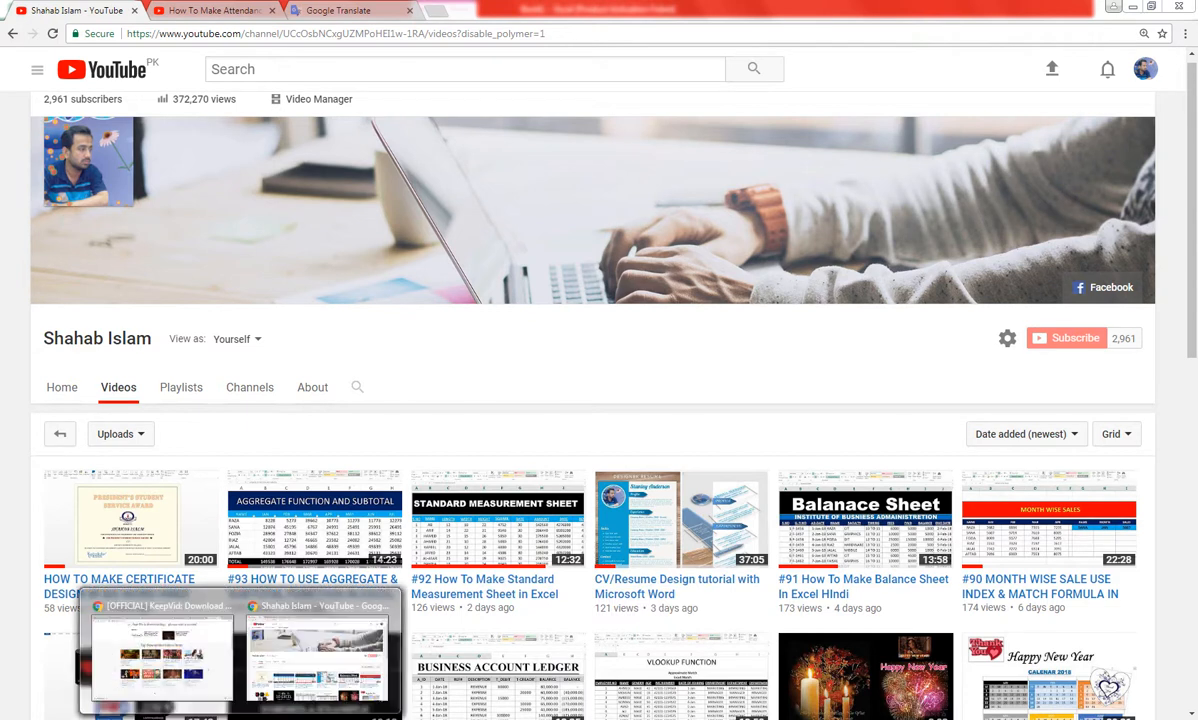
- Switch to the Excel workbook, delete the comments screenshot from Sheet1 and keep the ribbon expanded
mouse_move(280, 718)
click(236, 682)
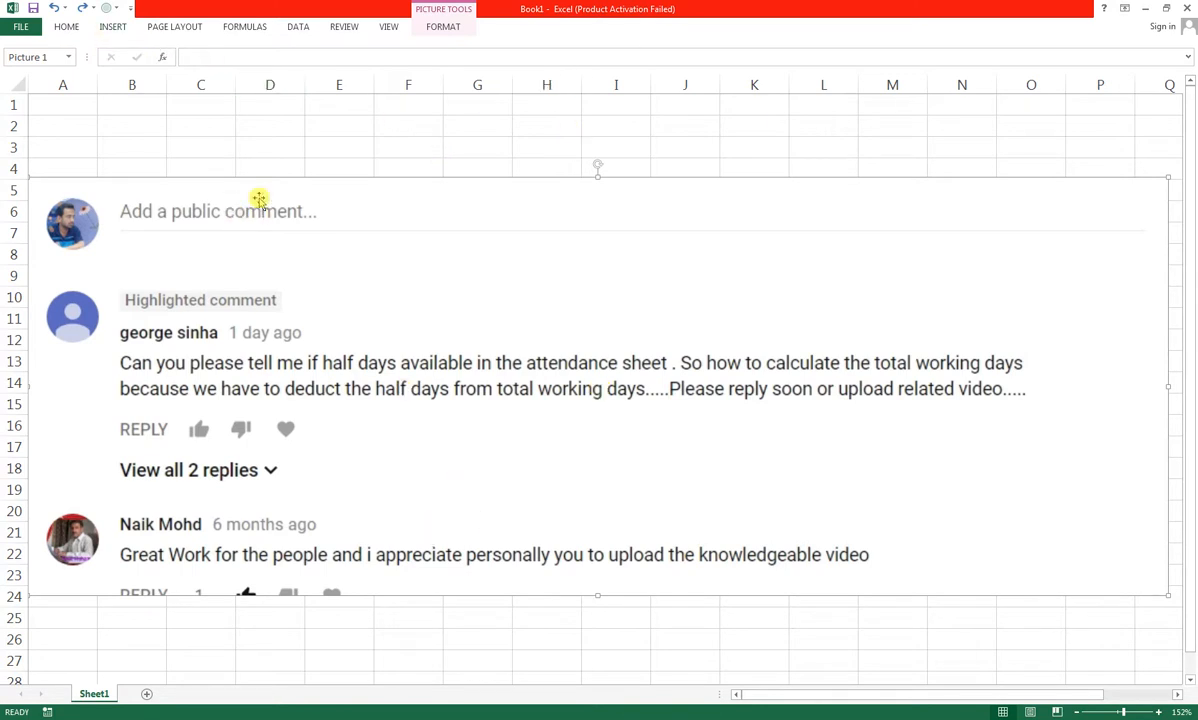
key(Delete)
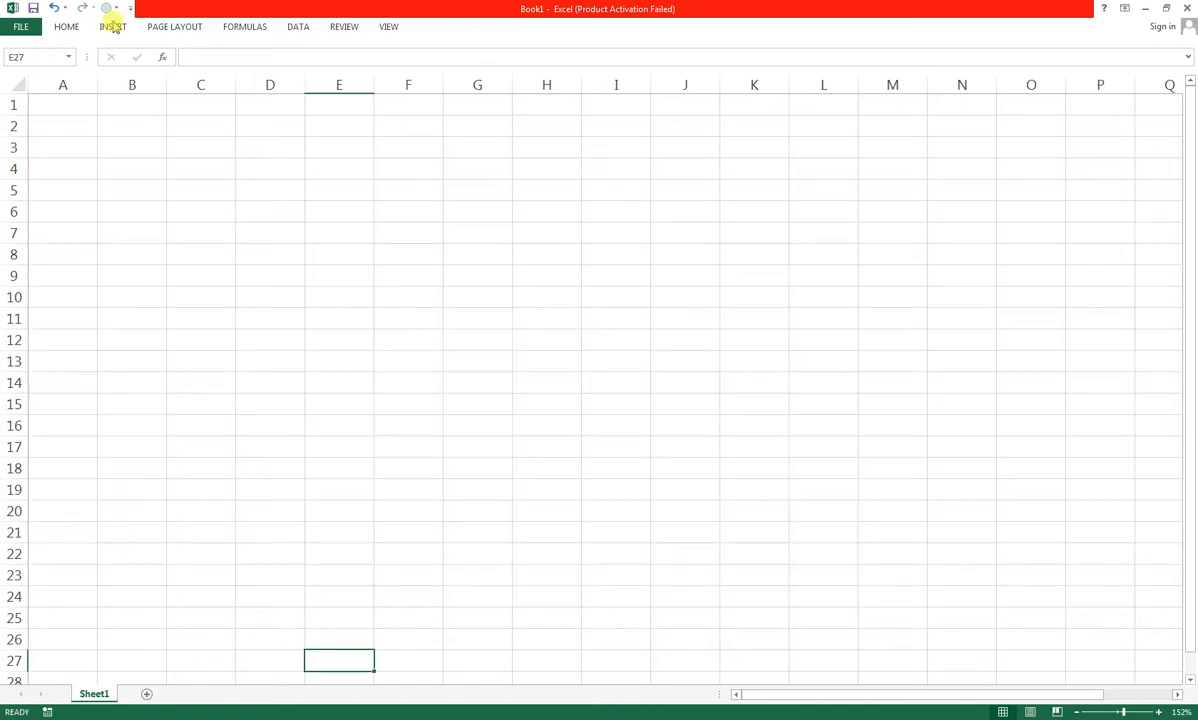
click(55, 30)
key(ctrl+F1)
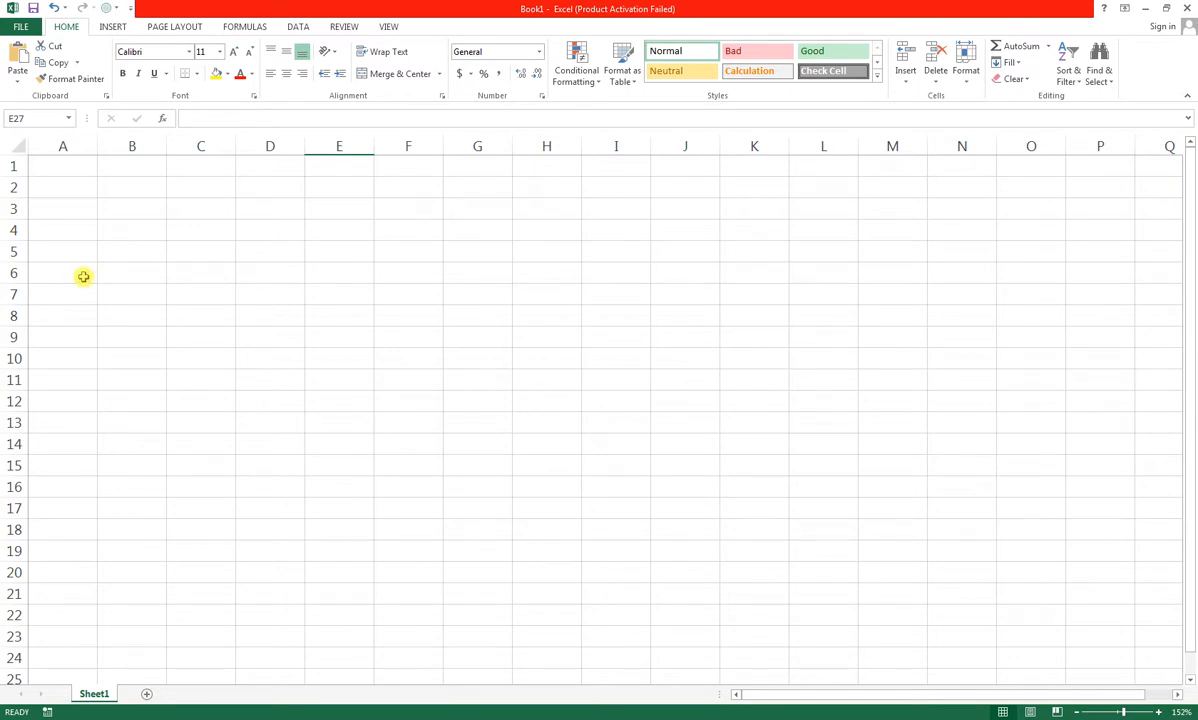
key(Left)
scroll(85, 275, up, 1)
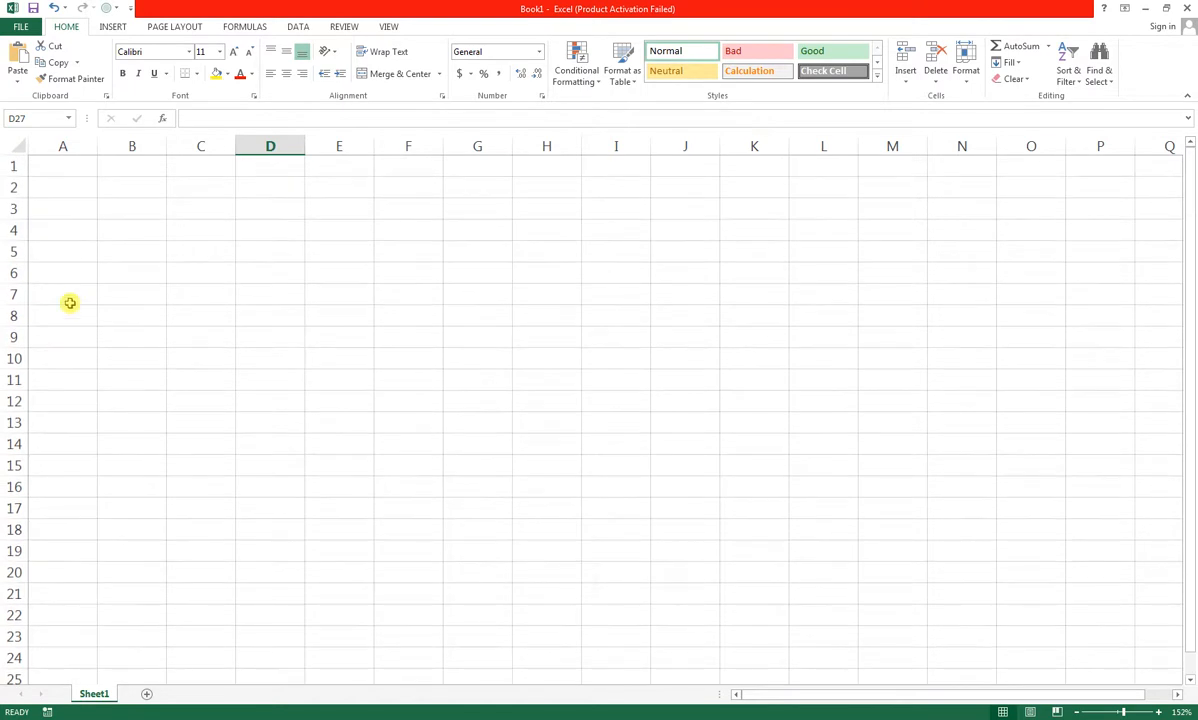
click(72, 229)
key(Return)
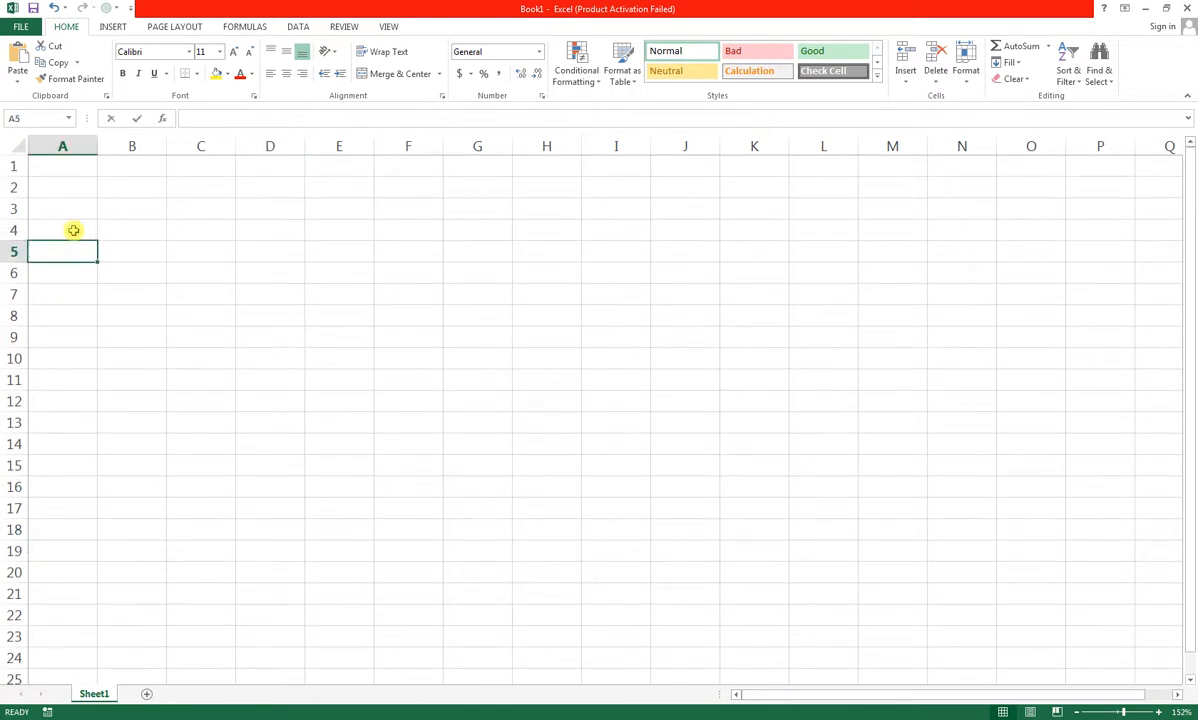
text(s no)
key(Tab)
key(Left)
text(s o)
key(Tab)
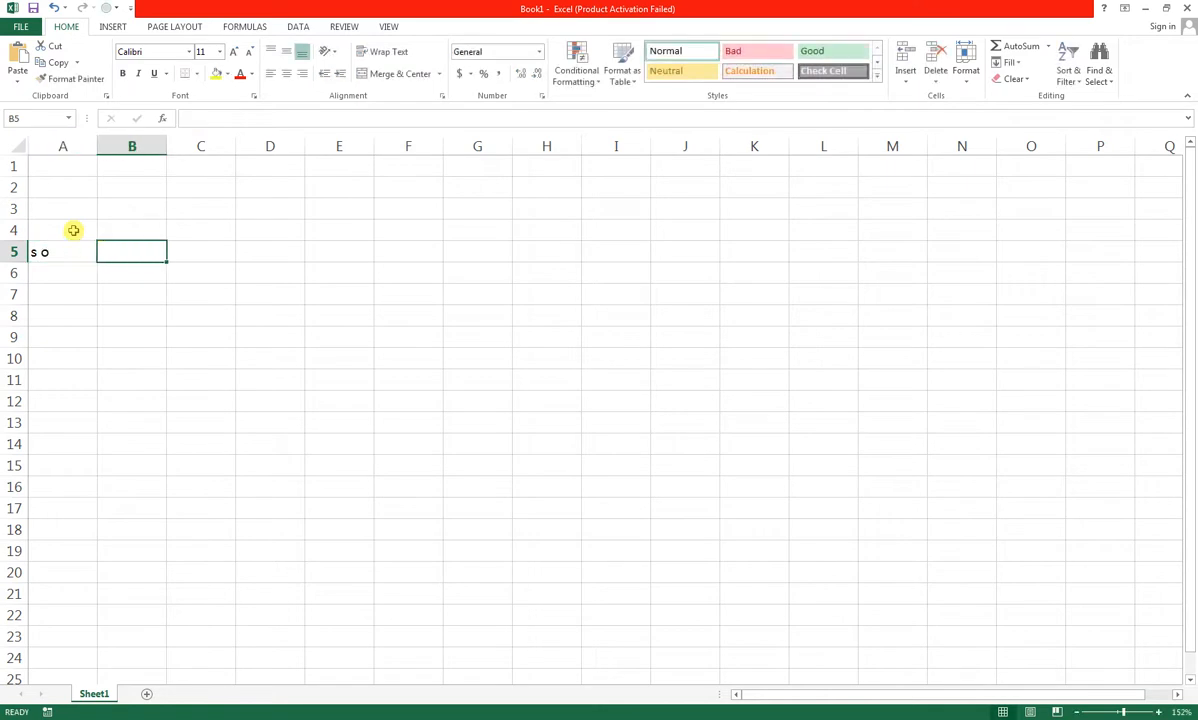
- Enter the column headings S NO in A5 and NAME in B5
key(Left)
text(S NO)
key(Tab)
text(NAME)
key(Tab)
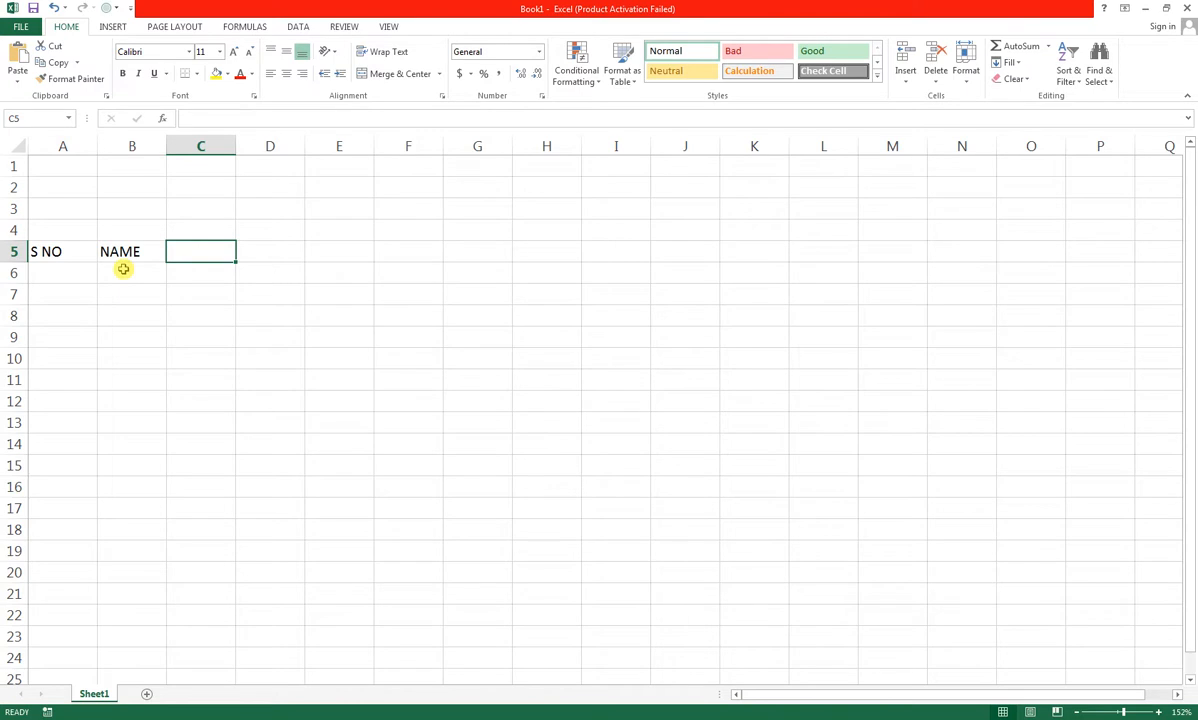
- Enter 1 in C5 and fill the day numbers across row 5 as a series up to 30 in AF5
text(1-)
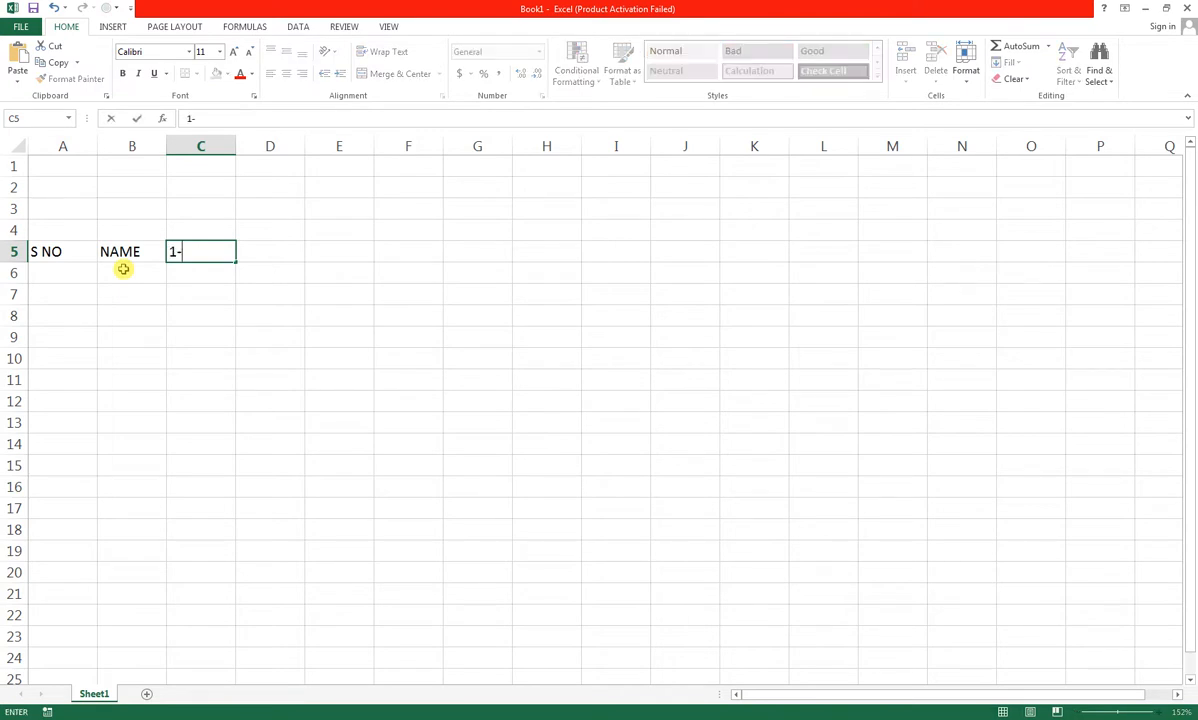
key(BackSpace)
key(Tab)
key(Left)
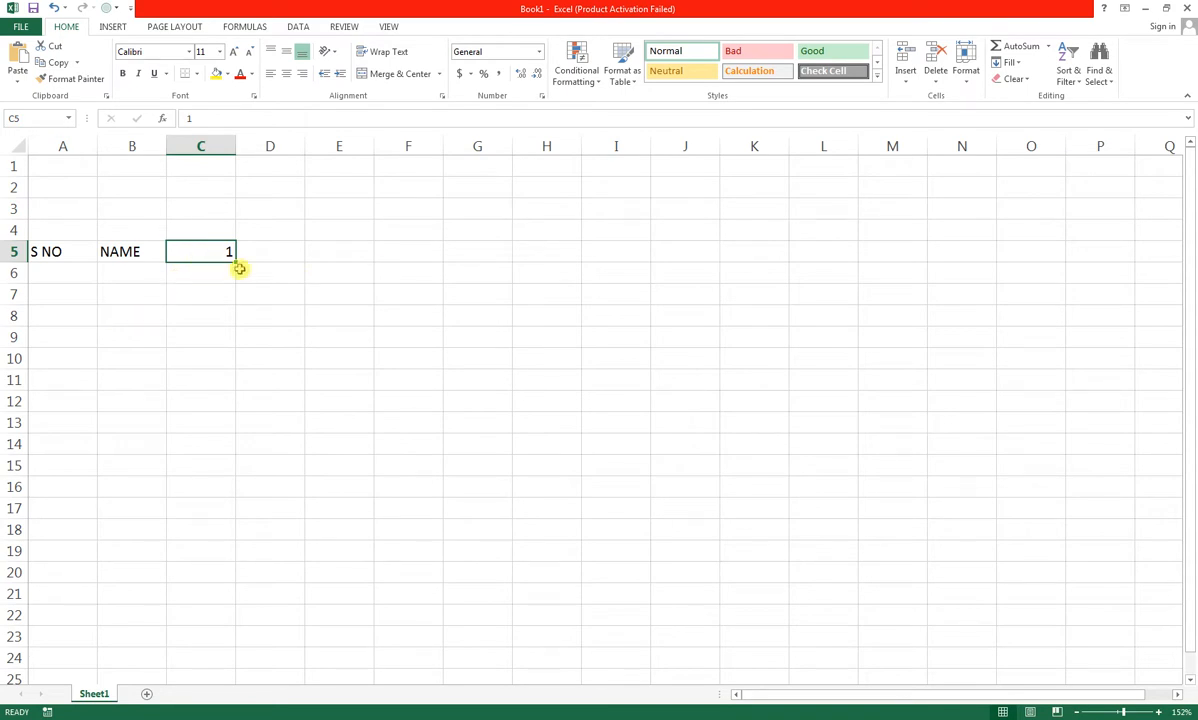
drag(233, 262, 476, 254)
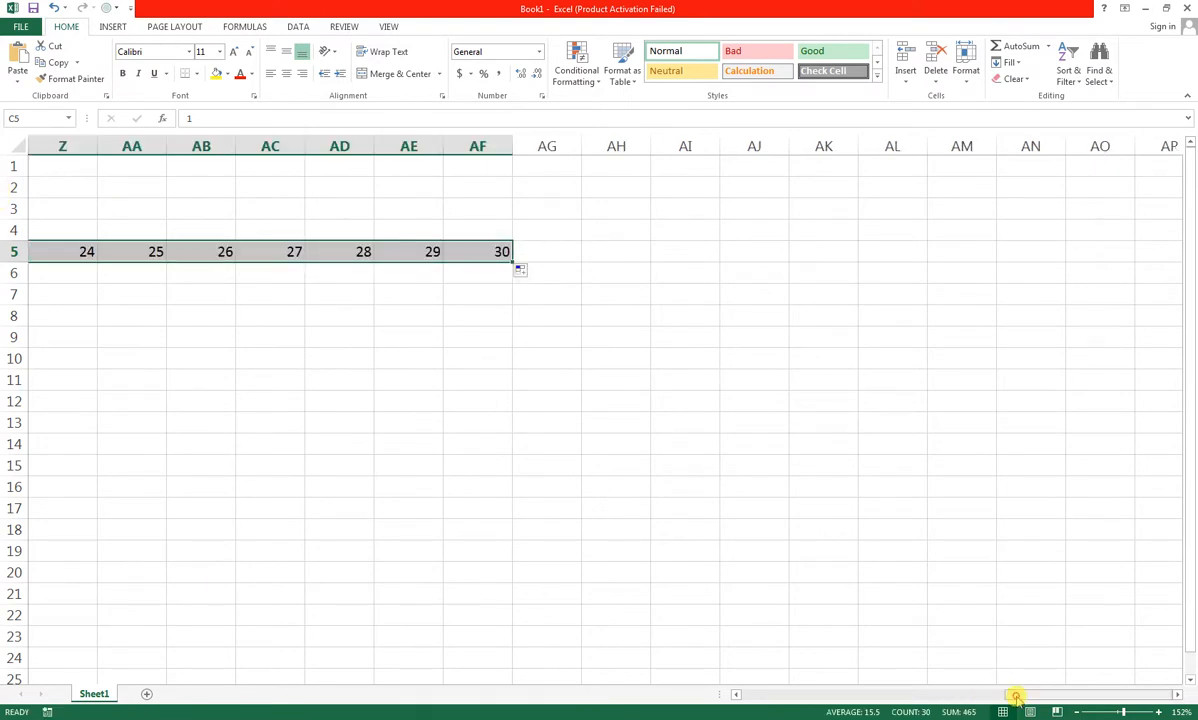
- Enter FRI in C4 and fill the weekday names across row 4 to AF4, above day 30
drag(1016, 693, 691, 644)
click(229, 226)
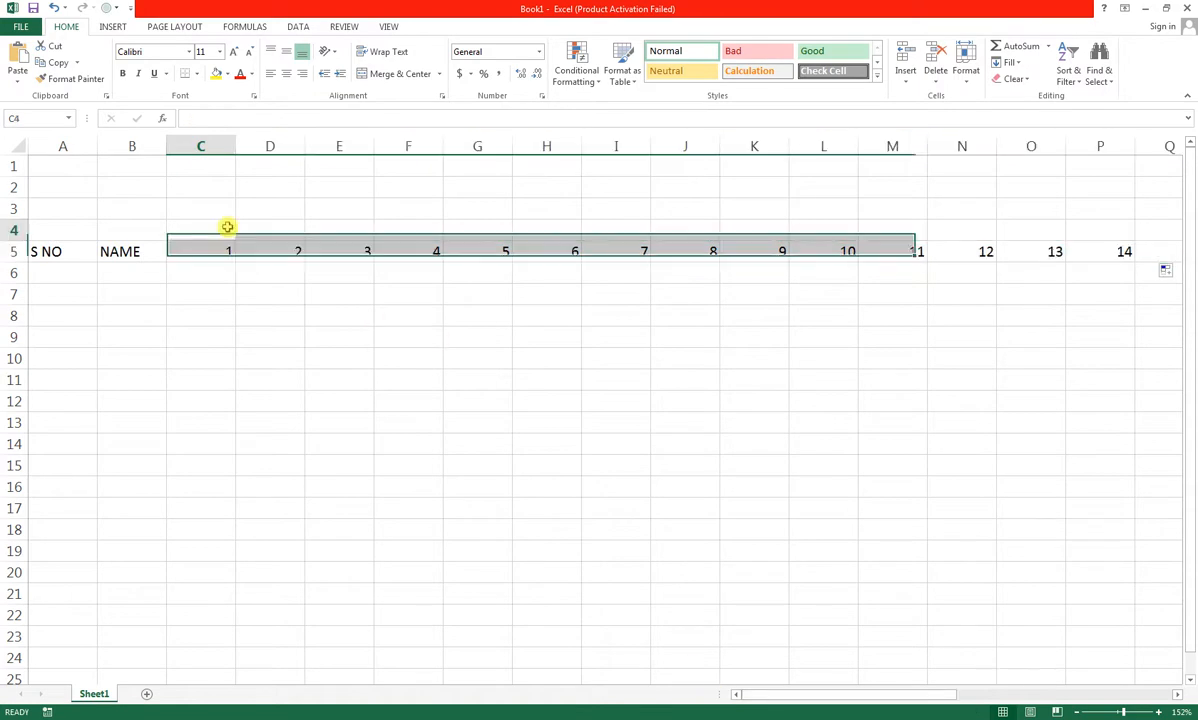
text(FRI)
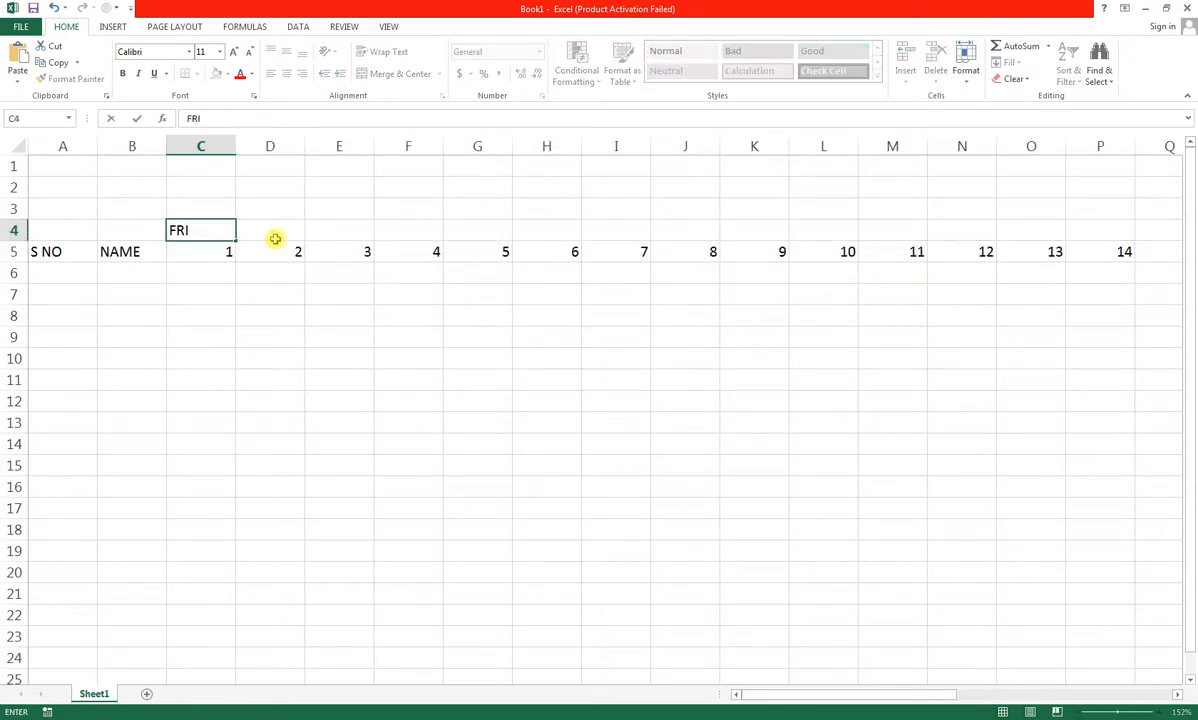
click(221, 379)
click(209, 234)
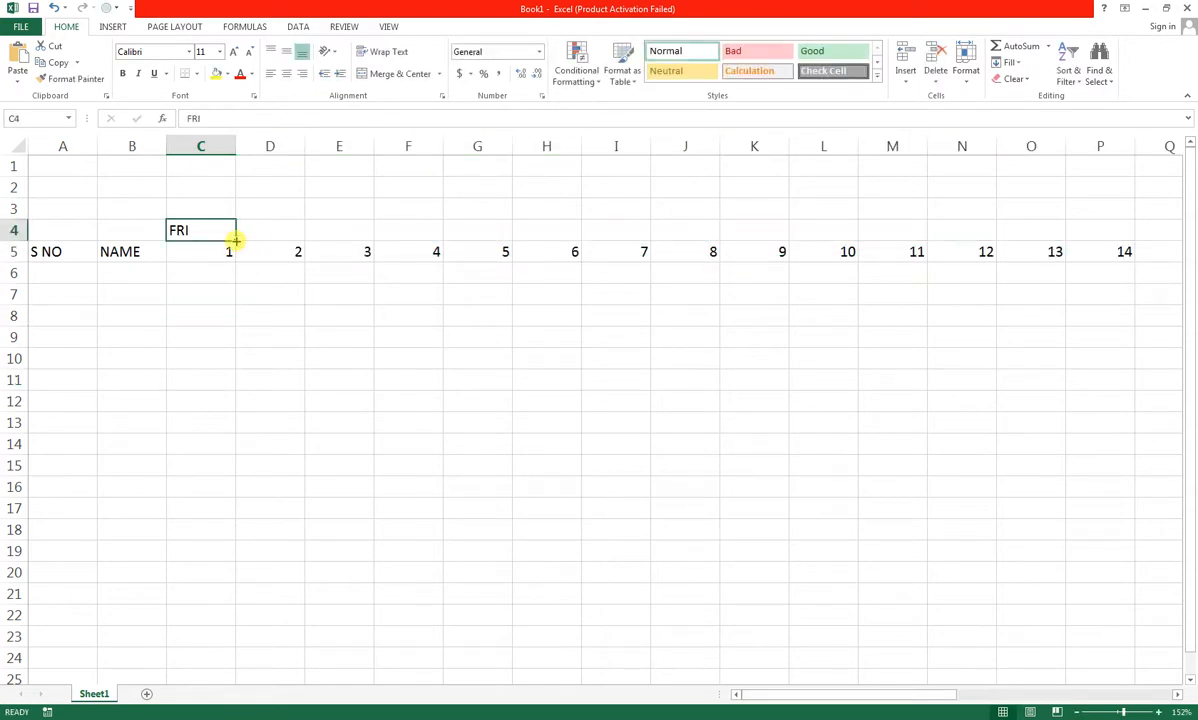
drag(237, 236, 1062, 256)
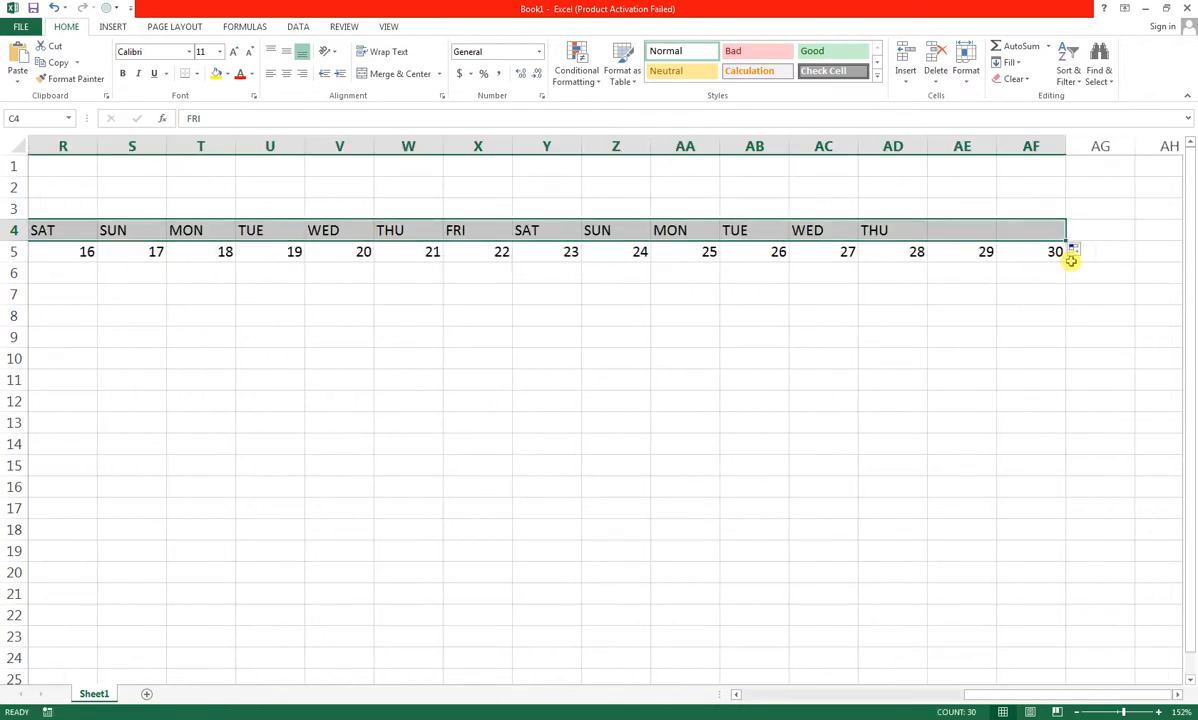
- Autofit the width of all columns in the sheet to their contents
drag(998, 697, 731, 700)
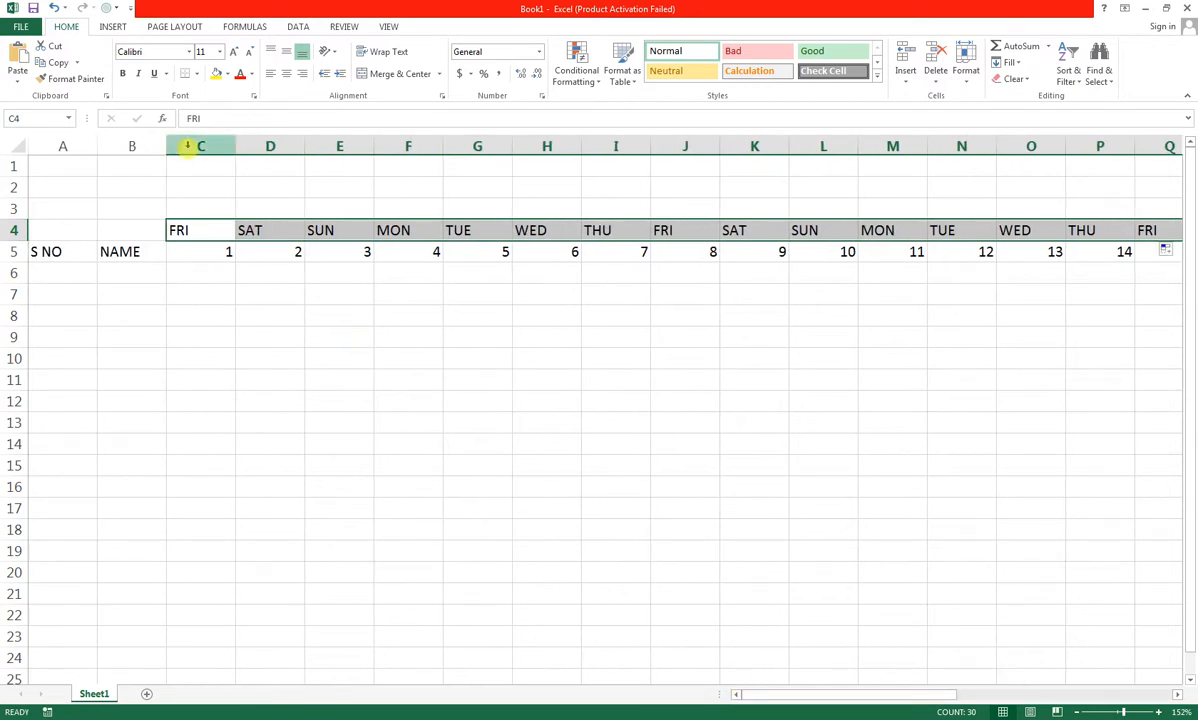
click(11, 141)
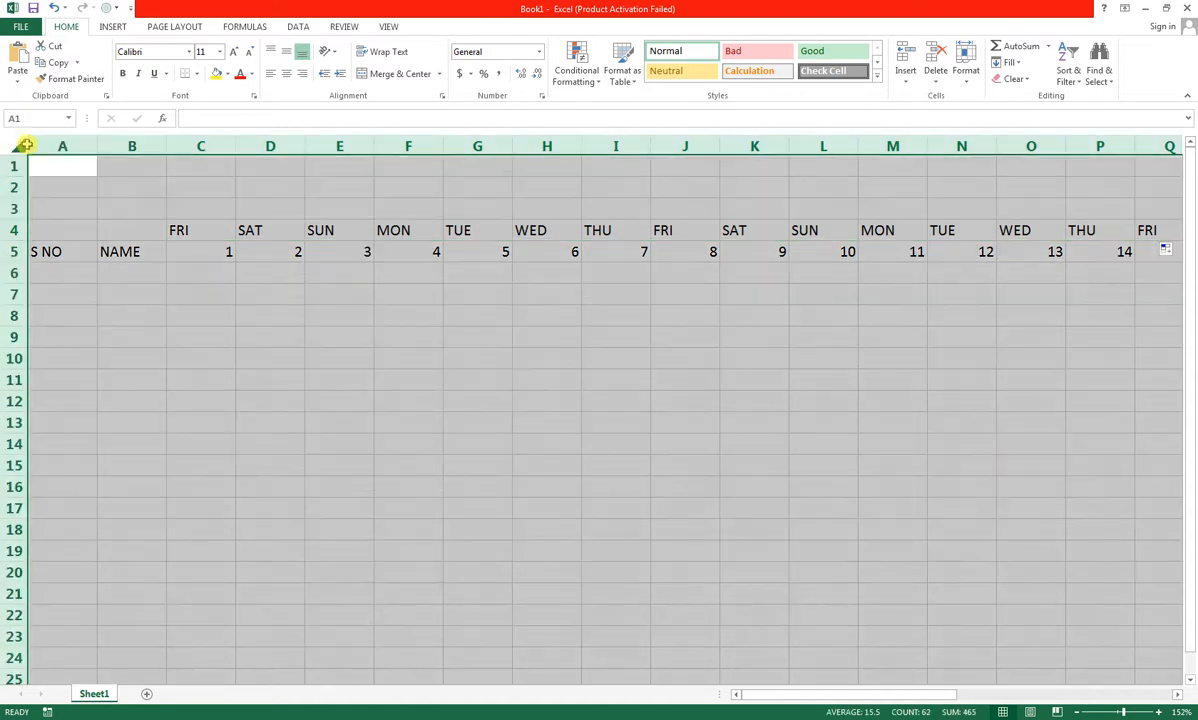
double_click(305, 146)
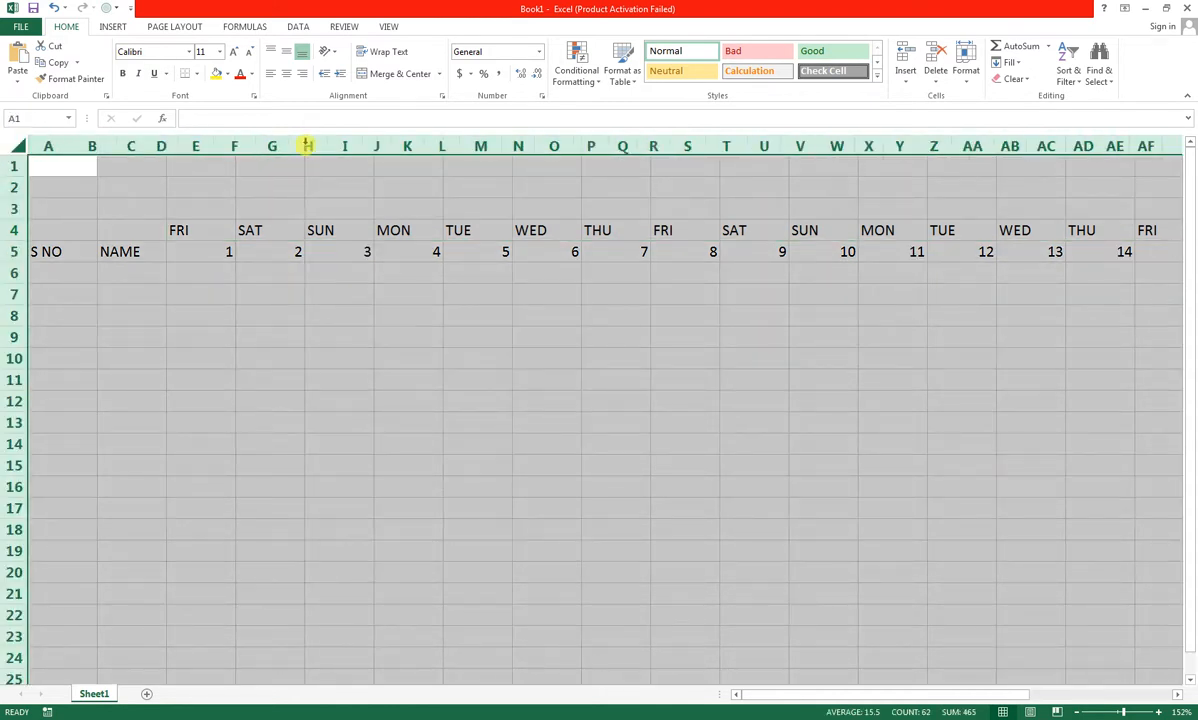
- Insert two blank rows at row 2, above the weekday and heading rows
click(10, 187)
key(ctrl+plus)
key(ctrl+plus)
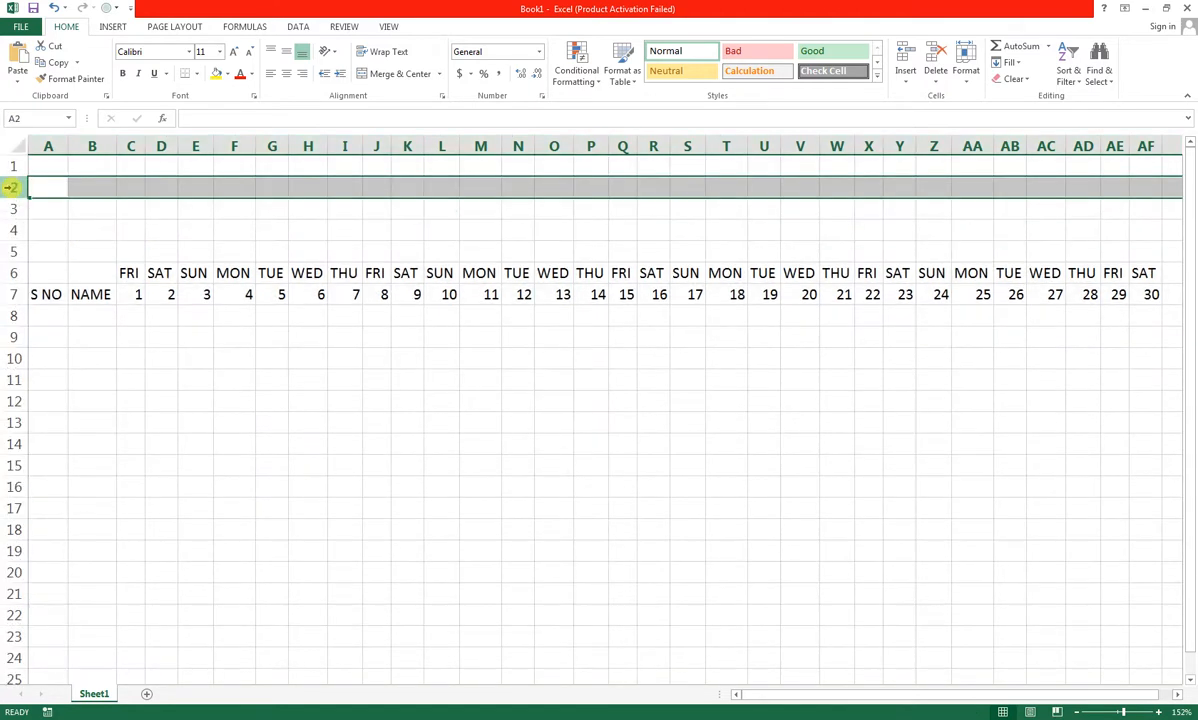
- Enter serial number 1 in A8 and fill the series down to 15 in A22
click(50, 317)
text(1)
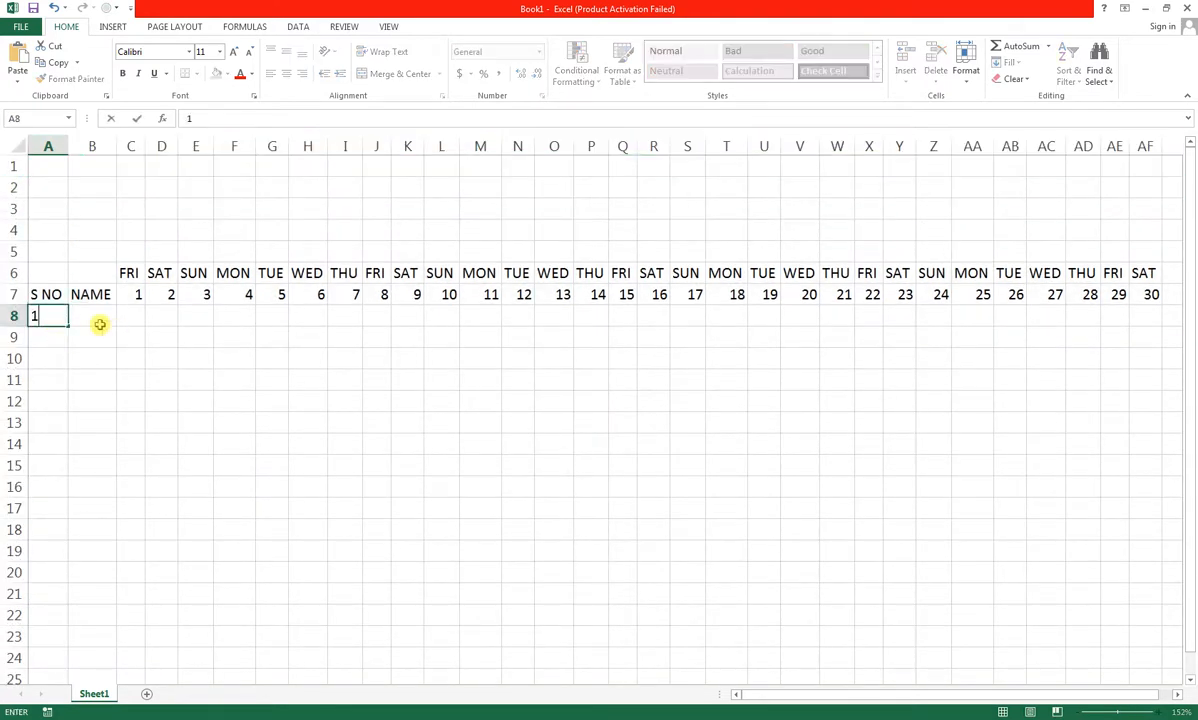
key(Return)
click(45, 316)
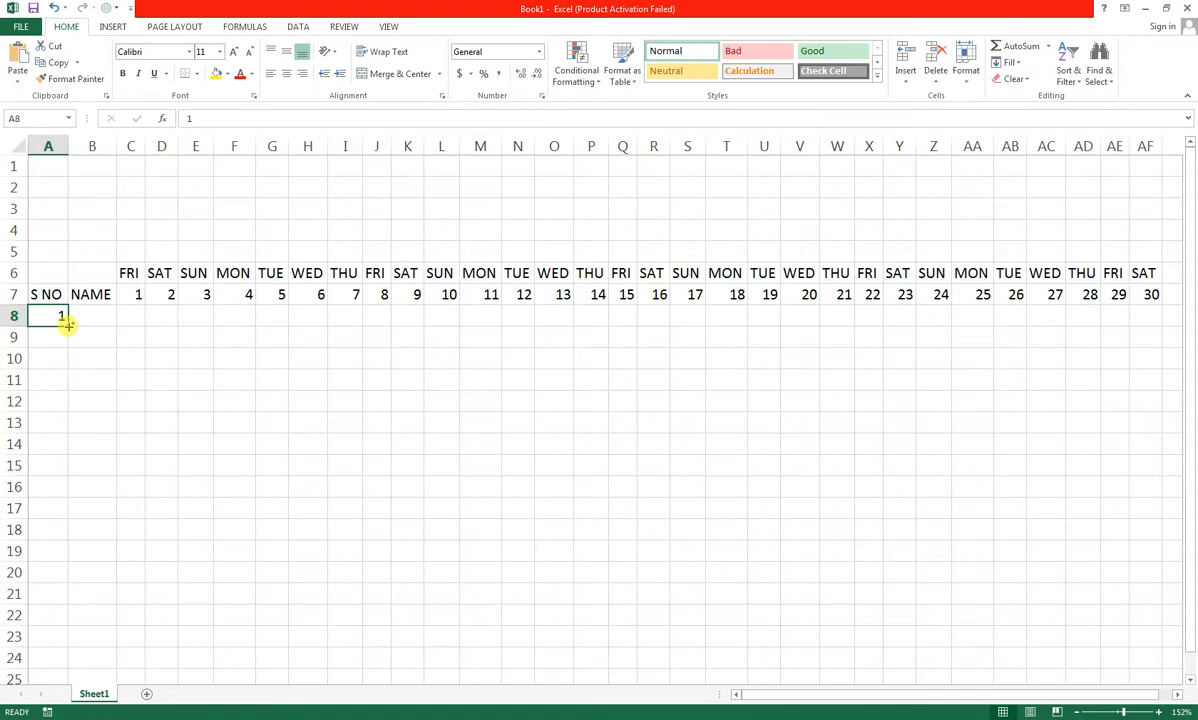
drag(68, 324, 72, 624)
- Enter the first person's name in B8, fill the name list down to B22 and autofit column B
click(98, 316)
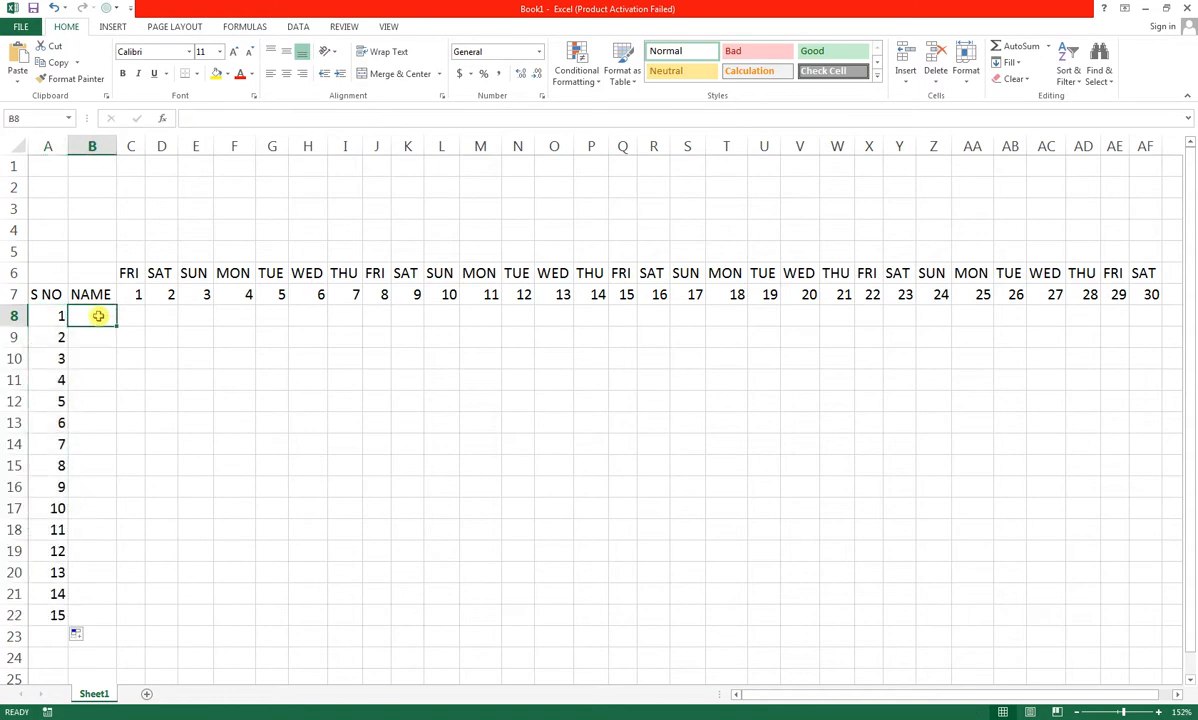
text(RAZA)
click(128, 355)
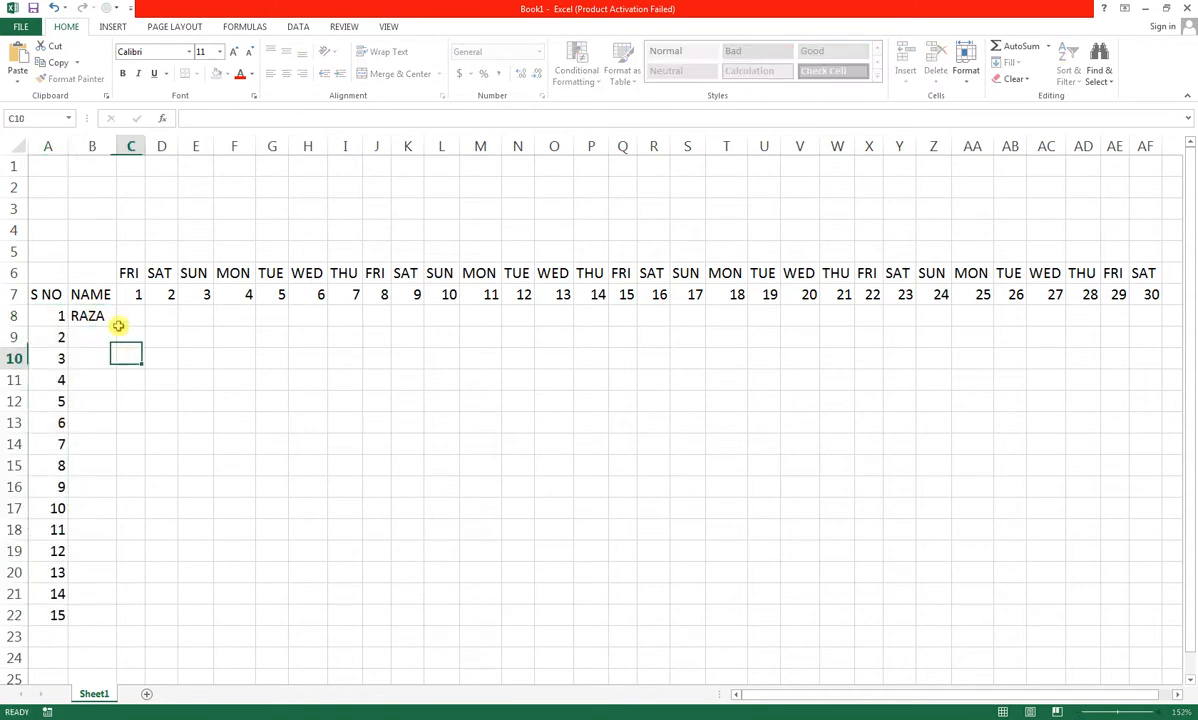
click(116, 325)
double_click(117, 327)
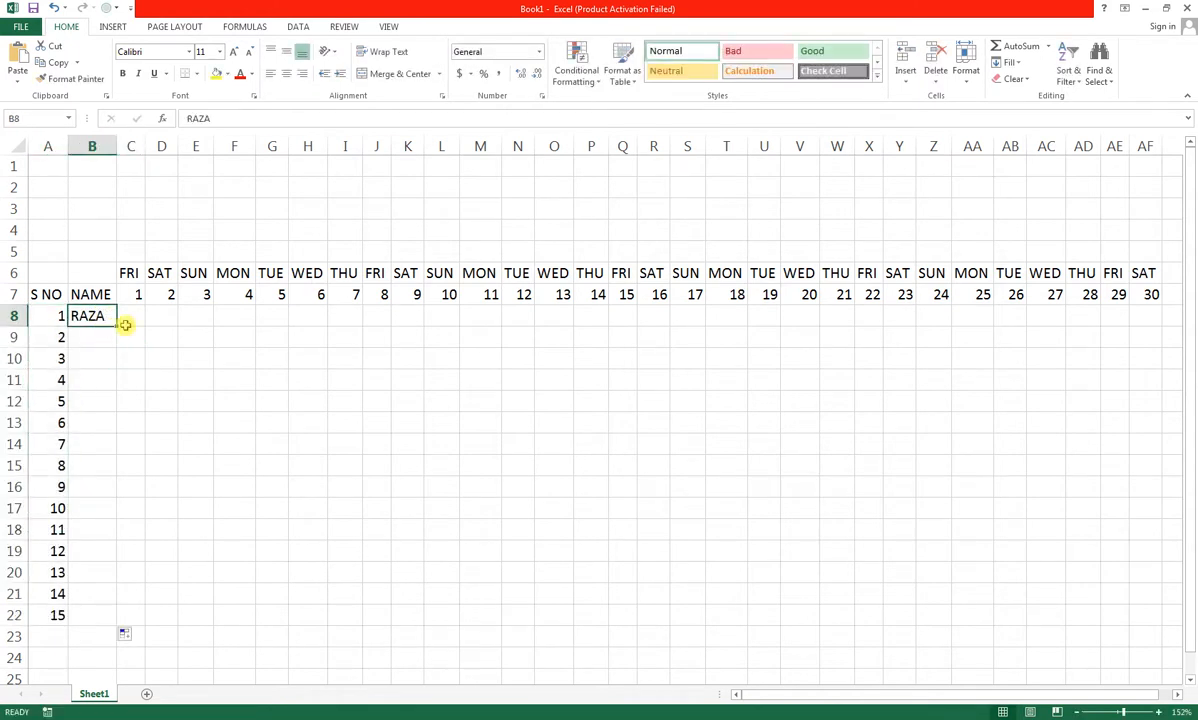
double_click(118, 147)
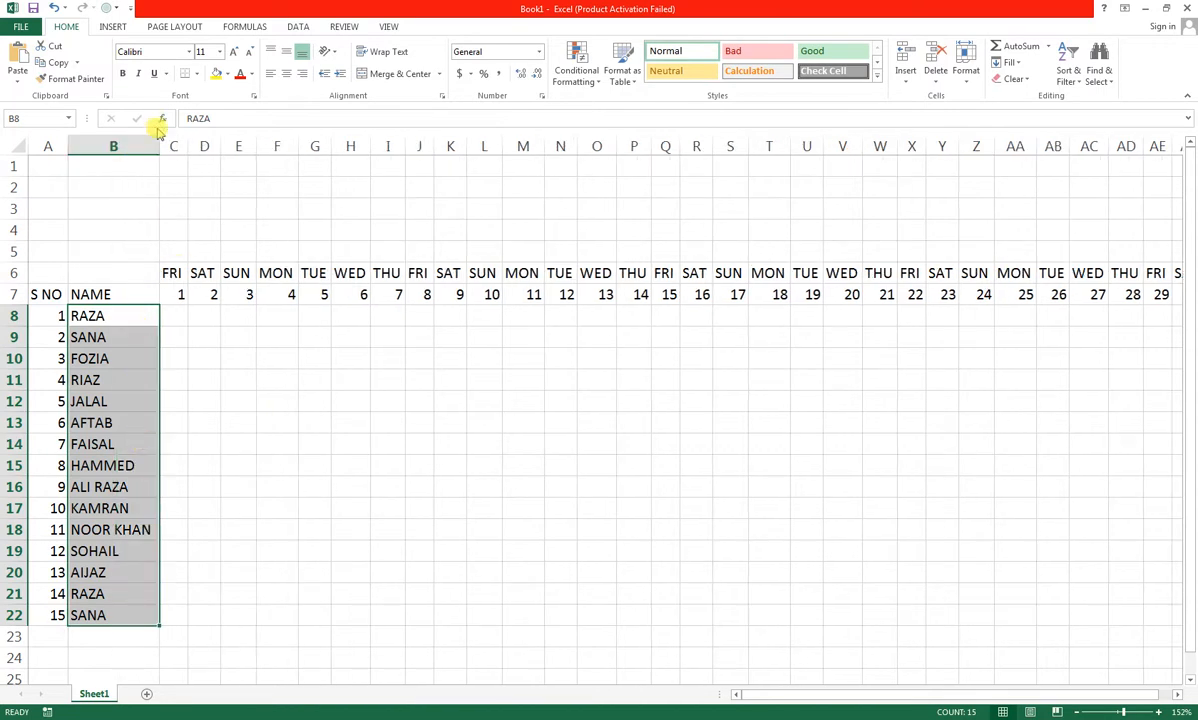
- Fill the first Saturday's attendance cells, D8:D22, with red
click(165, 315)
click(207, 311)
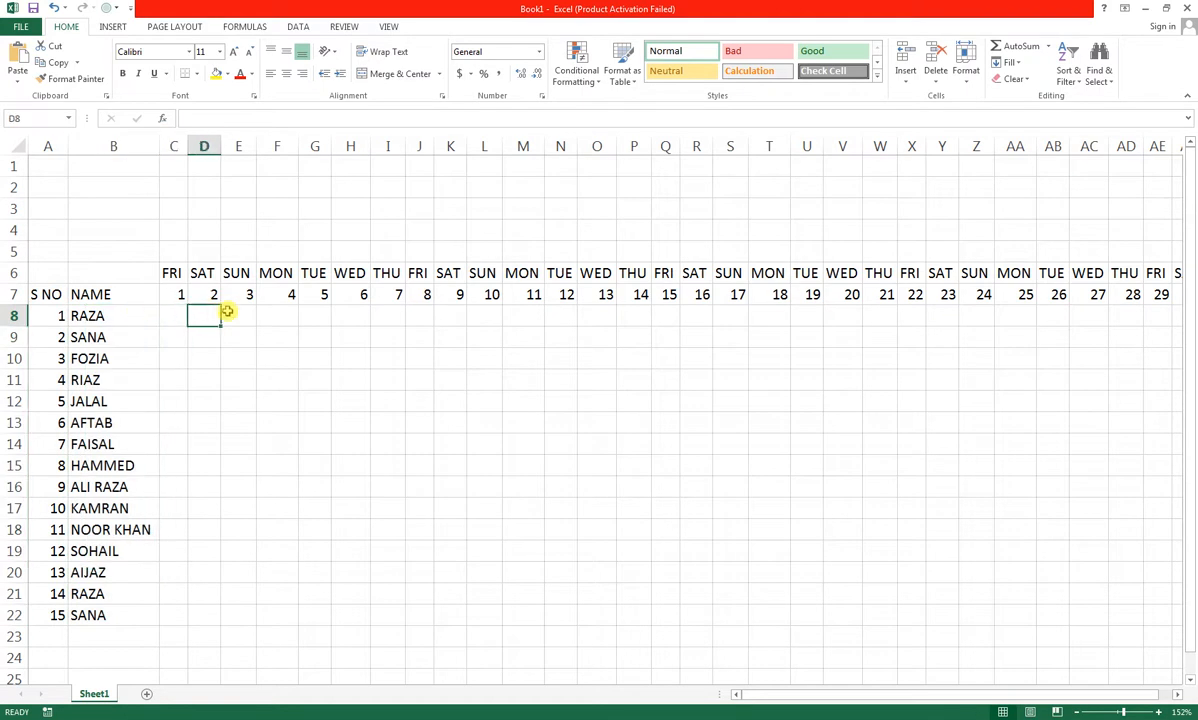
drag(193, 316, 206, 621)
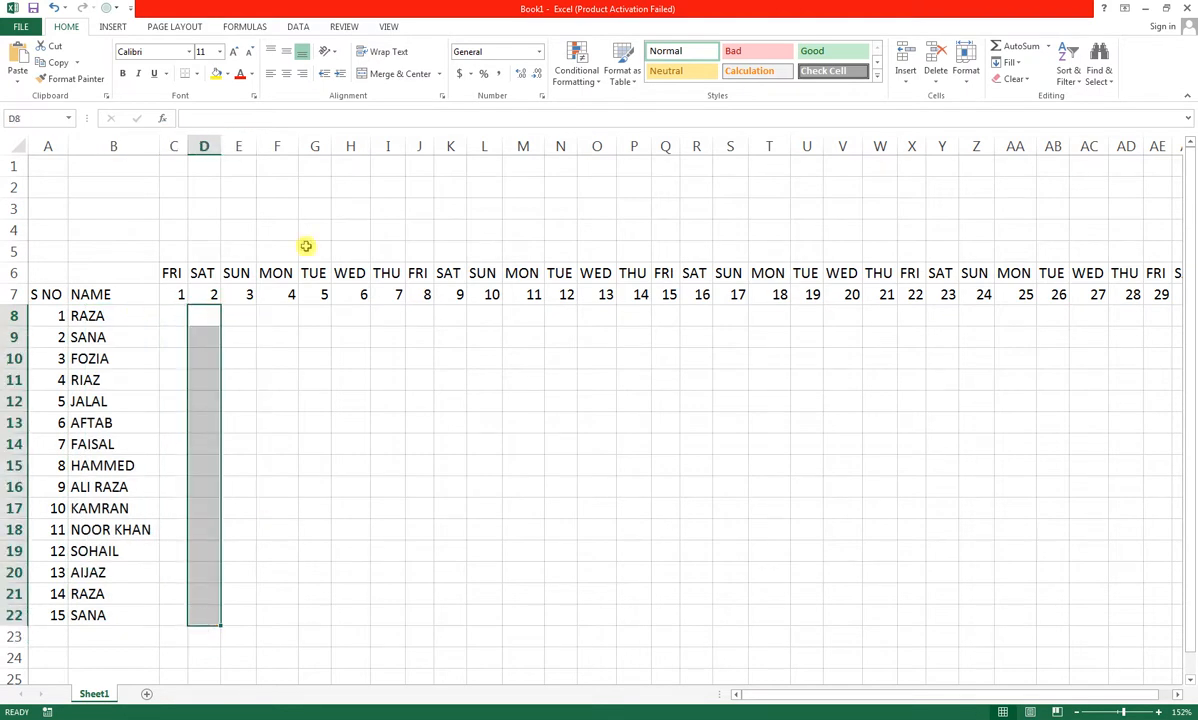
click(228, 75)
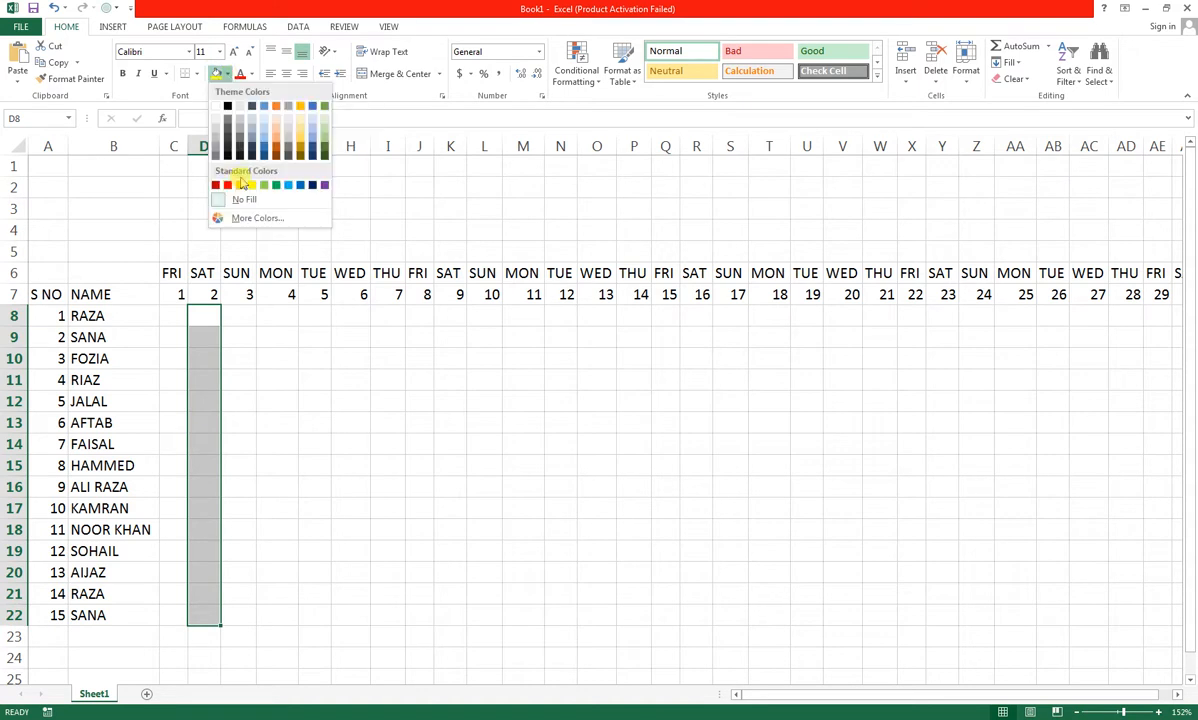
click(215, 185)
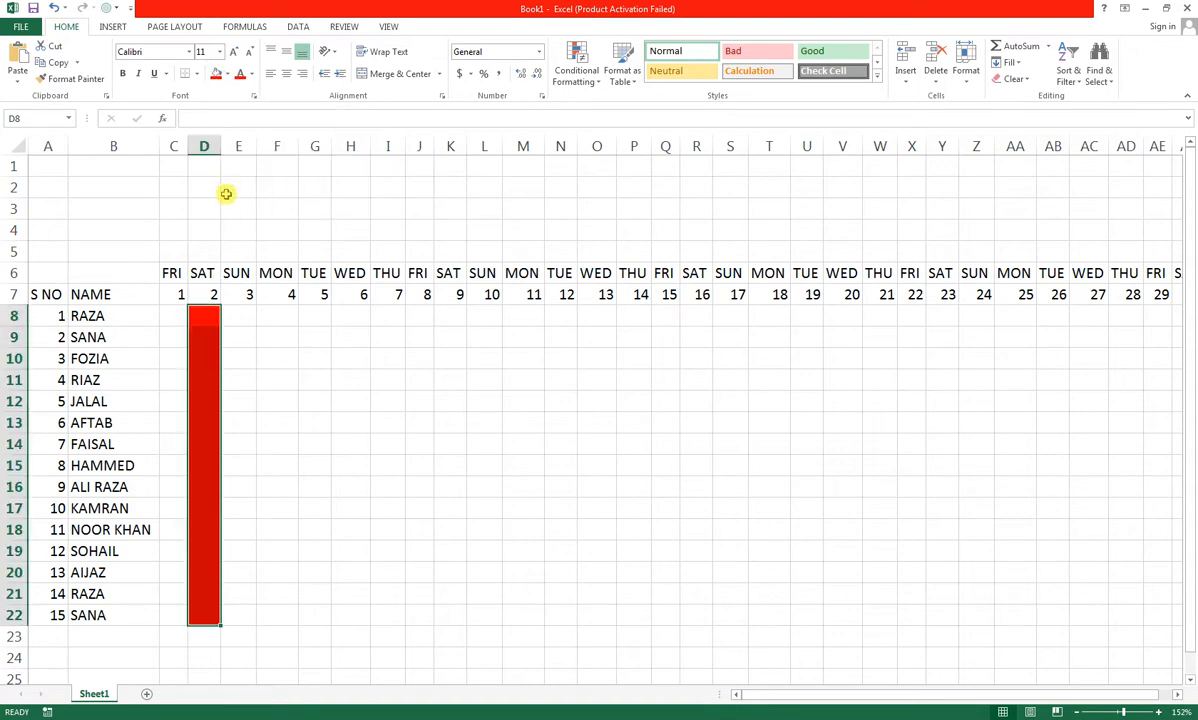
- Fill the first Sunday's attendance cells, E8:E22, with orange
drag(237, 319, 243, 612)
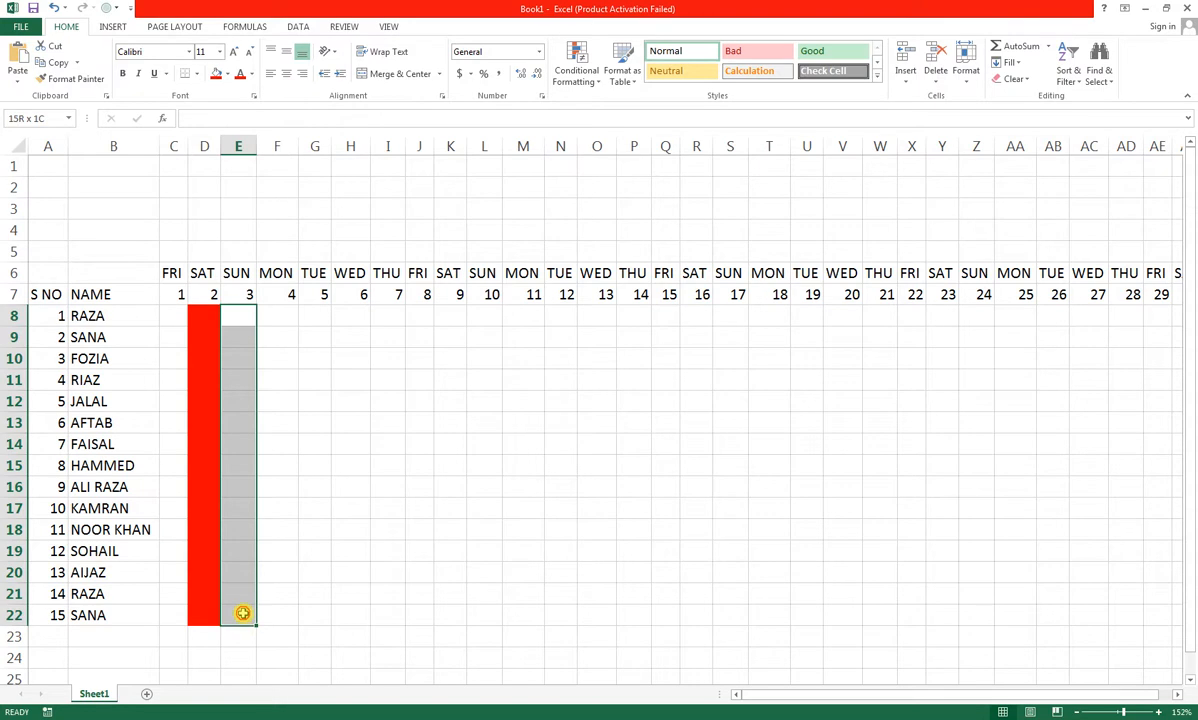
click(227, 74)
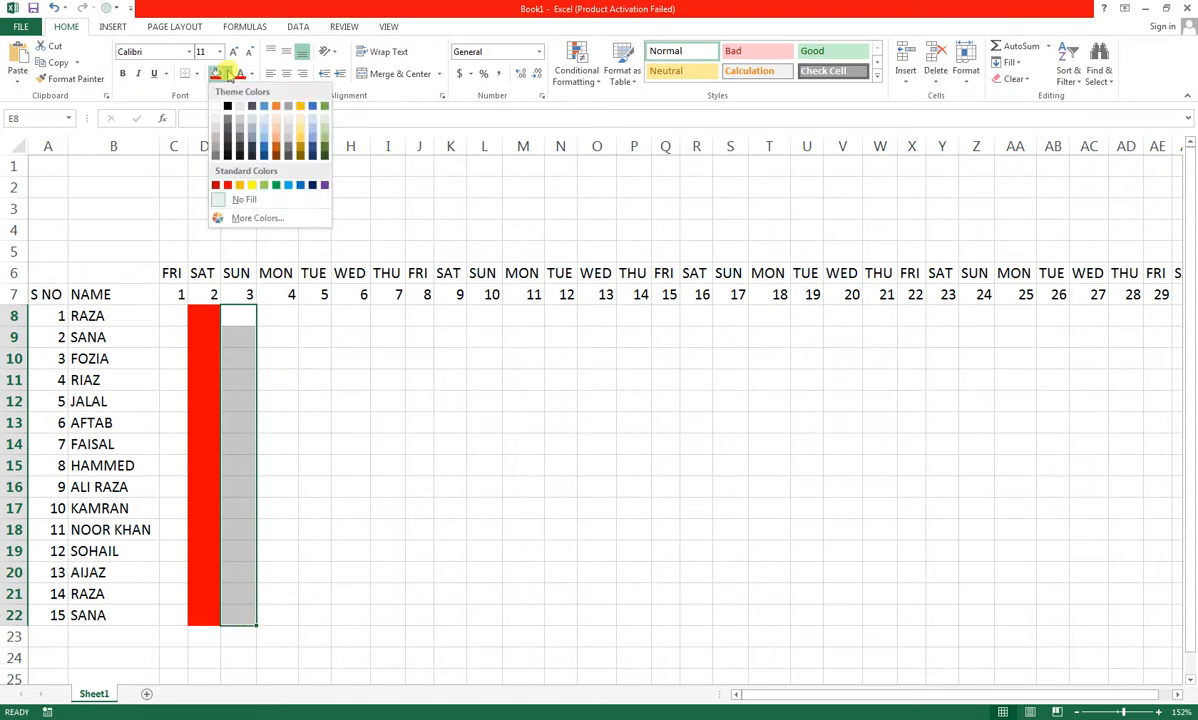
click(240, 186)
click(241, 331)
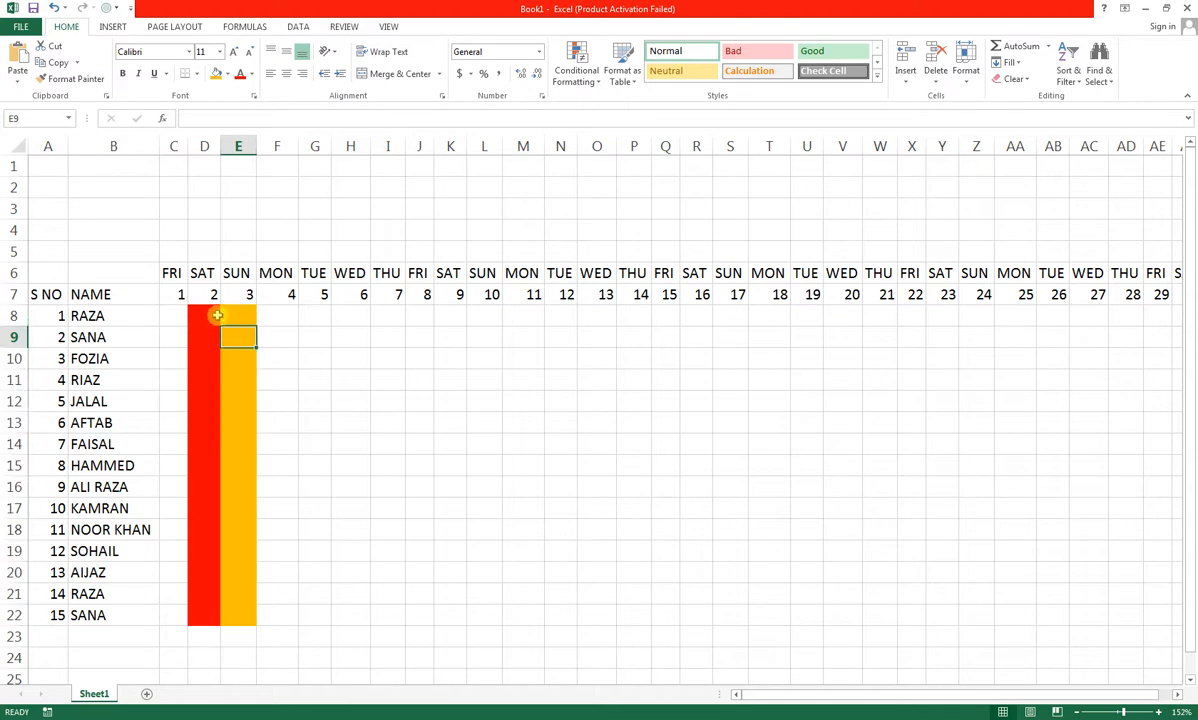
- Apply all borders to the attendance table A6:AF22 and center its contents horizontally
mouse_move(67, 273)
mouse_down()
mouse_move(909, 458)
mouse_move(1174, 602)
mouse_move(1129, 623)
mouse_move(975, 603)
mouse_up()
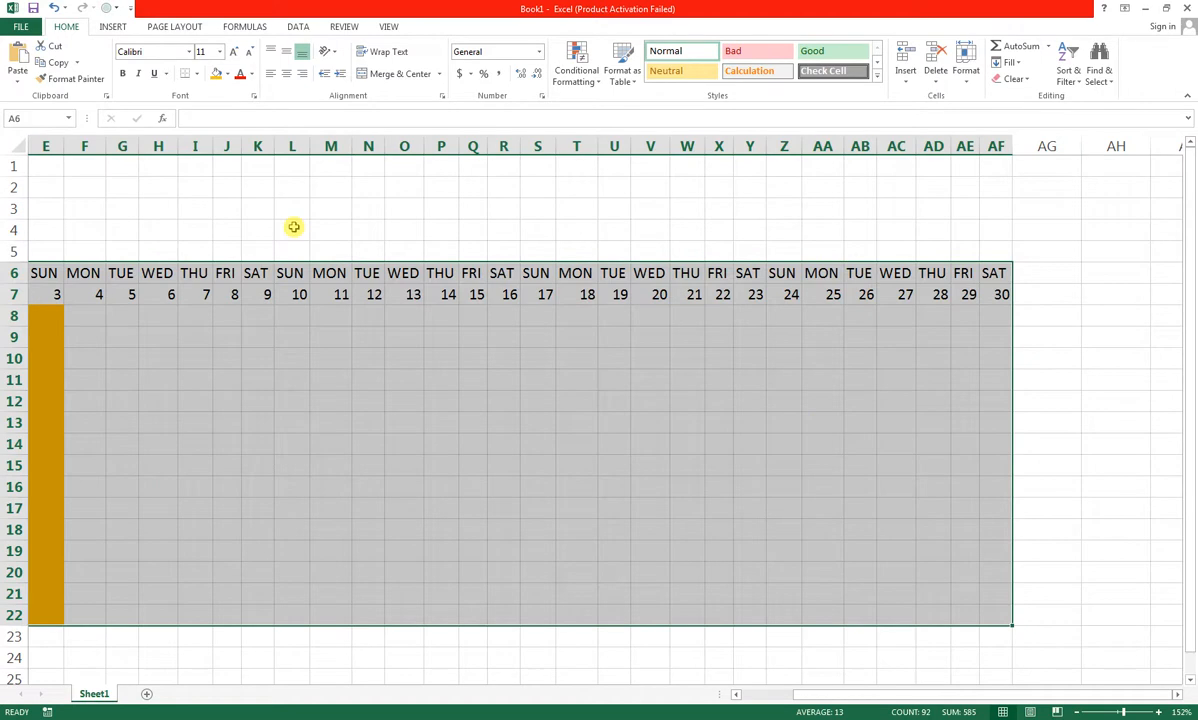
click(196, 74)
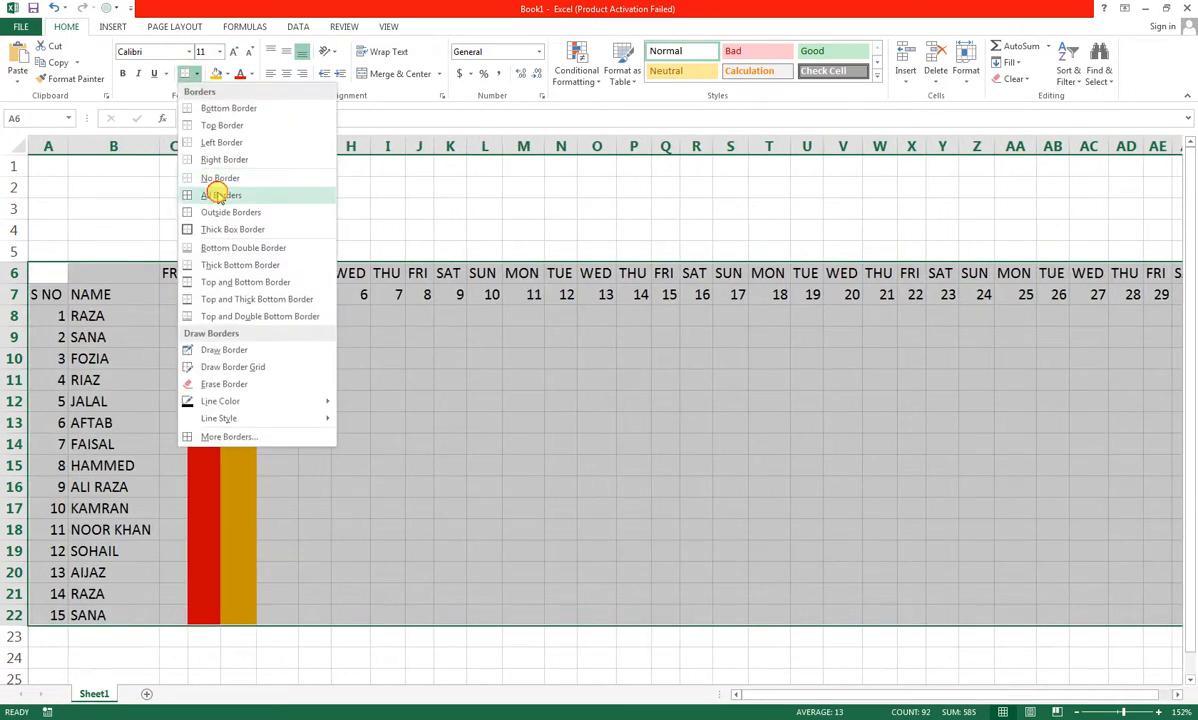
click(218, 195)
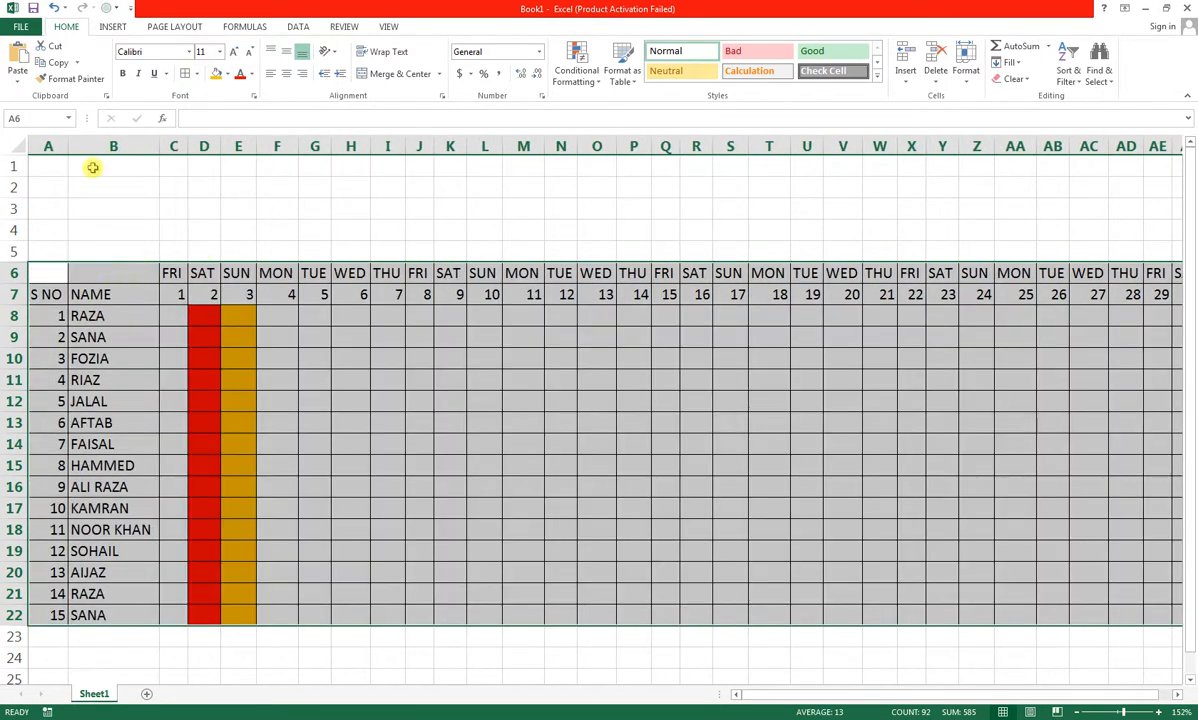
click(287, 77)
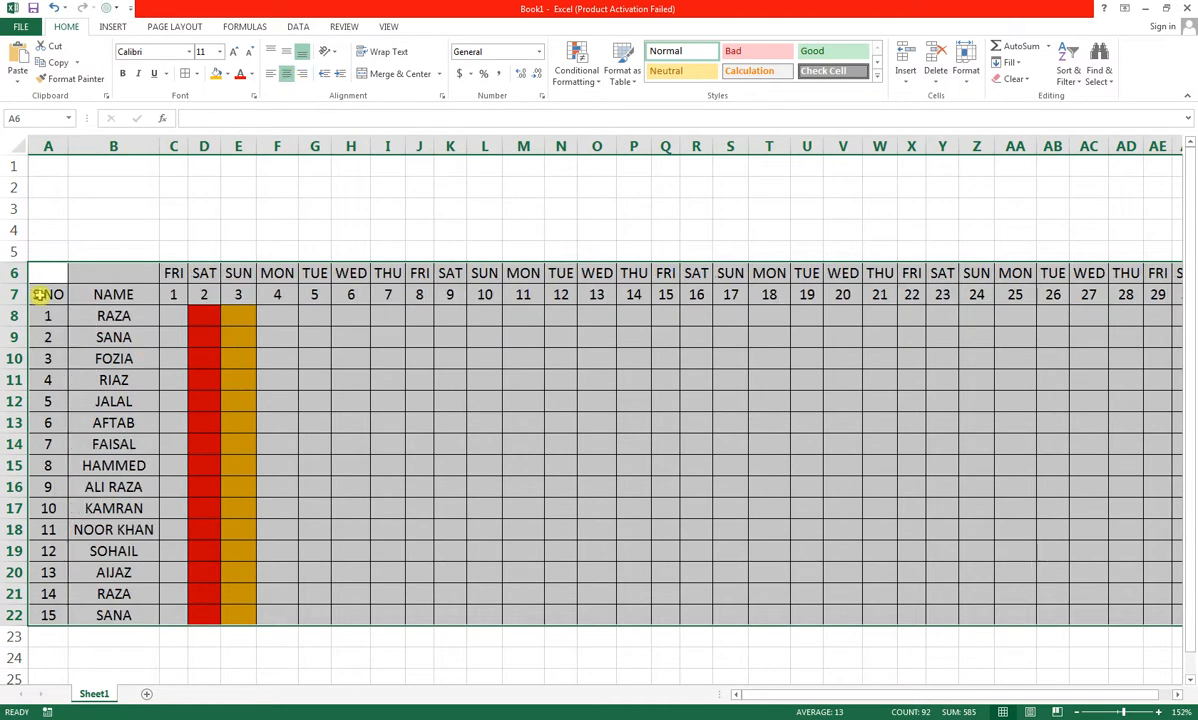
- Merge and center the S NO header across A6:A7 in a slightly wider column A, and angle its text counterclockwise
click(37, 282)
drag(68, 146, 81, 146)
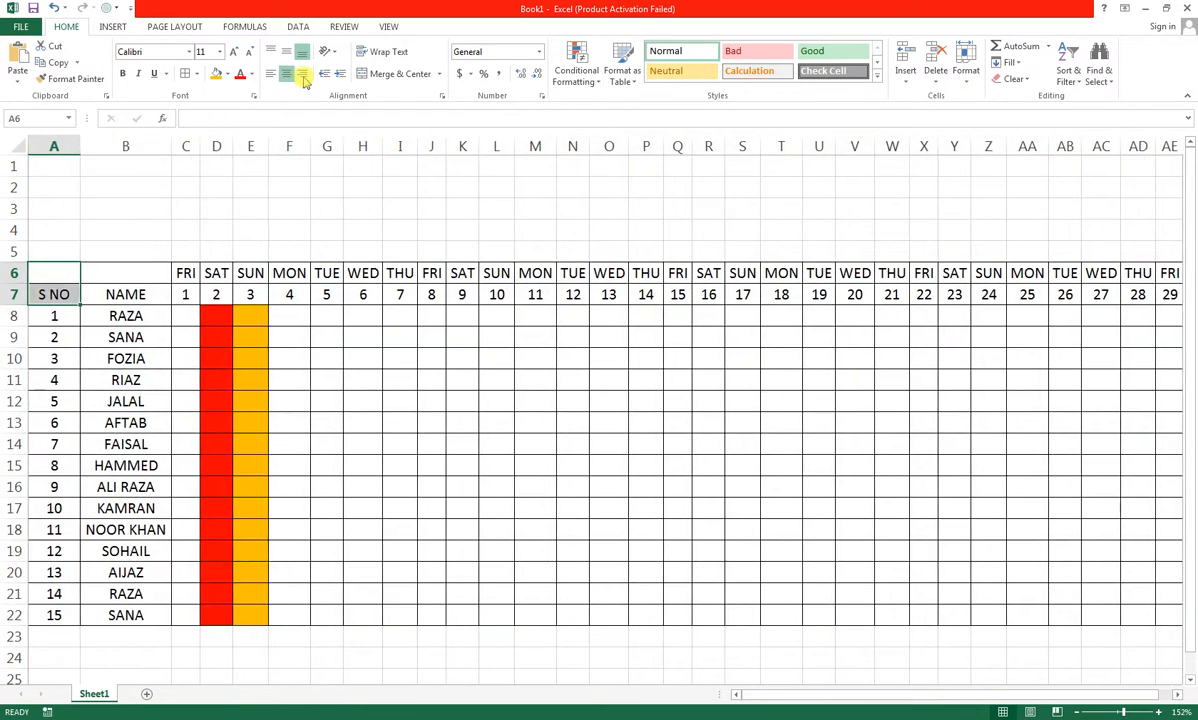
click(372, 74)
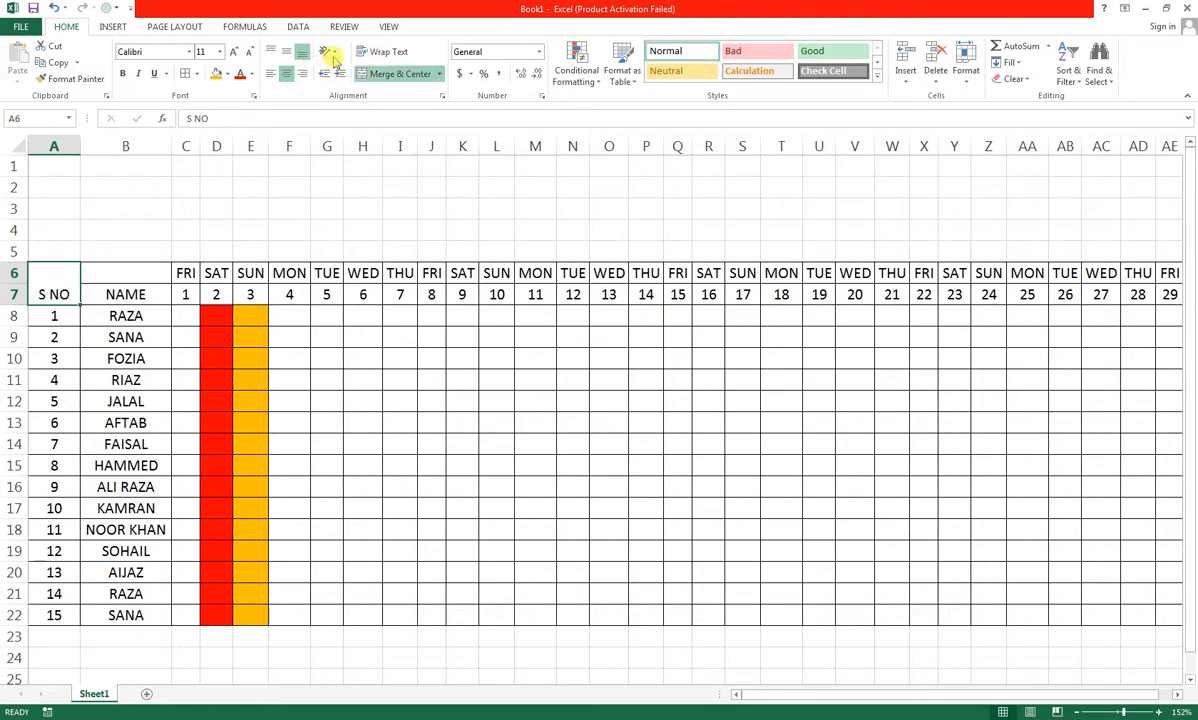
click(333, 55)
click(332, 72)
- Merge and center the NAME header across B6:B7 and angle its text counterclockwise
drag(158, 272, 148, 292)
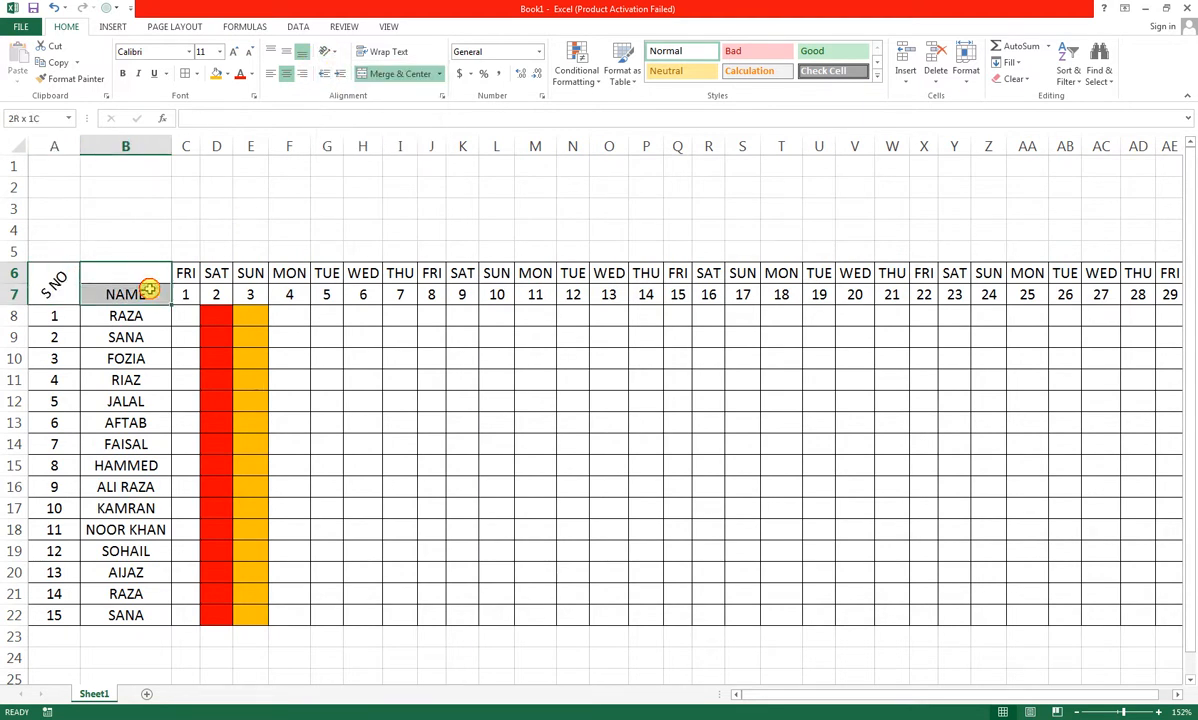
click(368, 73)
click(331, 52)
click(345, 72)
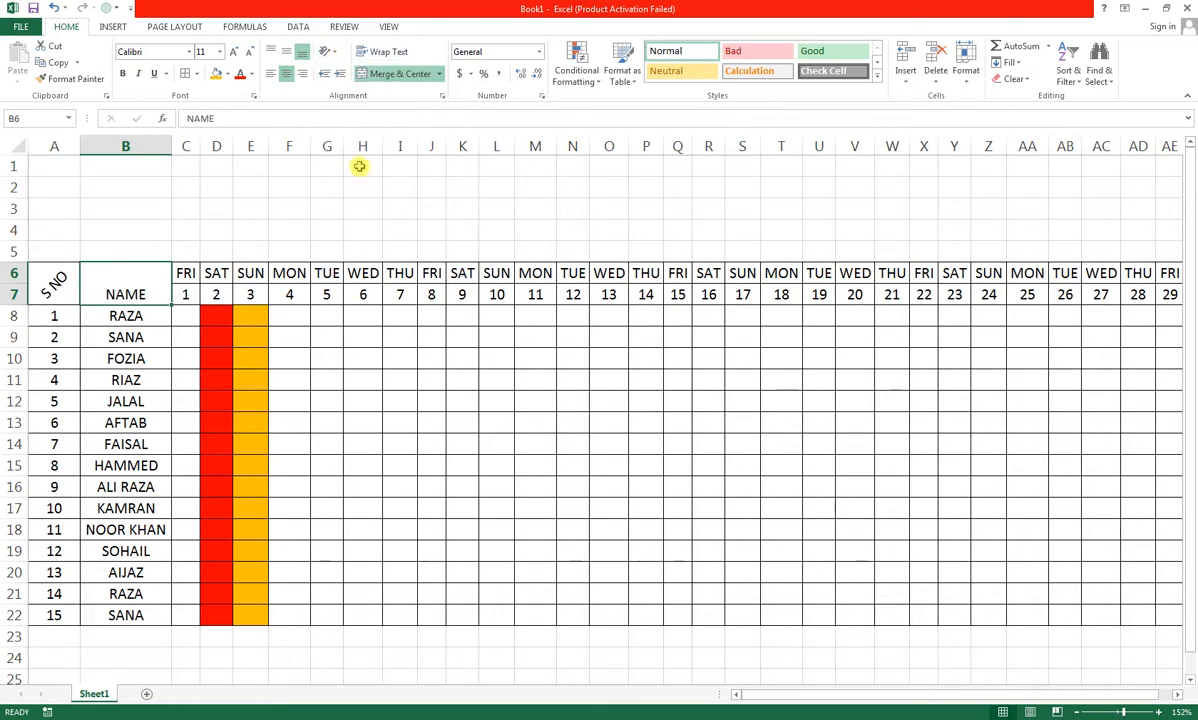
- Make the NAME and S NO header texts bold
click(124, 75)
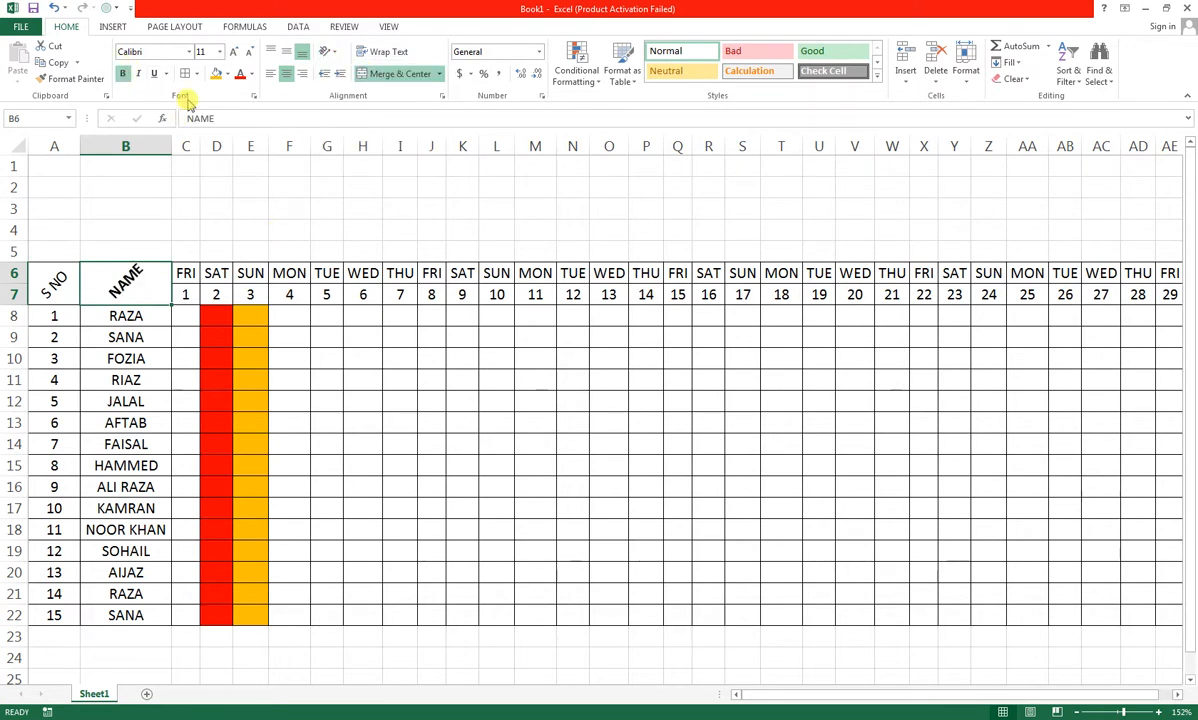
click(55, 287)
click(123, 74)
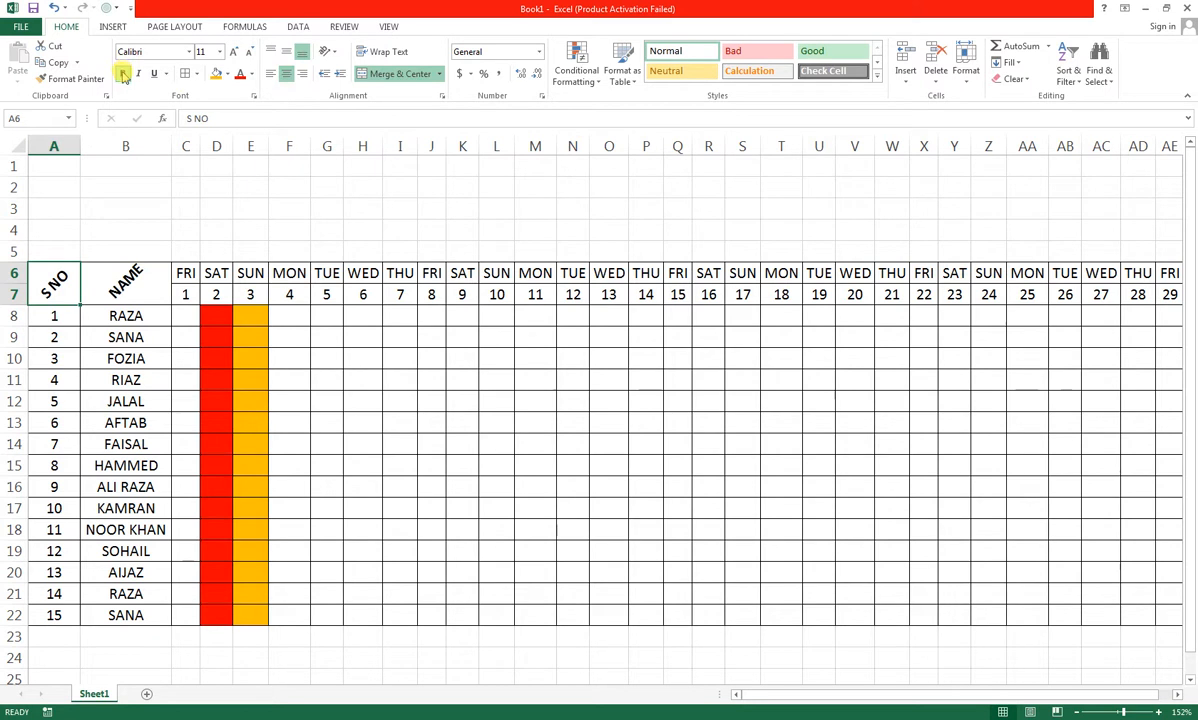
click(122, 73)
click(150, 270)
click(193, 277)
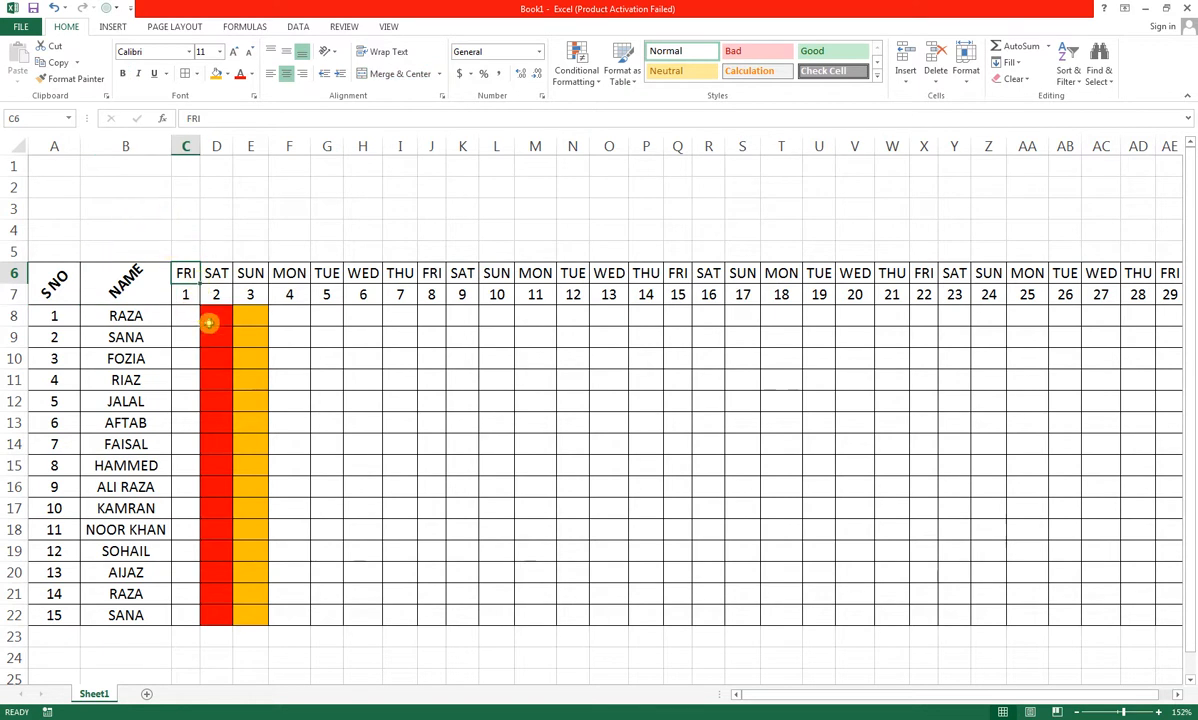
- Copy the weekend coloring from D8:E22 to the weekends of the 9th, 16th and 23rd, starting at K8, R8 and Y8
drag(208, 322, 242, 610)
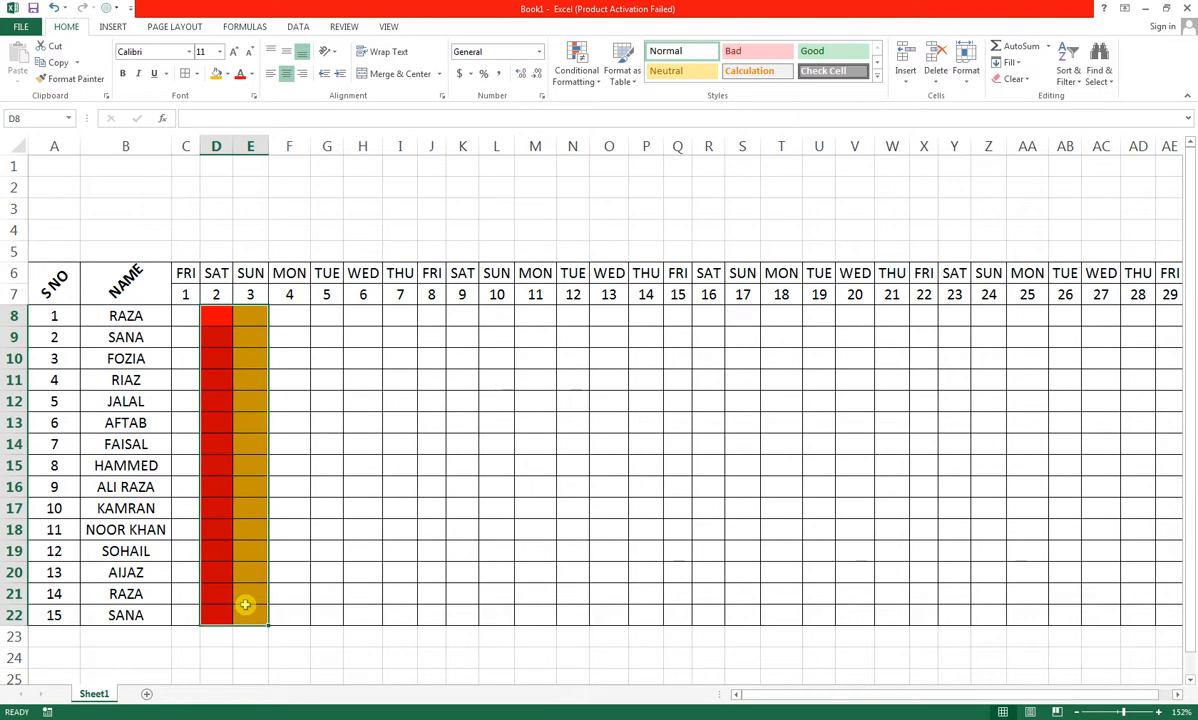
key(ctrl+c)
click(466, 312)
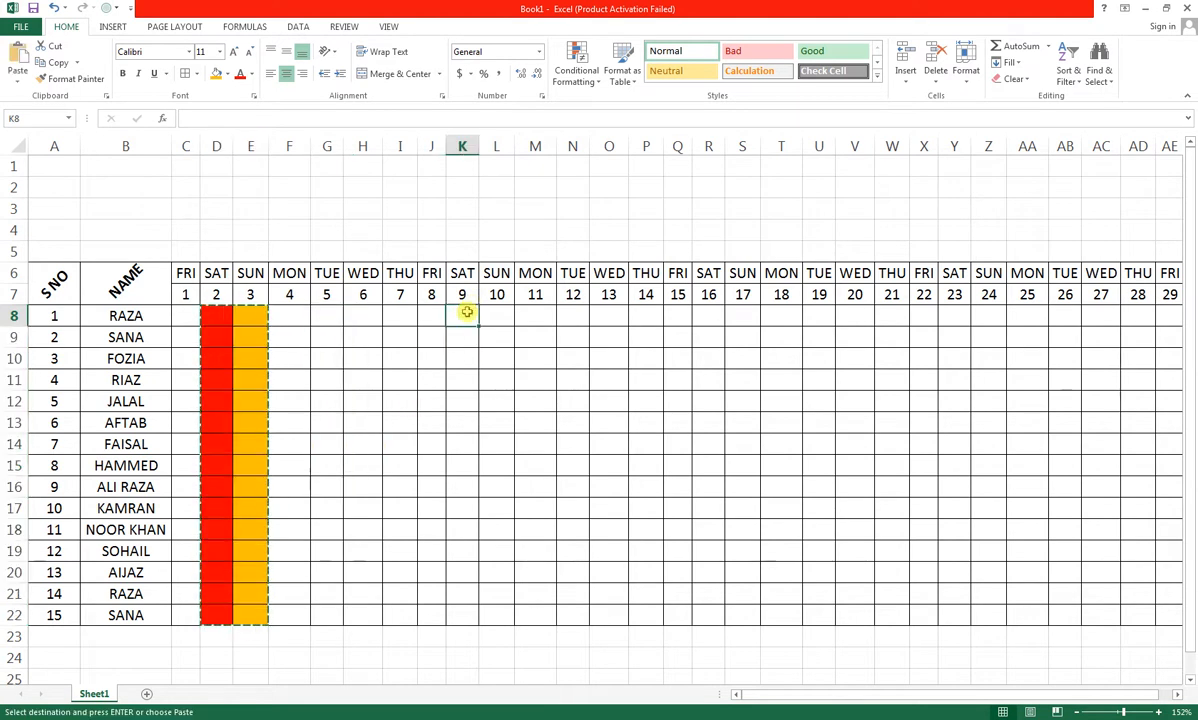
key(ctrl+v)
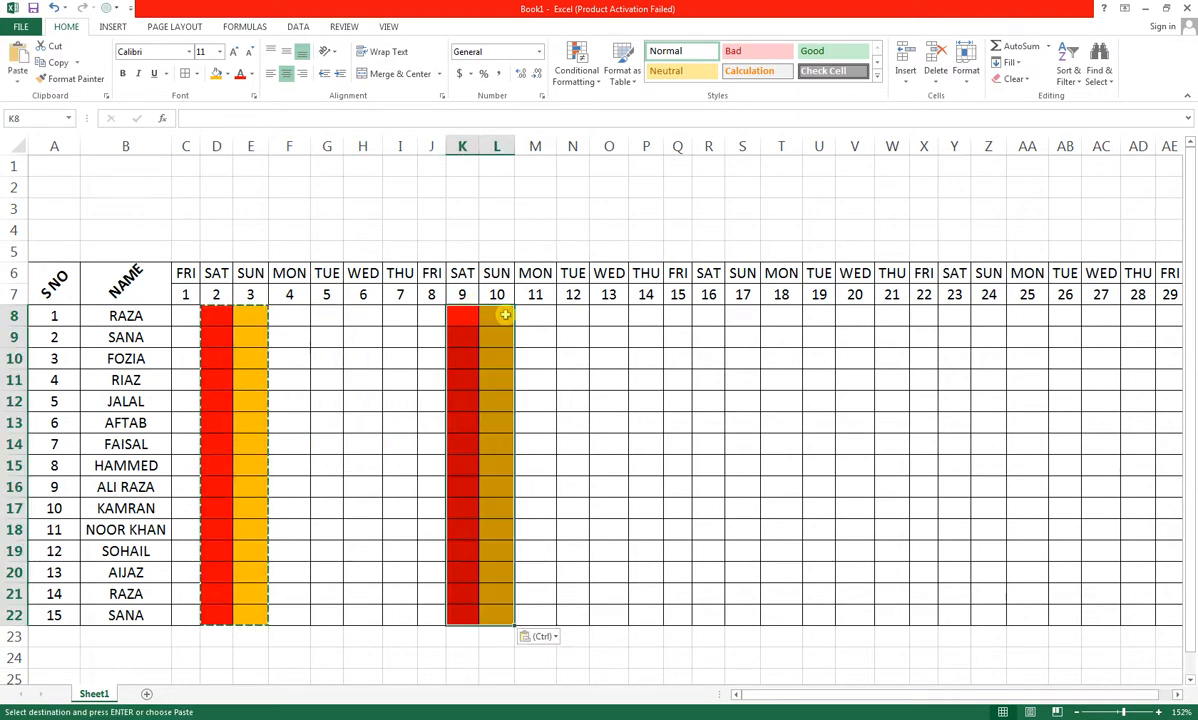
click(705, 316)
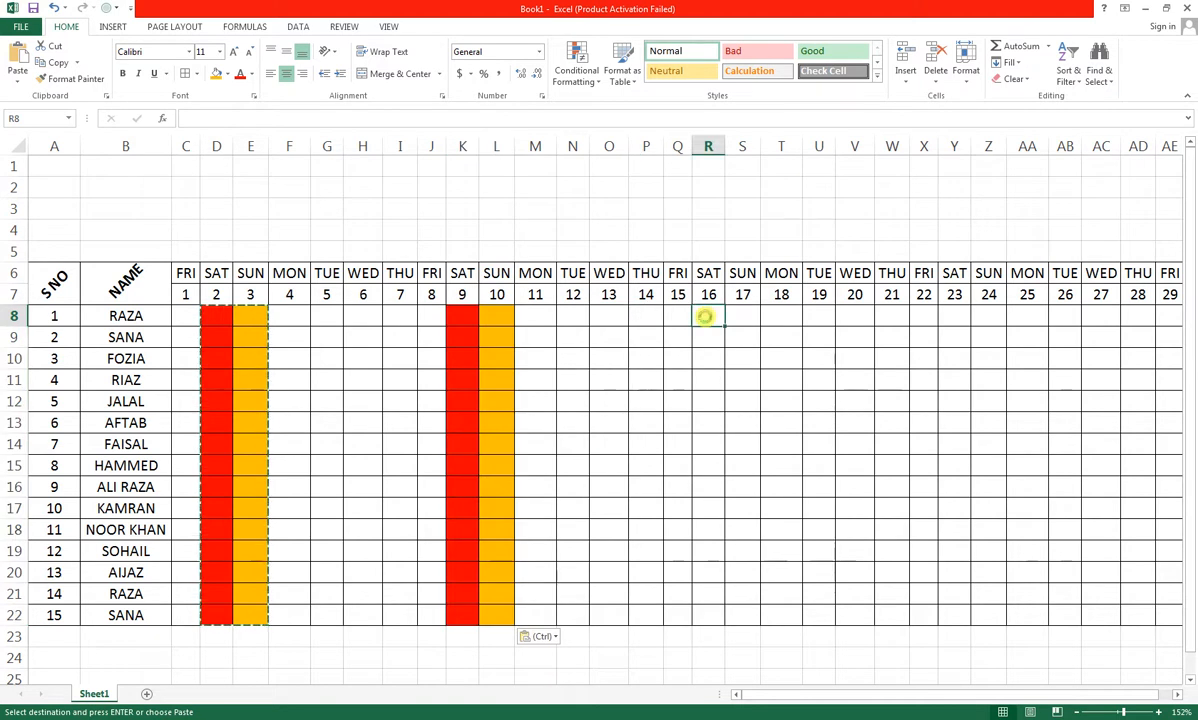
key(ctrl+v)
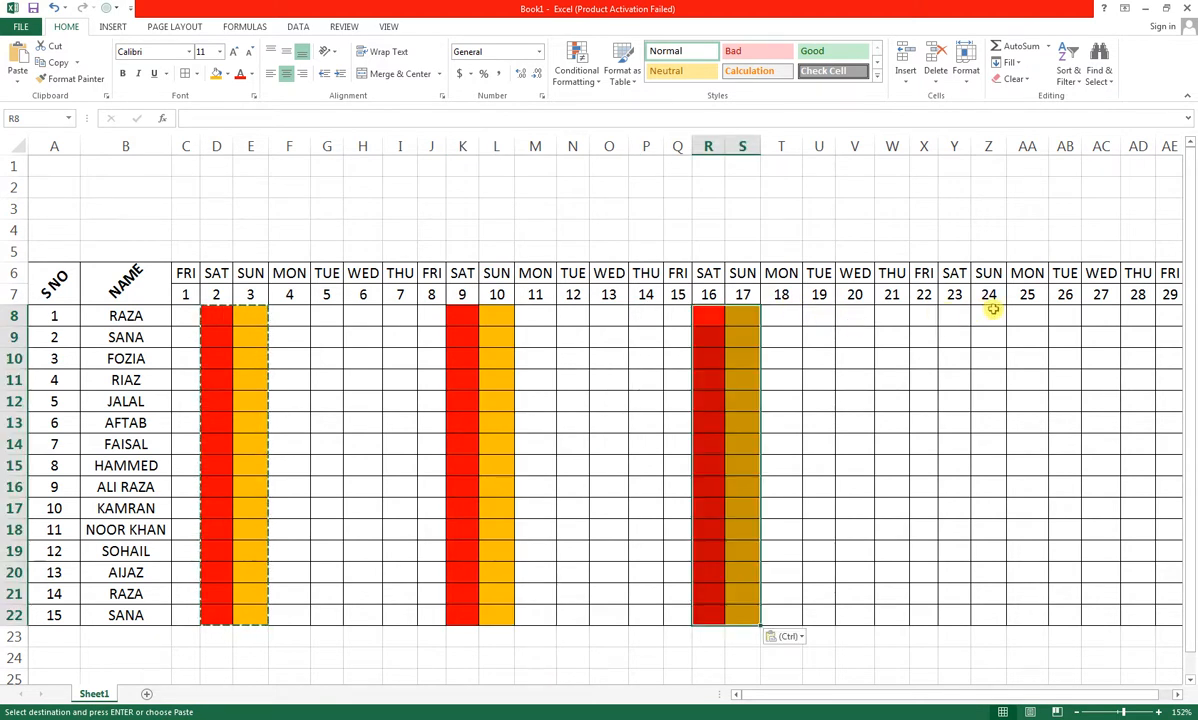
click(950, 317)
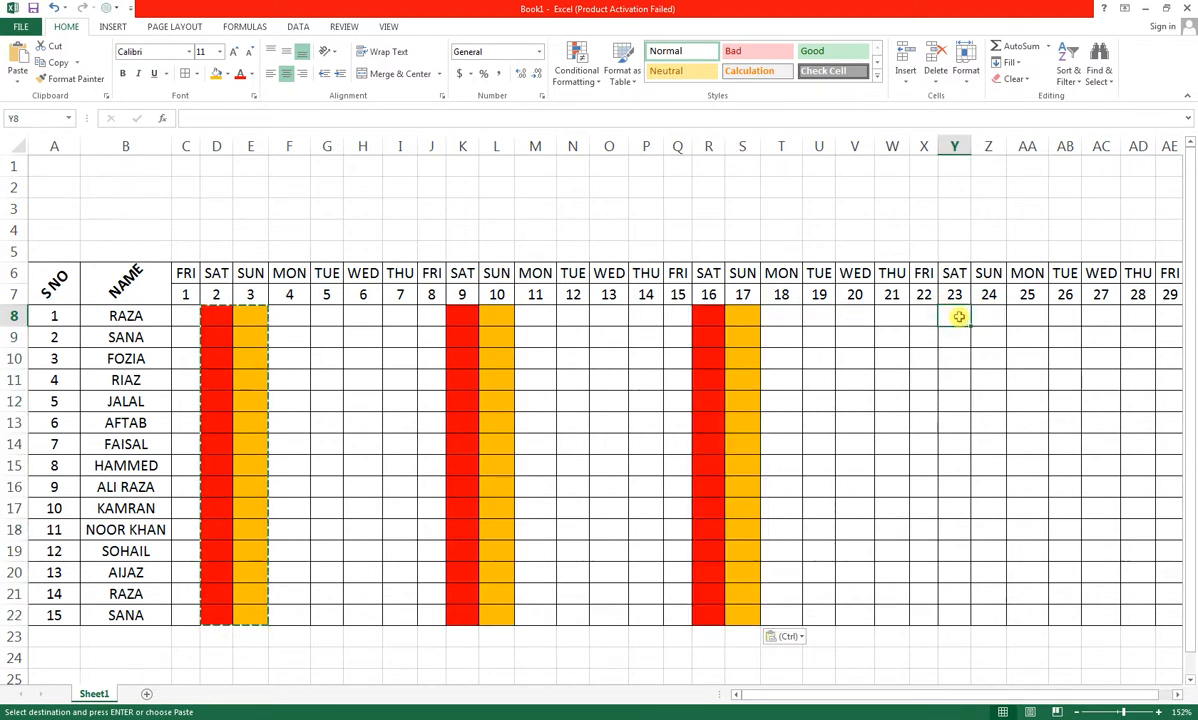
key(ctrl+v)
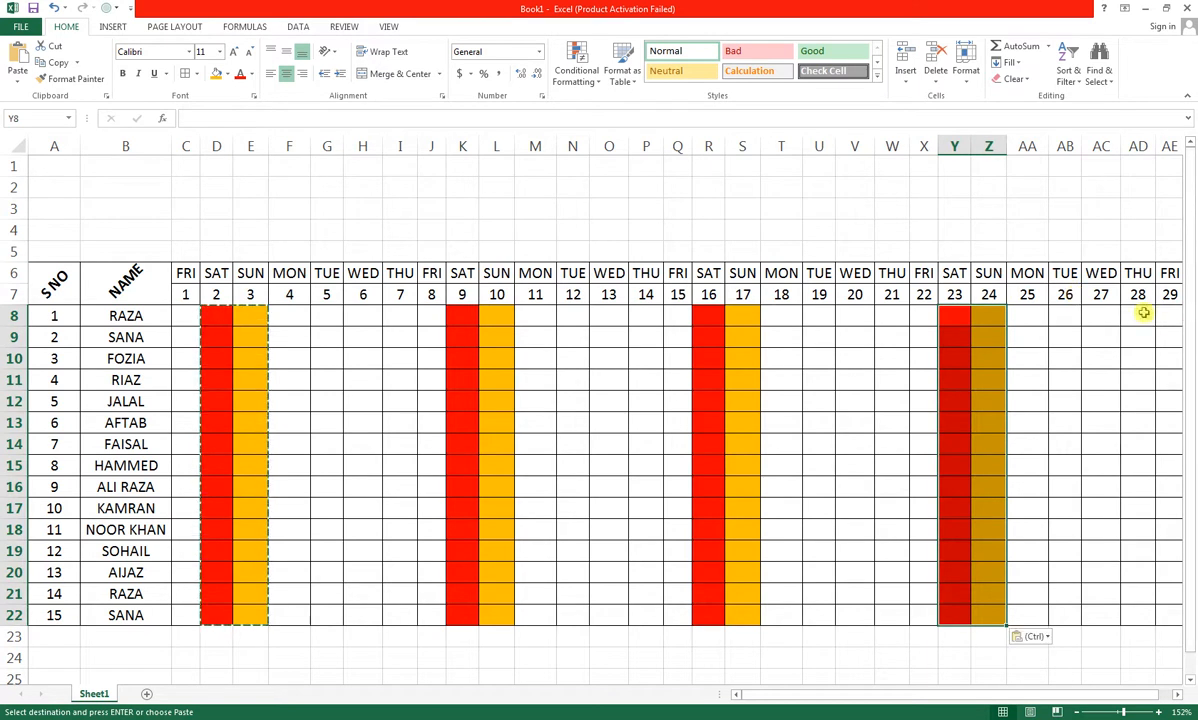
- Extend the date and weekday header rows into column AG with 31 and SUN, and autofit that column
drag(1143, 314, 1094, 302)
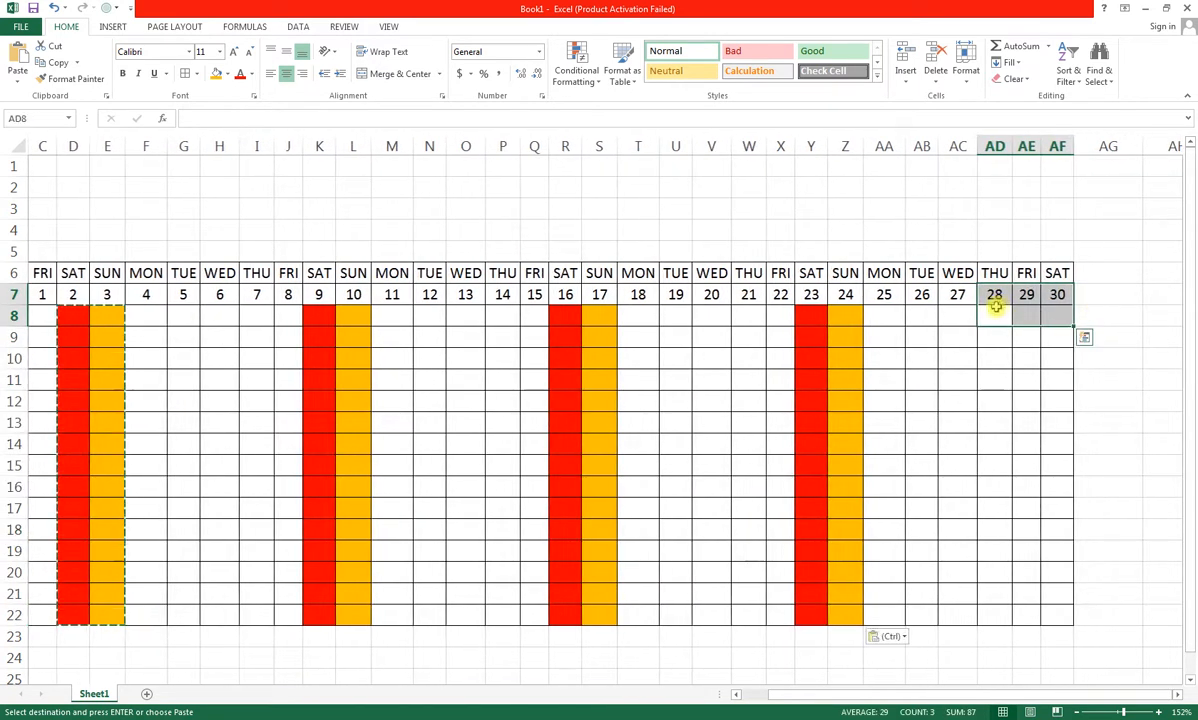
click(1059, 313)
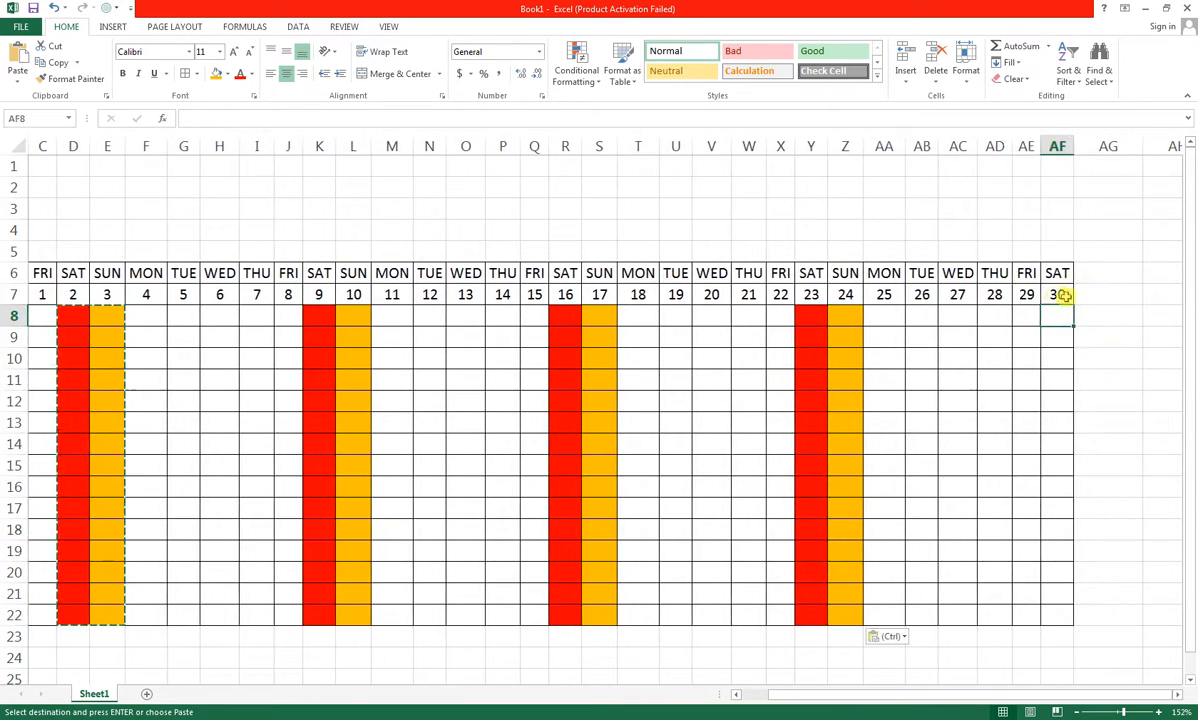
click(1064, 296)
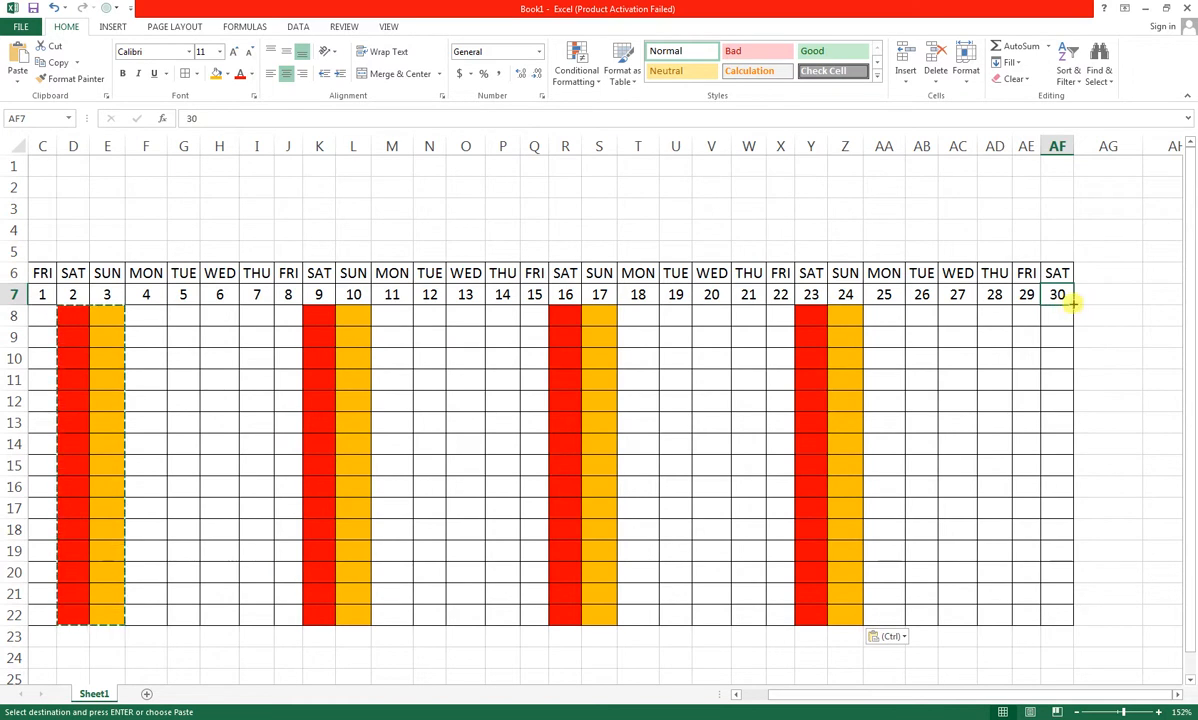
drag(1071, 302, 1147, 147)
click(1060, 275)
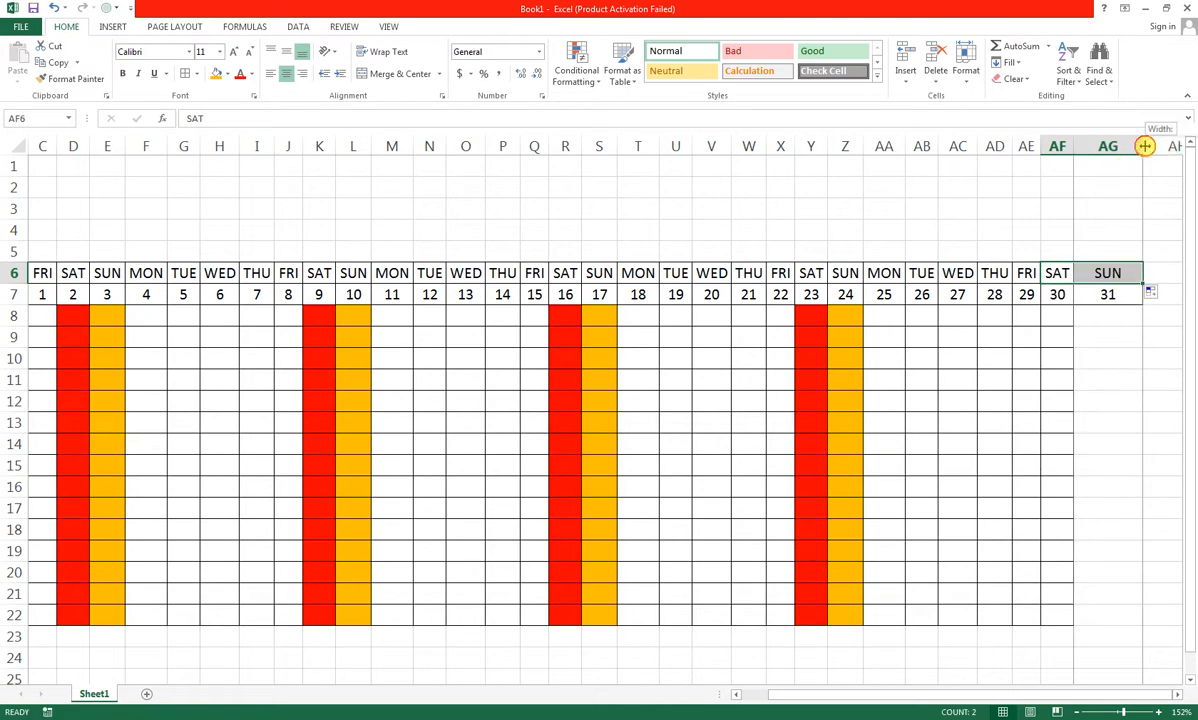
double_click(1147, 147)
- Copy the weekend coloring from Y8:Z22 to the last weekend, AF8:AG22
click(1065, 308)
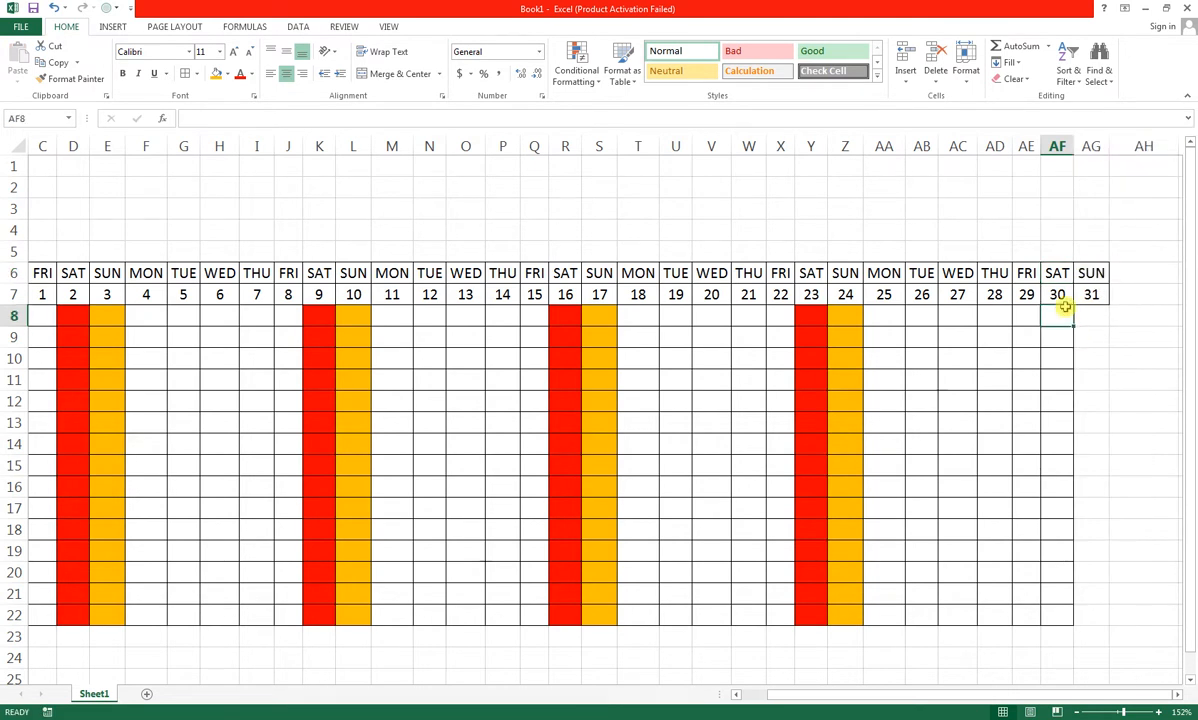
drag(812, 316, 847, 615)
key(ctrl+c)
click(1061, 321)
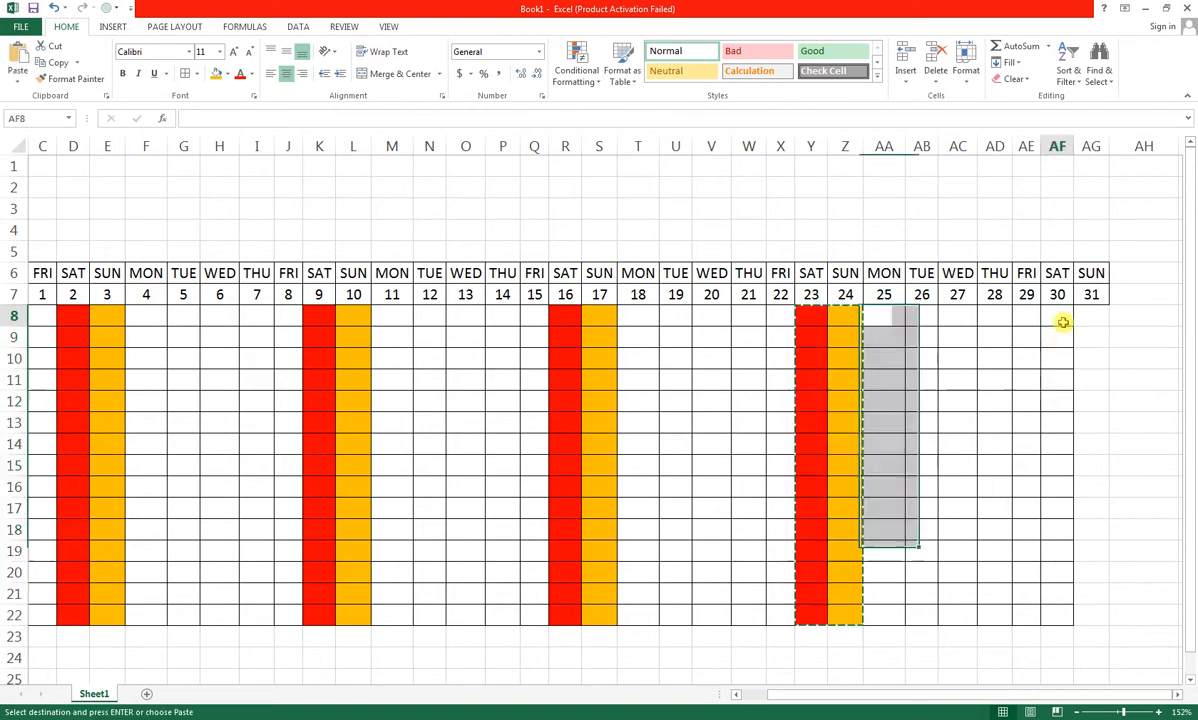
key(ctrl+v)
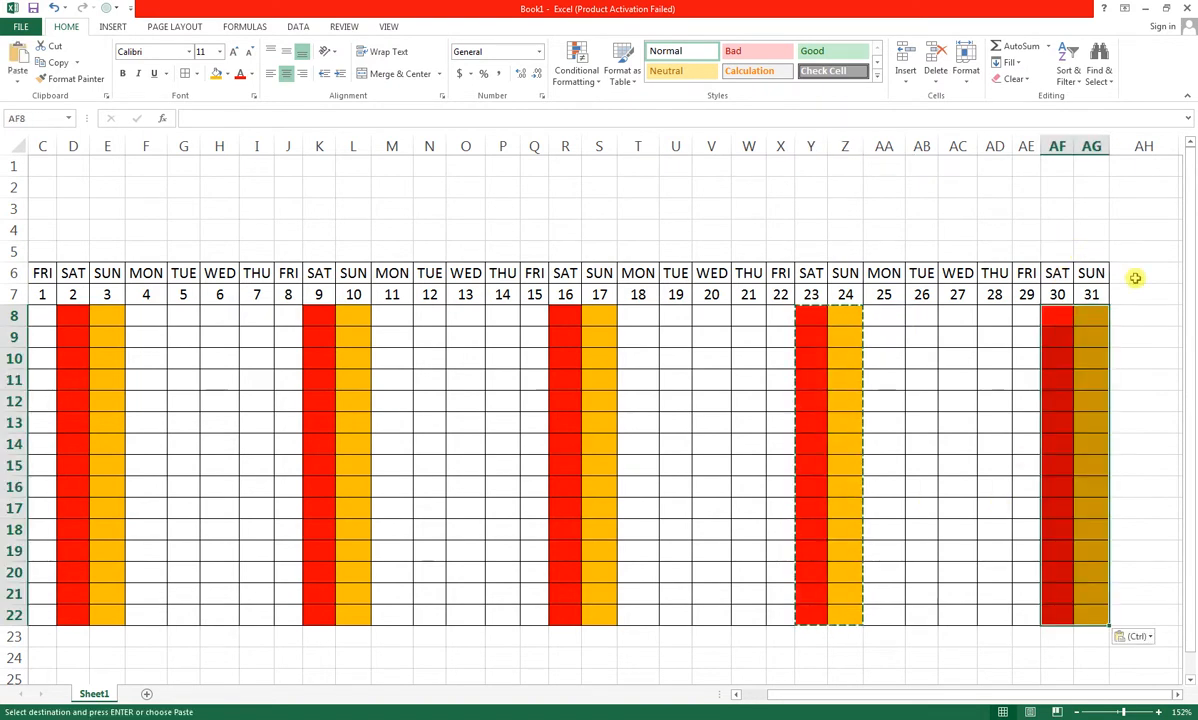
- Fill the S NO and NAME header cells with black and set their font color to white
drag(1133, 237, 1155, 254)
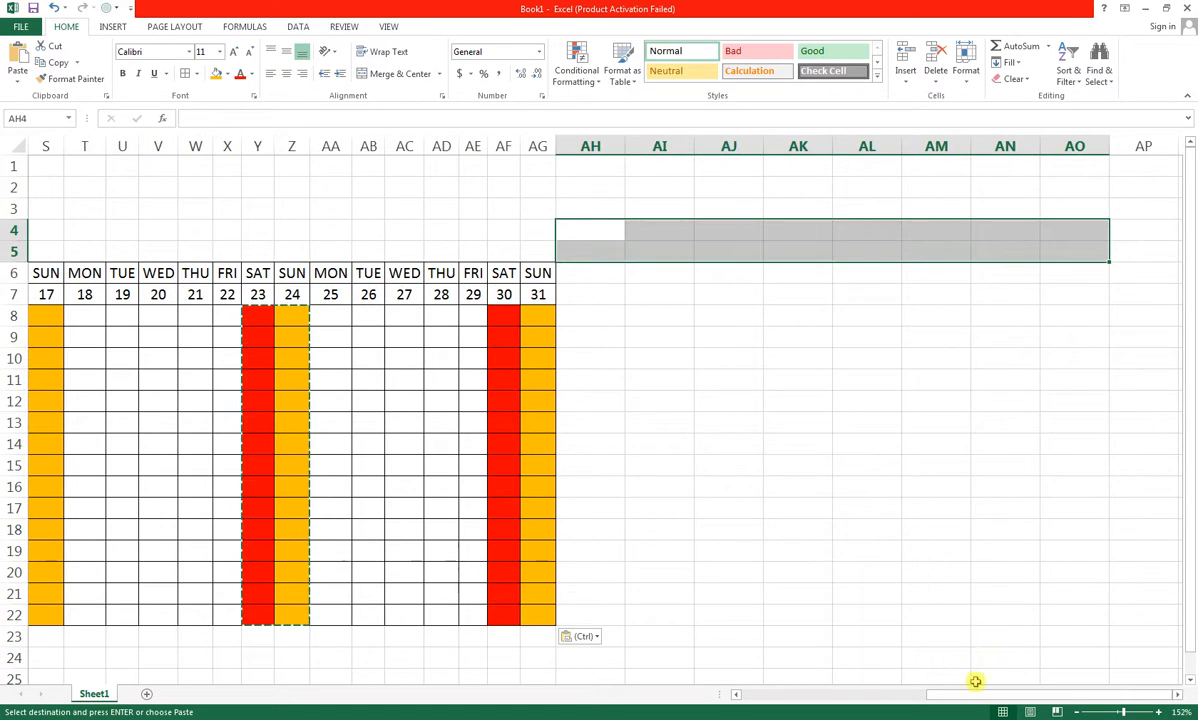
drag(978, 698, 730, 700)
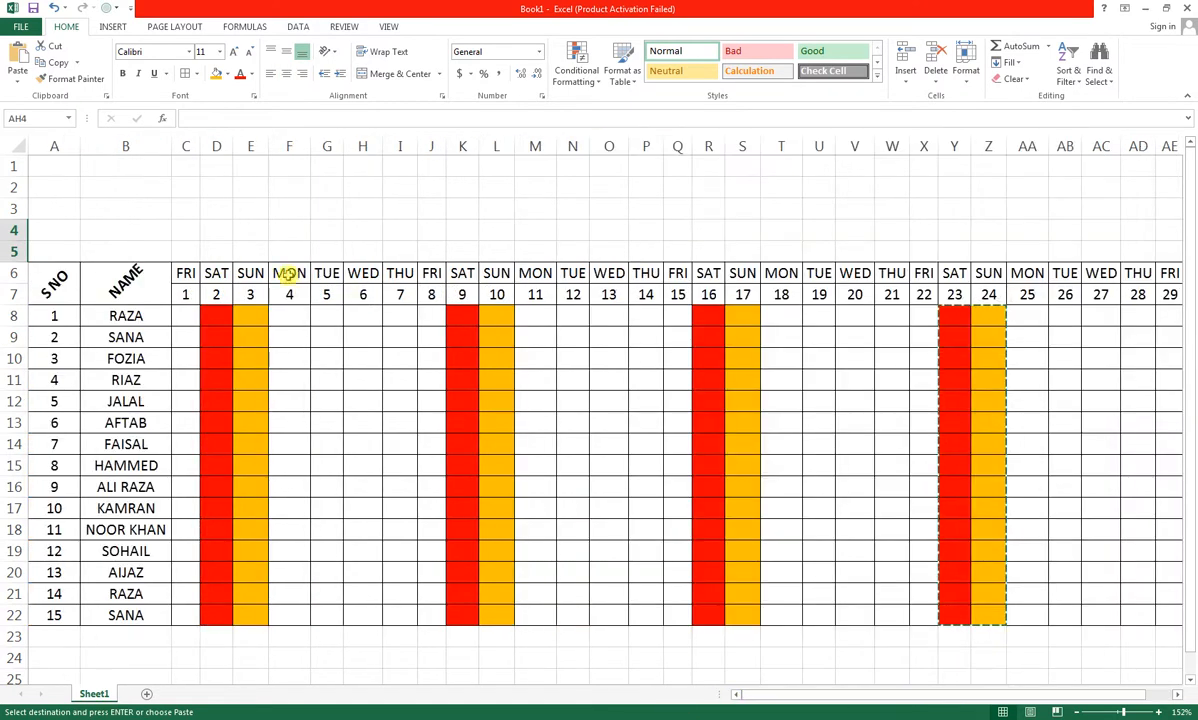
drag(60, 267, 158, 272)
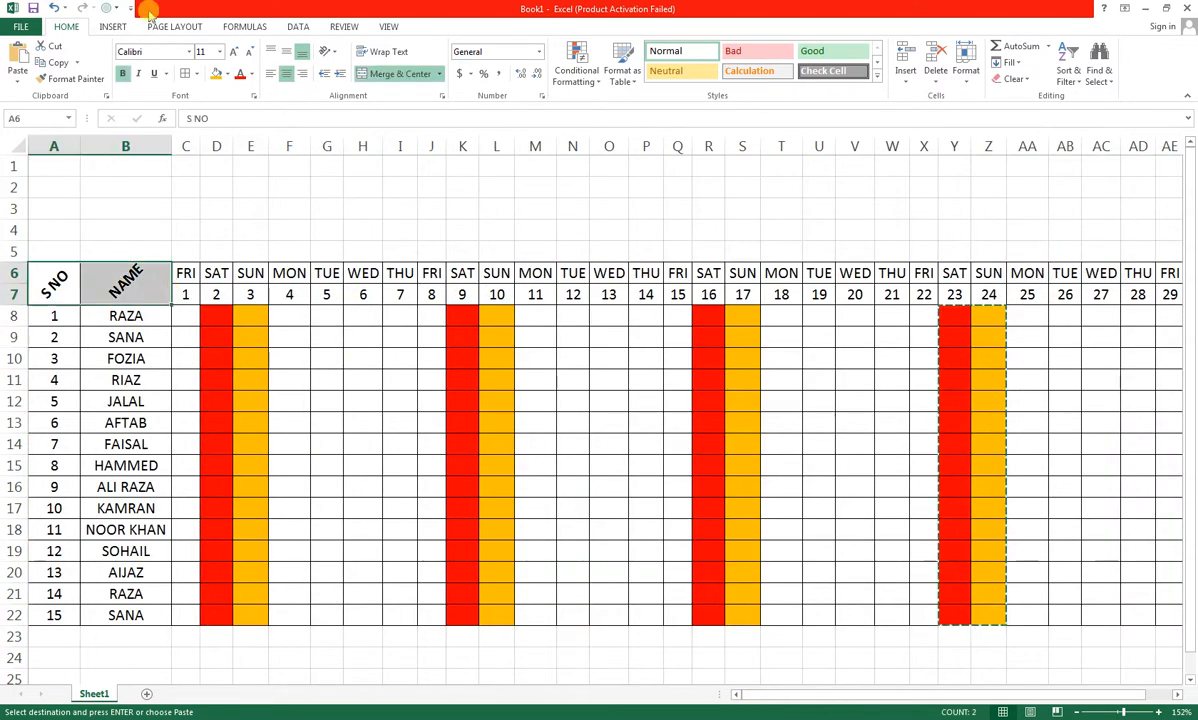
click(227, 75)
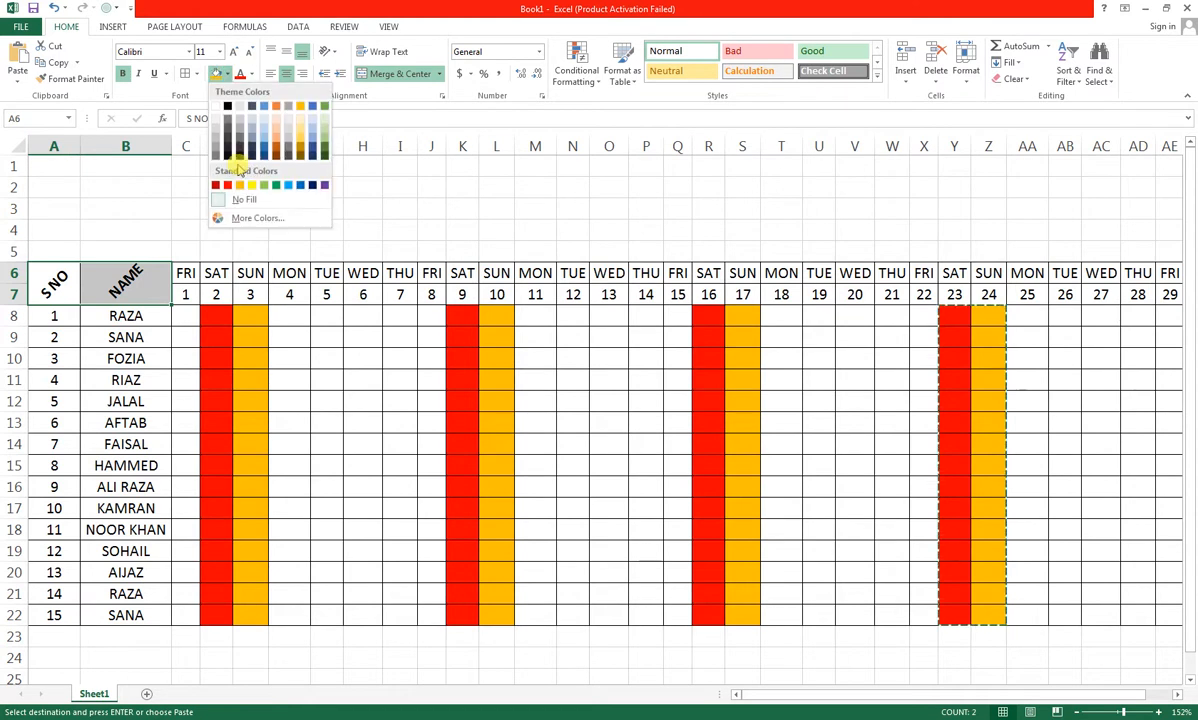
click(228, 149)
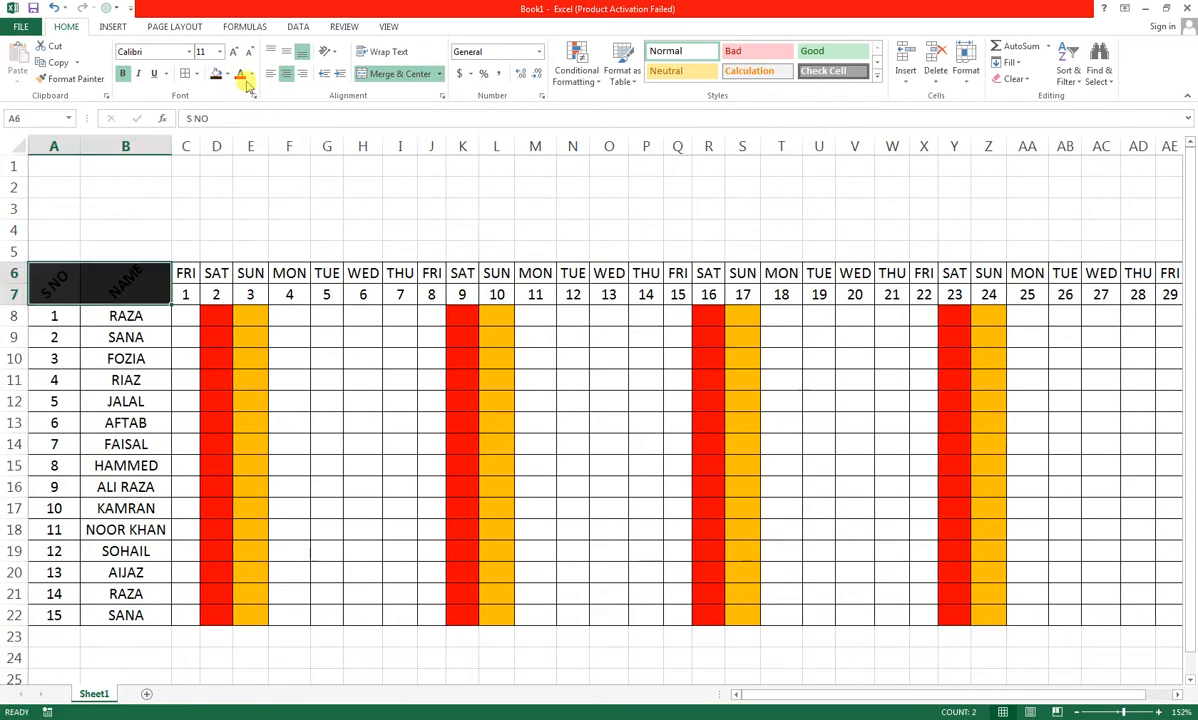
click(251, 74)
click(240, 122)
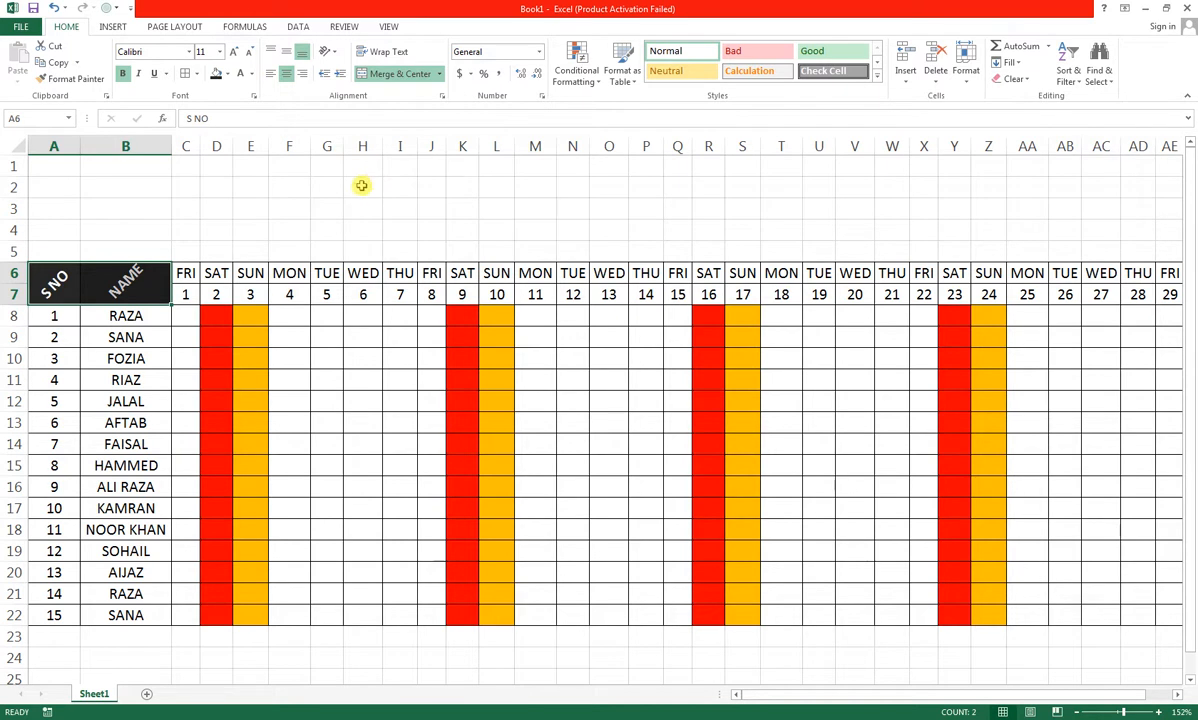
- Merge and center H3:V5 above the table and enter the title ATTENDANCE SHEET
drag(361, 185, 956, 251)
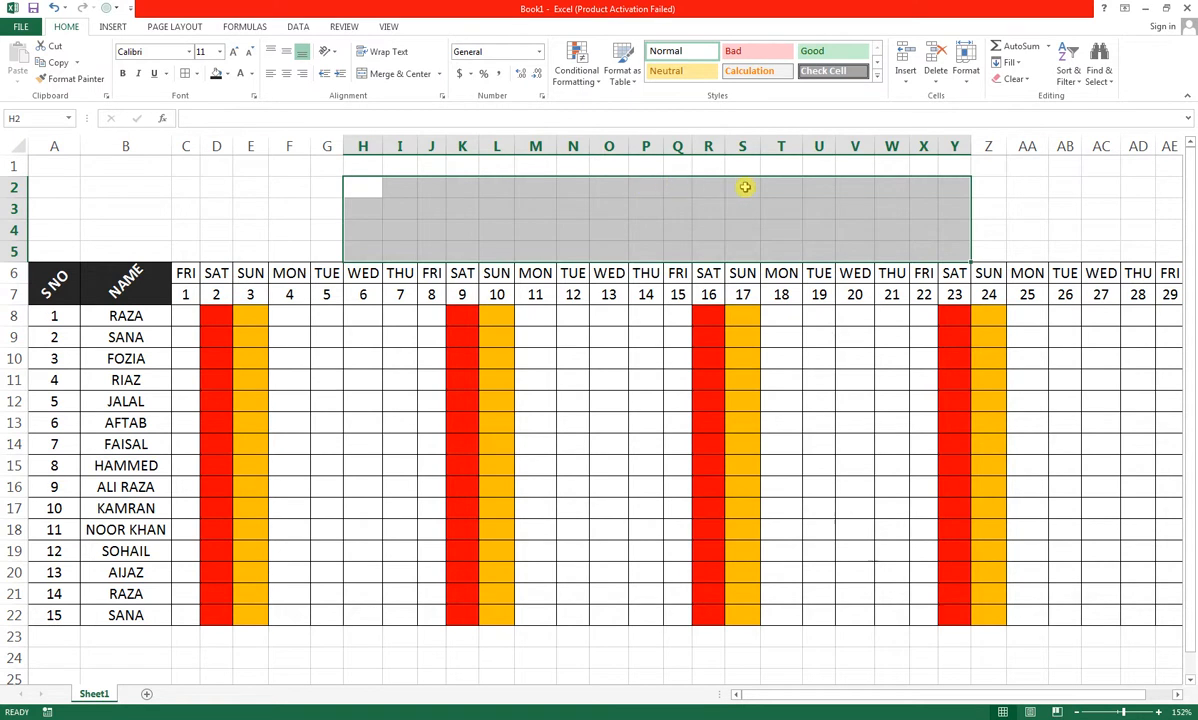
drag(857, 183, 355, 258)
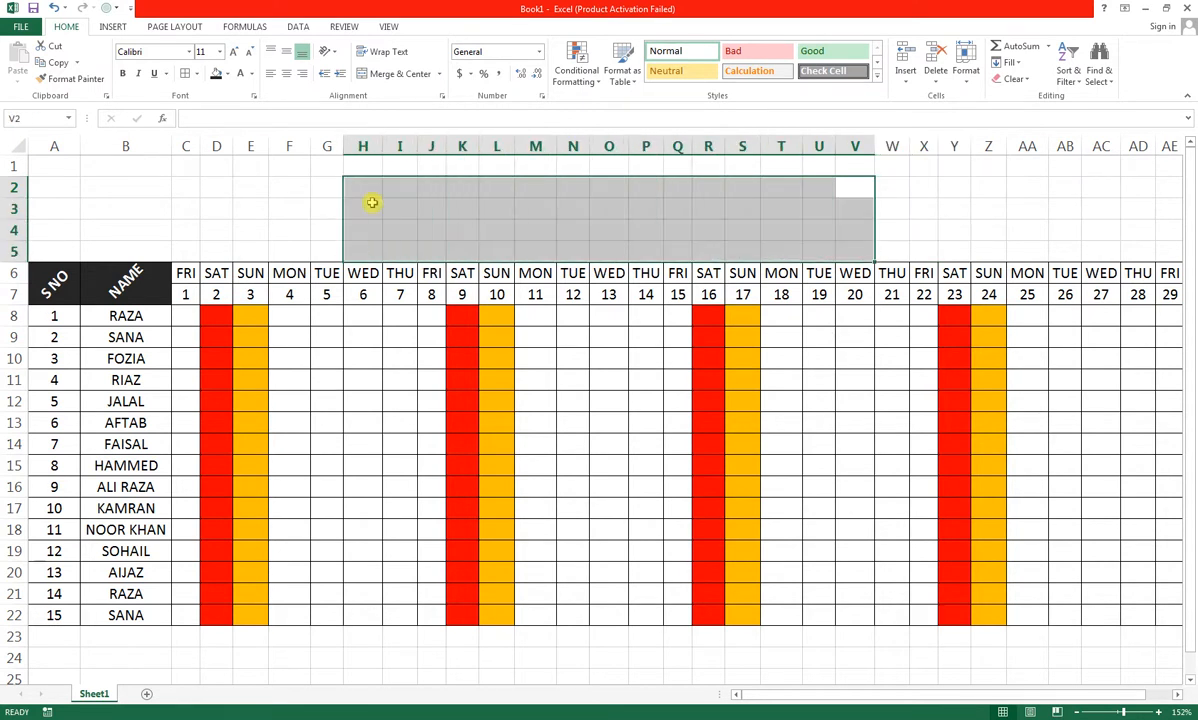
drag(359, 204, 853, 255)
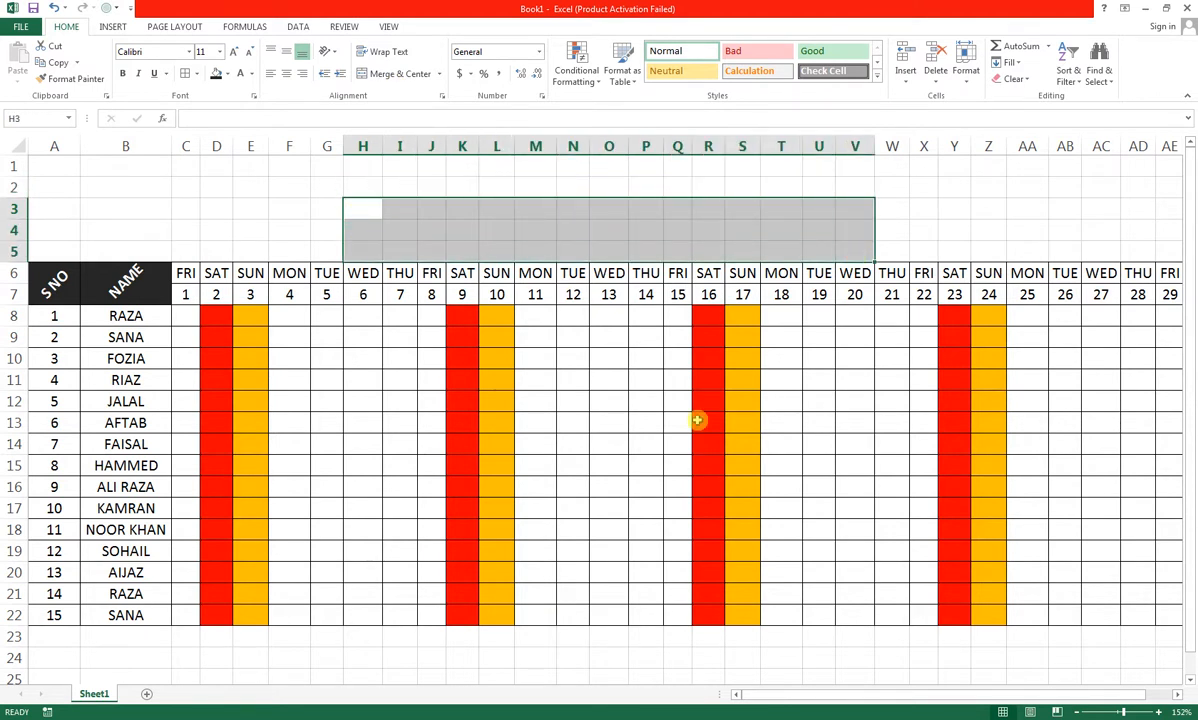
click(392, 75)
text(A)
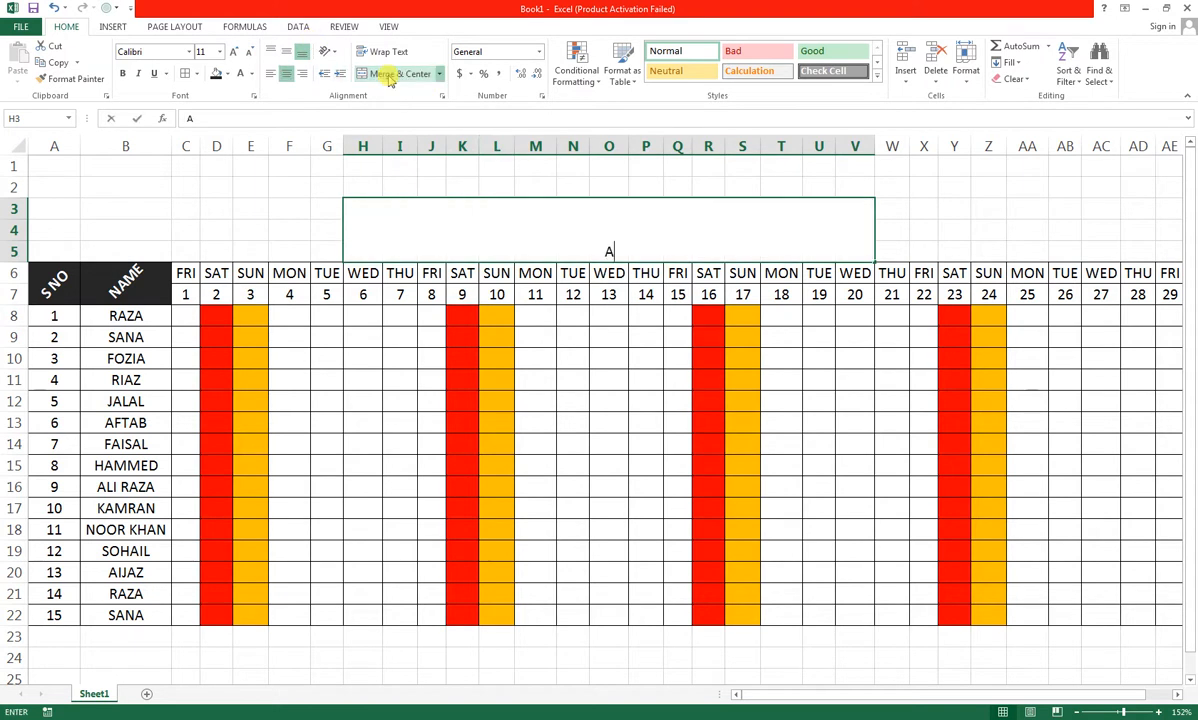
text(TTWE)
key(BackSpace)
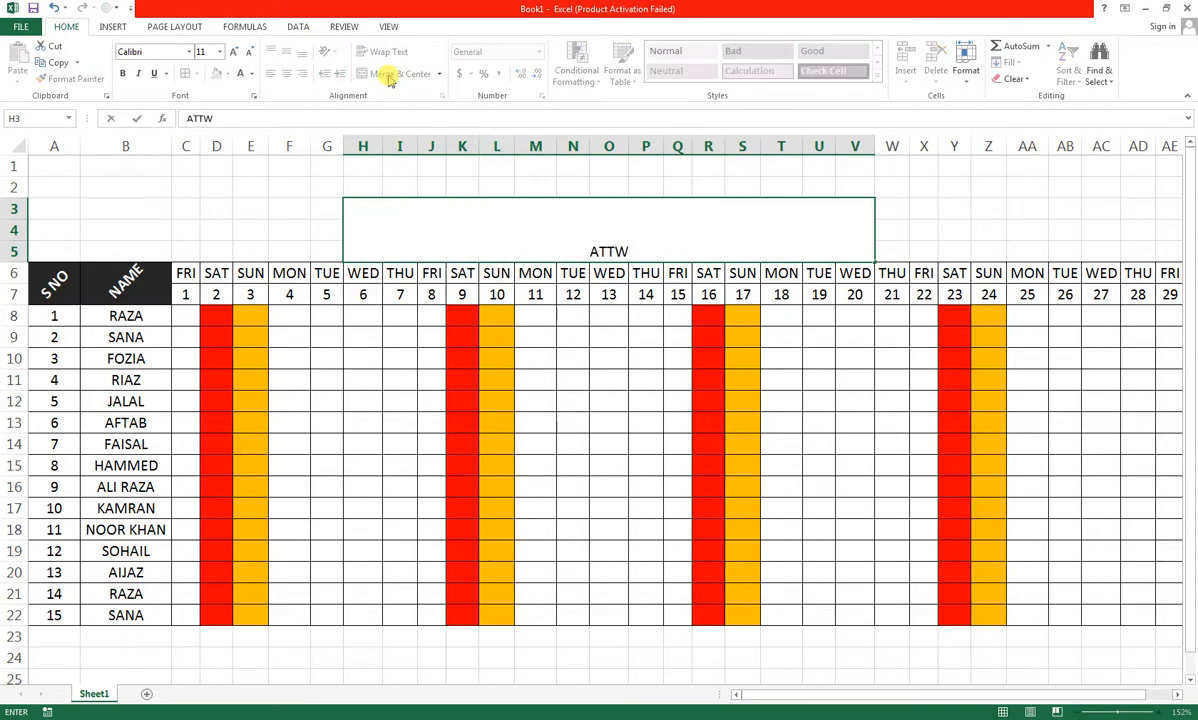
text(NDAN)
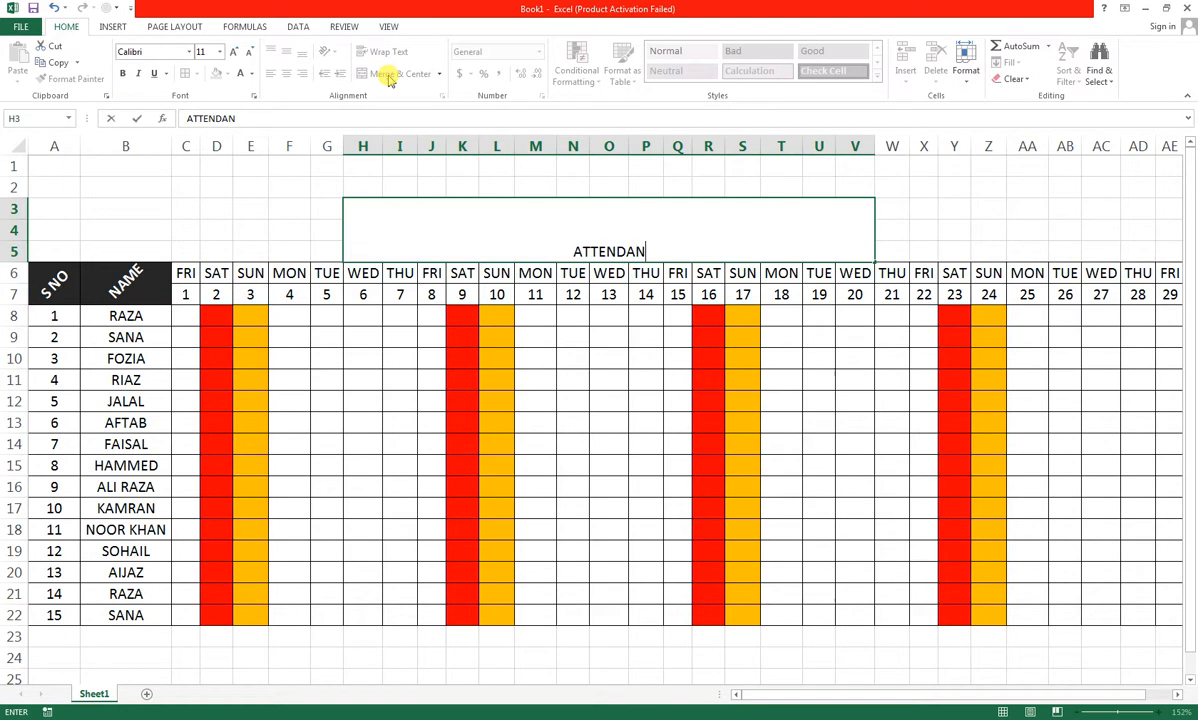
text(CE SHEET)
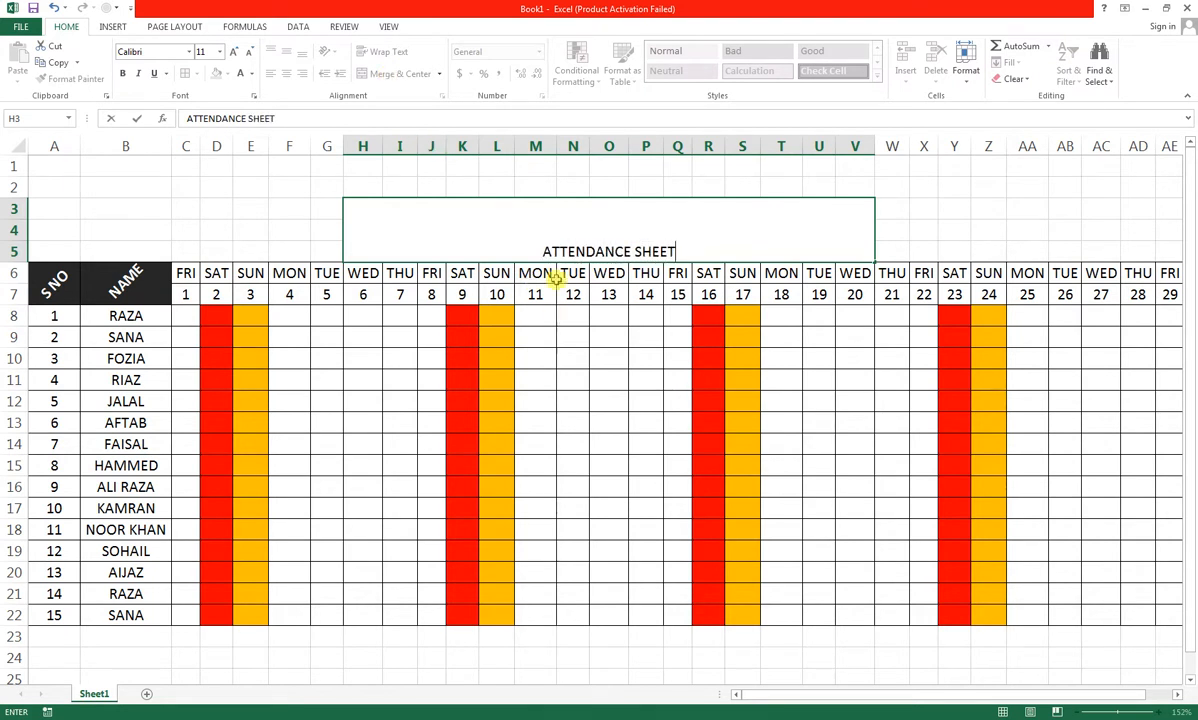
key(ctrl+Return)
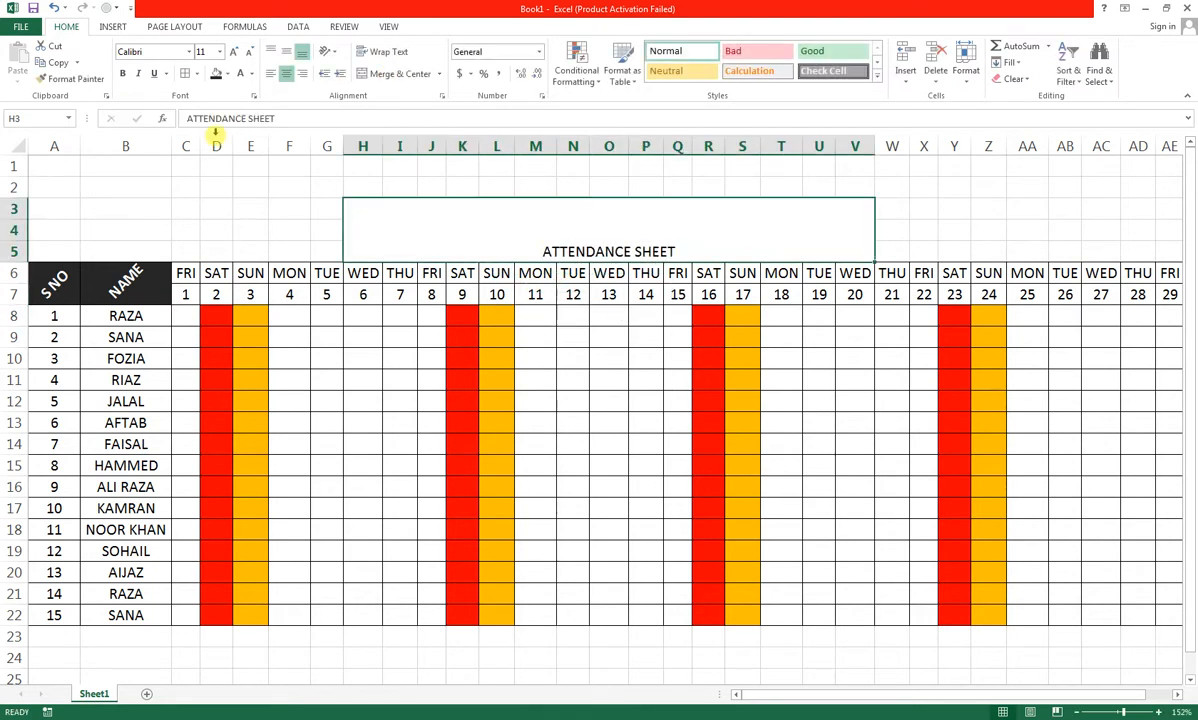
- Fill the merged ATTENDANCE SHEET title cell with black, make its text white and middle-align it vertically
click(226, 74)
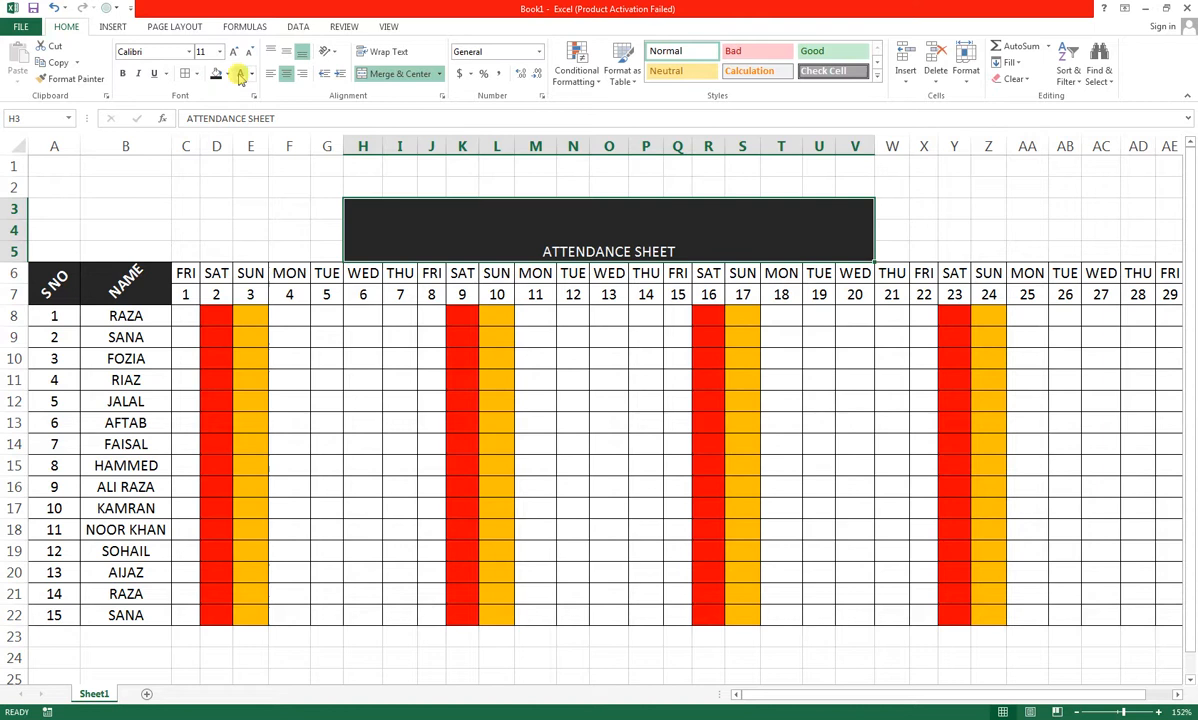
click(285, 52)
click(287, 54)
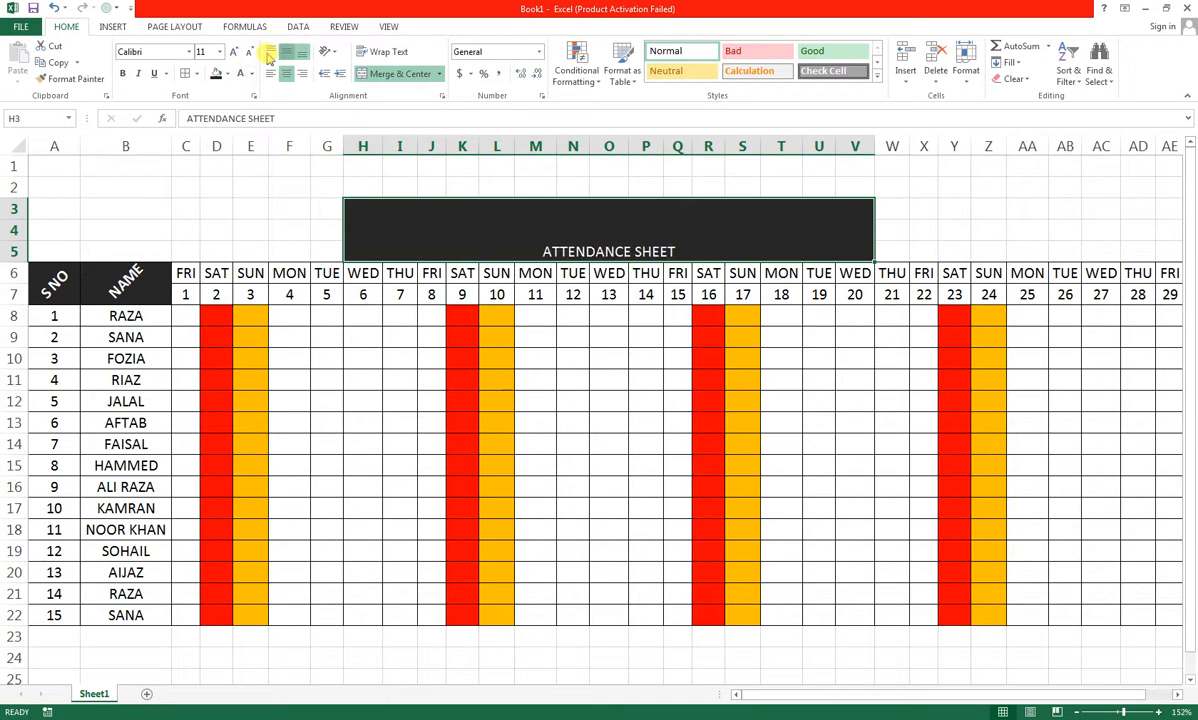
- Enlarge the ATTENDANCE SHEET title's font size to 24
click(231, 53)
click(231, 53)
click(231, 53)
click(231, 53)
click(231, 53)
click(231, 53)
click(231, 54)
click(231, 54)
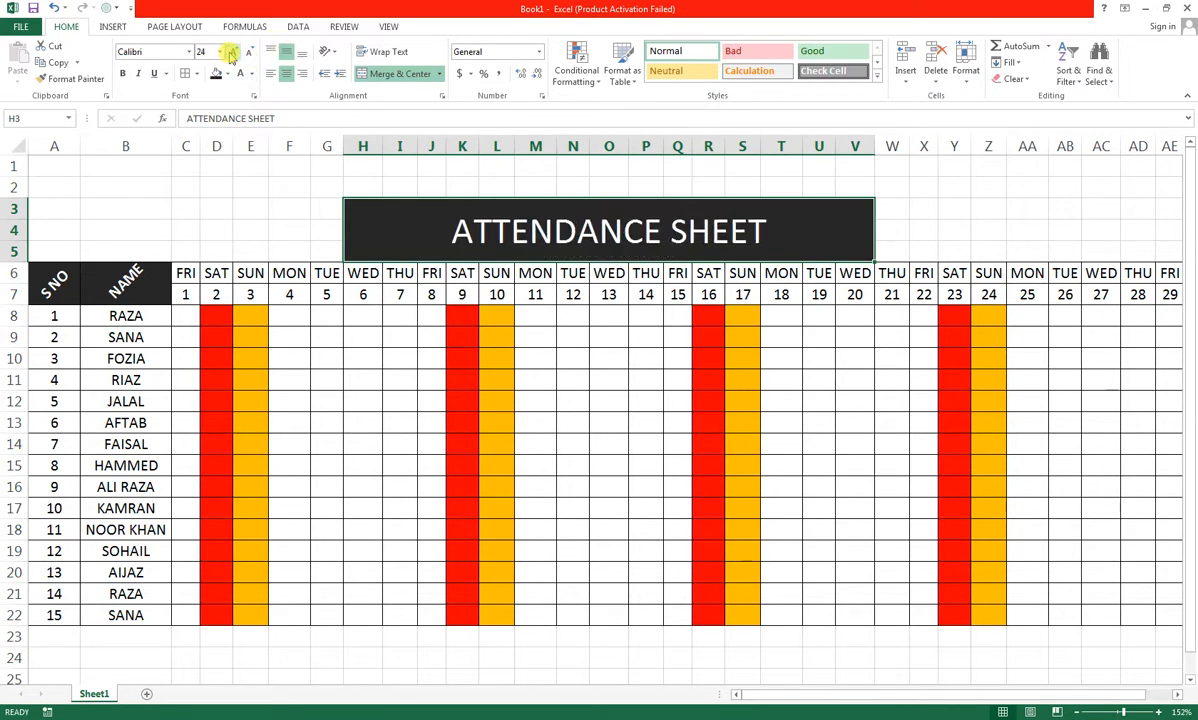
- Add an Equal To conditional formatting rule to C8:AG22 that shows P with Light Red Fill with Dark Red Text
click(185, 315)
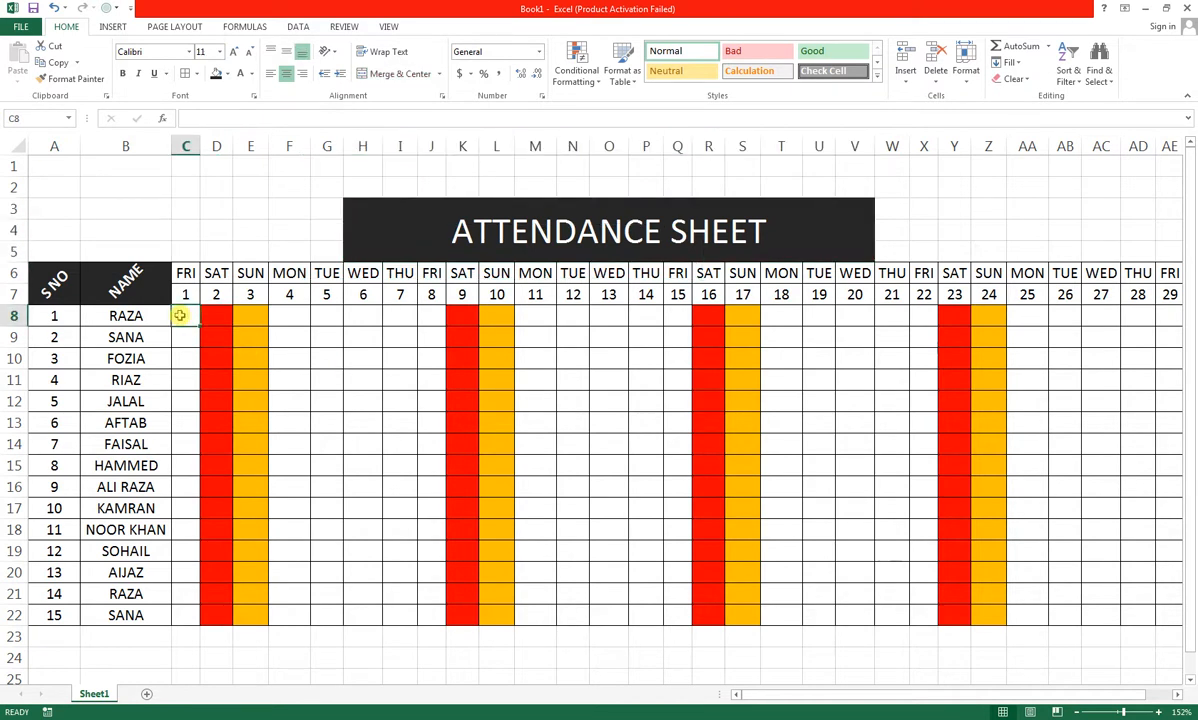
drag(180, 315, 1096, 618)
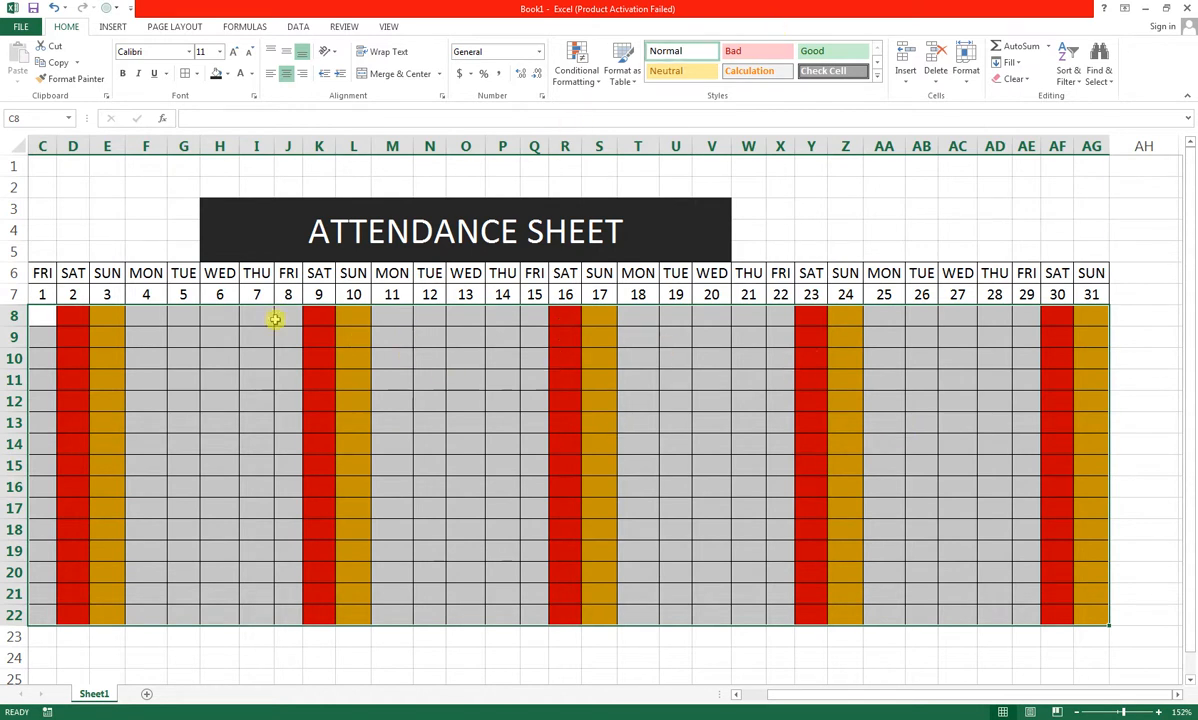
drag(787, 700, 757, 696)
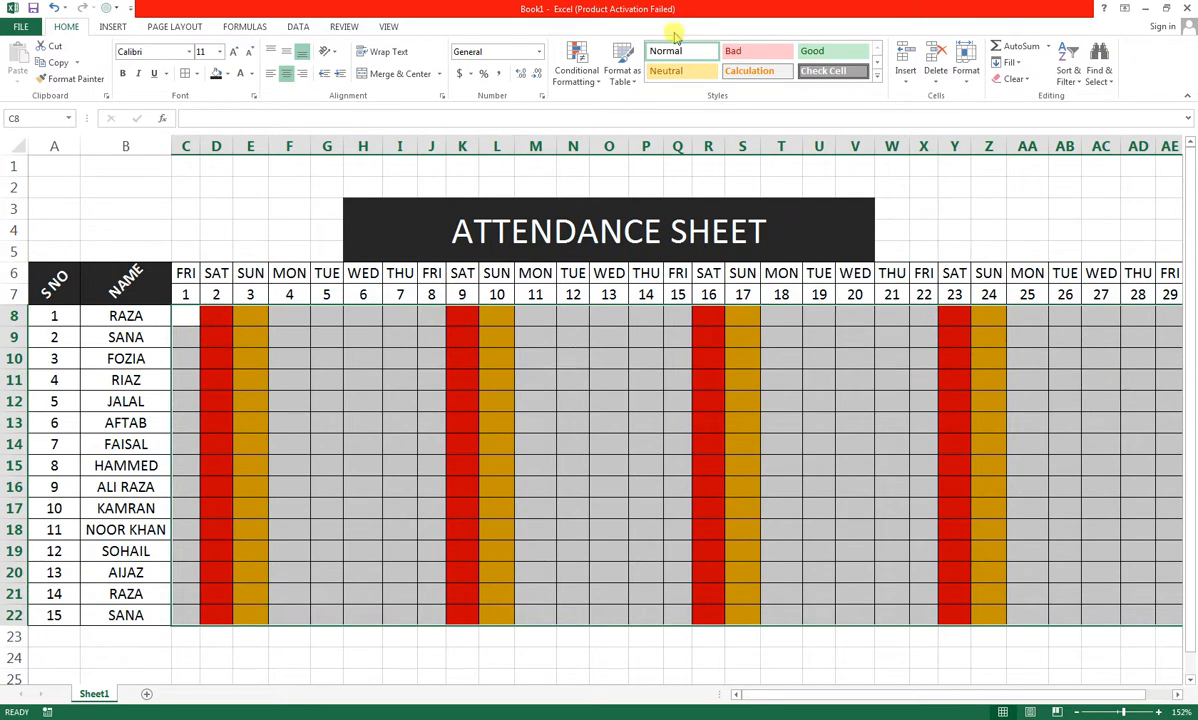
click(576, 62)
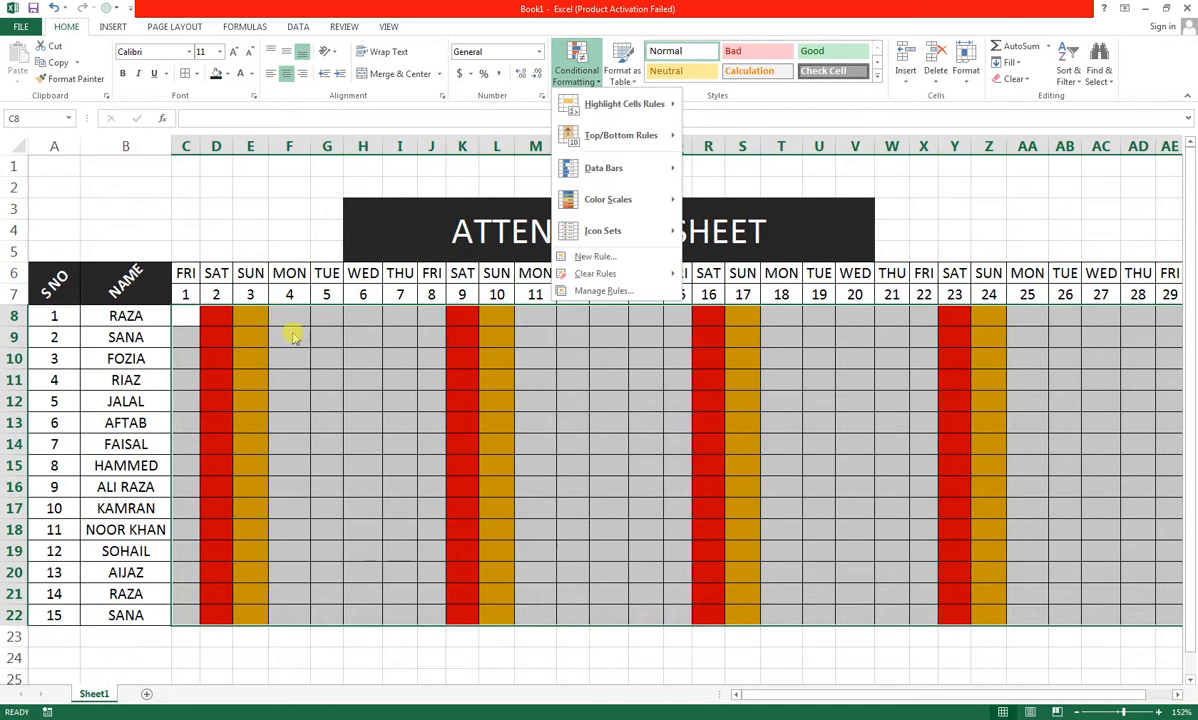
mouse_move(660, 103)
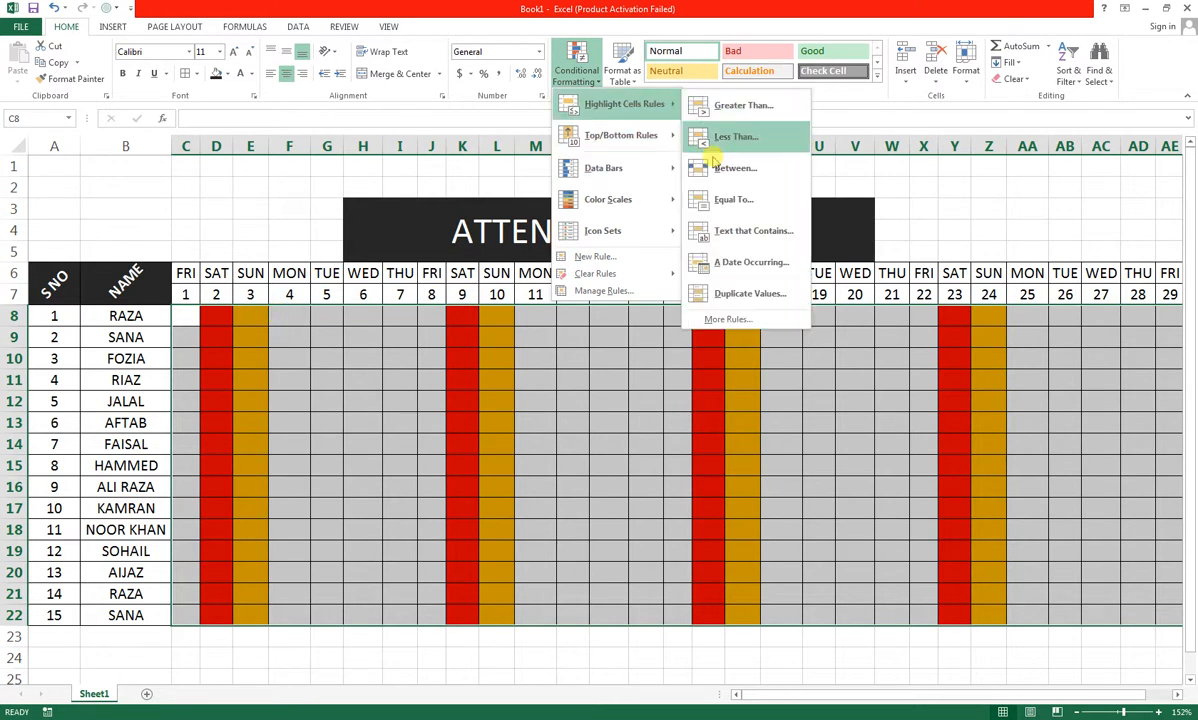
click(730, 200)
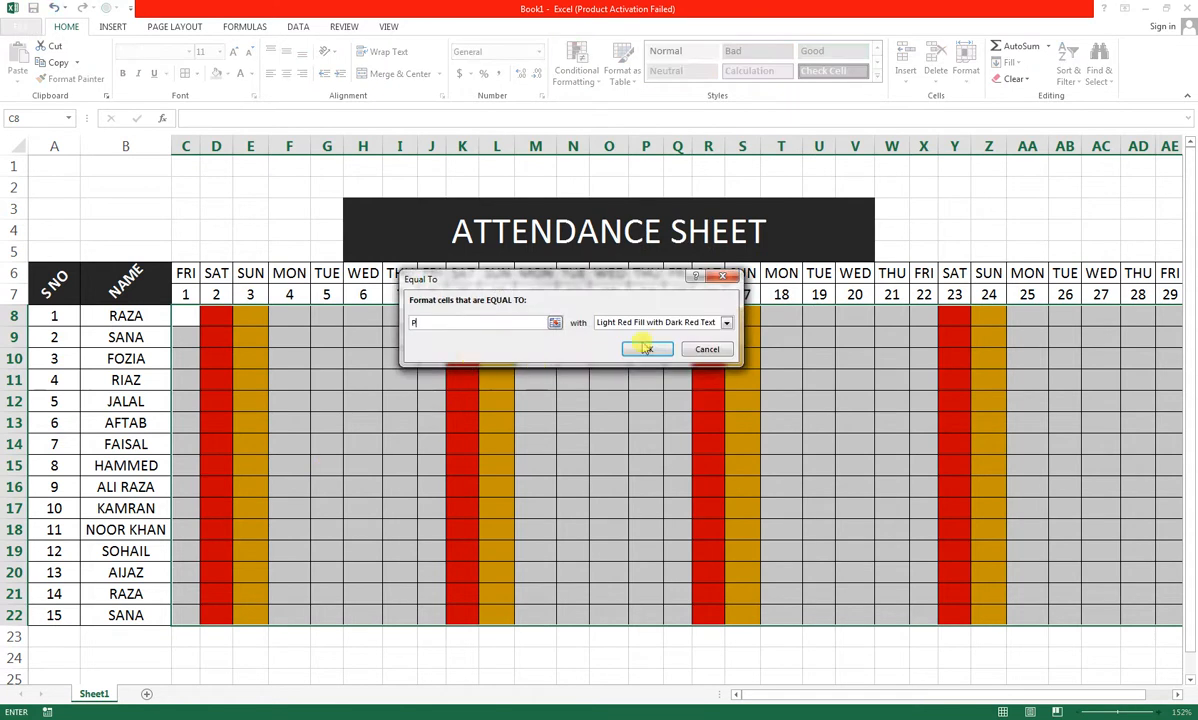
click(727, 324)
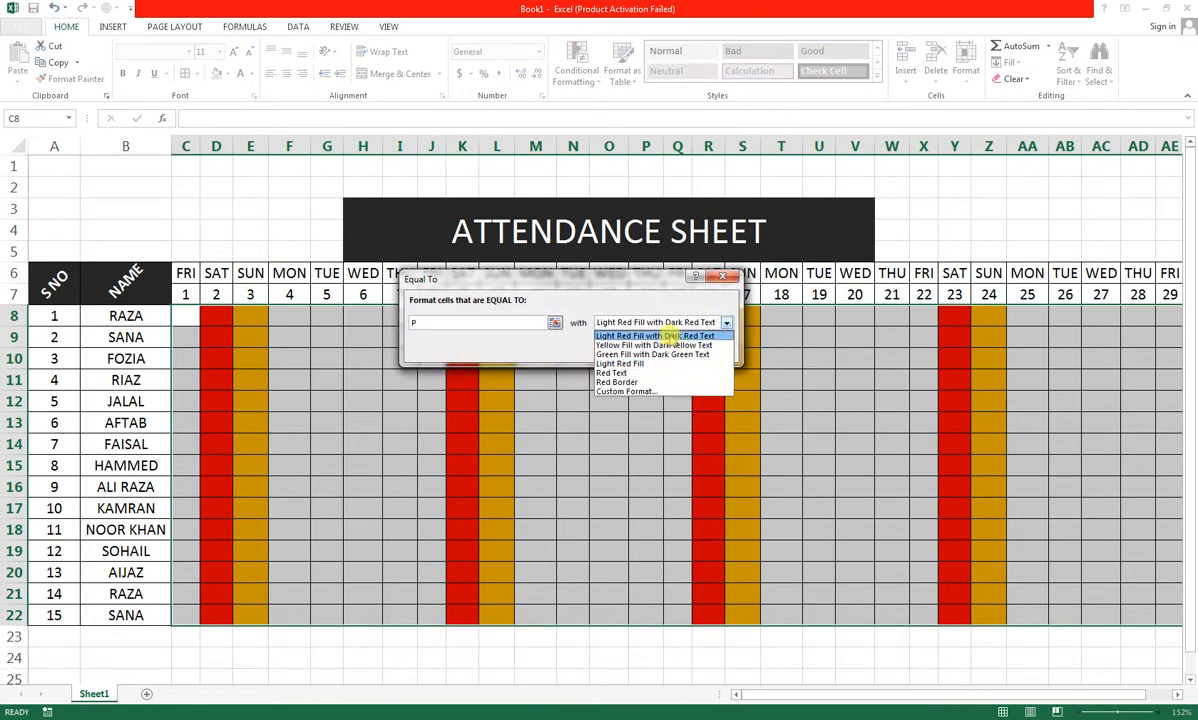
click(650, 336)
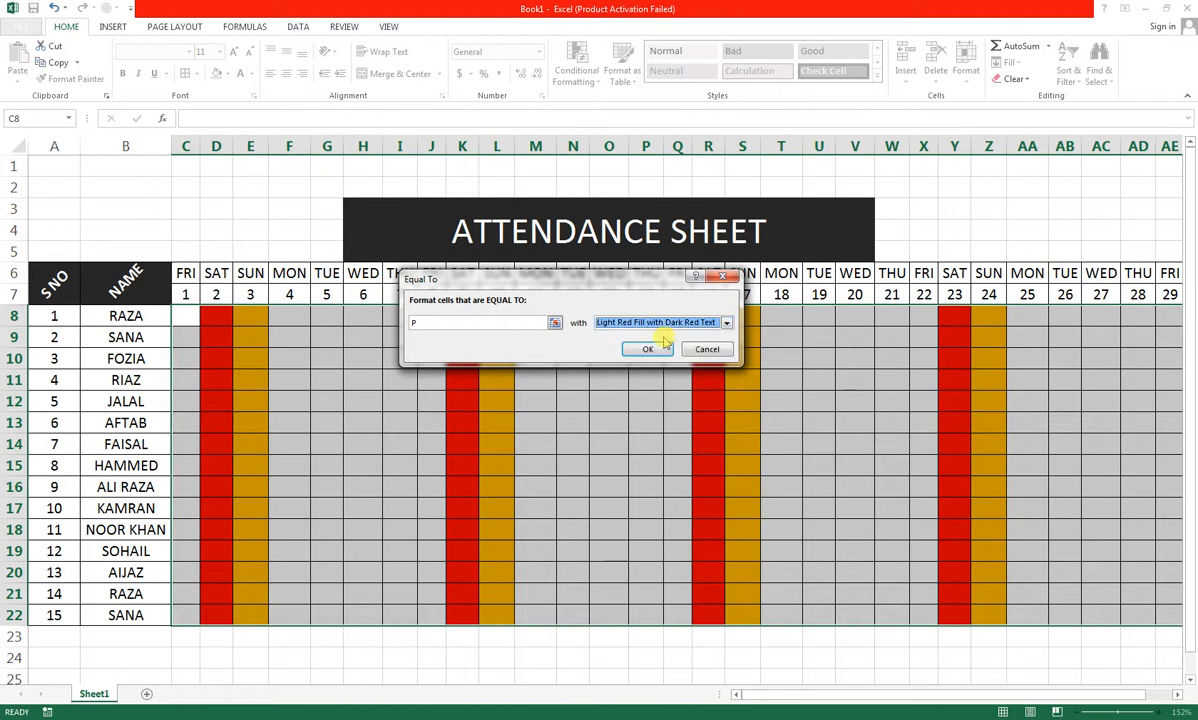
click(642, 349)
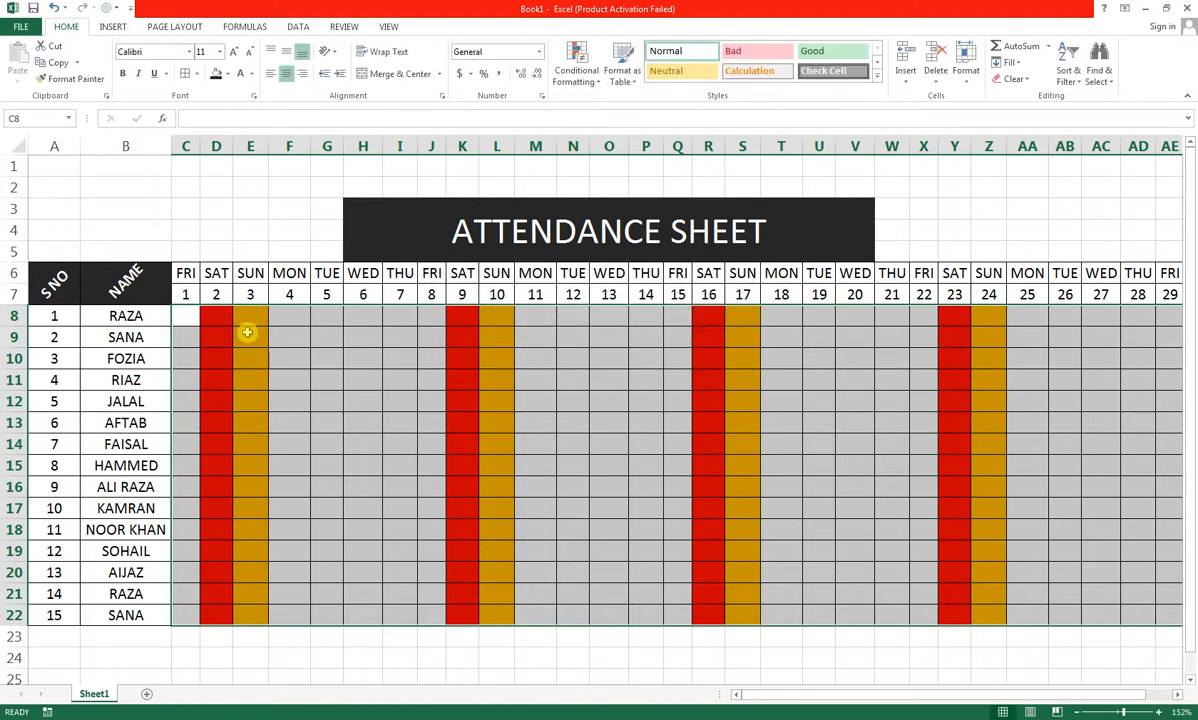
click(596, 81)
click(700, 190)
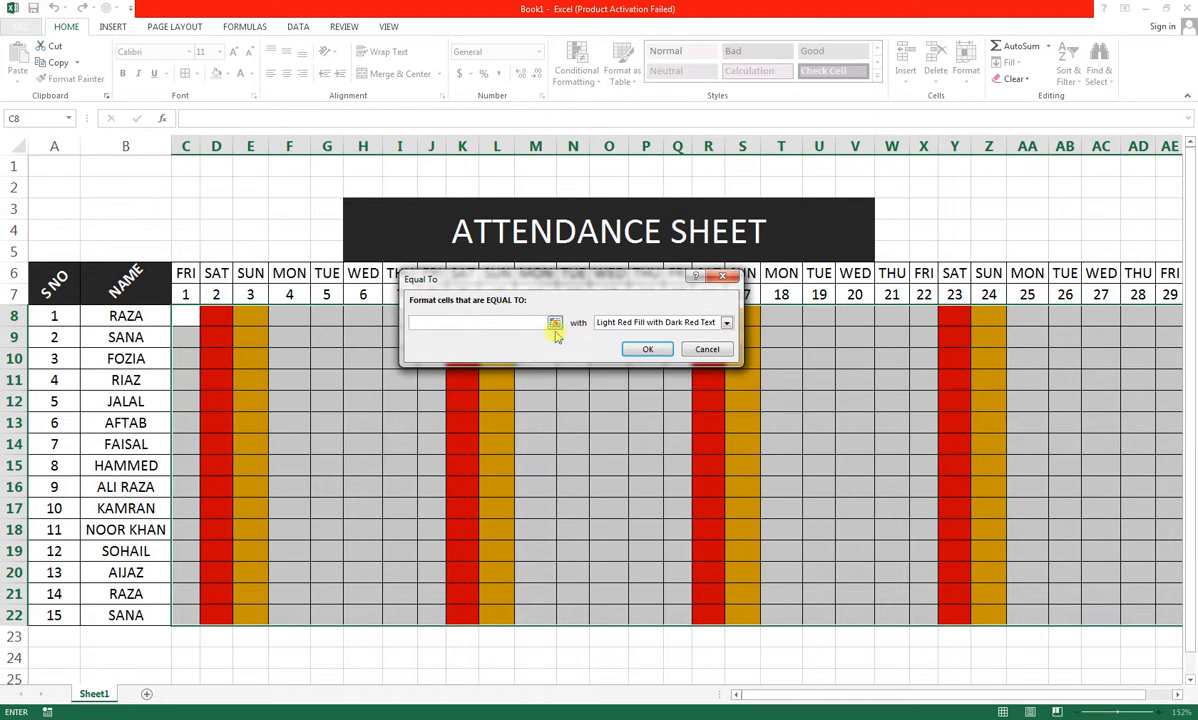
click(703, 349)
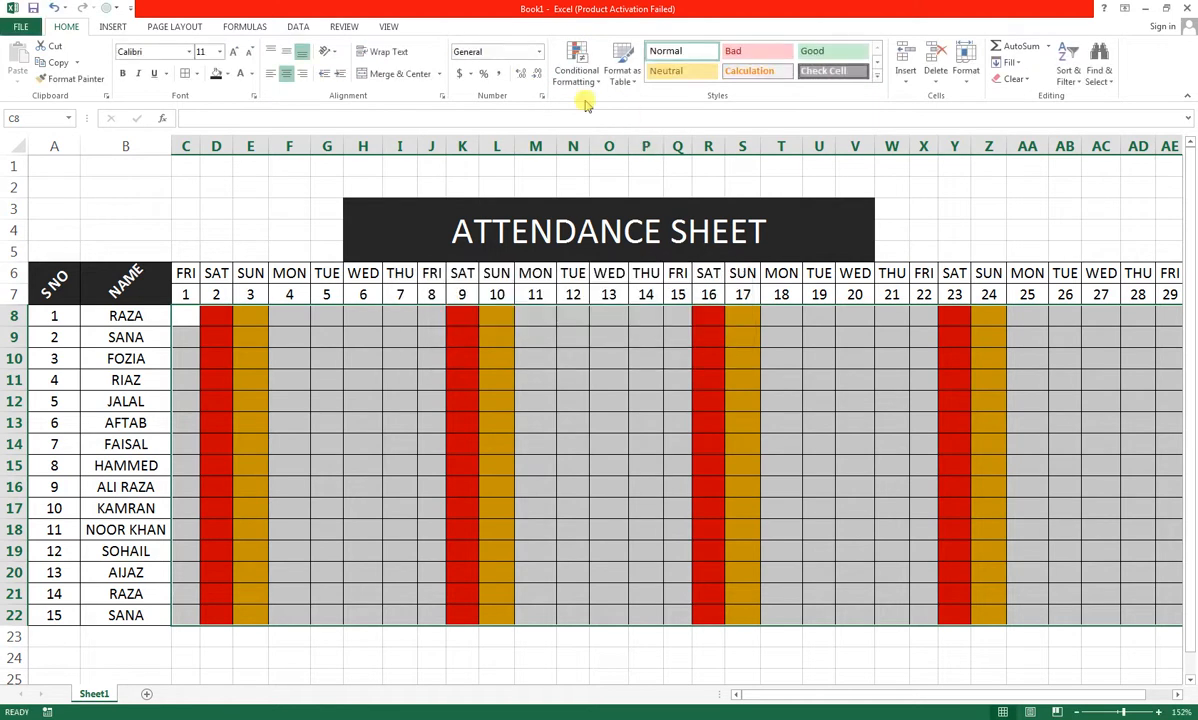
- Examine the conditional formatting rules applied to C8:AG22, including the settings of the rule for P
click(580, 75)
click(605, 289)
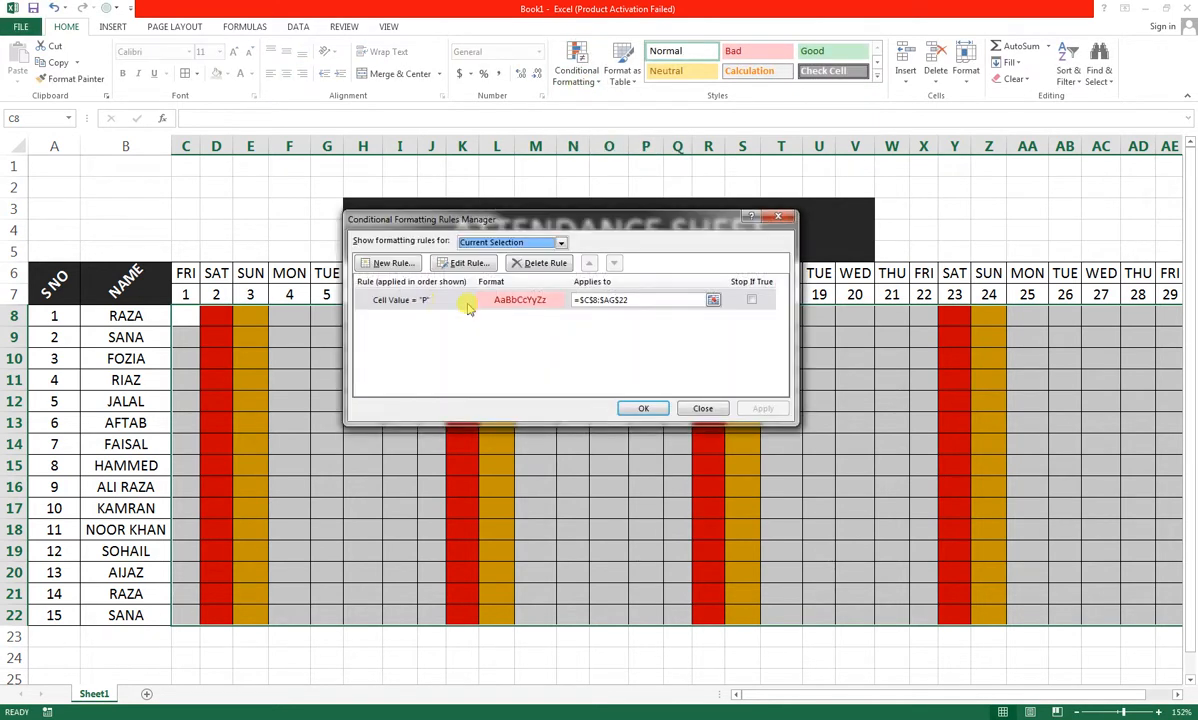
click(700, 408)
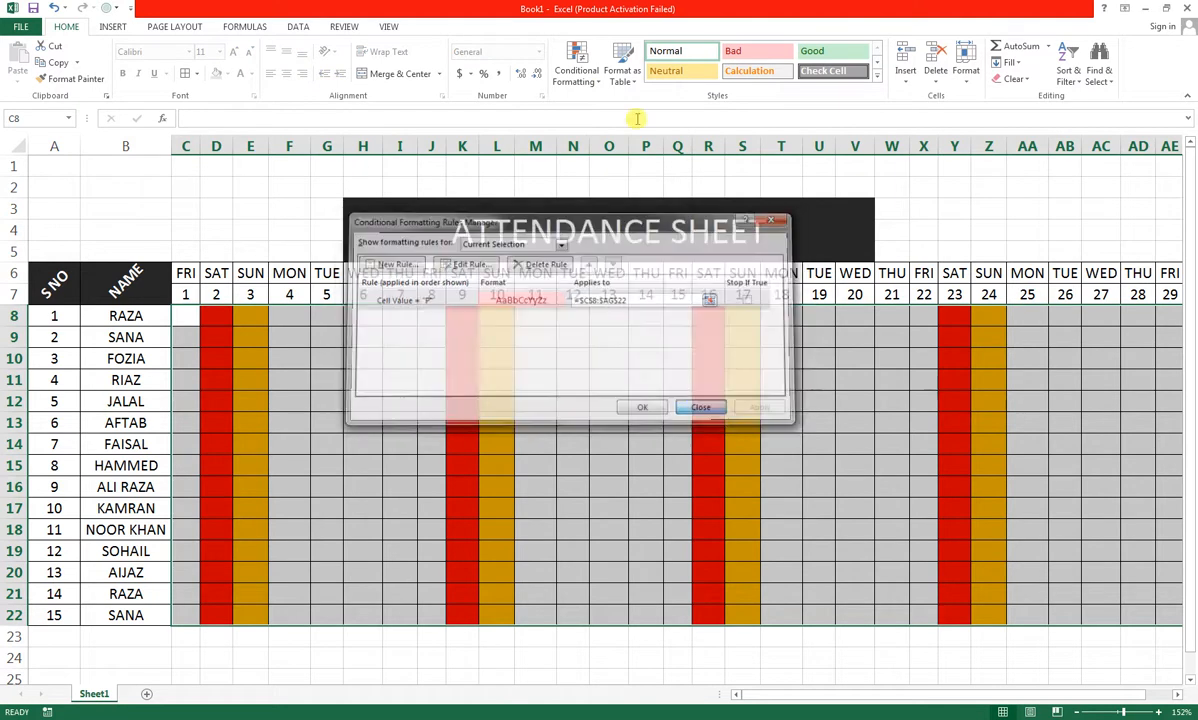
click(596, 80)
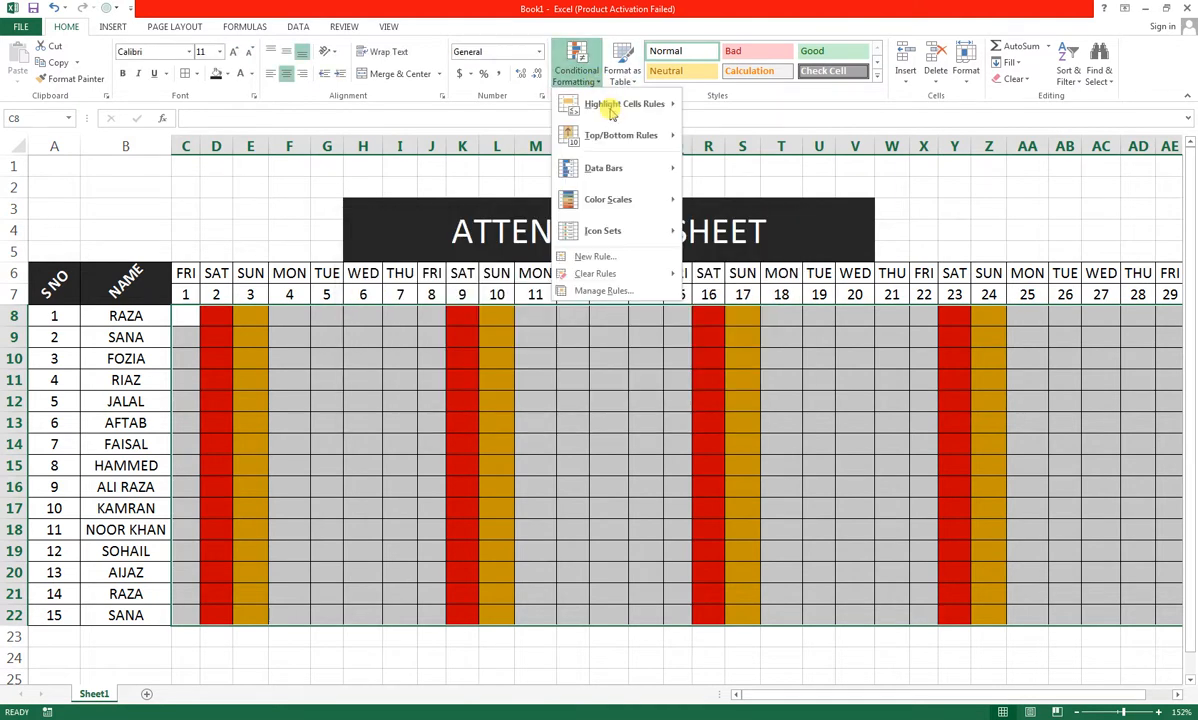
mouse_move(598, 105)
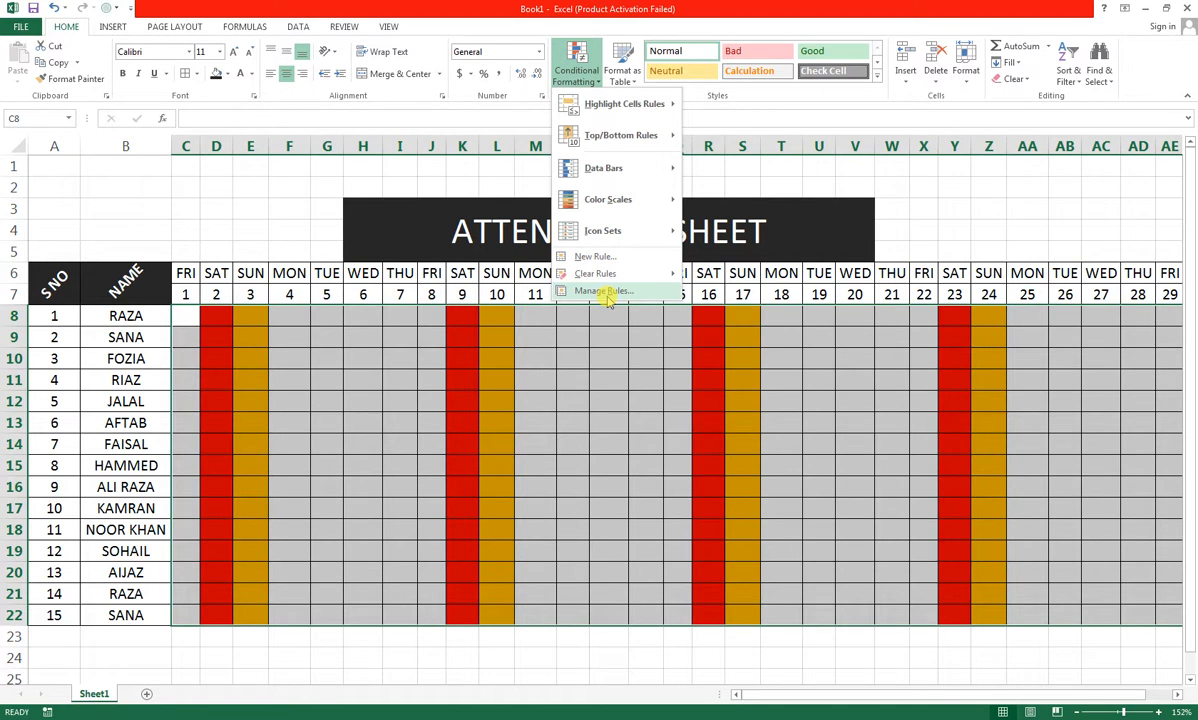
click(605, 292)
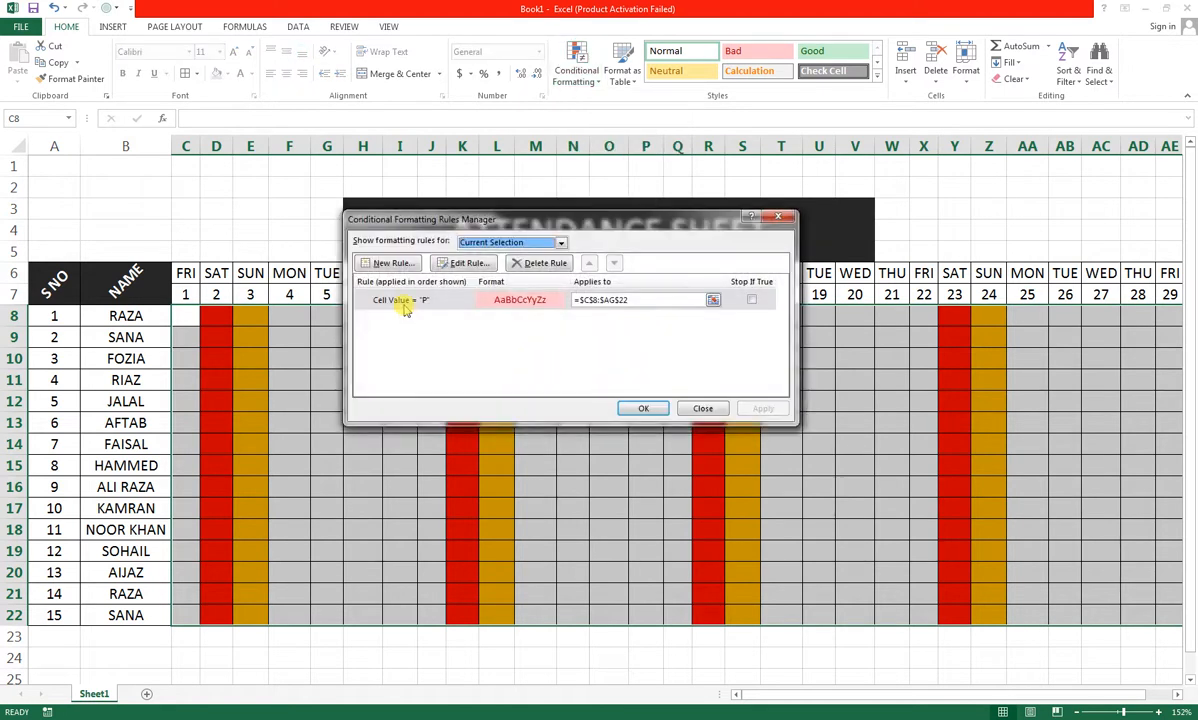
click(402, 301)
click(464, 263)
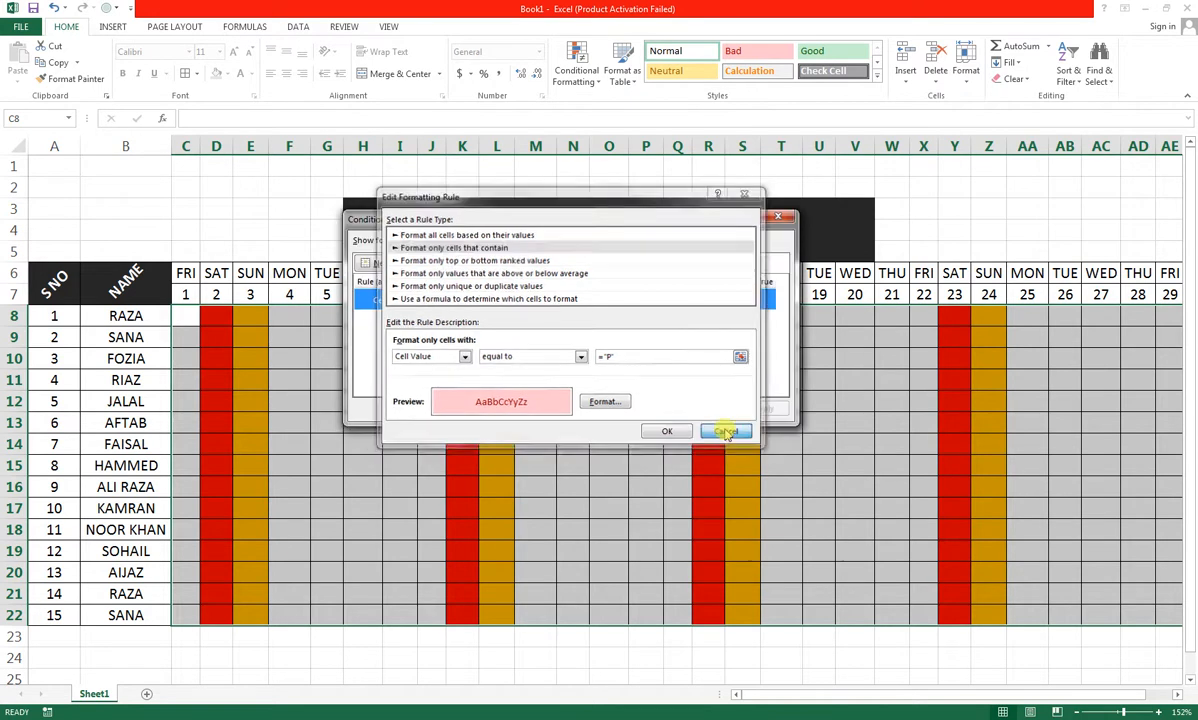
click(725, 432)
click(786, 217)
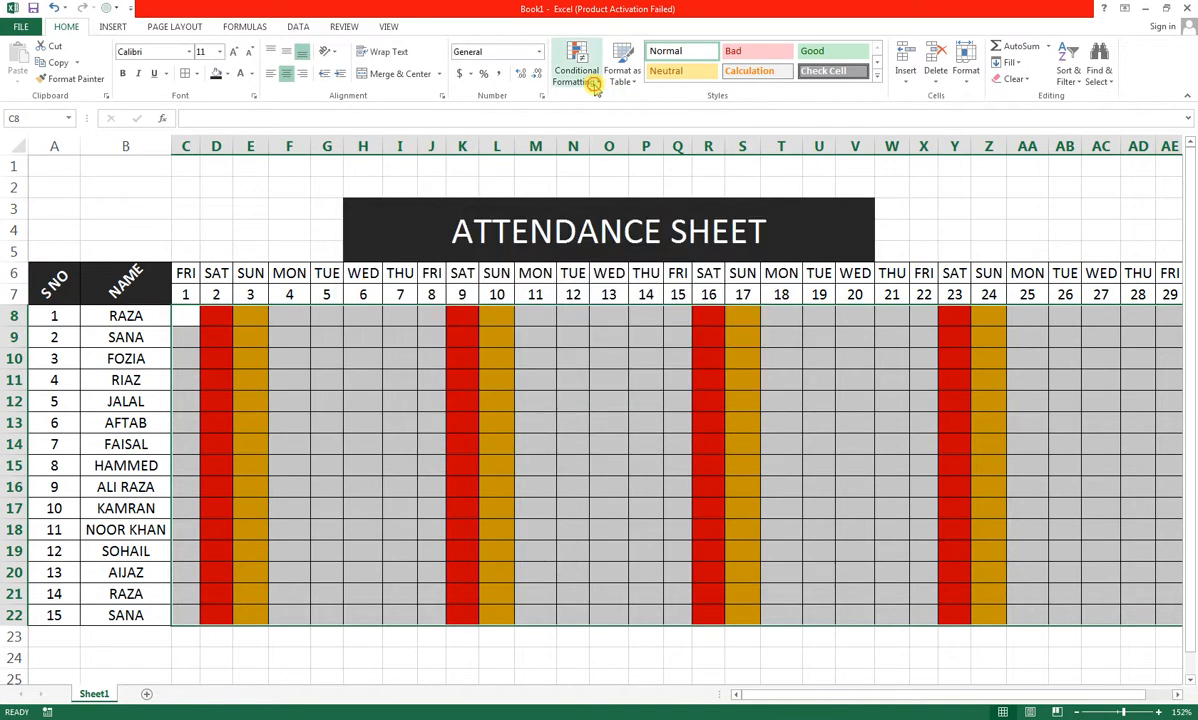
- Add an Equal To conditional formatting rule to C8:AG22 that shows A in a custom bold font format
click(577, 68)
mouse_move(625, 104)
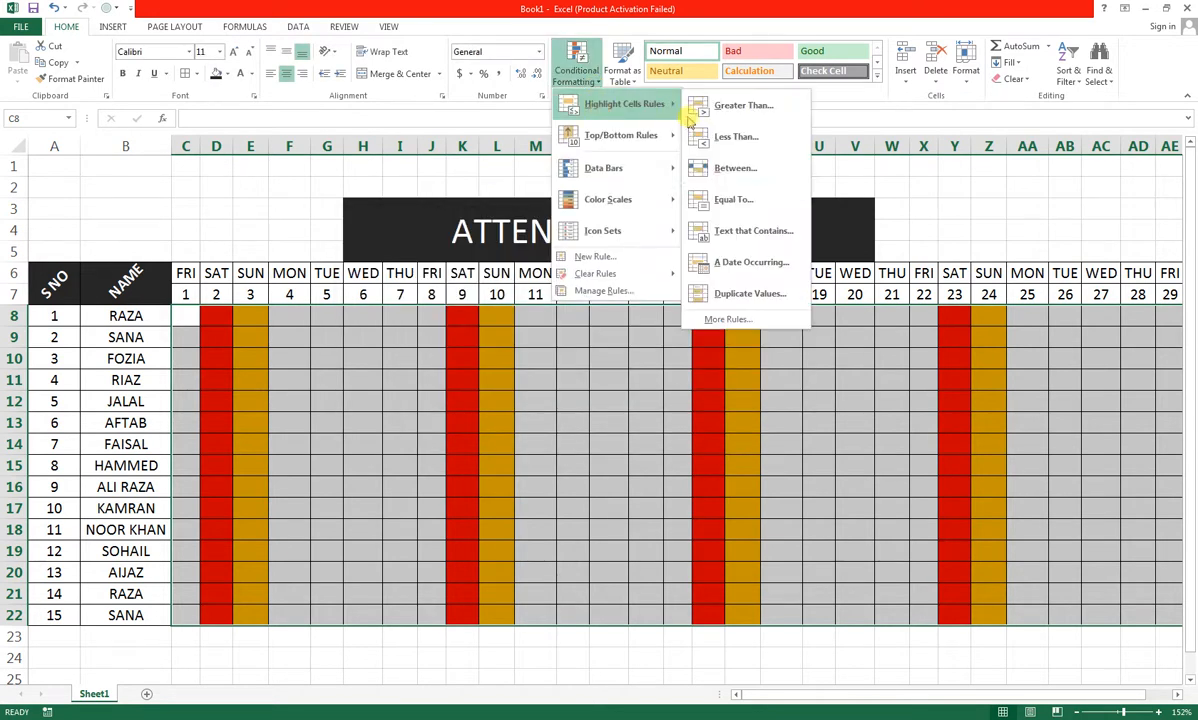
click(721, 201)
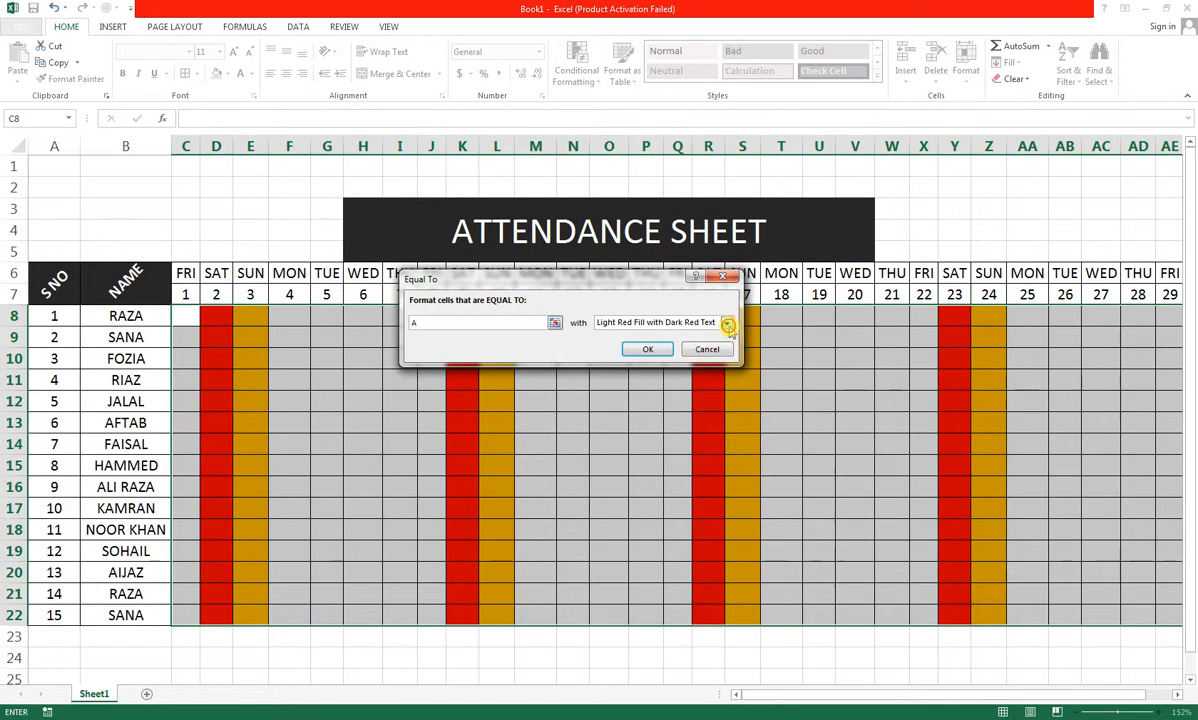
click(726, 322)
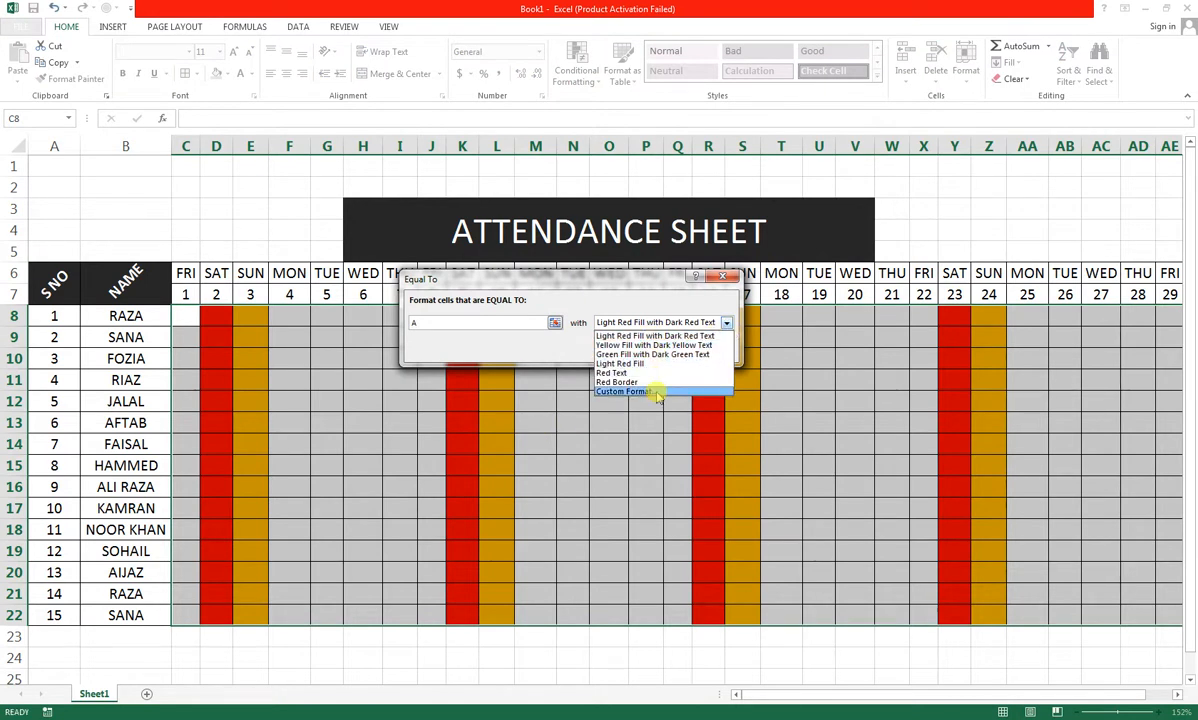
click(656, 392)
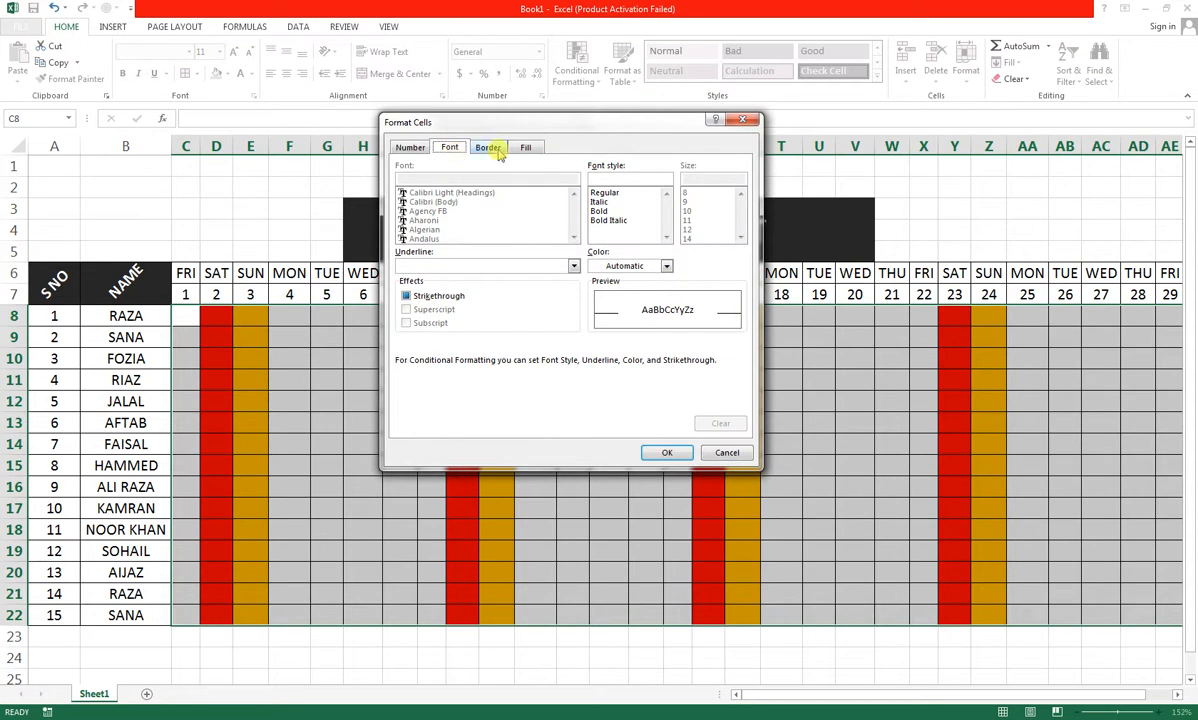
click(599, 211)
click(666, 266)
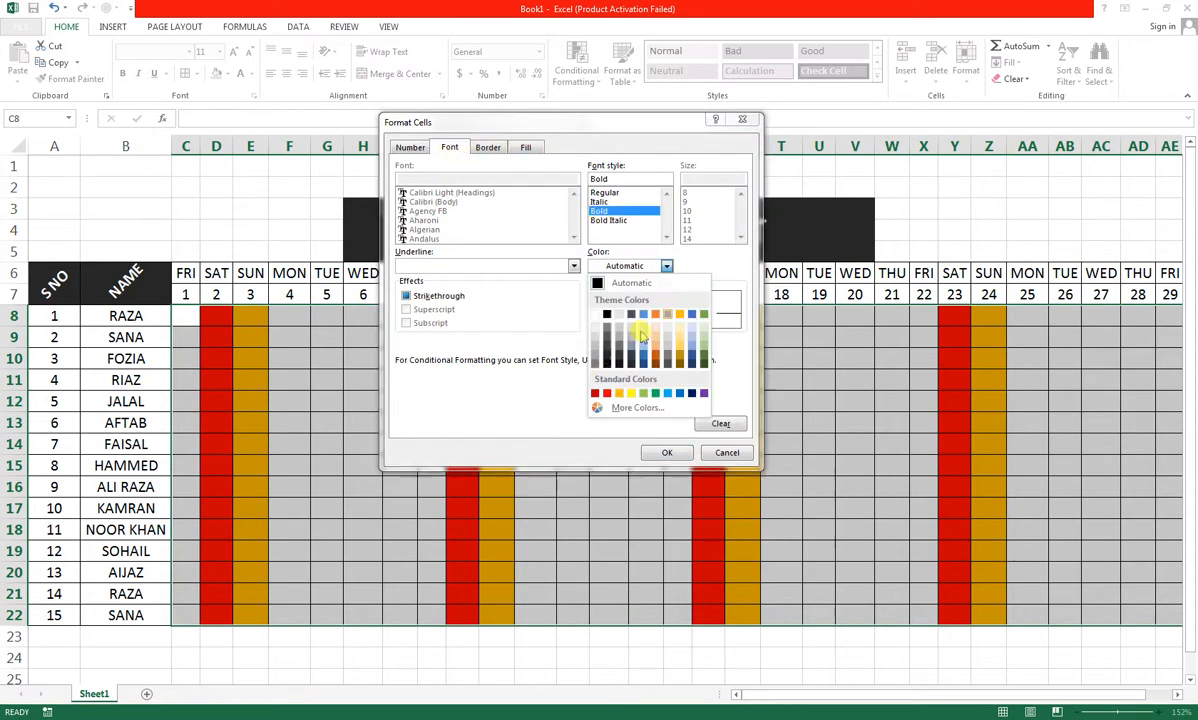
click(566, 368)
click(667, 453)
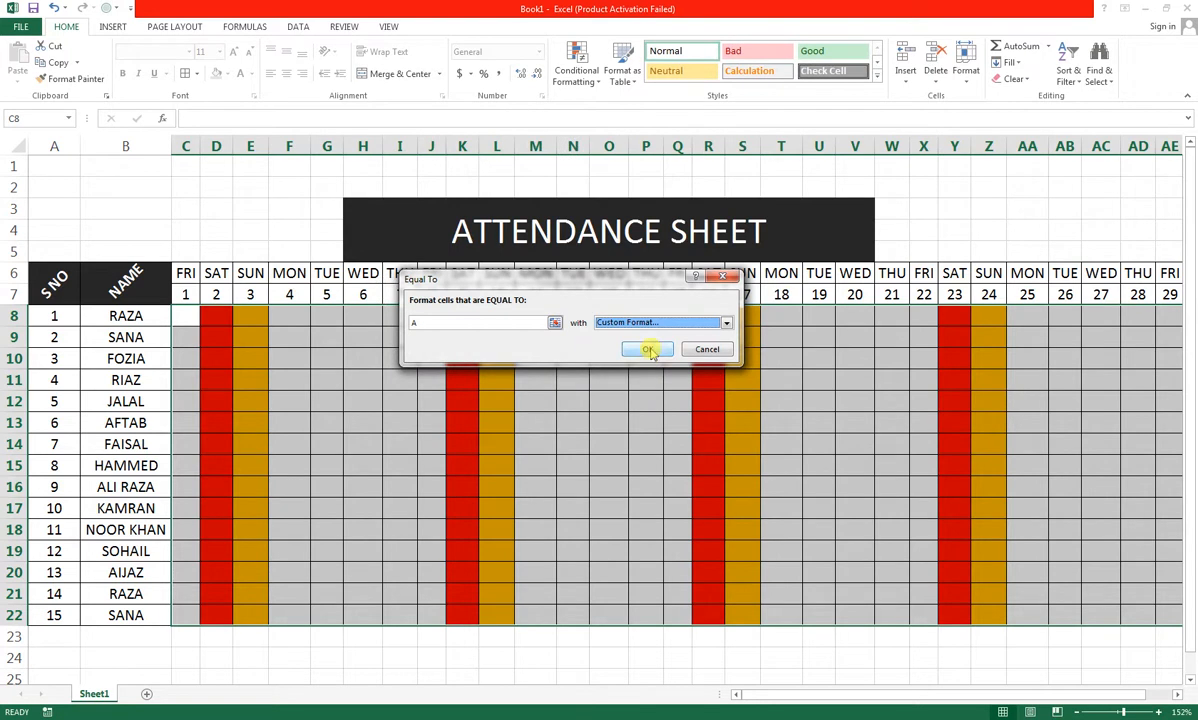
click(649, 350)
- Add an Equal To conditional formatting rule to C8:AG22 that shows H with Green Fill with Dark Green Text
click(576, 62)
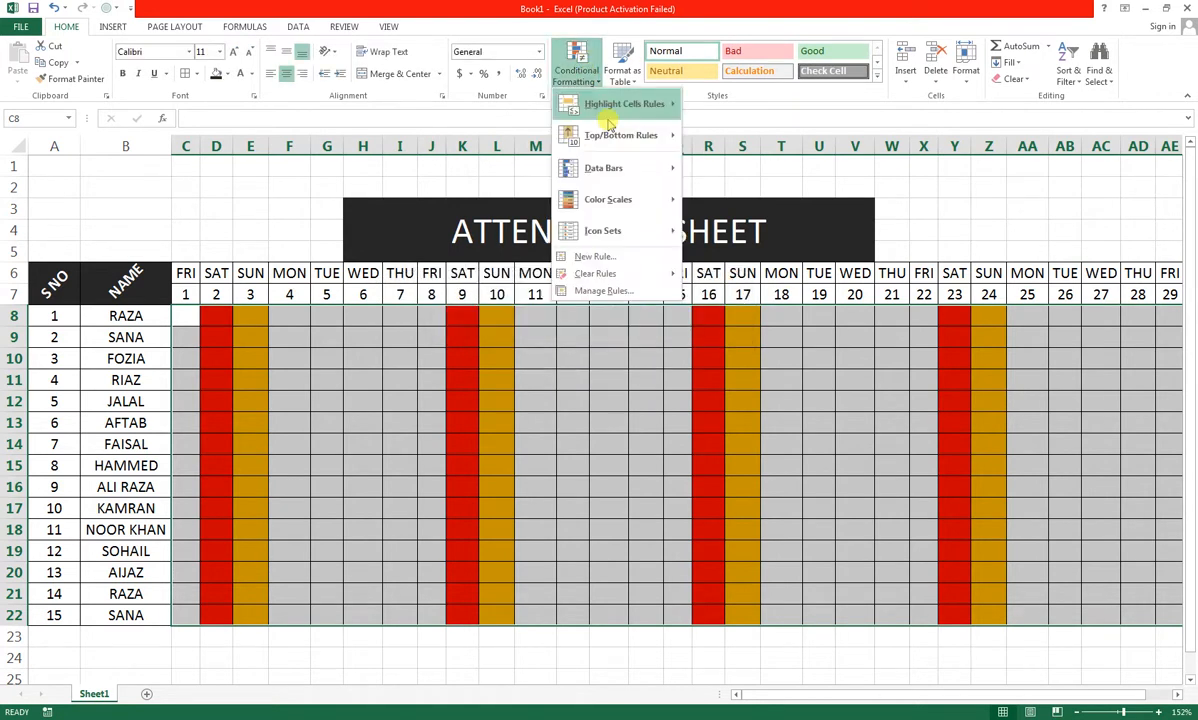
mouse_move(614, 113)
click(770, 198)
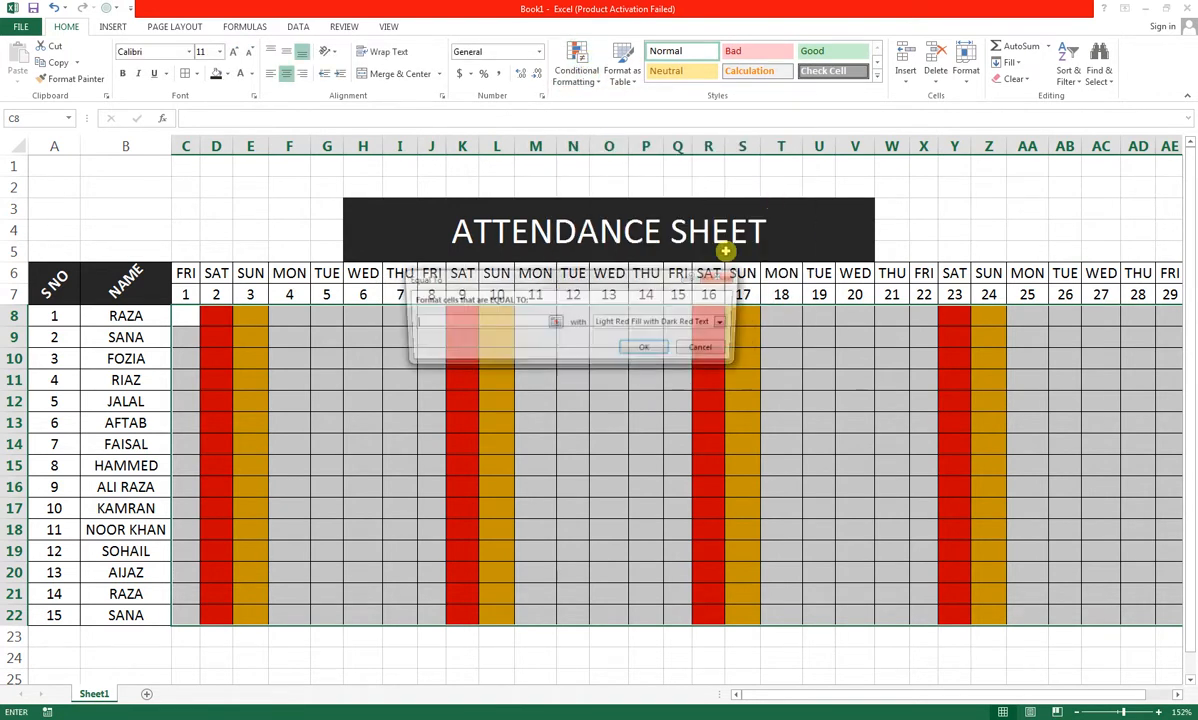
text(H)
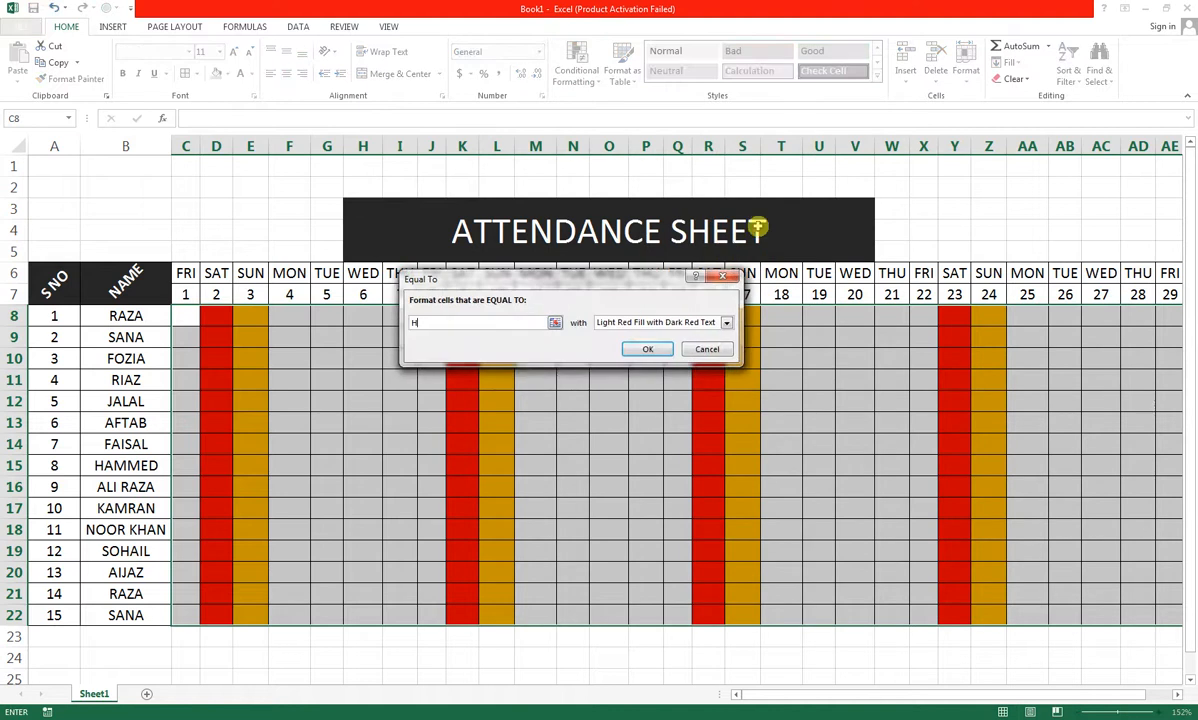
click(726, 322)
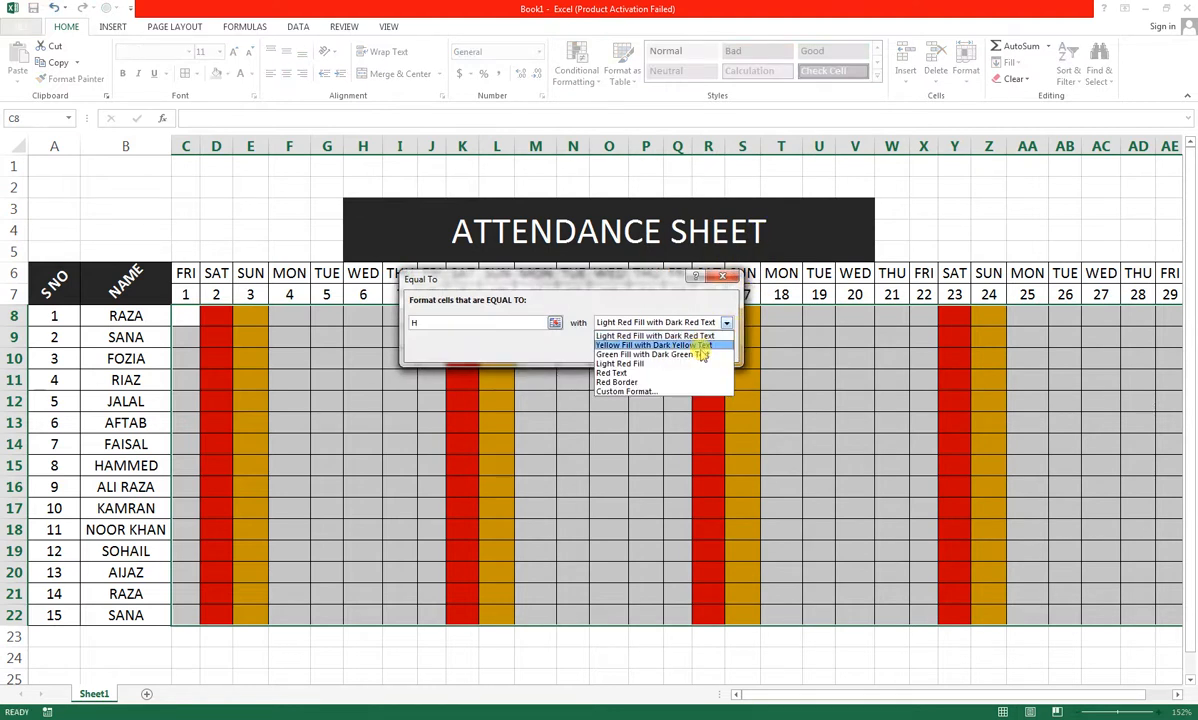
click(700, 354)
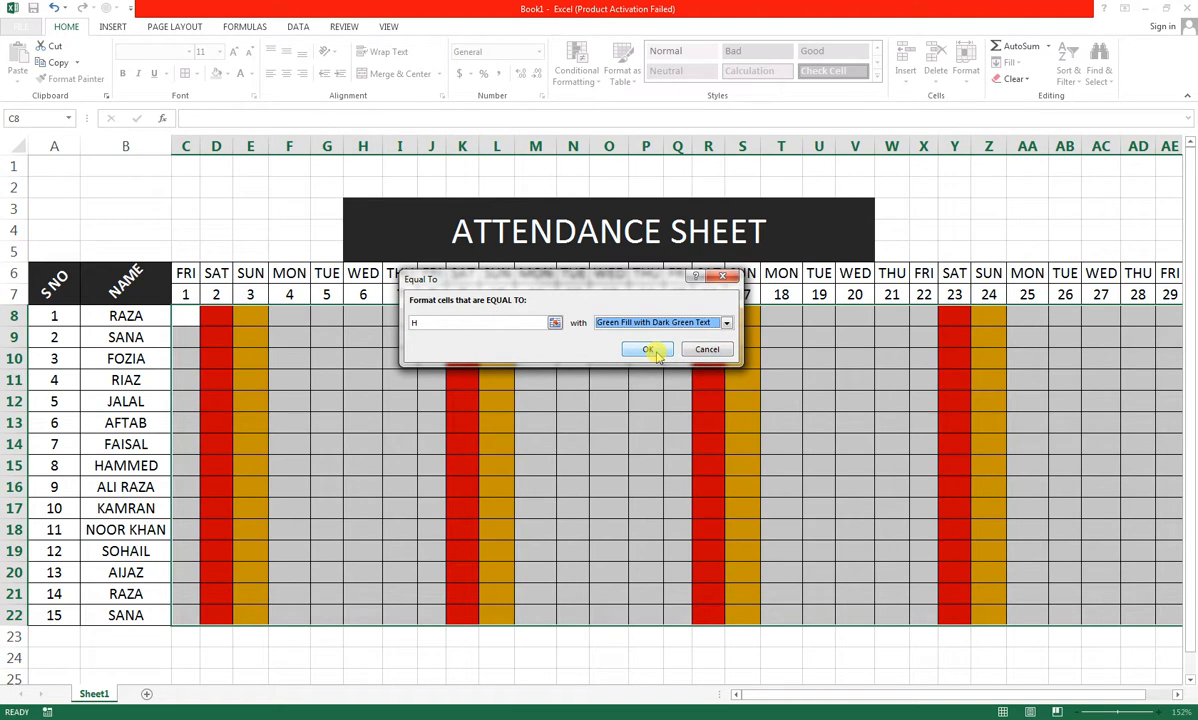
click(648, 350)
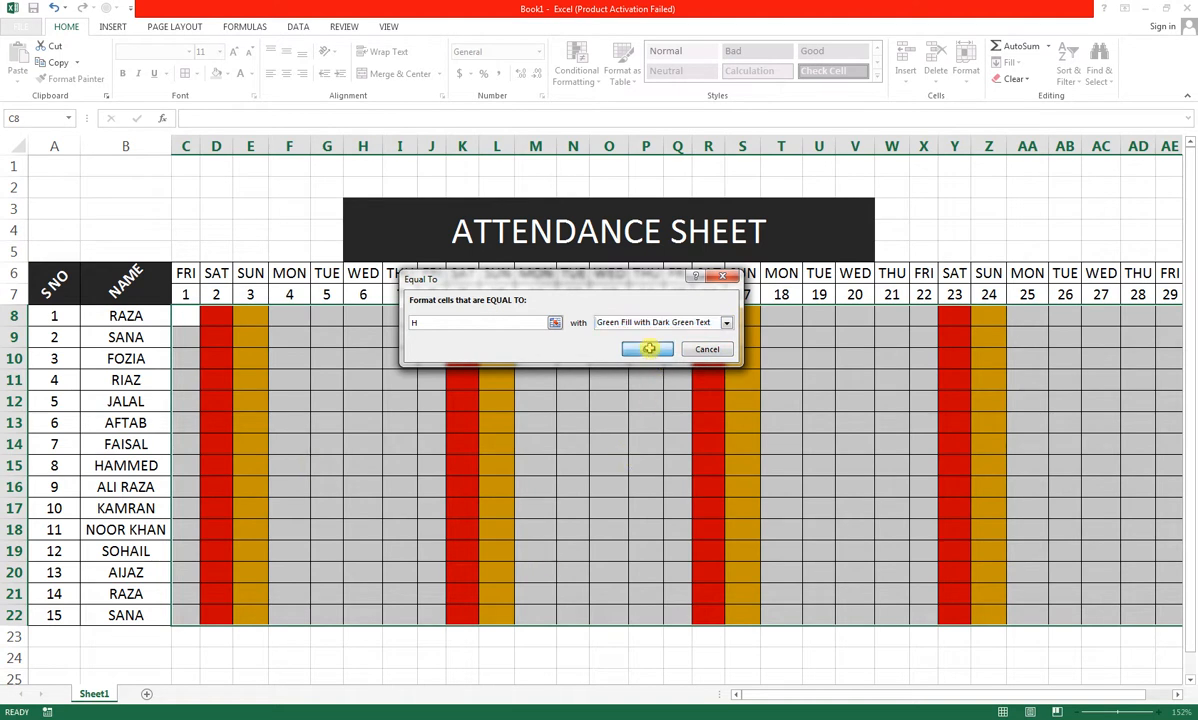
- Add an Equal To conditional formatting rule to C8:AG22 that shows L in a custom bold light green font
click(578, 74)
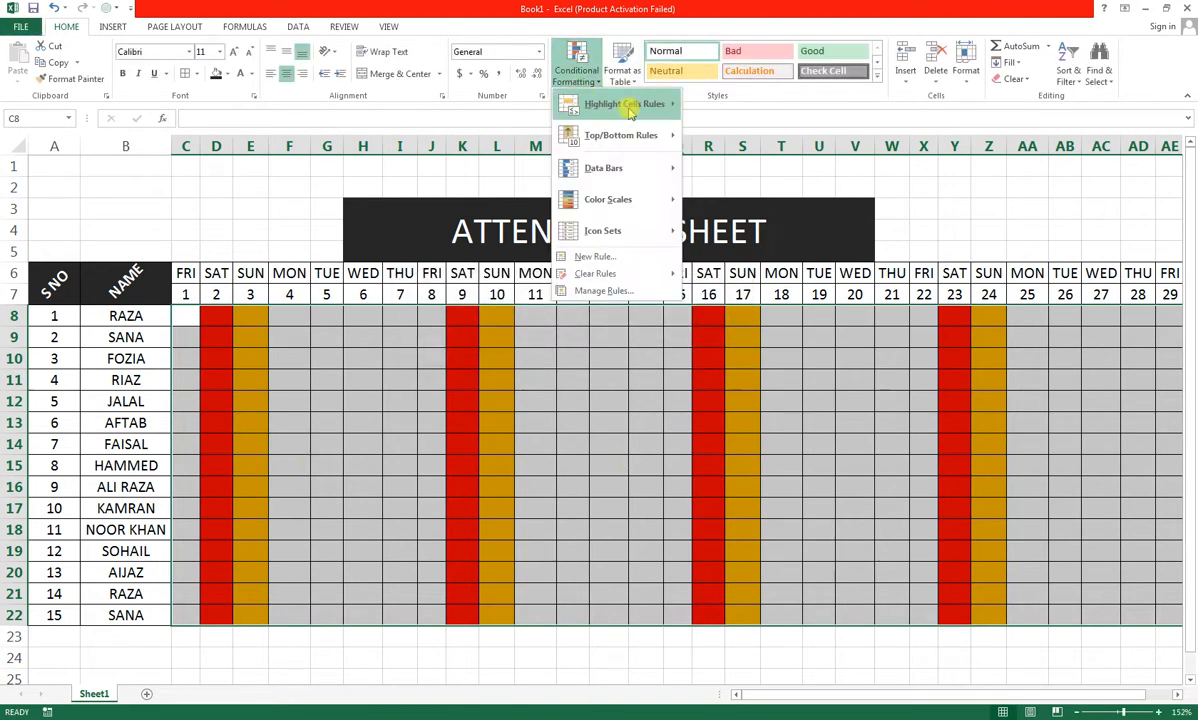
mouse_move(620, 103)
click(688, 200)
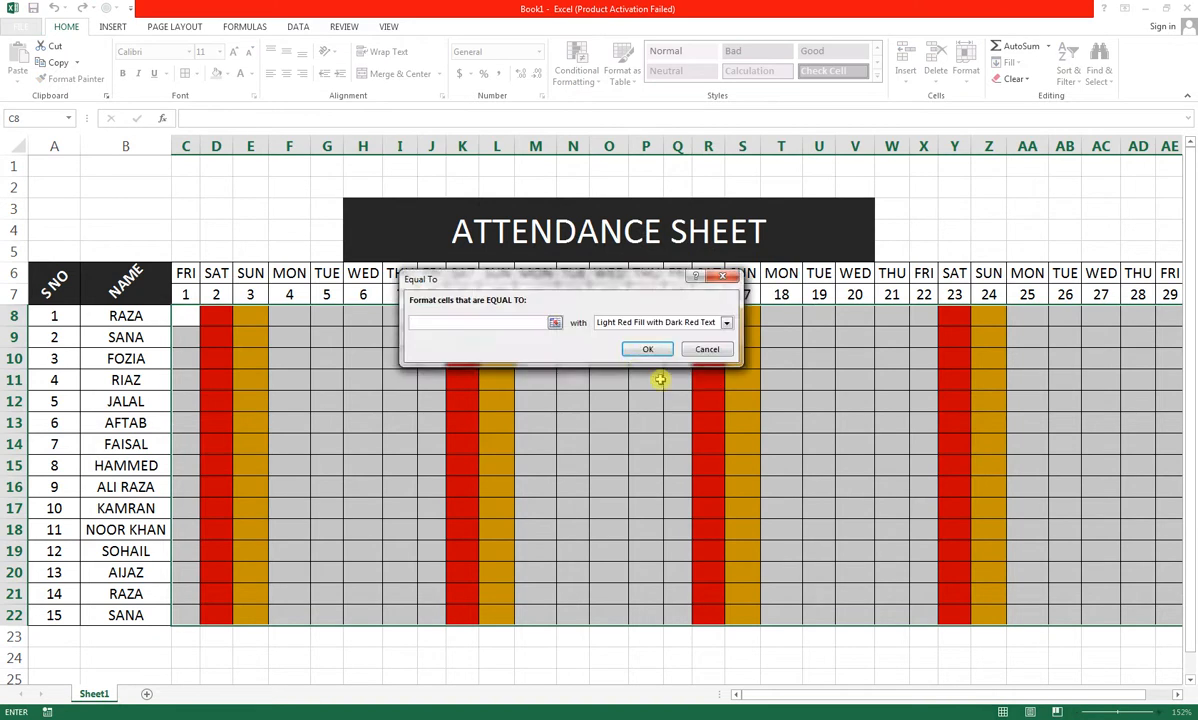
text(L)
click(726, 322)
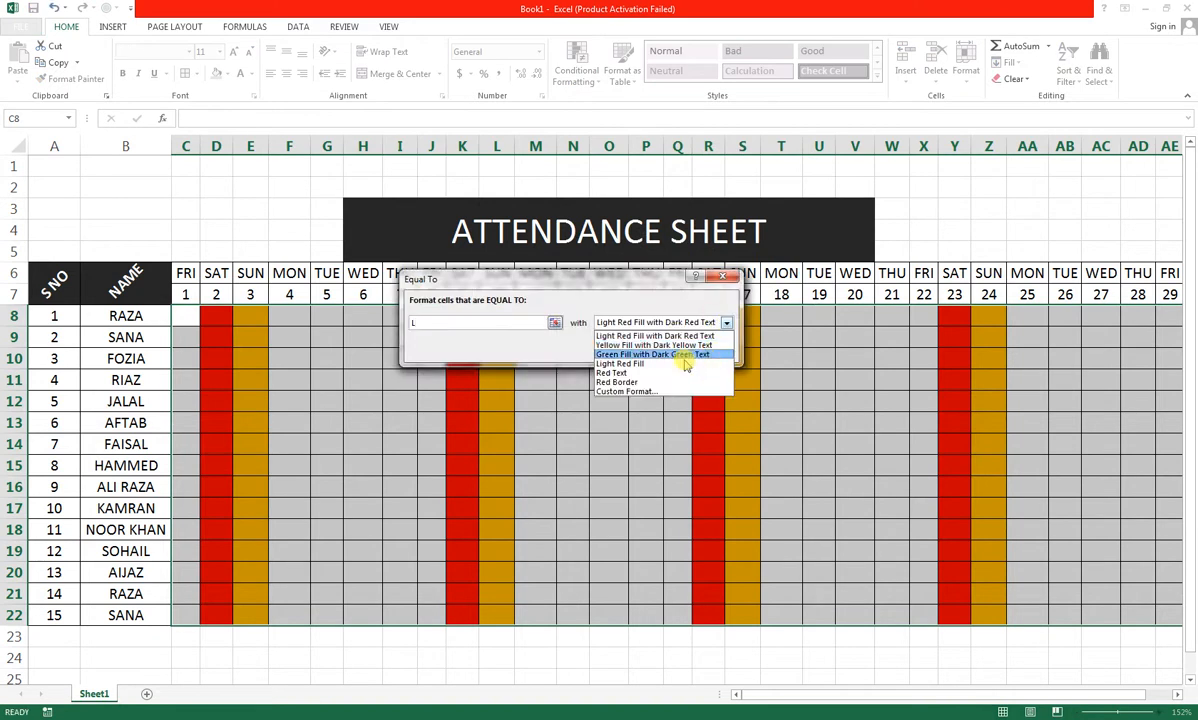
click(664, 391)
click(449, 147)
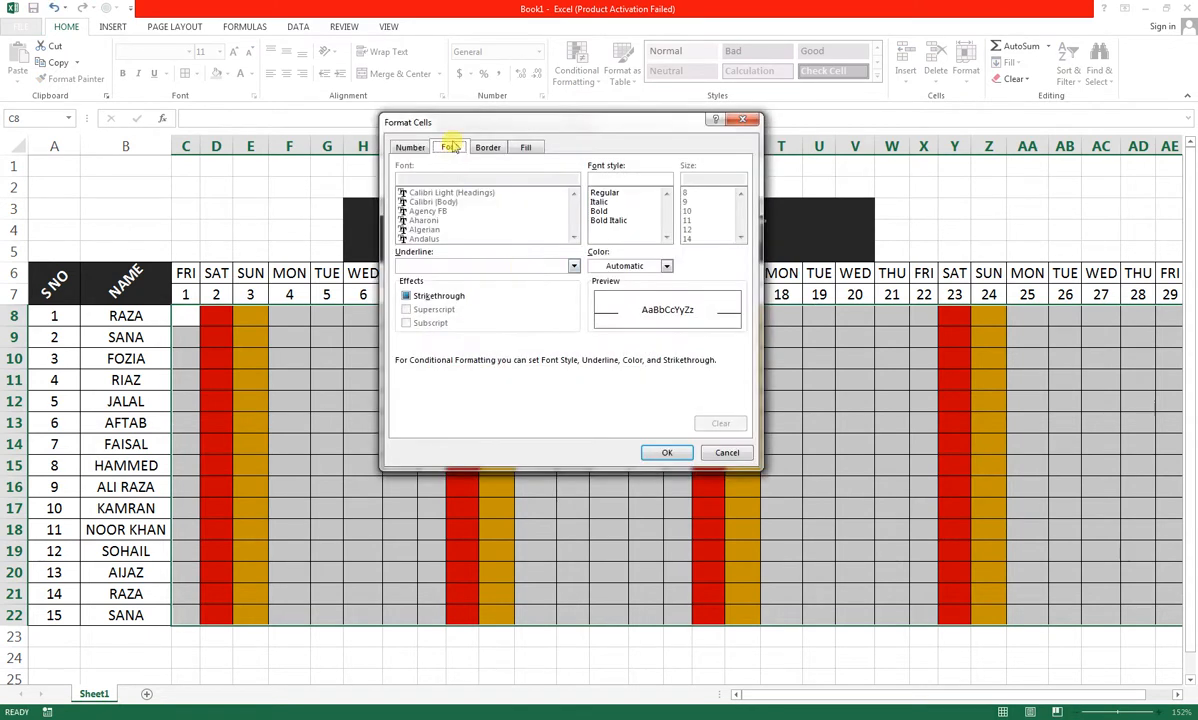
click(602, 211)
click(666, 266)
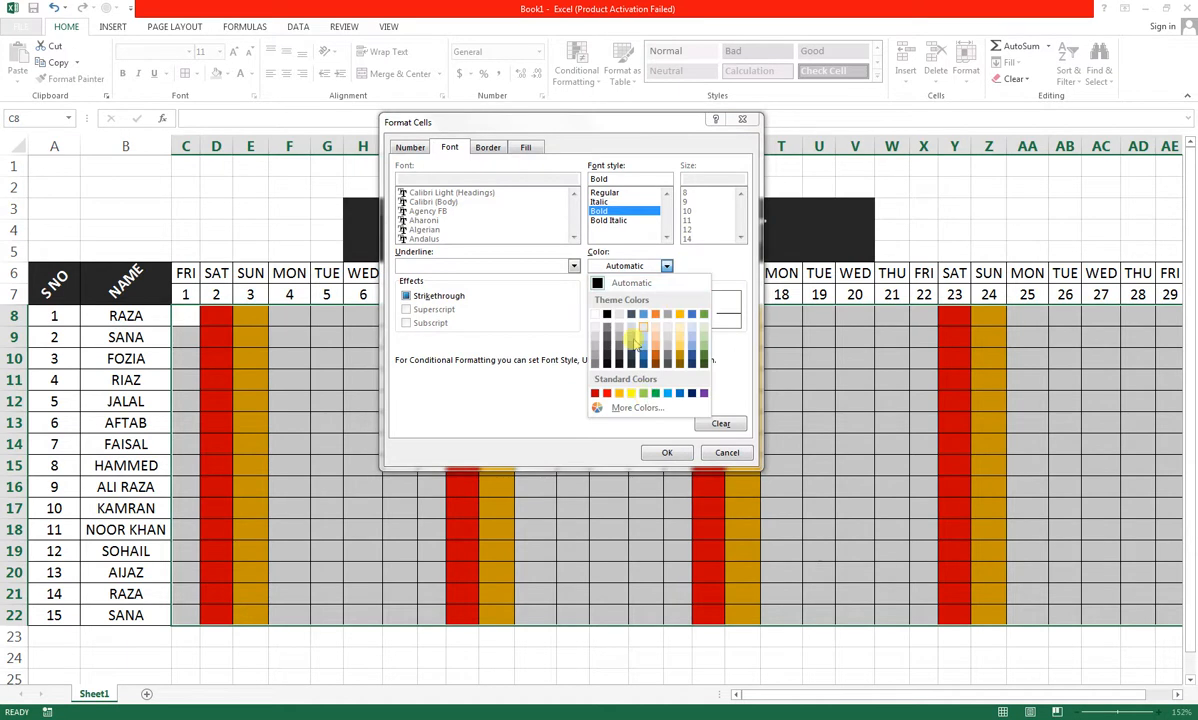
click(642, 393)
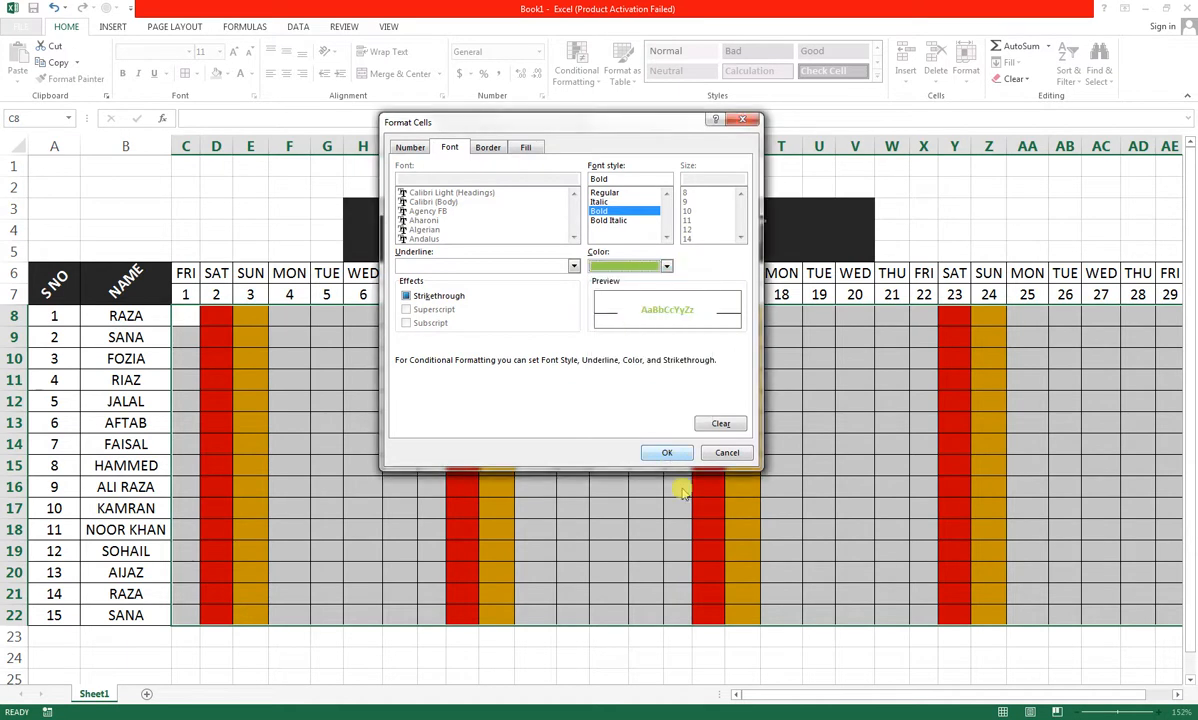
click(665, 452)
click(647, 348)
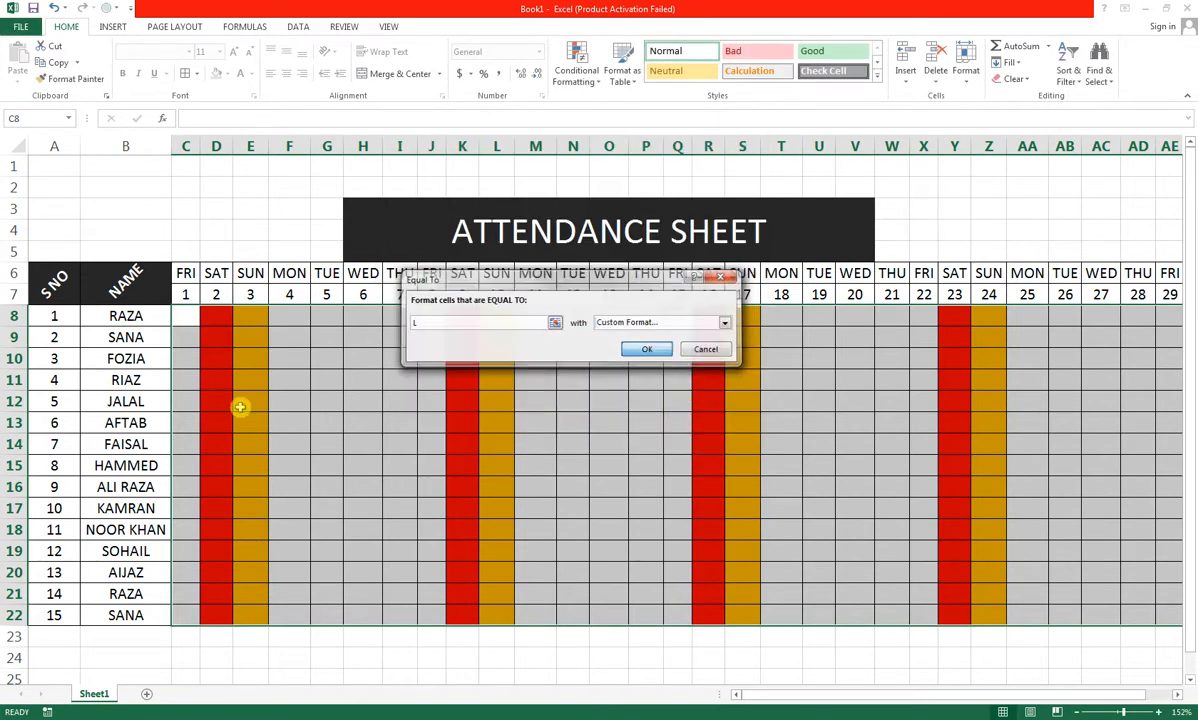
- Enter attendance code P in C8 and A in F8
click(178, 320)
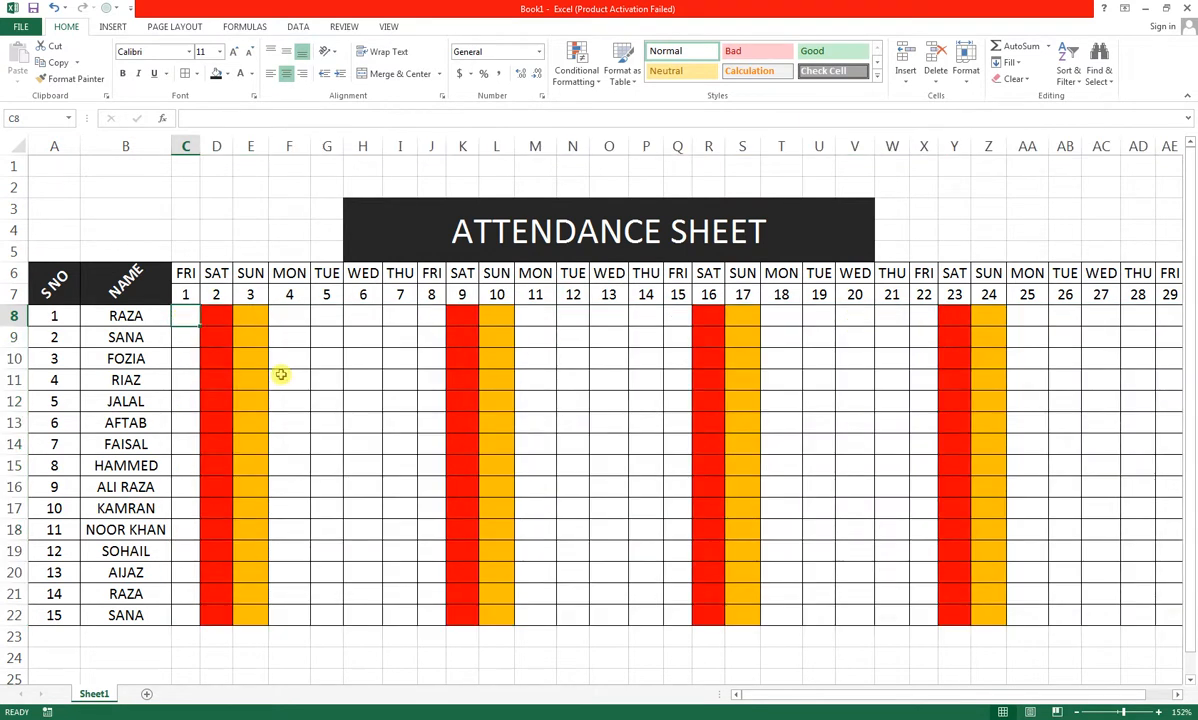
text(P)
key(Tab)
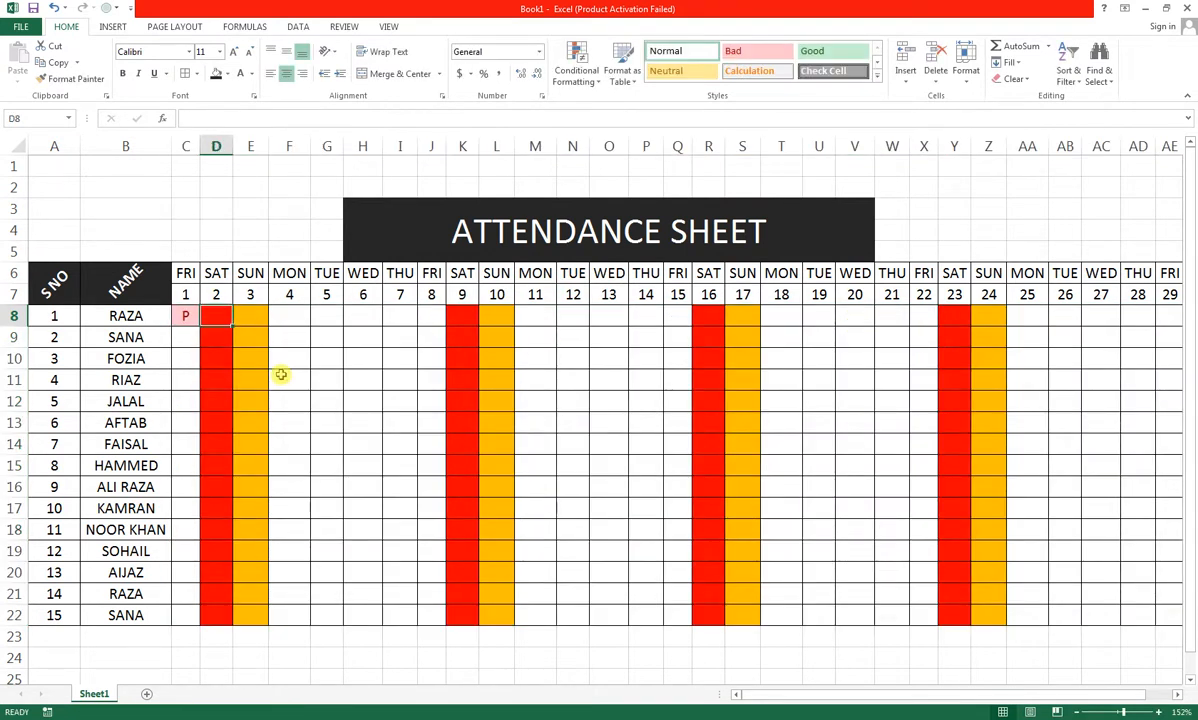
key(Tab)
key(Tab)
text(A)
key(Return)
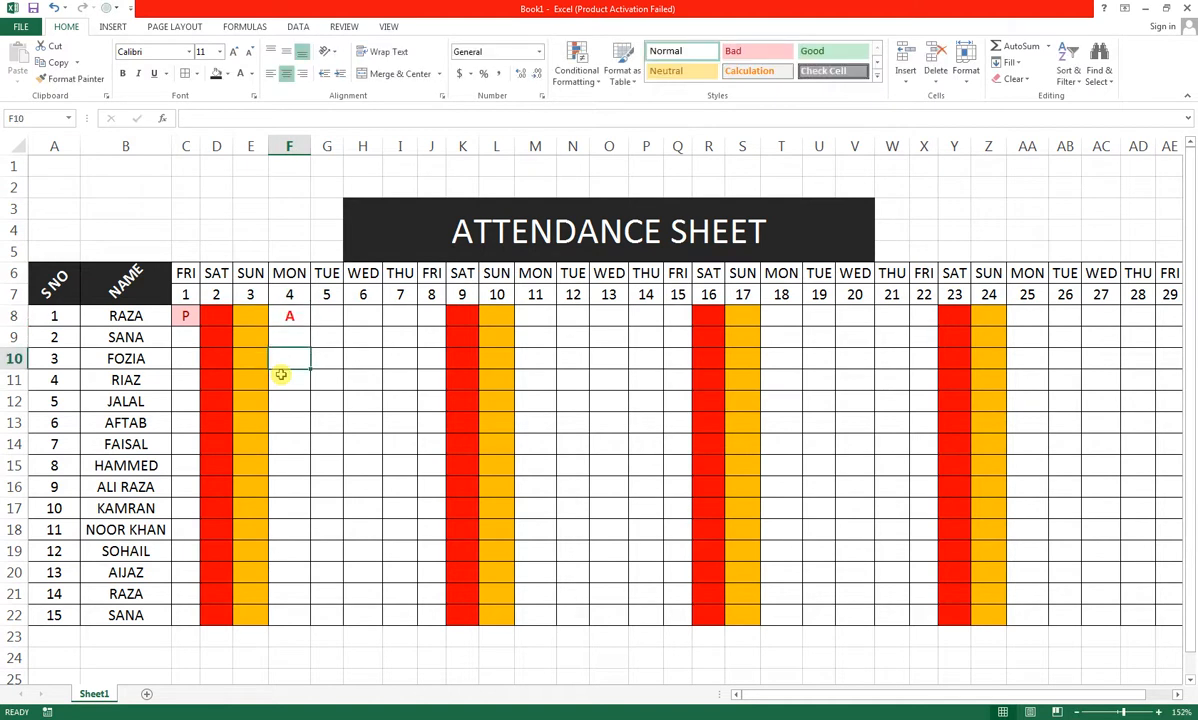
- Enter leave code L in F12 and H12
key(Down)
key(Down)
key(Down)
text(L)
key(Tab)
key(Tab)
text(L)
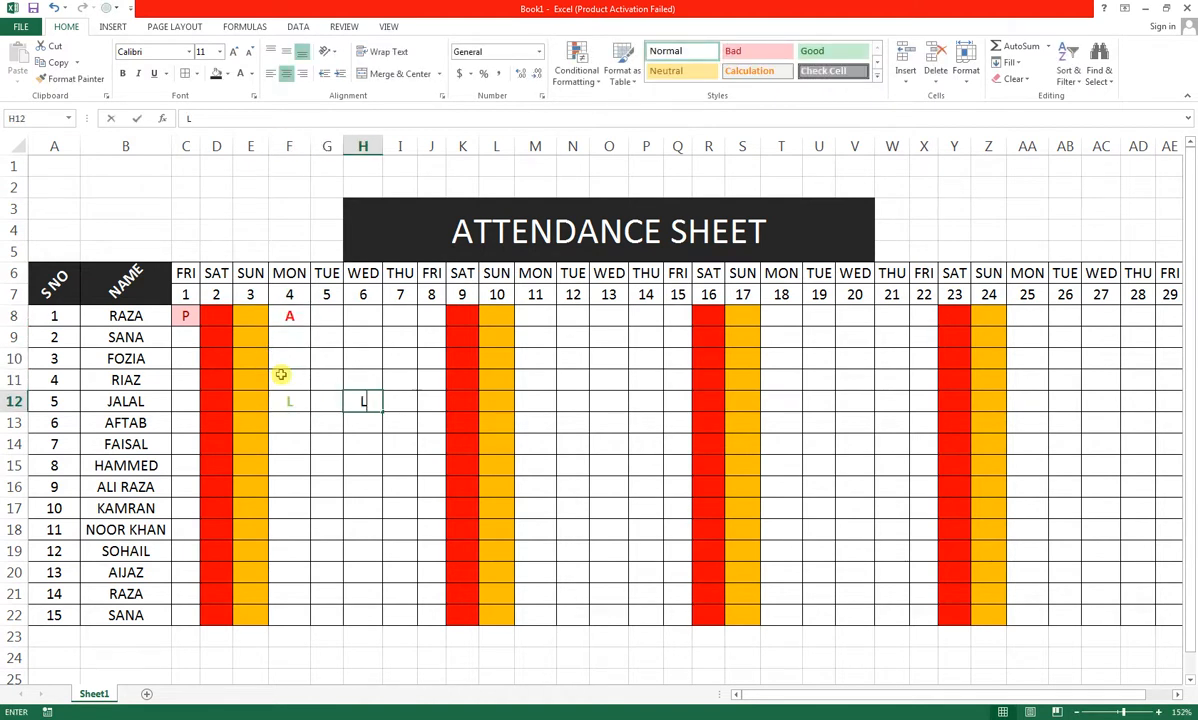
key(Tab)
- Enter attendance code H in I14 and I8
key(Down)
key(Down)
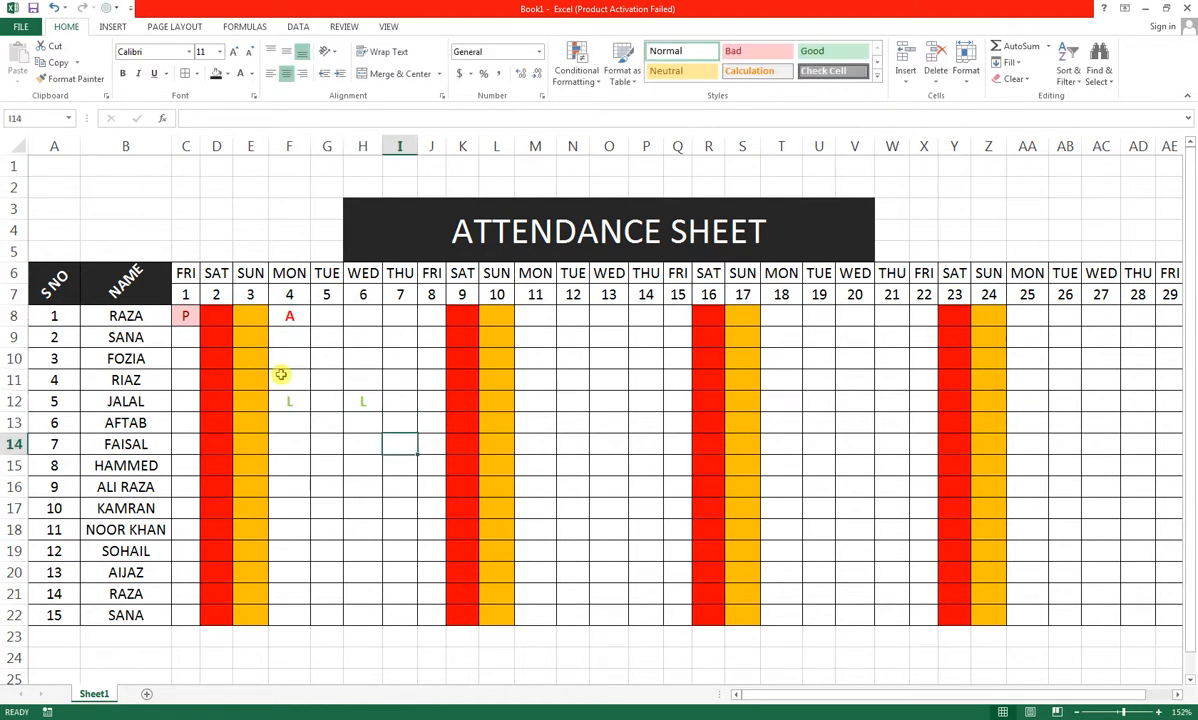
text(H)
key(Up)
key(Up)
key(Up)
key(Up)
key(Up)
key(Up)
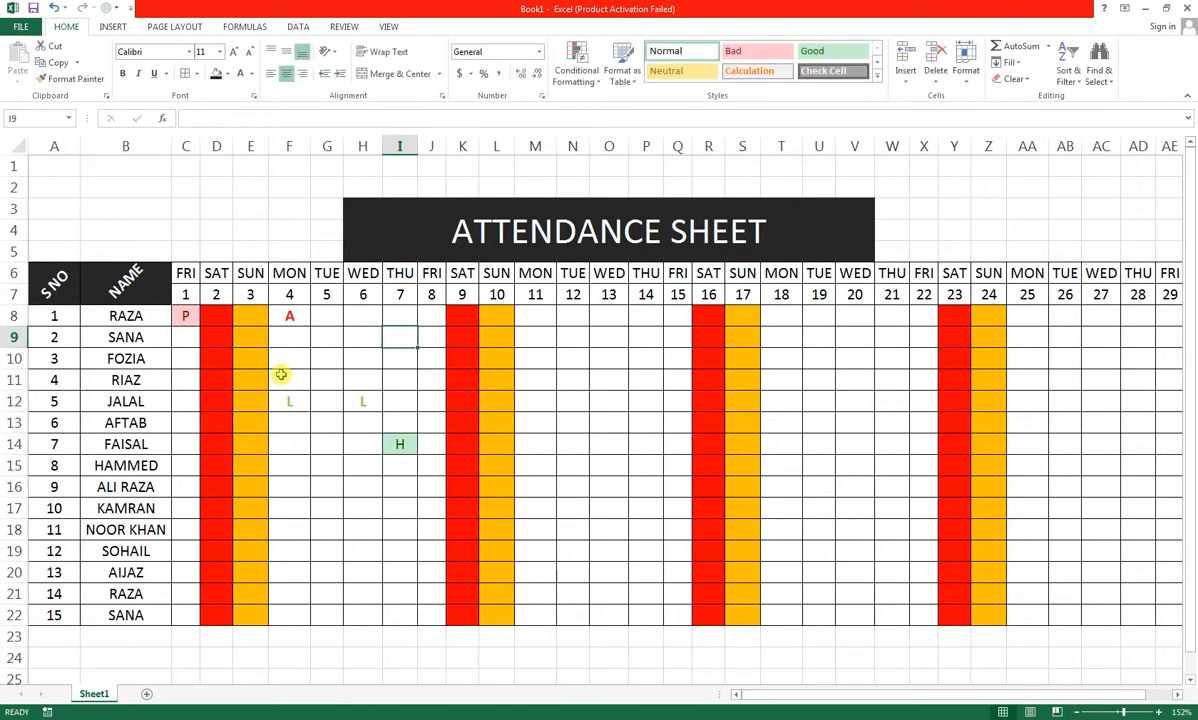
text(H)
- Enter attendance code H in O8 and U8 of the first employee's row
key(Tab)
key(Tab)
key(Tab)
key(Tab)
key(Tab)
key(Tab)
text(H)
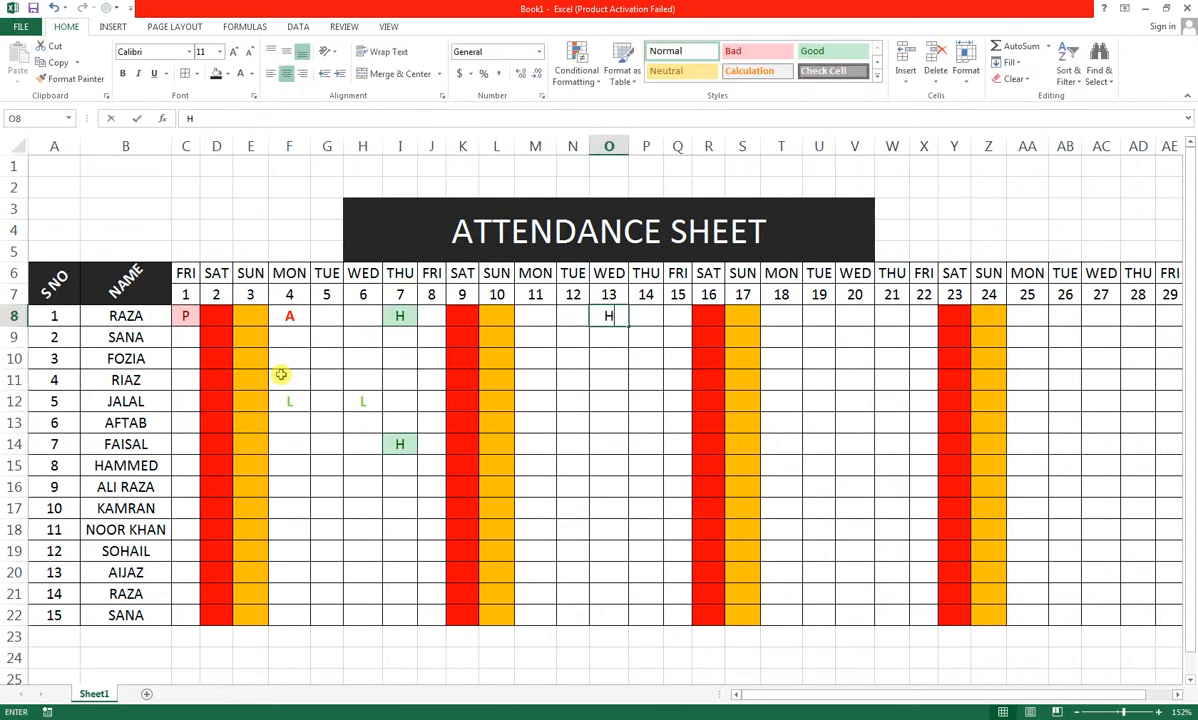
key(Tab)
key(Tab)
key(Tab)
key(Tab)
key(Tab)
key(Tab)
text(H)
key(Tab)
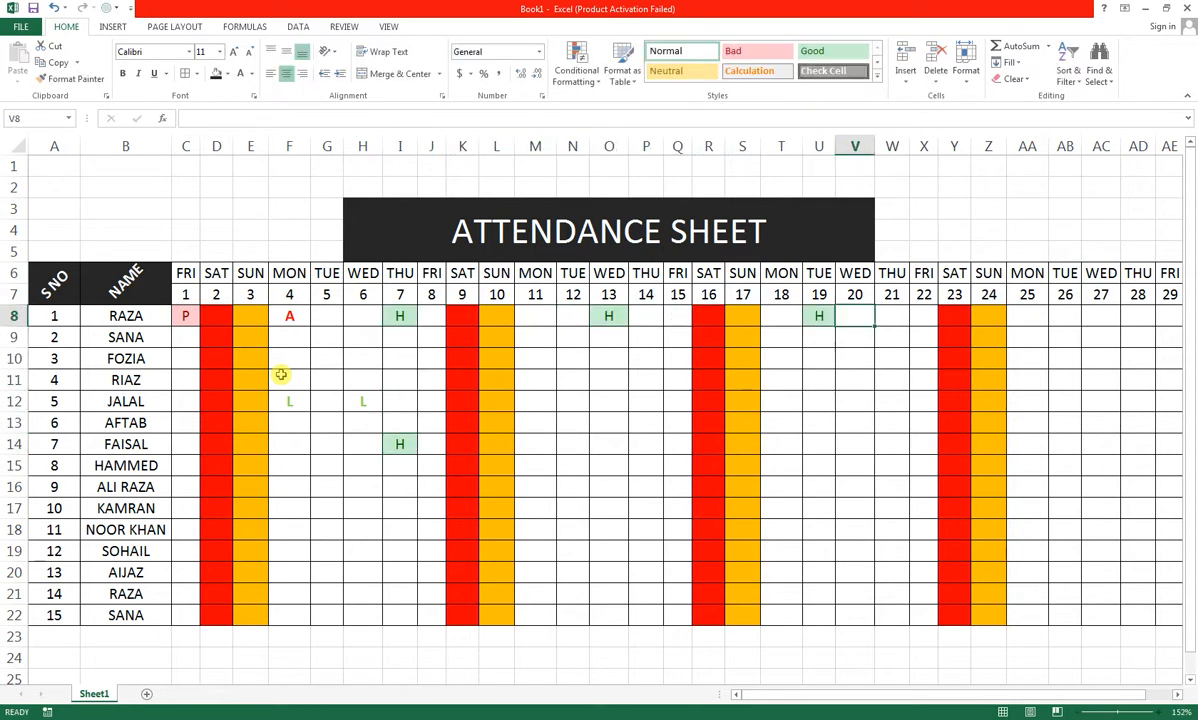
- Enter attendance code A in V8 and P in Q8
text(A)
key(Left)
key(Left)
key(Left)
key(Left)
key(Left)
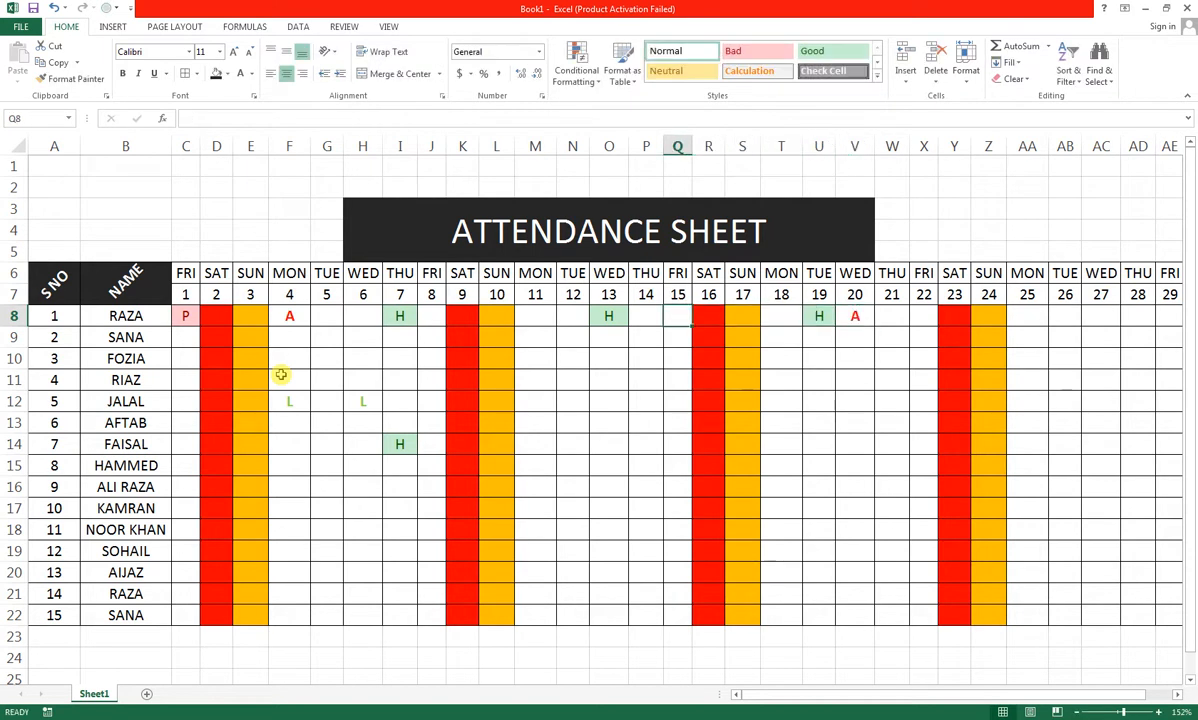
text(P)
- Enter attendance code P in M8 and G8
key(Left)
key(Left)
key(Left)
key(Left)
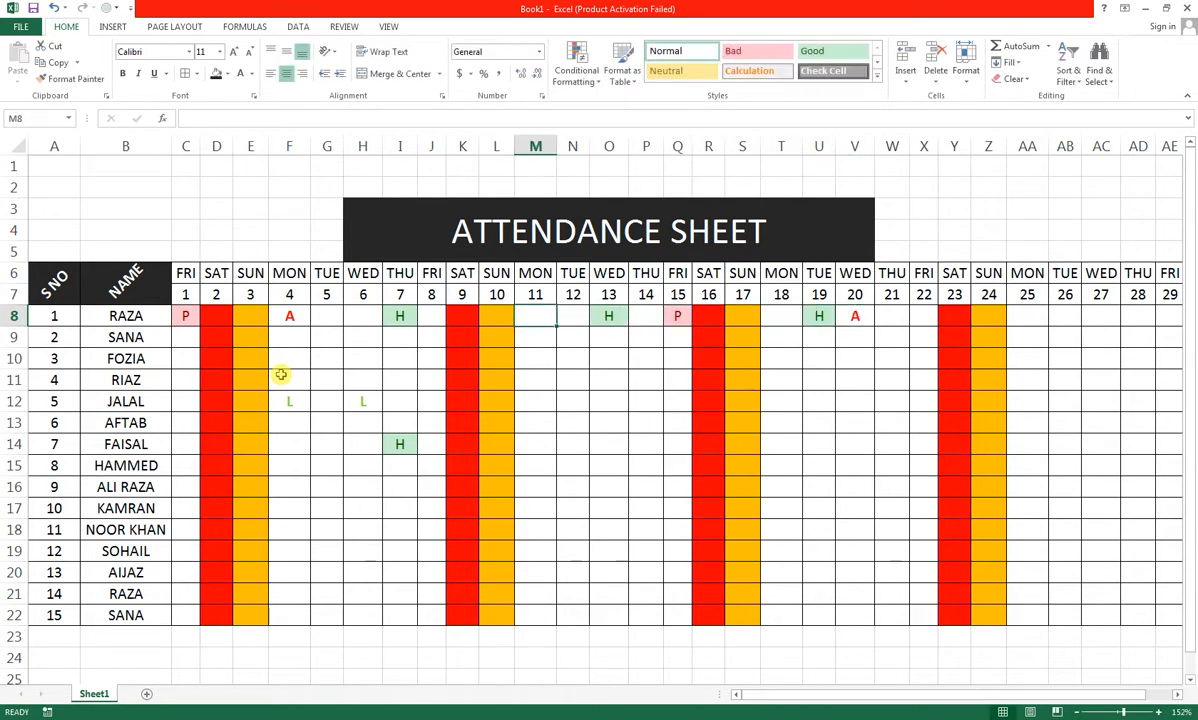
text(P)
key(Left)
key(Left)
key(Left)
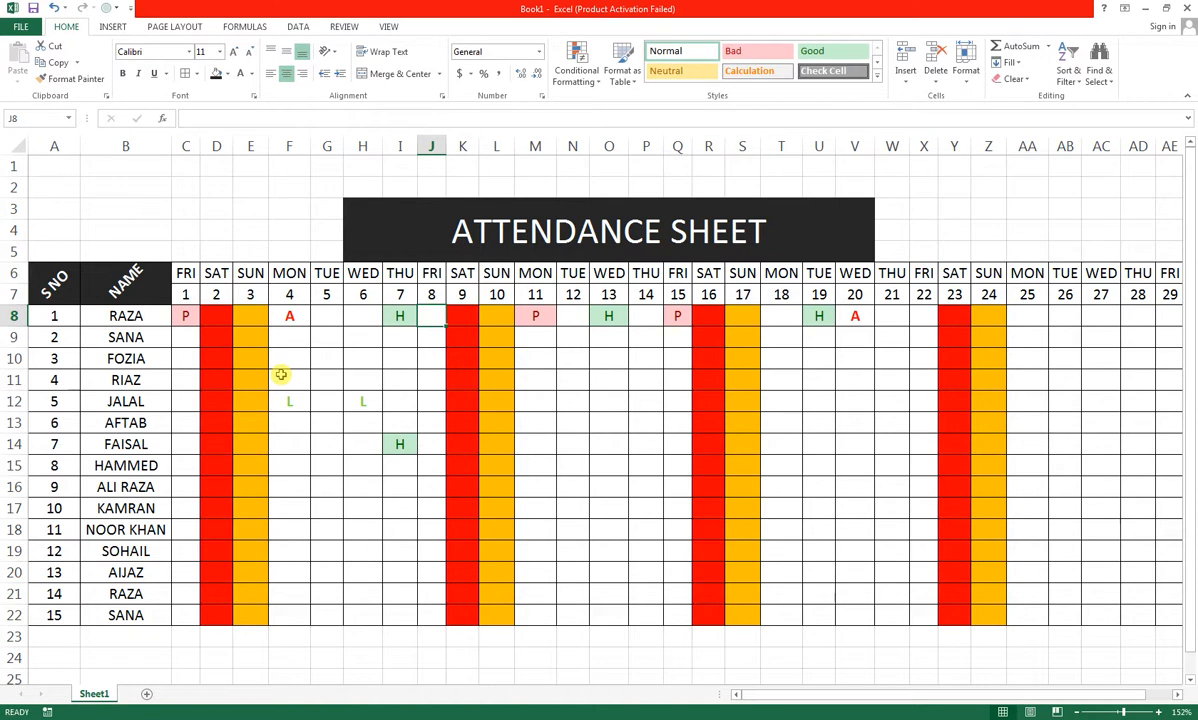
key(Left)
key(Left)
key(Left)
text(P)
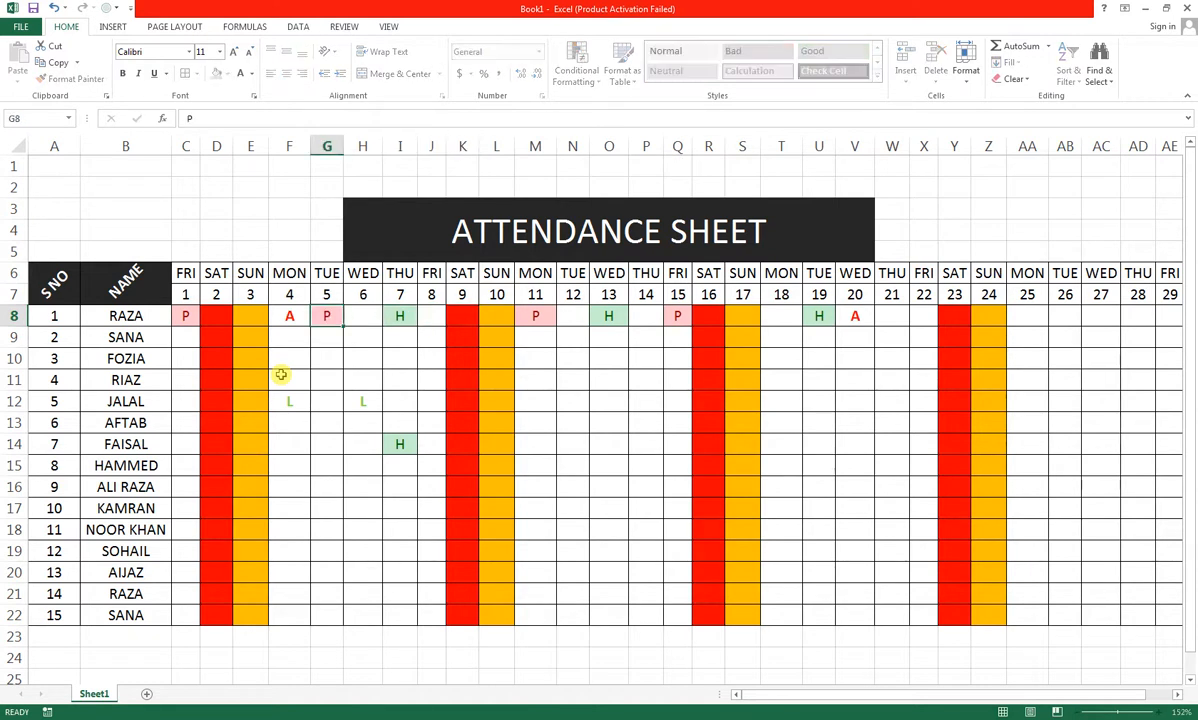
- Enter attendance codes P in H8, A in H10 and P in G10
key(Right)
key(Right)
key(Left)
text(P)
key(Down)
key(Down)
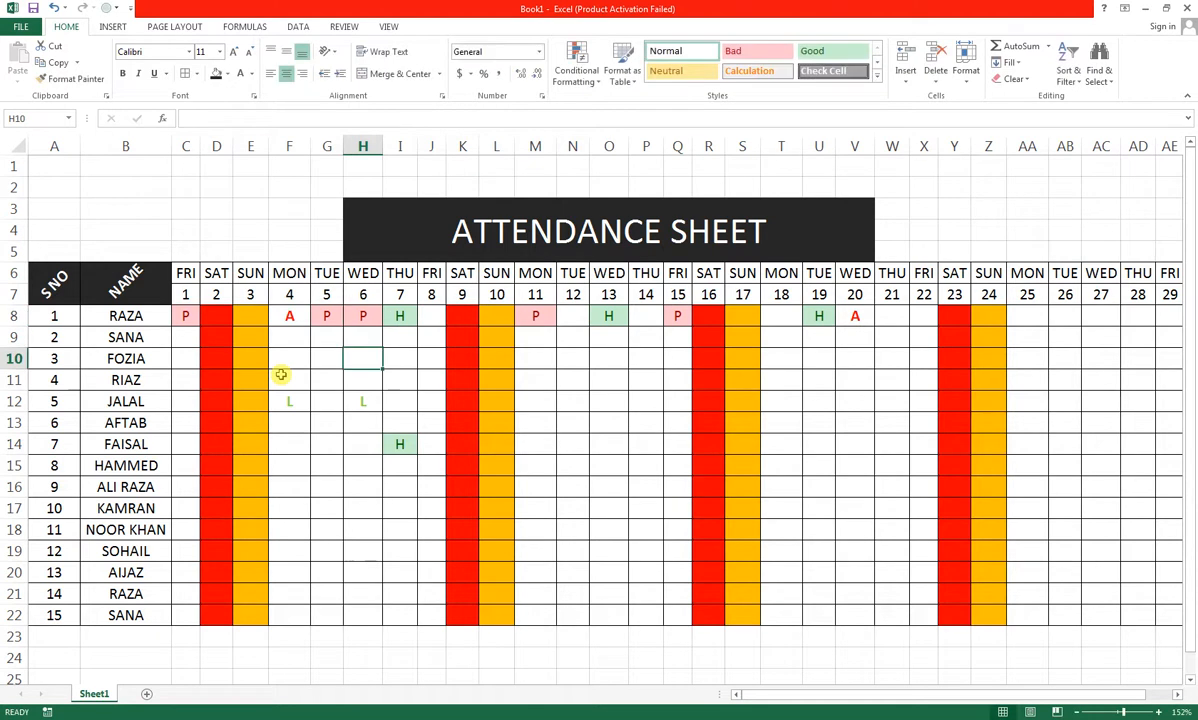
text(A)
key(Left)
text(P)
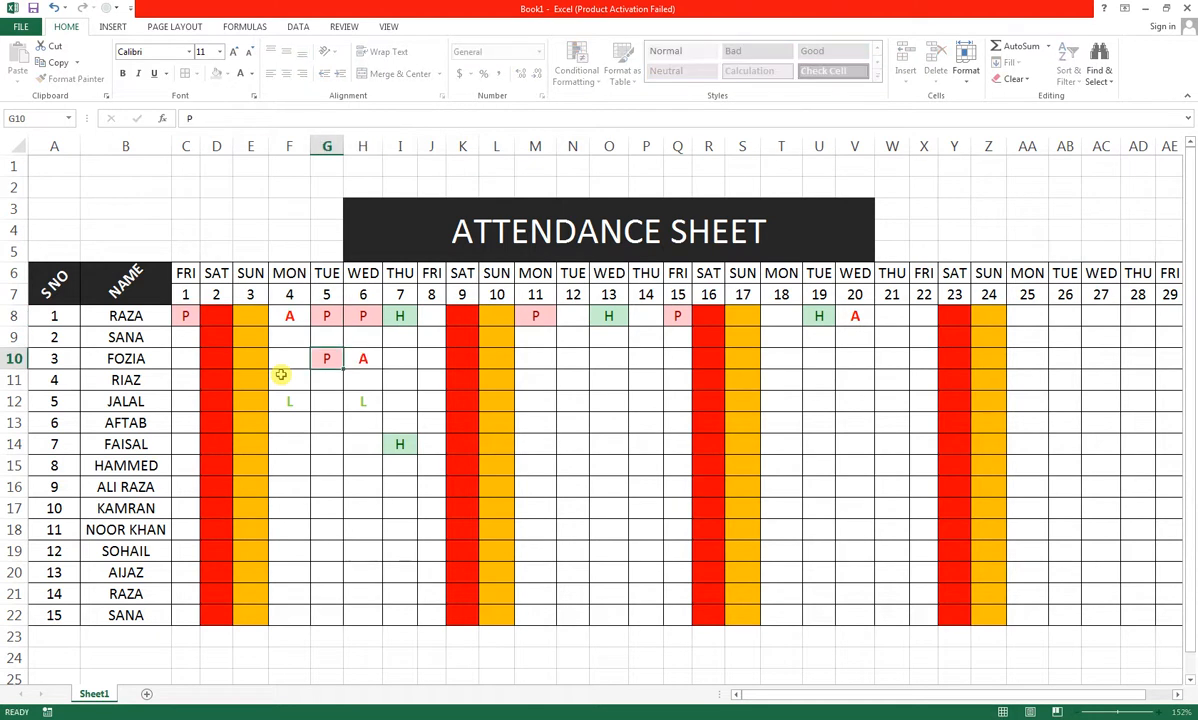
- Enter attendance code P in F10, F9, H9 and I9
key(Left)
text(P)
key(Up)
text(P)
key(Right)
key(Right)
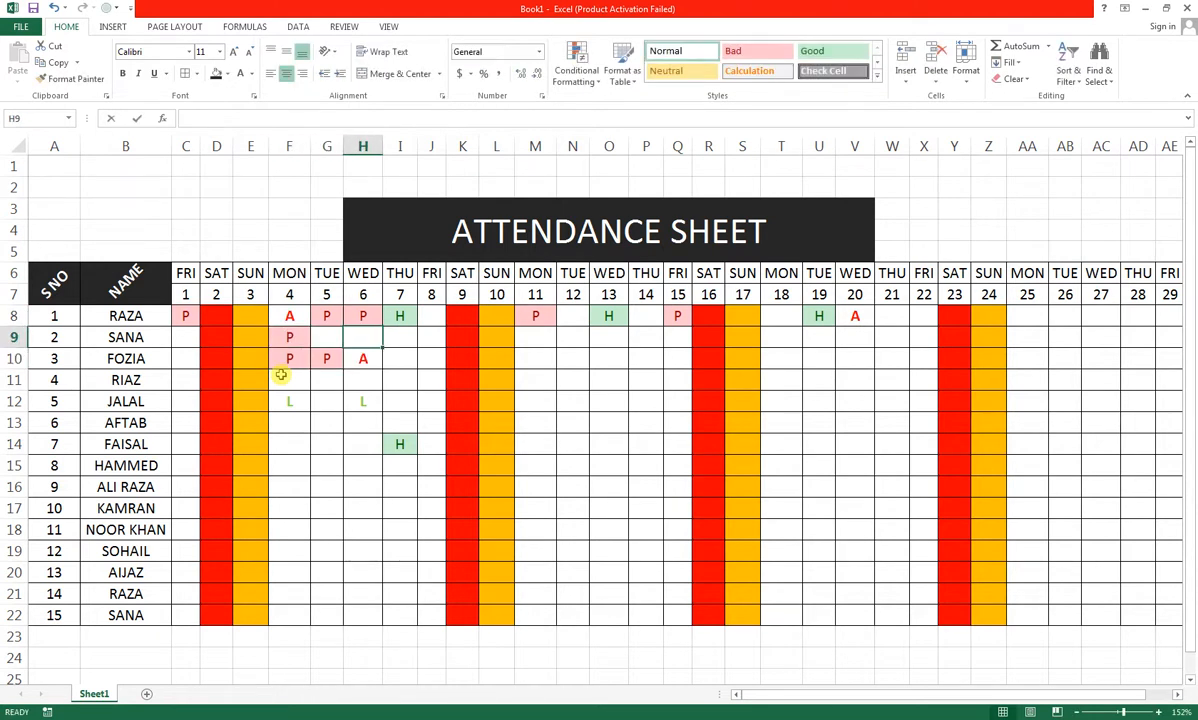
text(P)
key(Right)
key(Left)
text(P)
- Enter attendance code P in C9 and A in J9 of the second employee's row
key(Left)
key(Left)
key(Left)
key(Left)
key(Left)
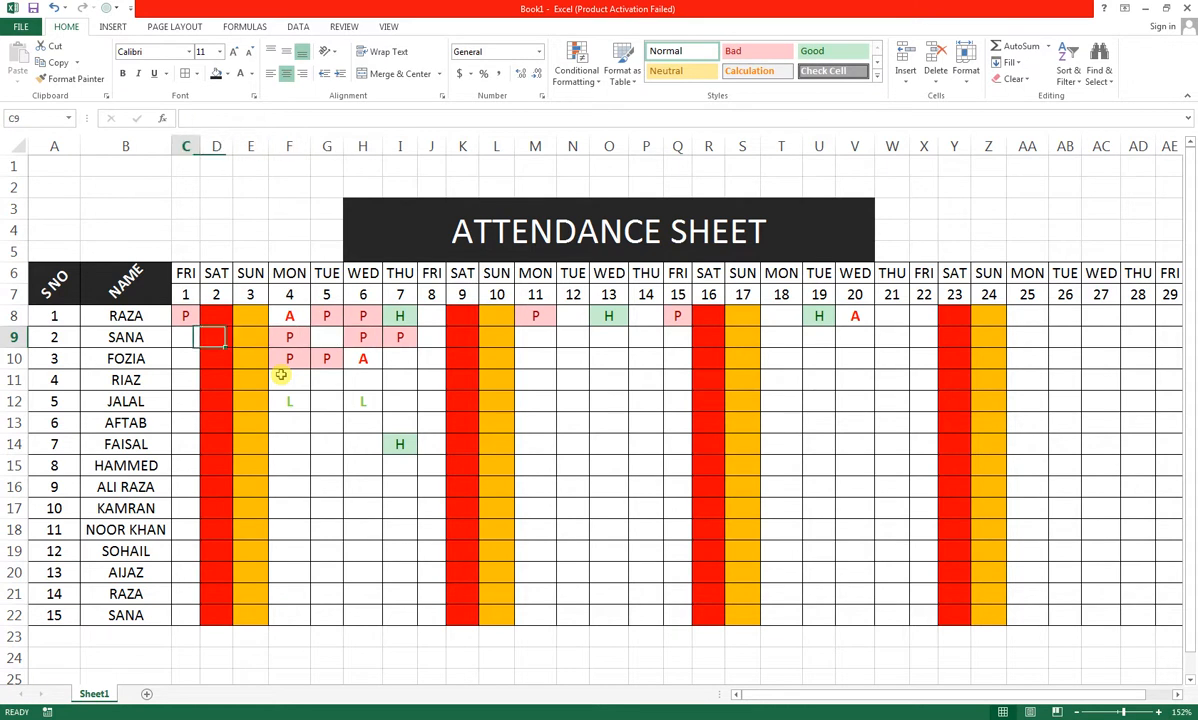
text(P)
key(Right)
key(Right)
key(Right)
key(Right)
key(Right)
key(Right)
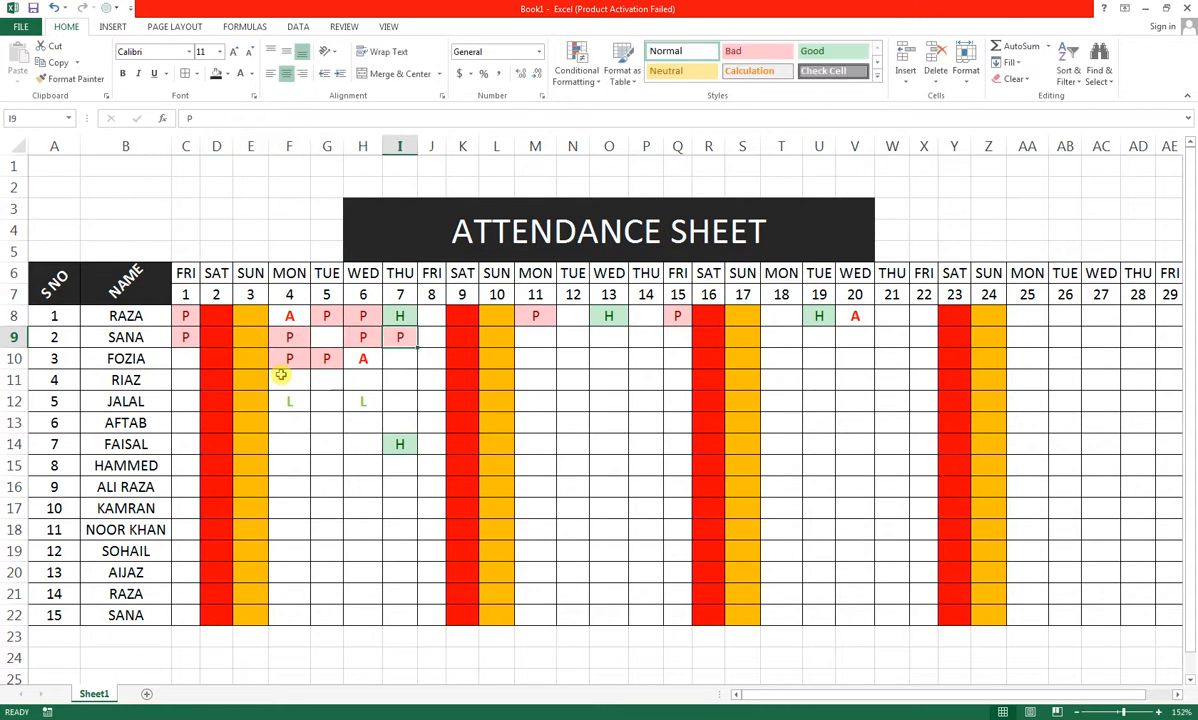
key(Right)
text(A)
- Enter attendance code P in J8 and M9
key(Right)
key(Up)
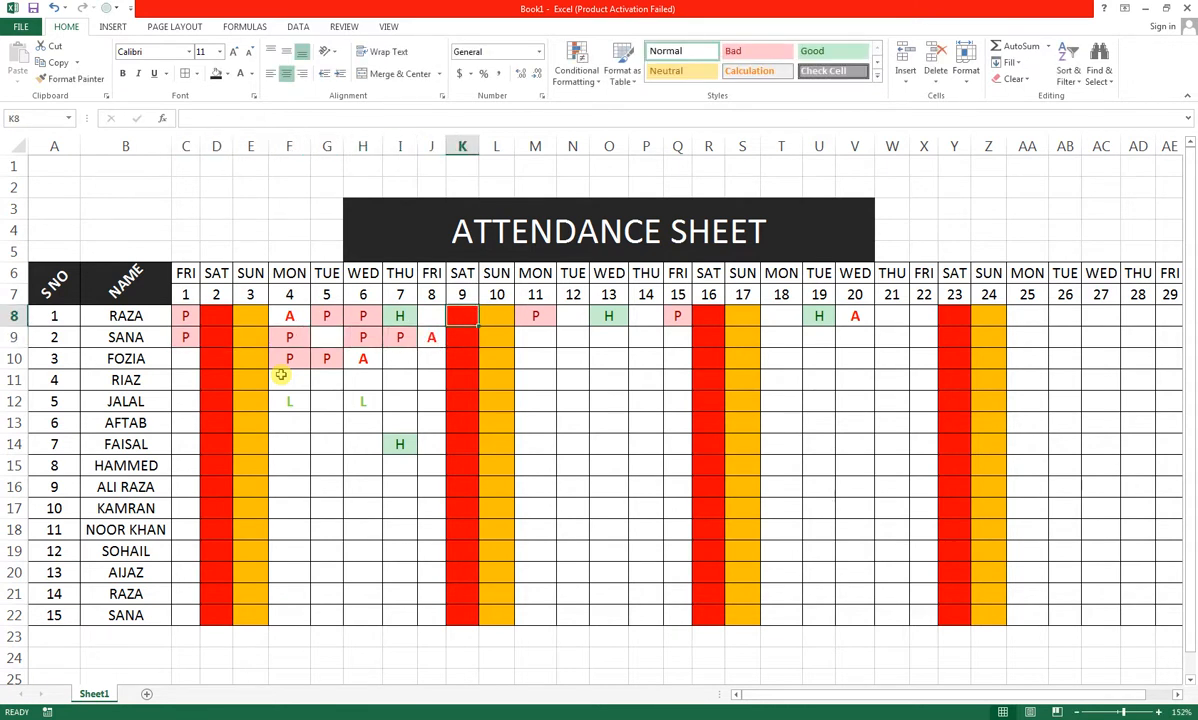
key(Left)
text(P)
key(Right)
key(Right)
key(Down)
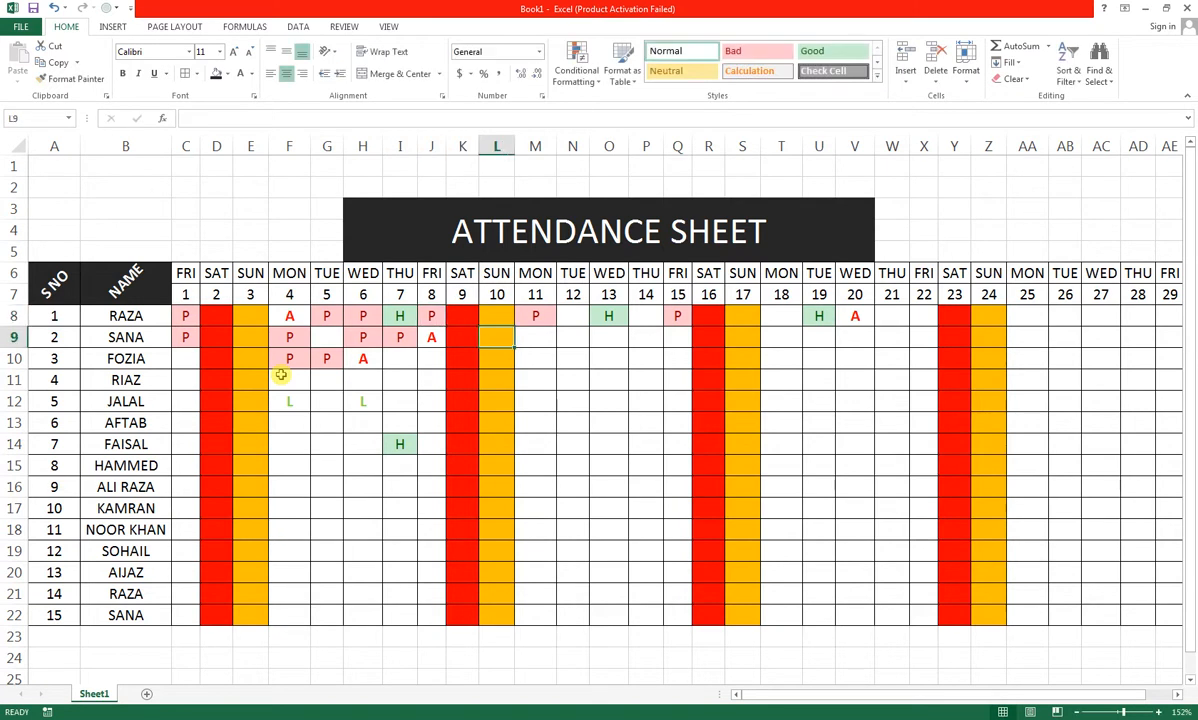
key(Right)
text(P)
- Enter attendance codes A in O9, H in P9 and P in Q10
key(Right)
key(Right)
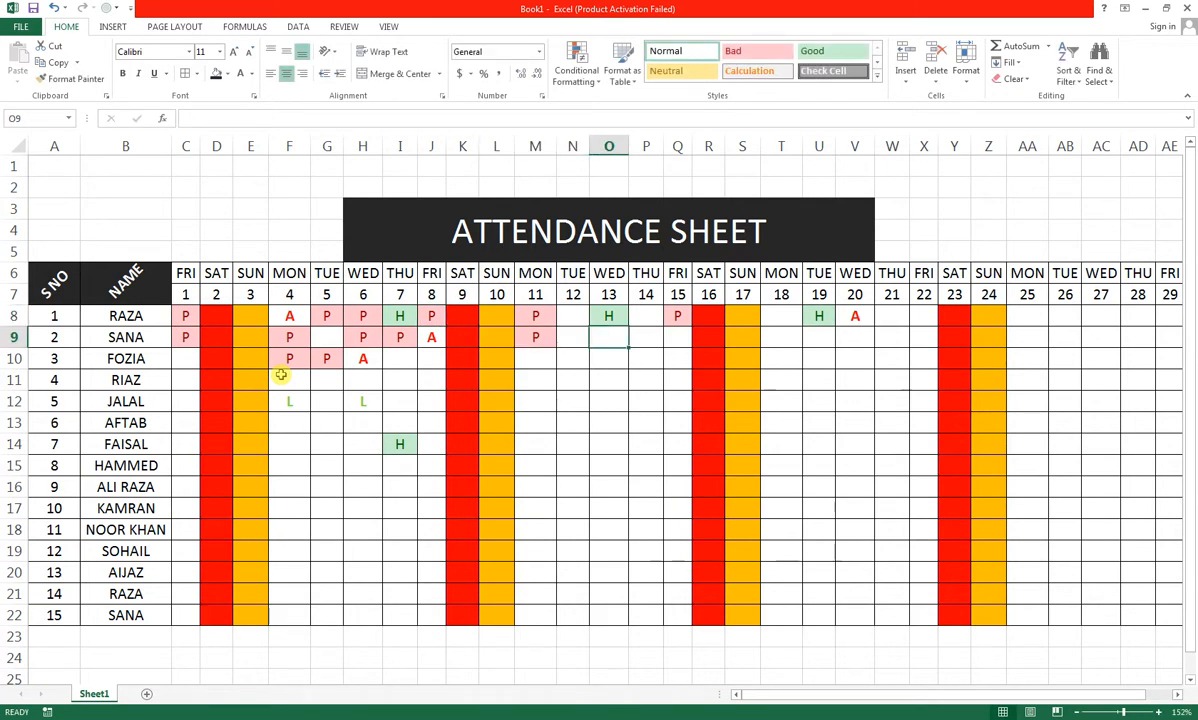
text(A)
key(Right)
text(H)
key(Right)
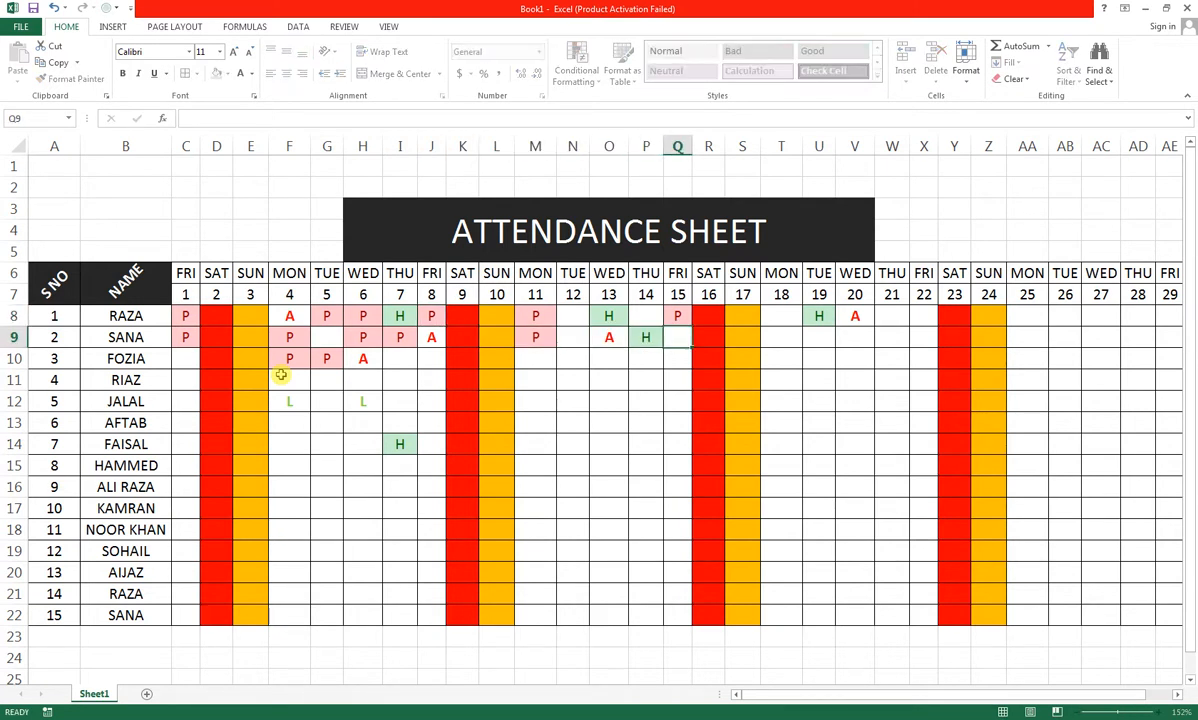
key(Down)
text(P)
key(Right)
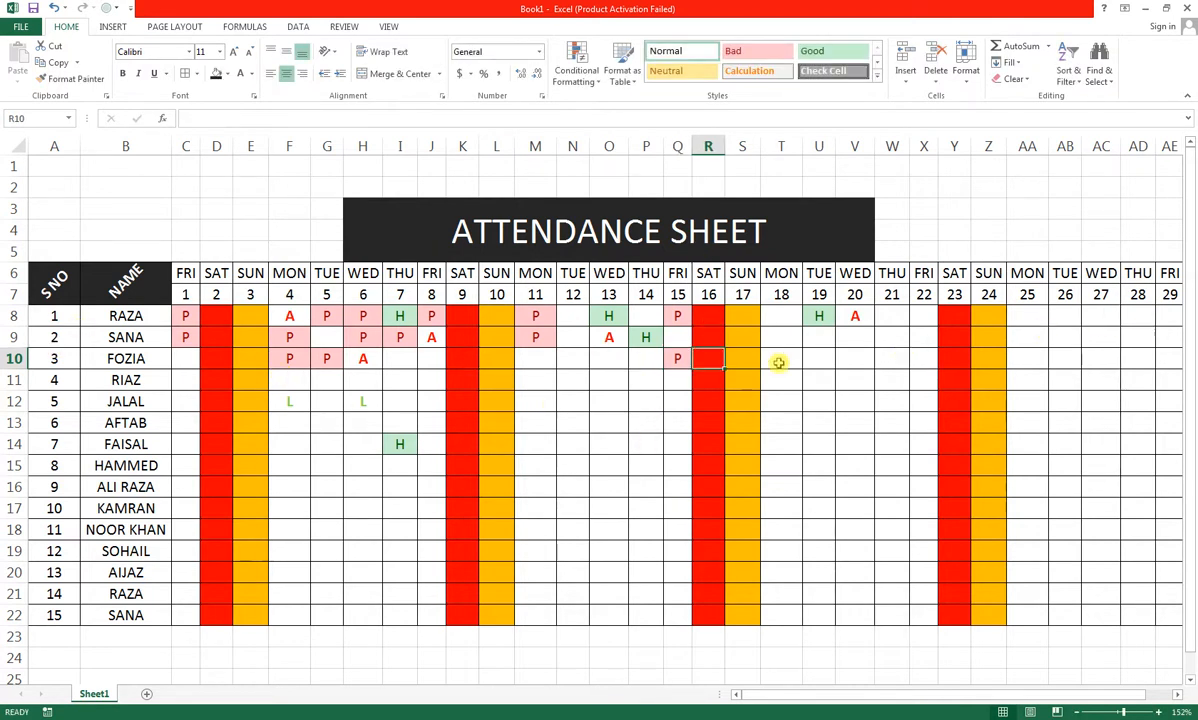
- Increase the font size of the ATTENDANCE SHEET title to 36
click(455, 215)
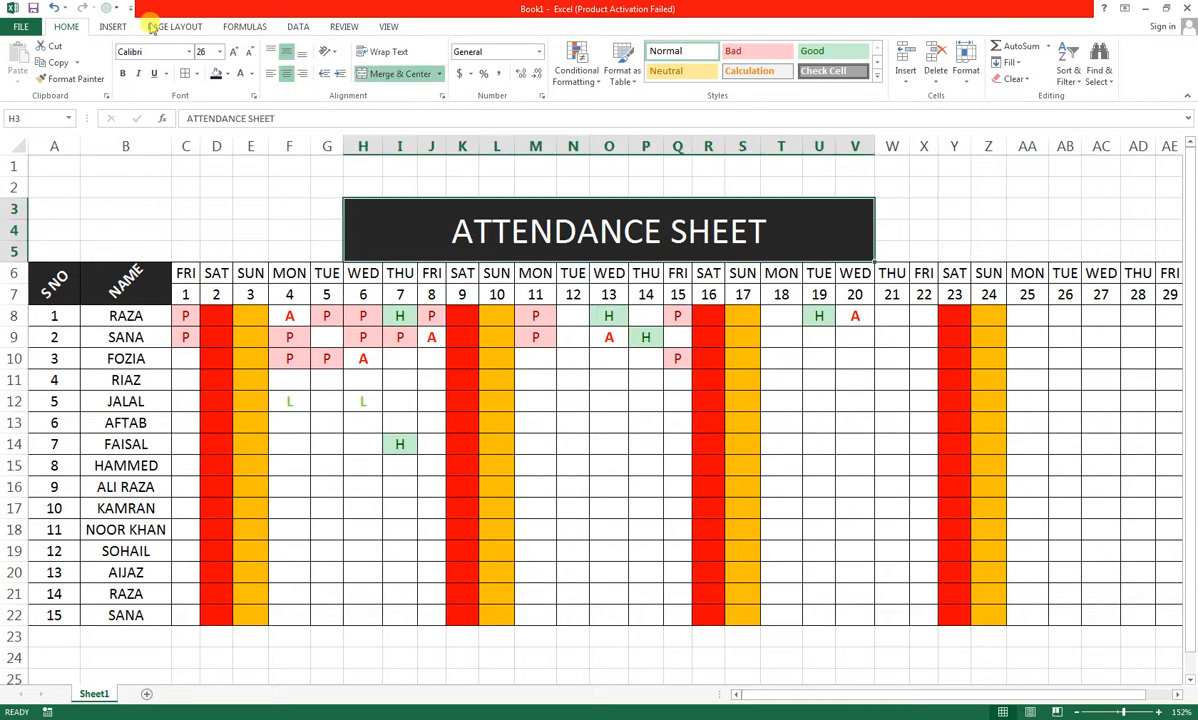
click(233, 51)
click(233, 51)
click(233, 51)
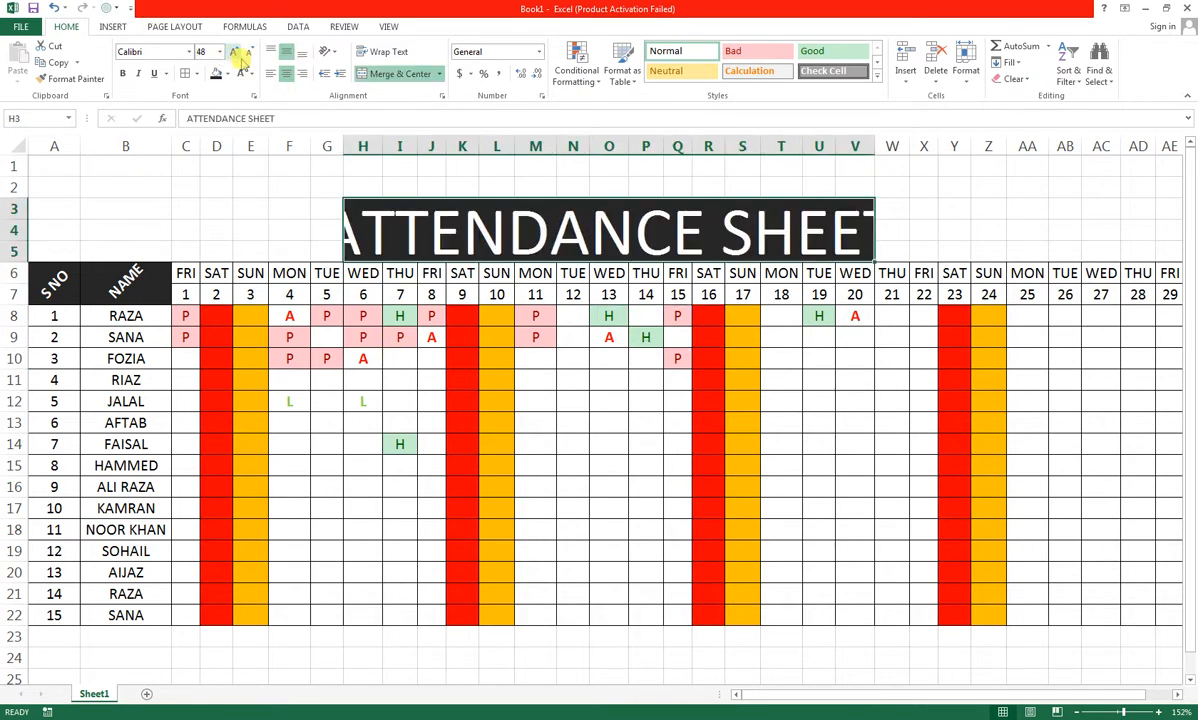
click(250, 54)
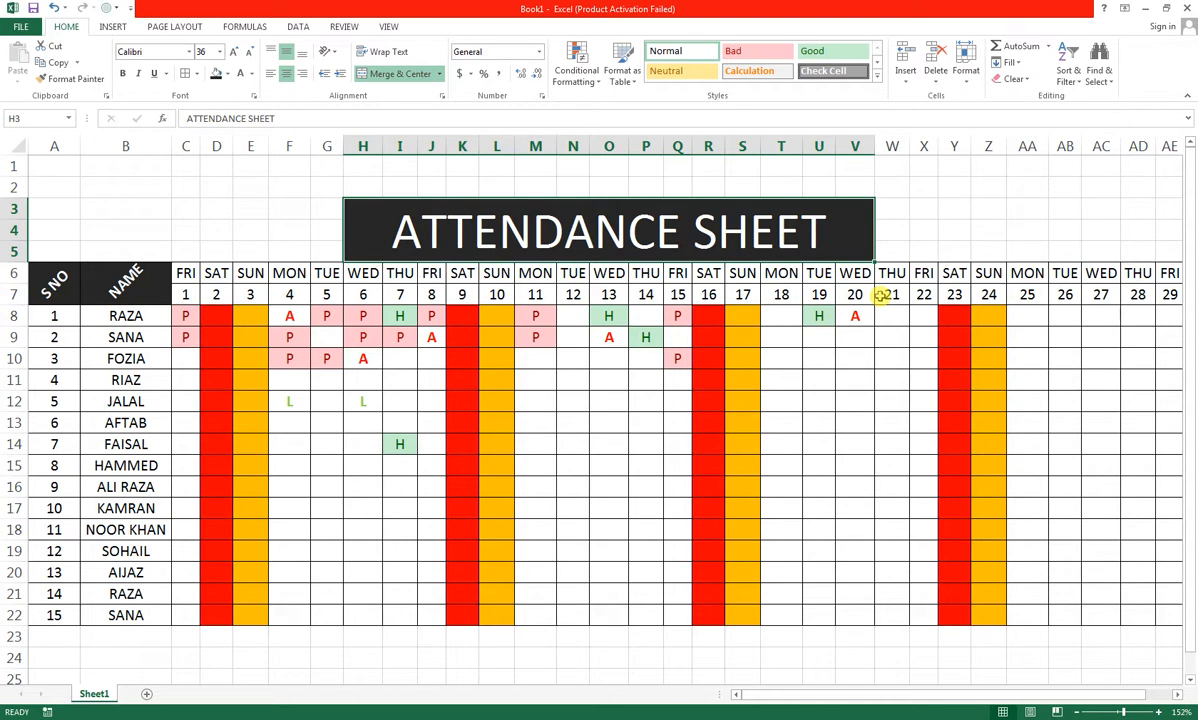
- Add the header WORKING DAYS in AH7, beside day 31, and widen column AH to fit it
drag(1142, 357, 1096, 357)
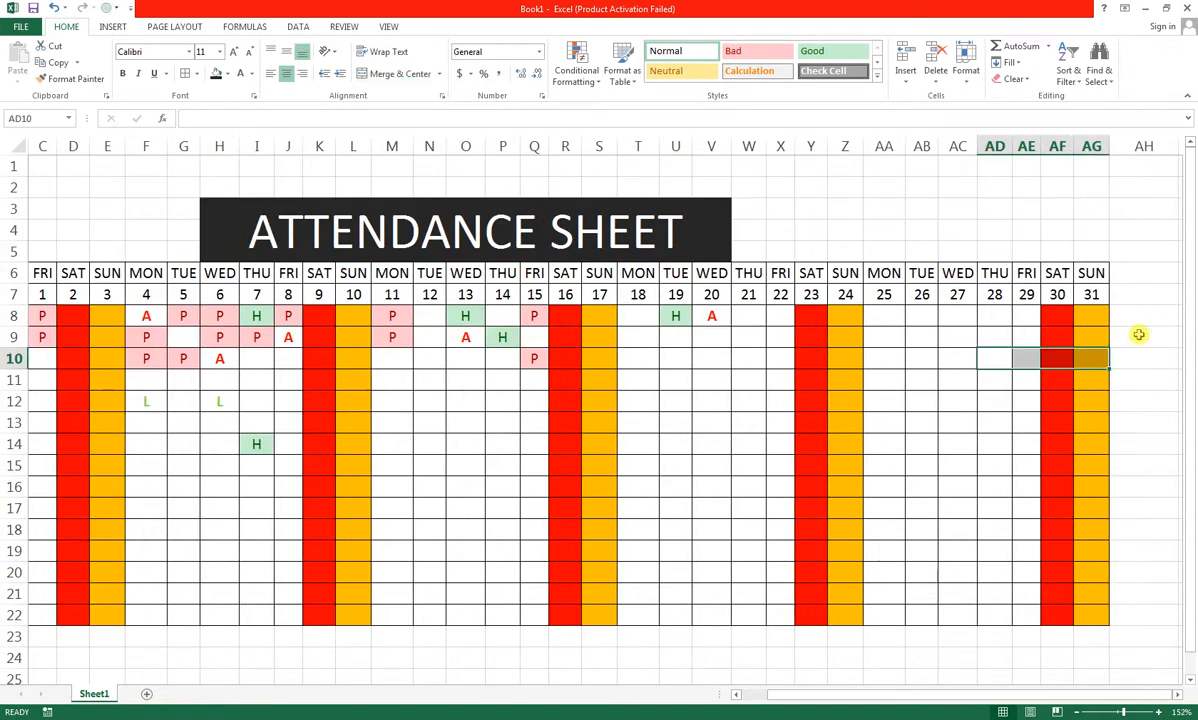
drag(1142, 292, 1070, 316)
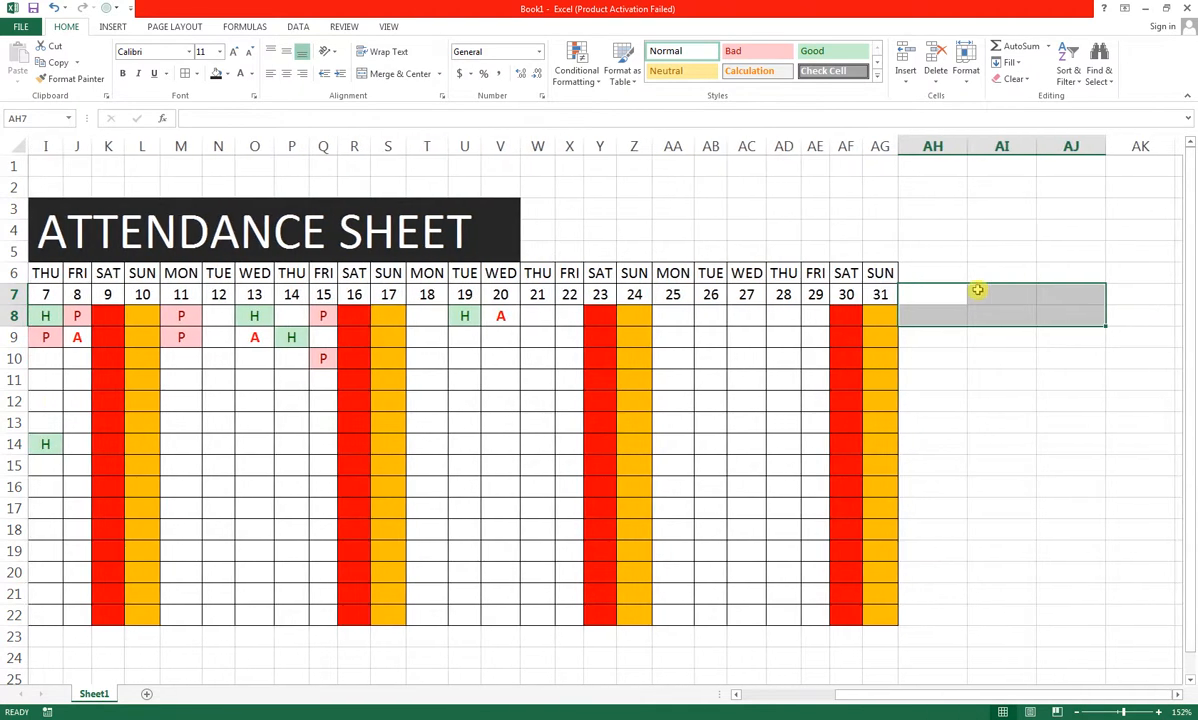
click(927, 291)
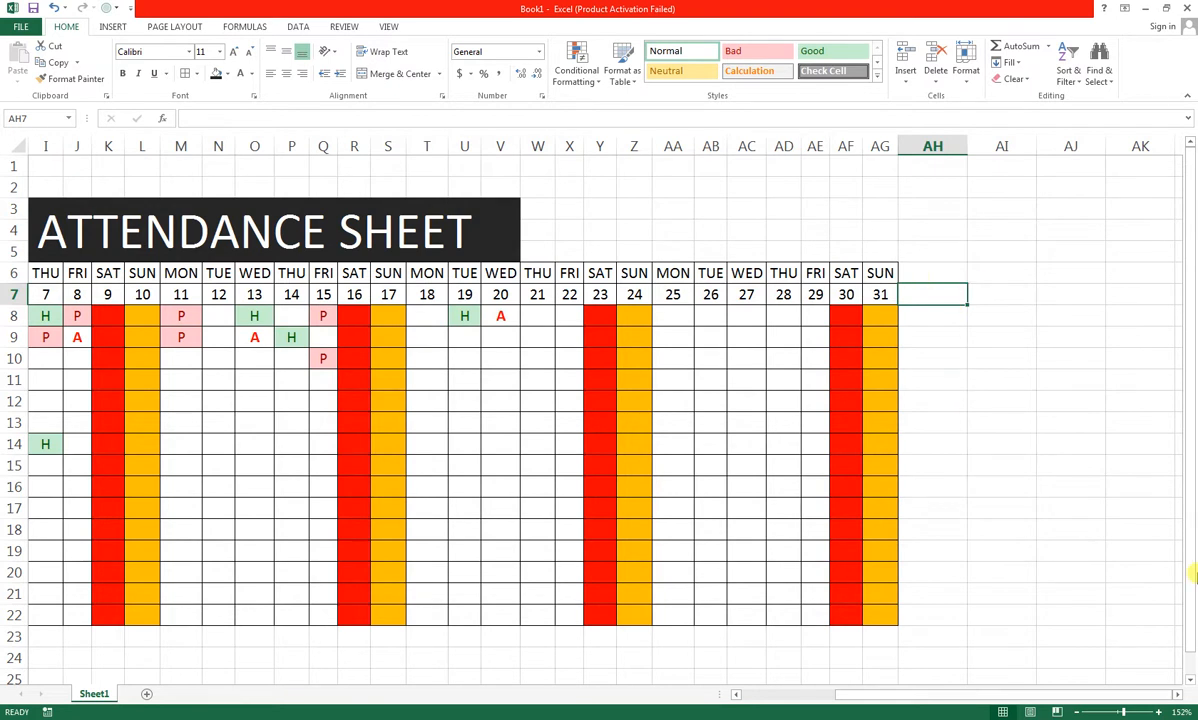
text(WORKING SDD)
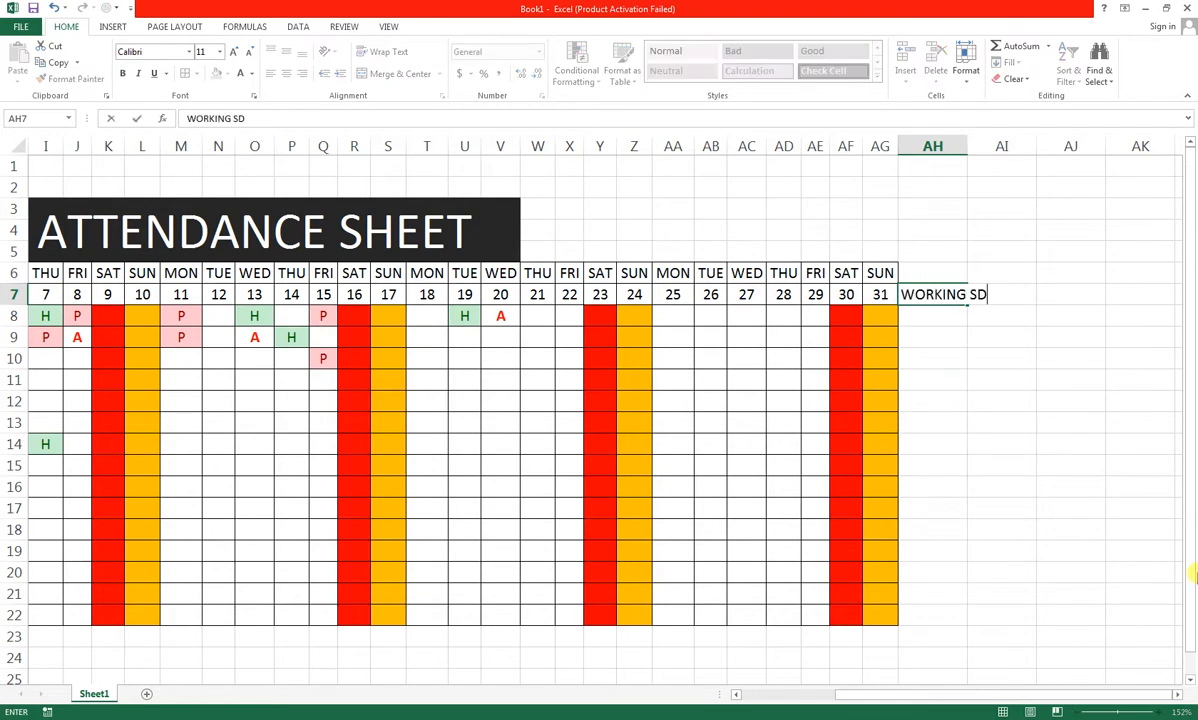
key(BackSpace)
key(BackSpace)
key(BackSpace)
text(YS)
key(Tab)
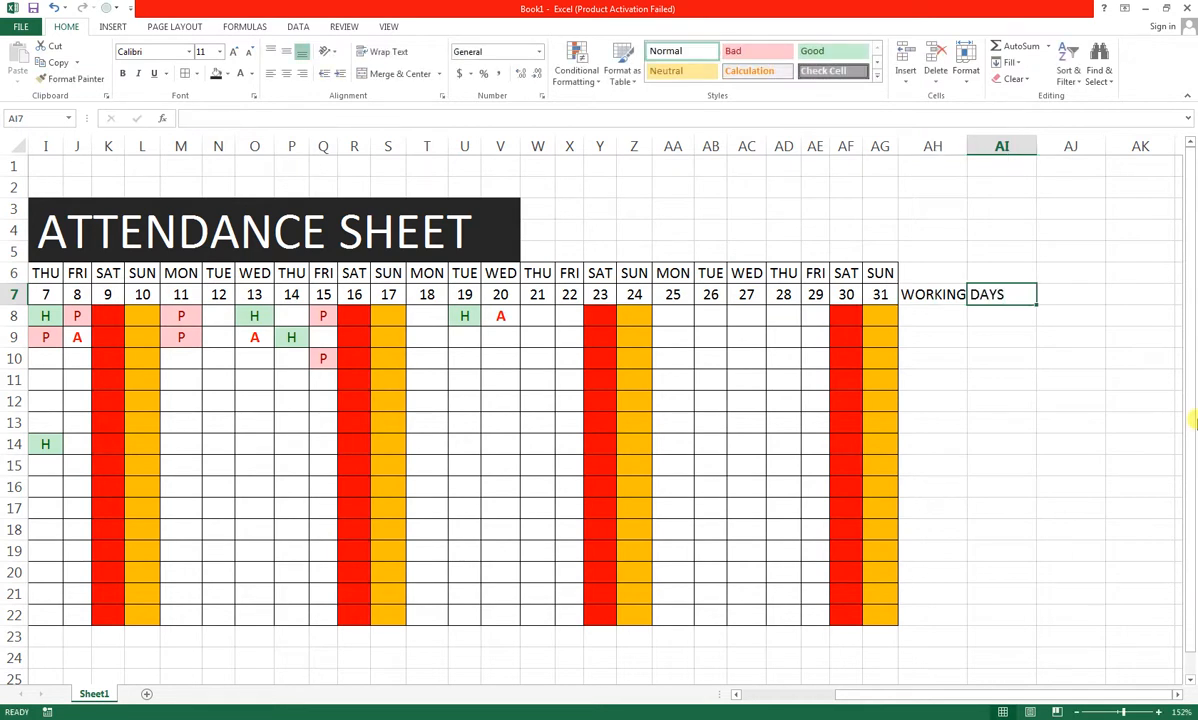
drag(968, 147, 1012, 200)
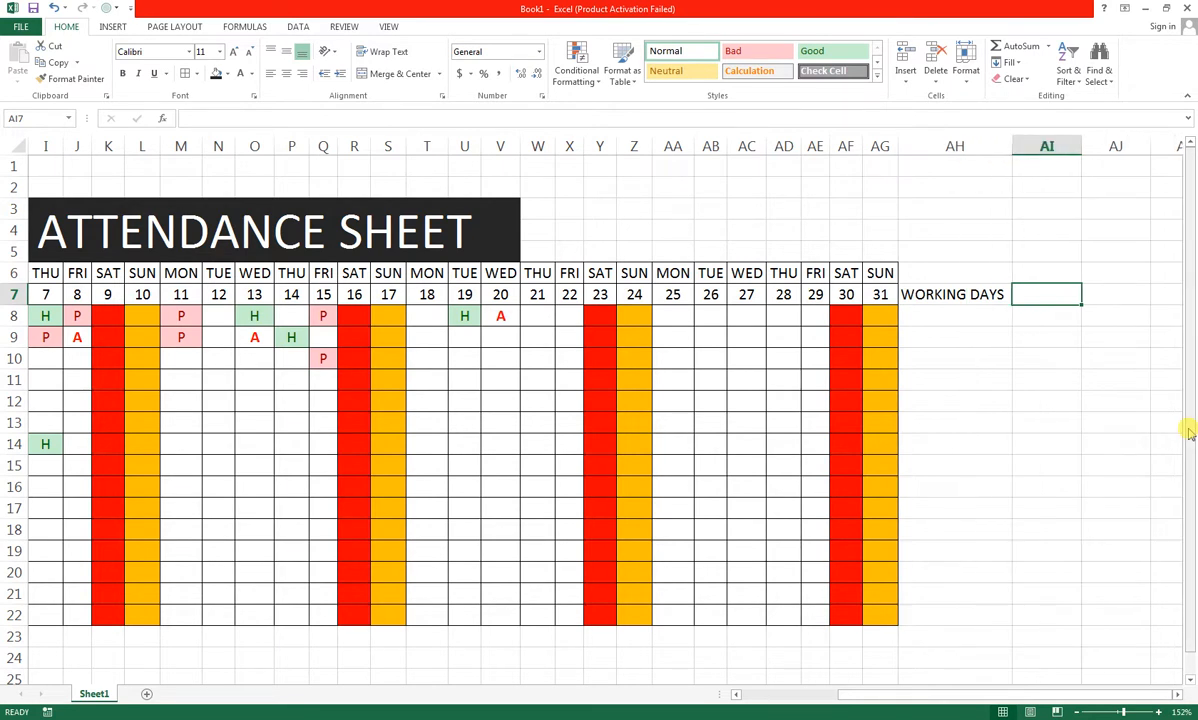
- Enter the headers T-P in AI7 and T-A in AJ7
text(T)
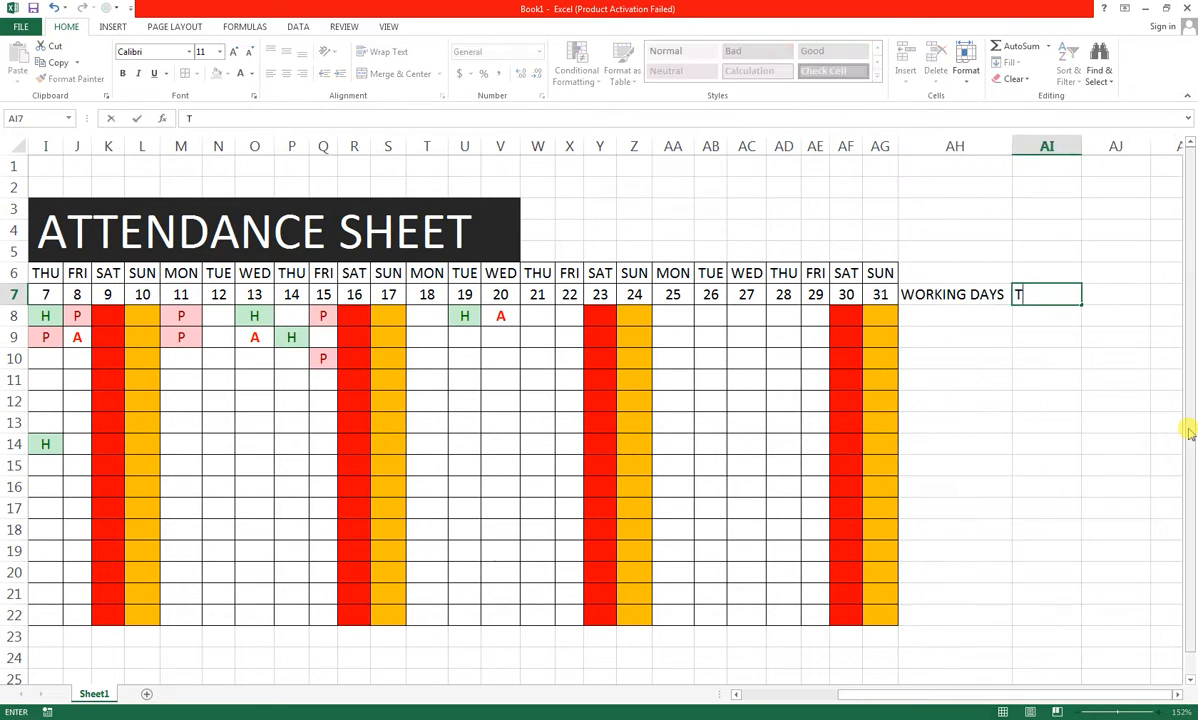
text(-P)
text(PO)
key(BackSpace)
key(Tab)
text(T-A)
key(Tab)
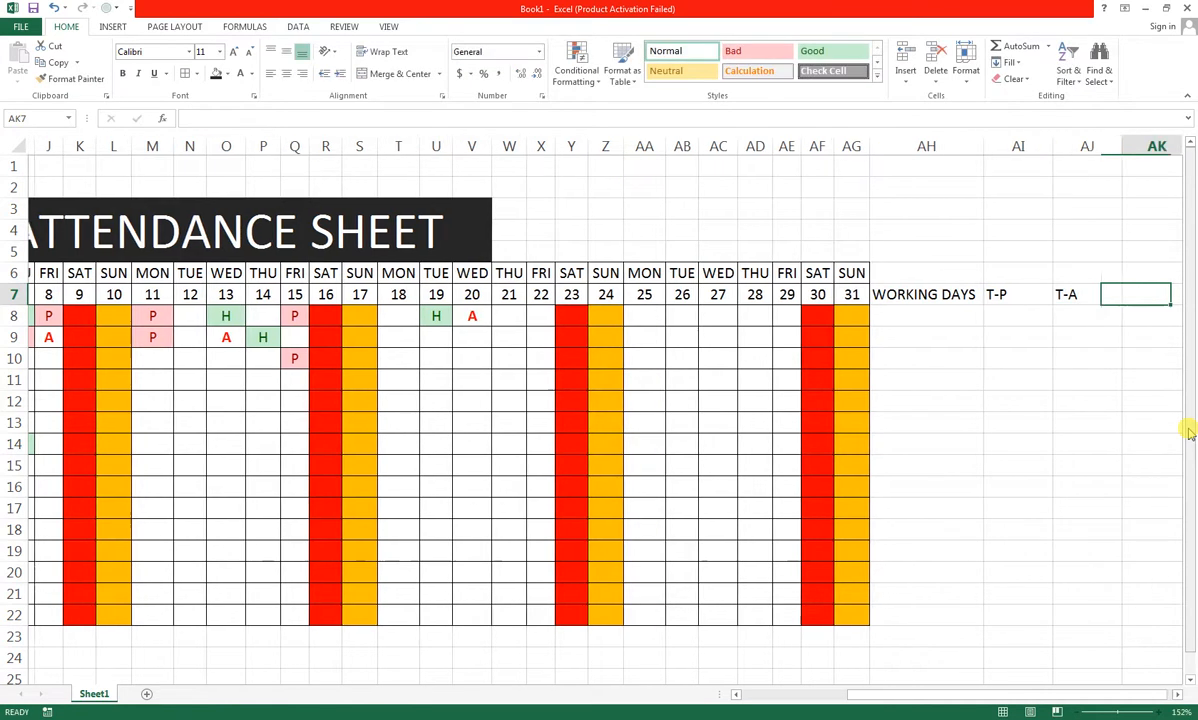
- Enter the header T-L in AK7
text(T-)
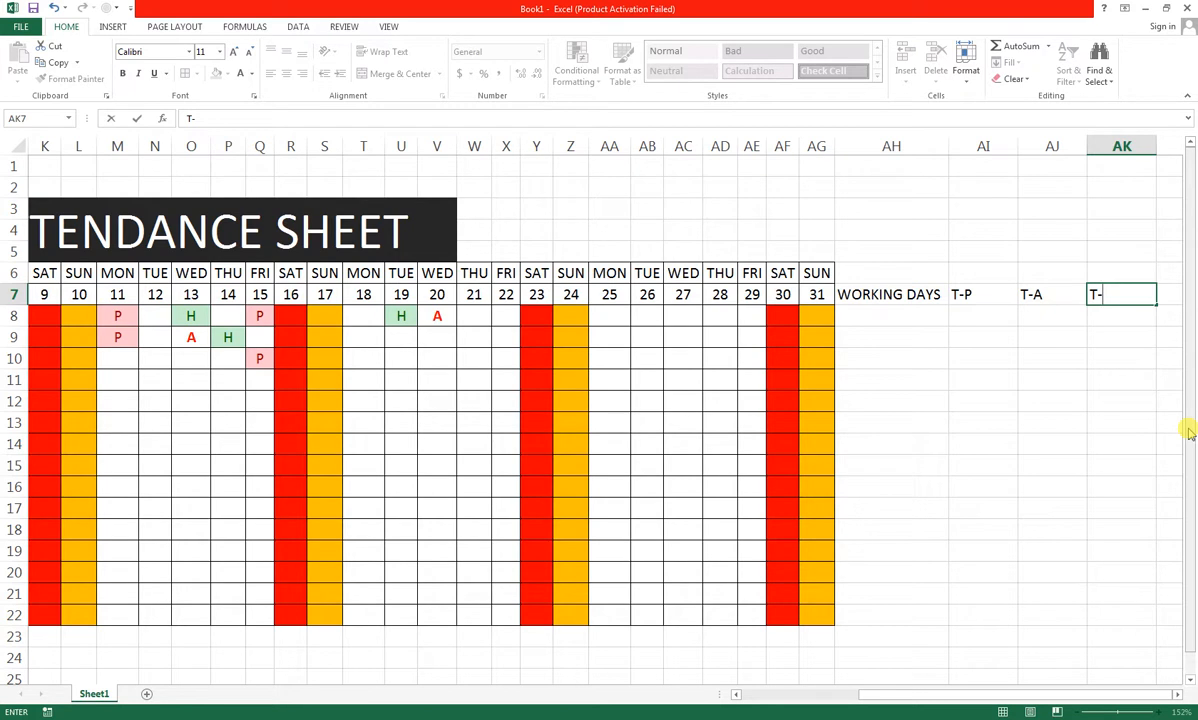
key(Left)
key(Right)
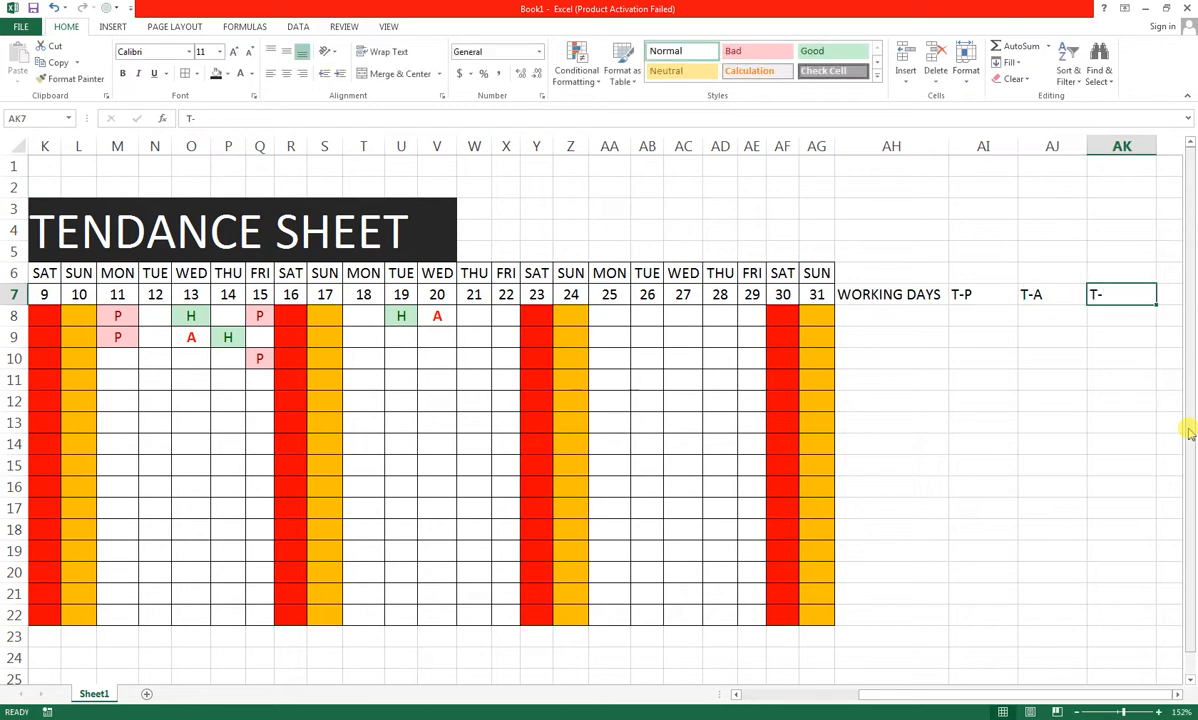
key(F2)
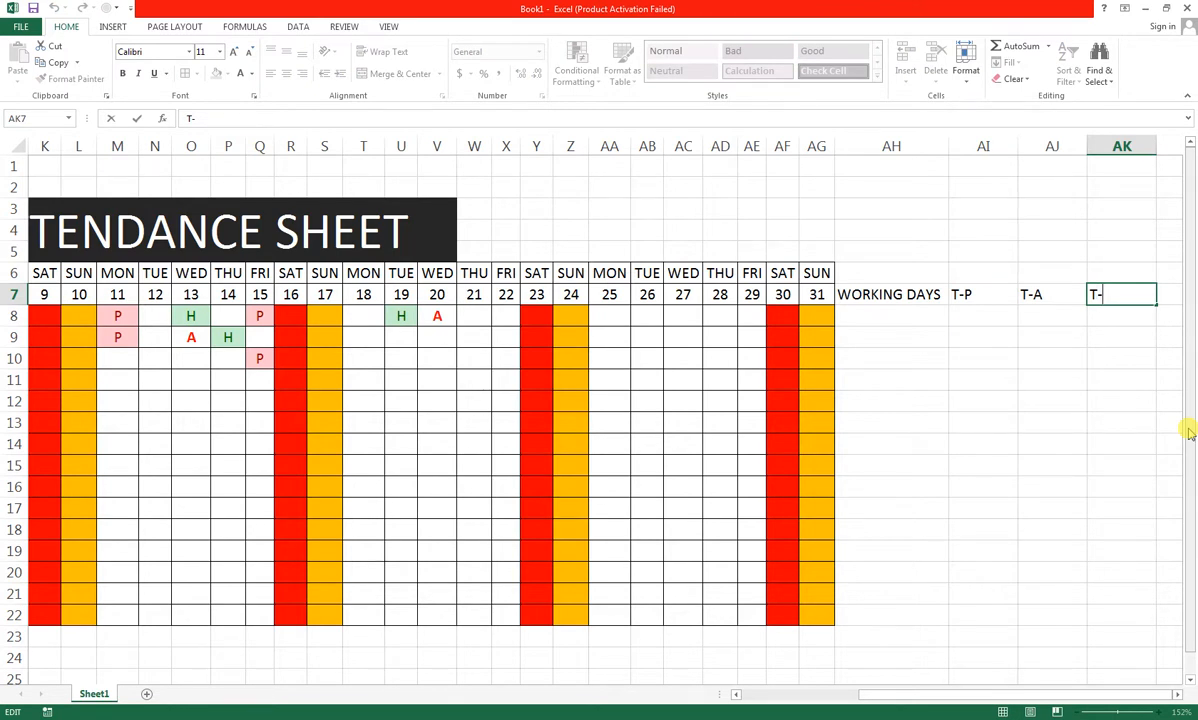
text(L)
key(Tab)
- Enter the header HALF DAY in AL7
text(HAL)
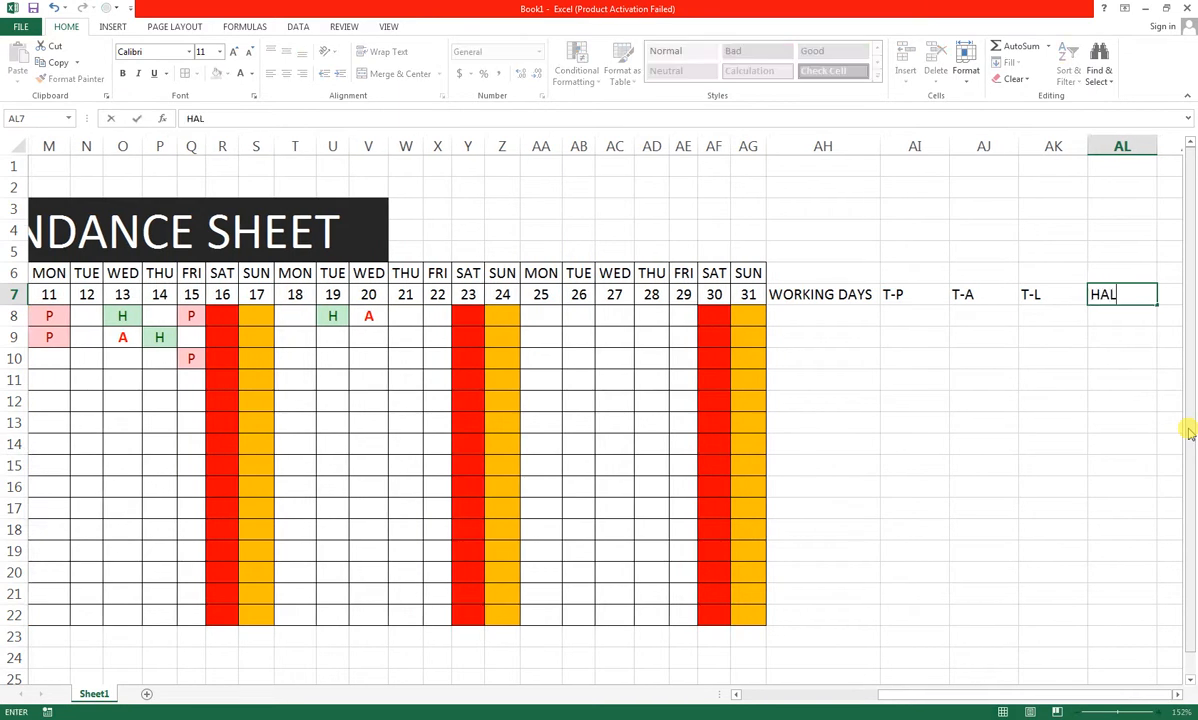
text(F SAY)
key(BackSpace)
key(BackSpace)
key(BackSpace)
text(DAY)
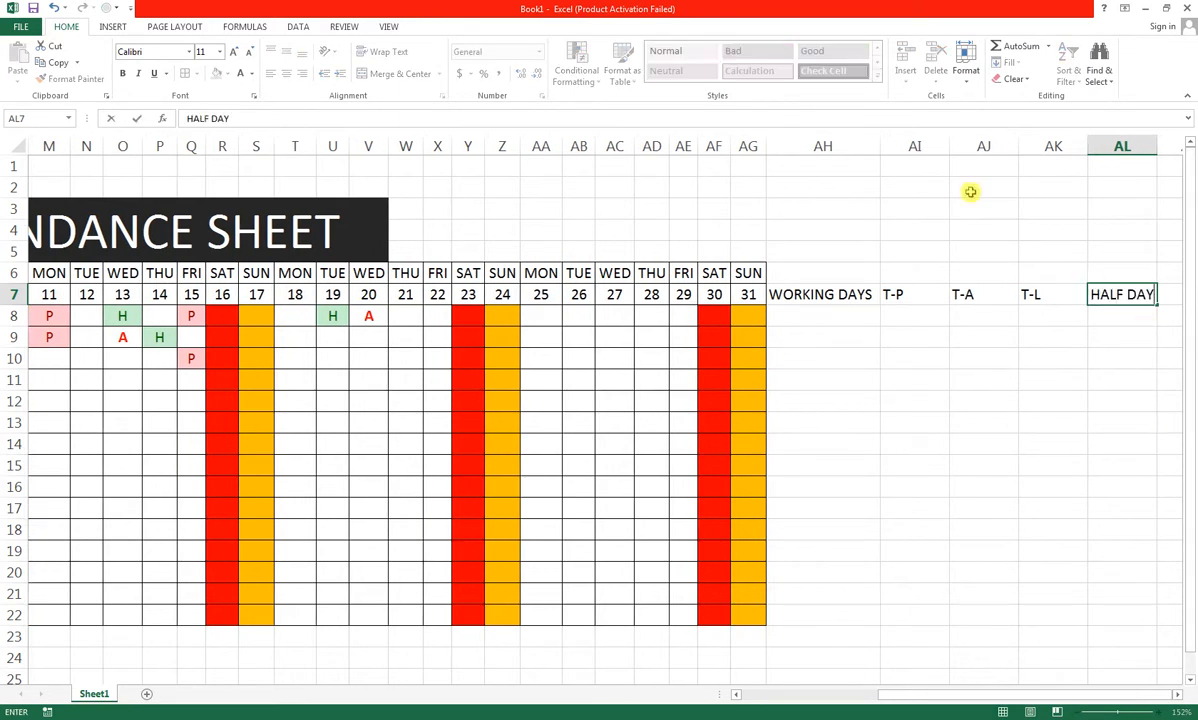
click(1061, 318)
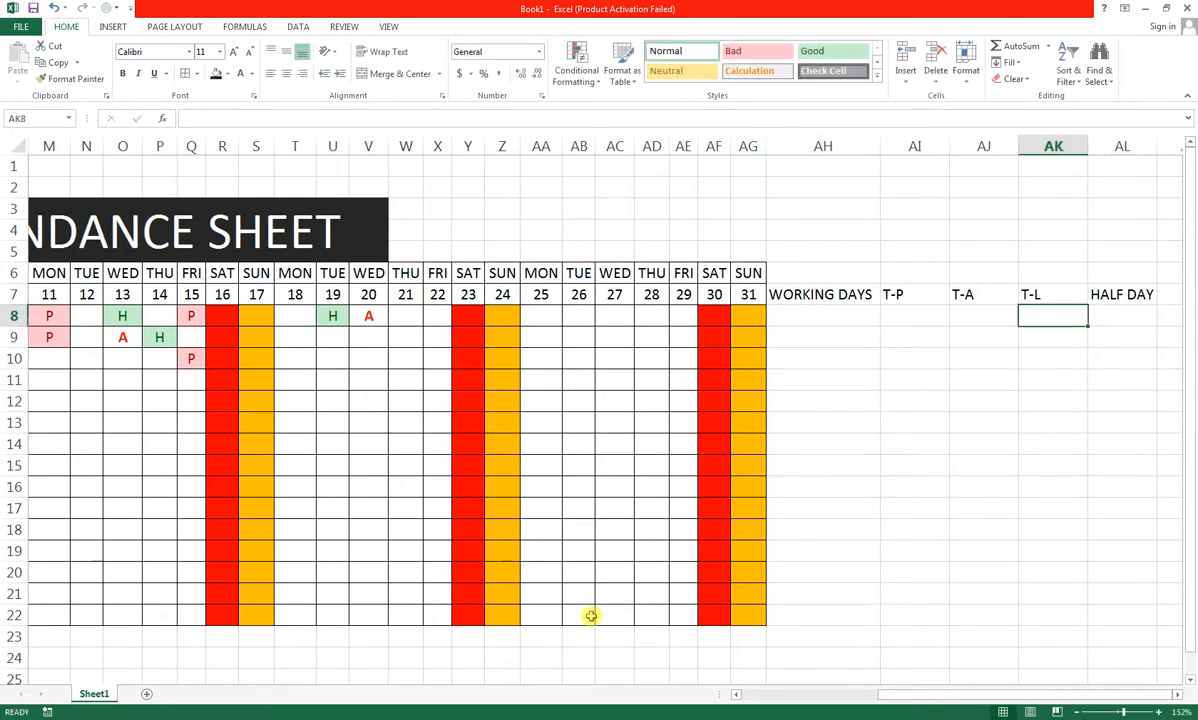
- Enter the headers BASIC PAY in AM7 and P-DAY in AN7
key(Right)
key(Right)
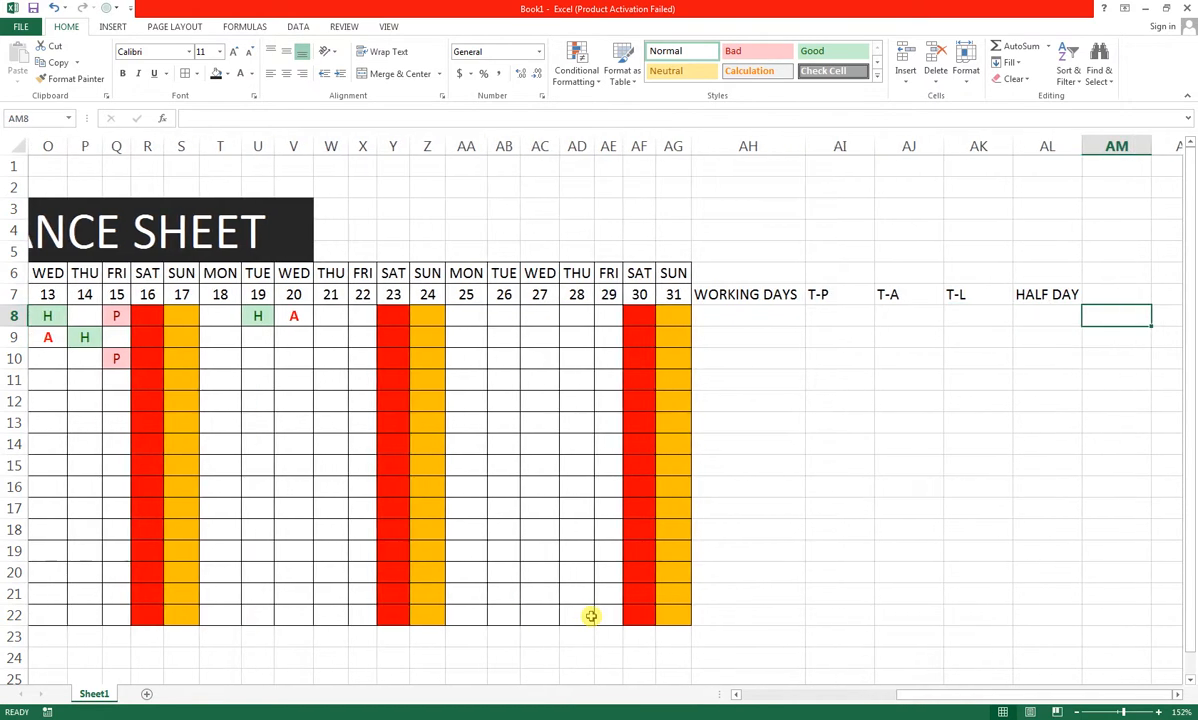
key(Up)
text(B)
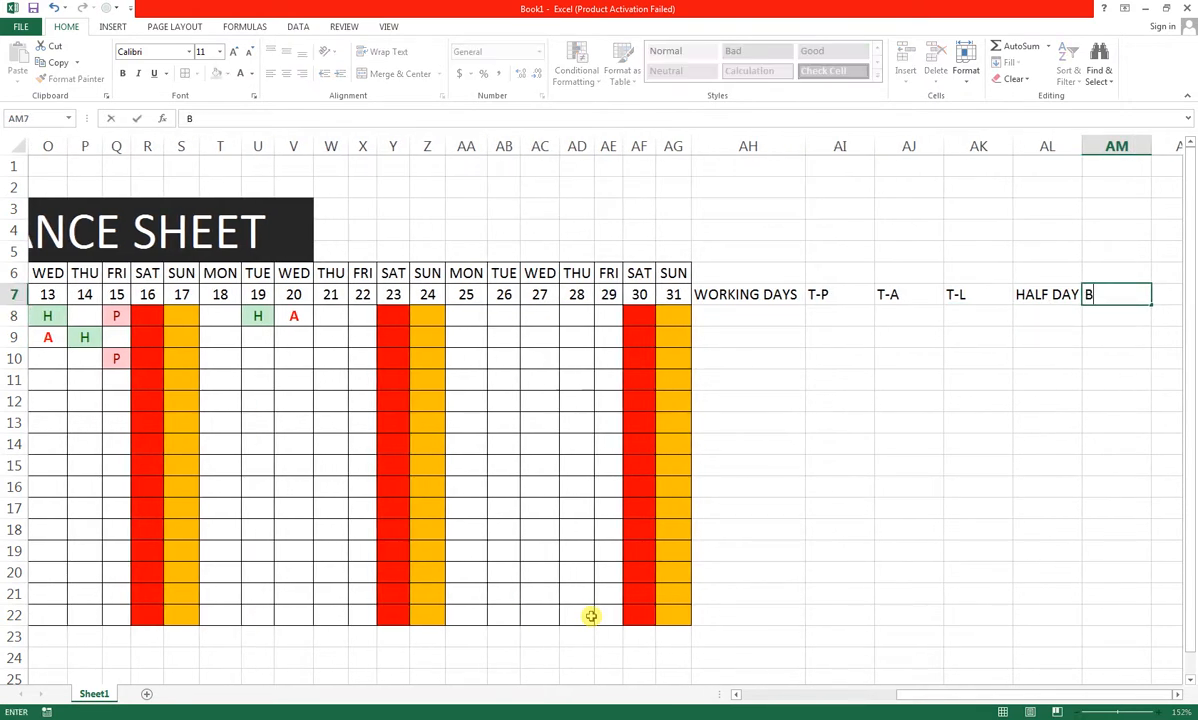
text(ASIC PAY)
key(Tab)
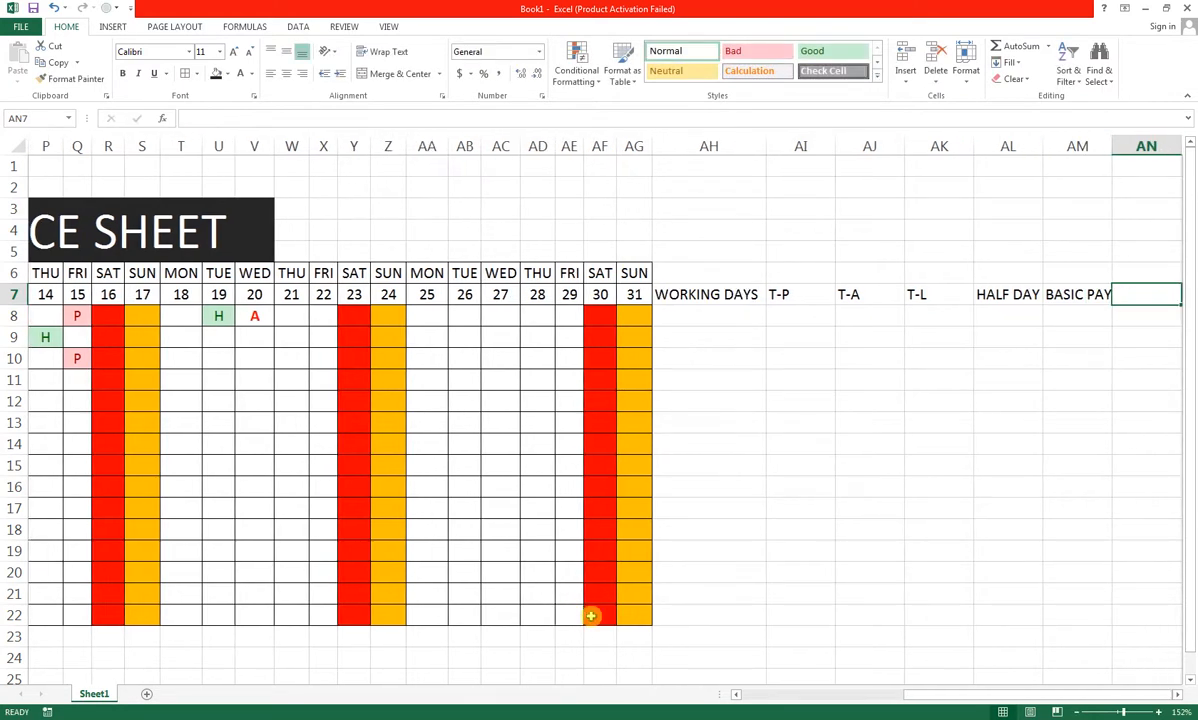
text(P-DAY)
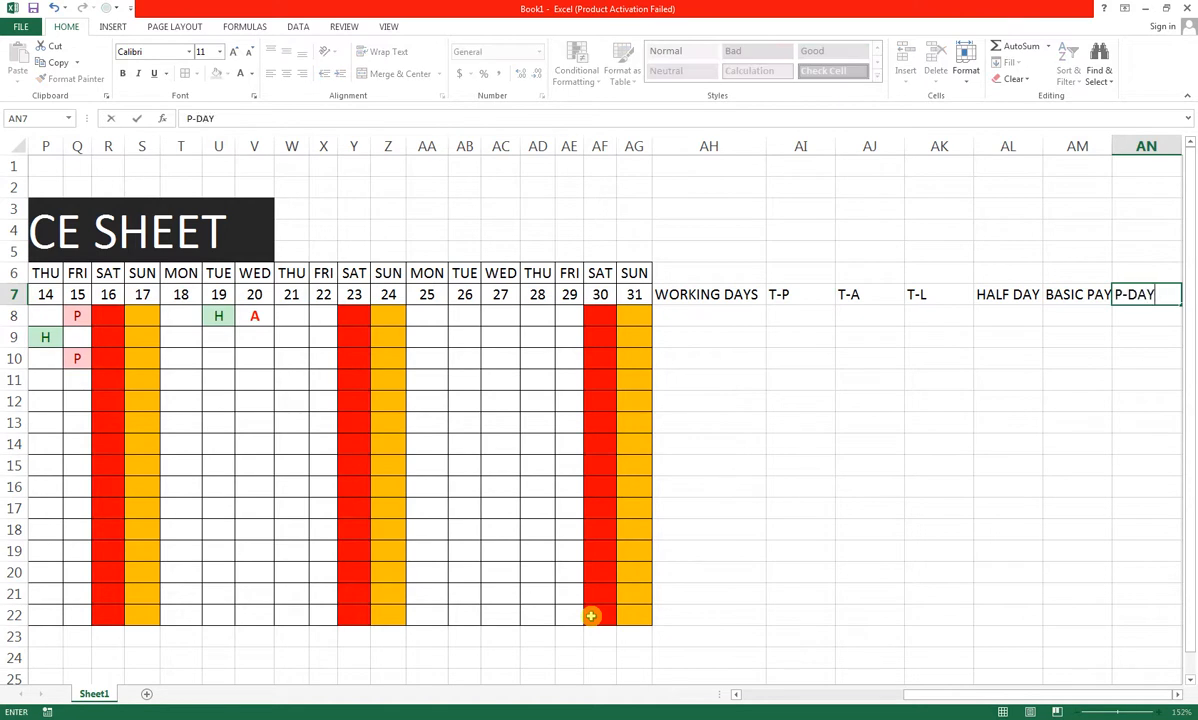
key(Tab)
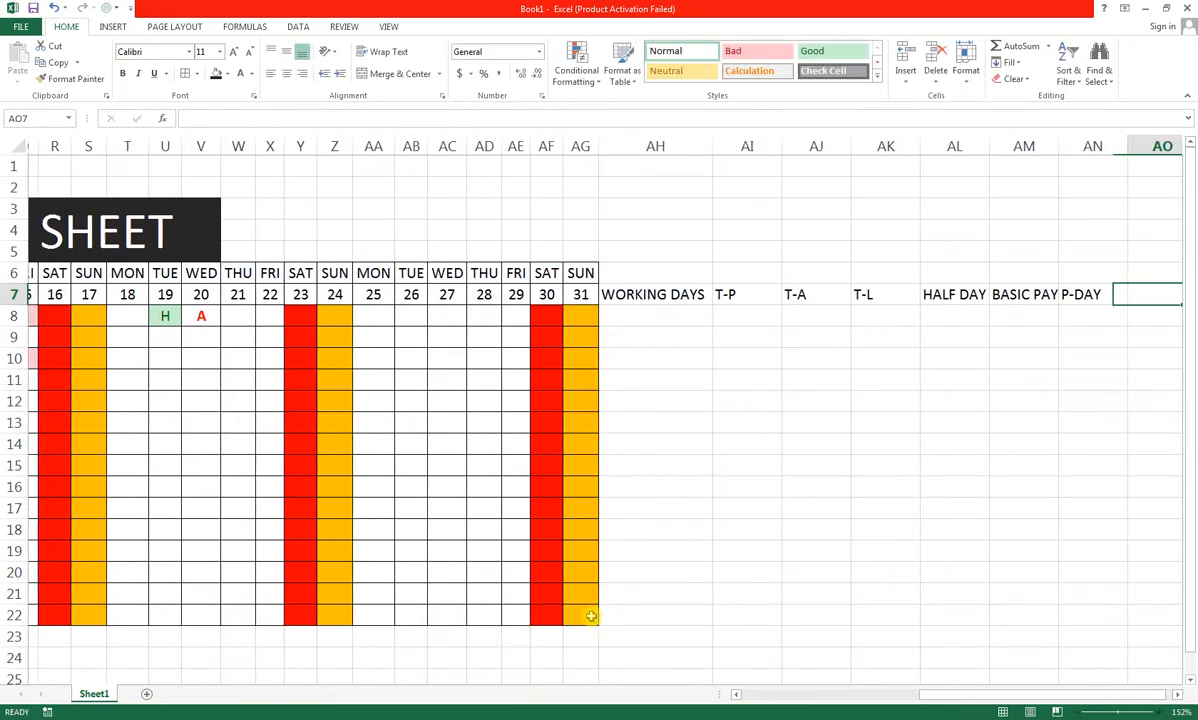
- Enter the header H-D-PAY in AO7
text(HA)
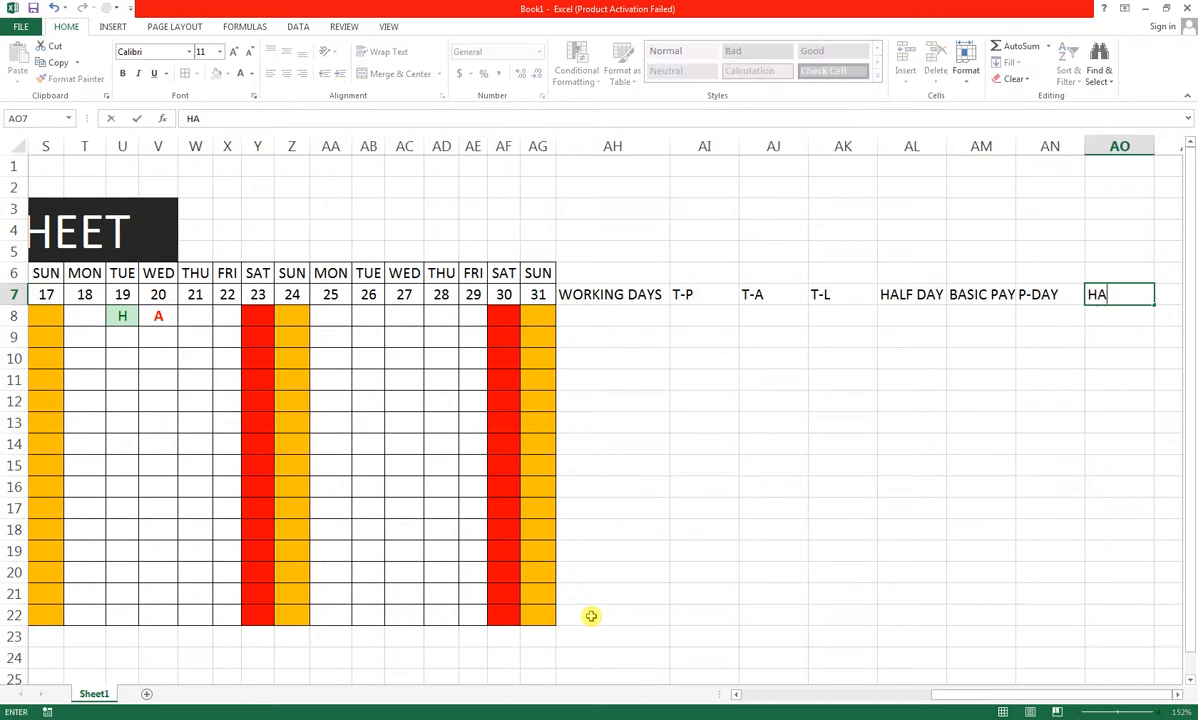
text(LF DAY)
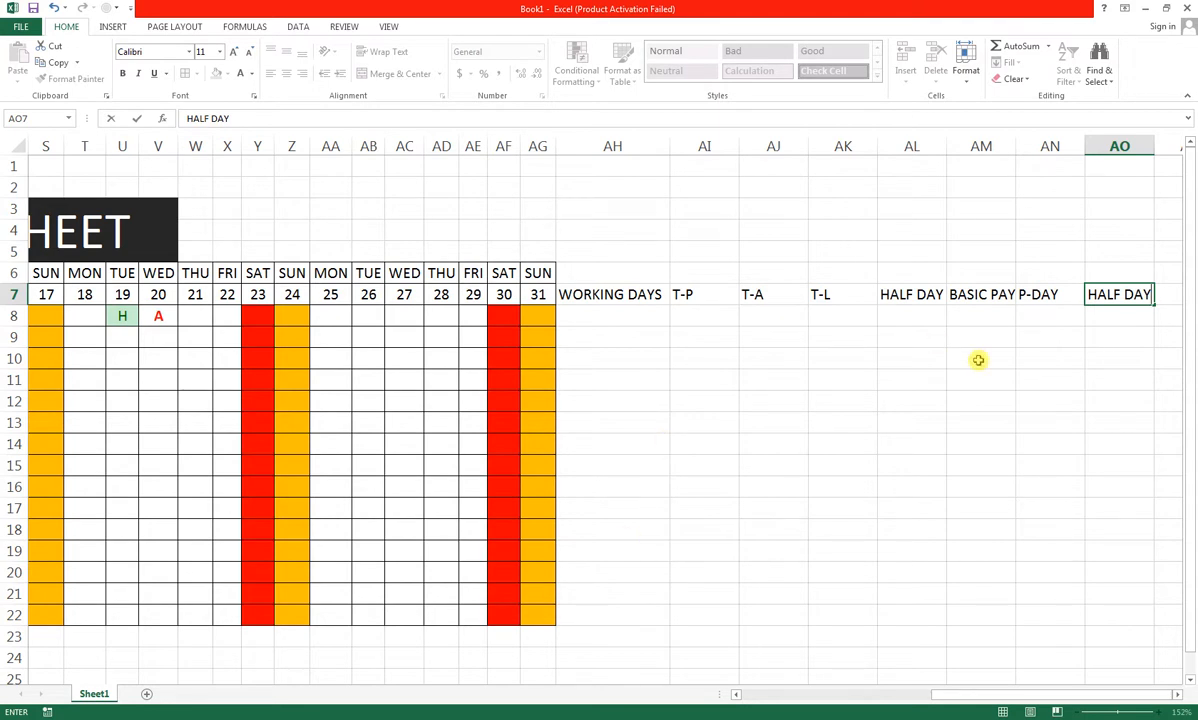
key(BackSpace)
key(BackSpace)
key(BackSpace)
key(BackSpace)
key(BackSpace)
key(BackSpace)
text(PAY)
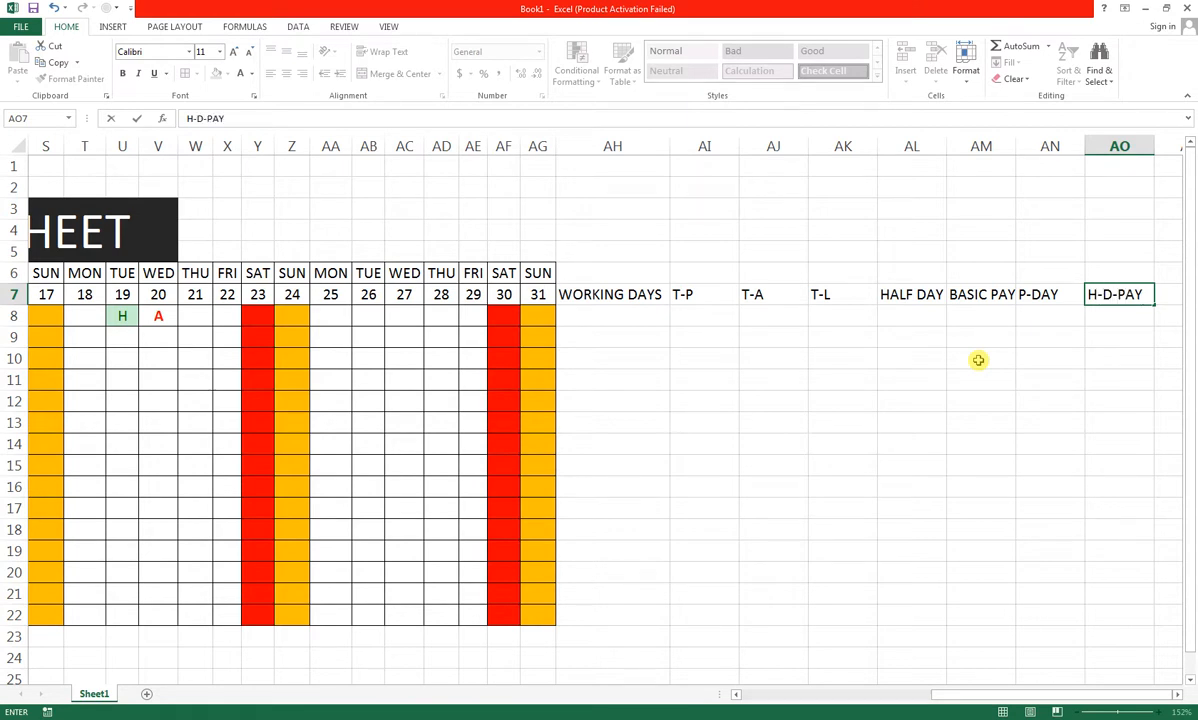
click(1087, 314)
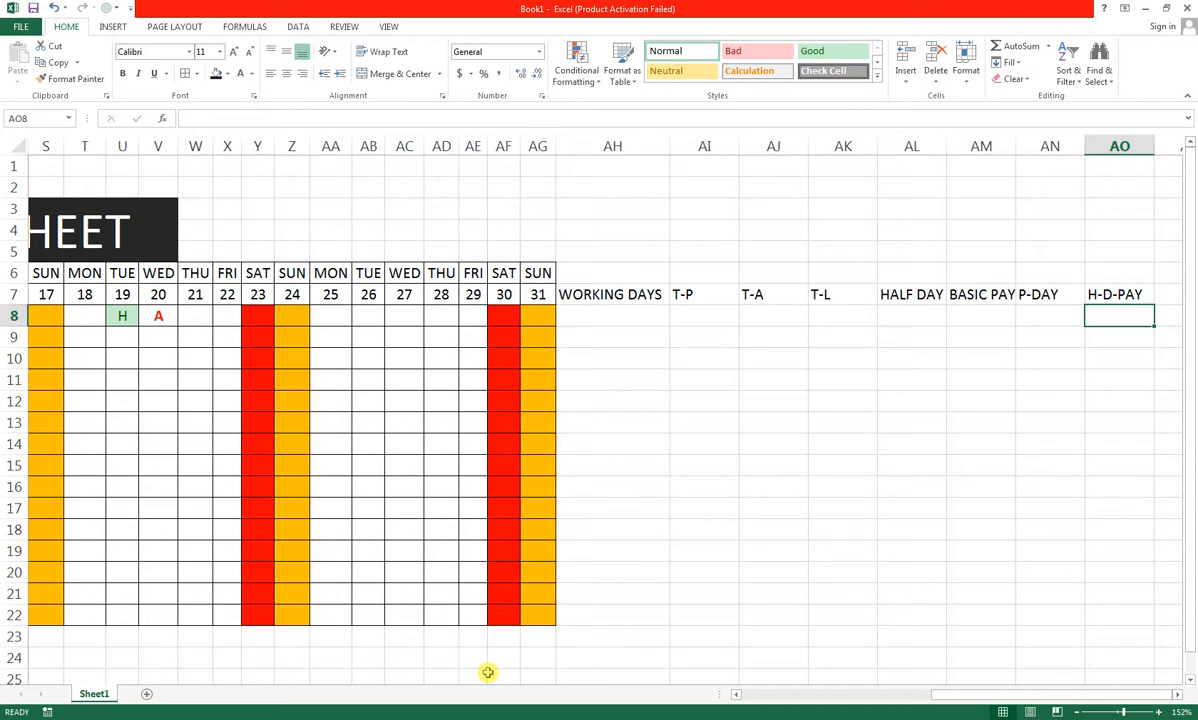
- Enter the headers SALARY PAY in AP7 and HRA in AQ7
key(Right)
key(Up)
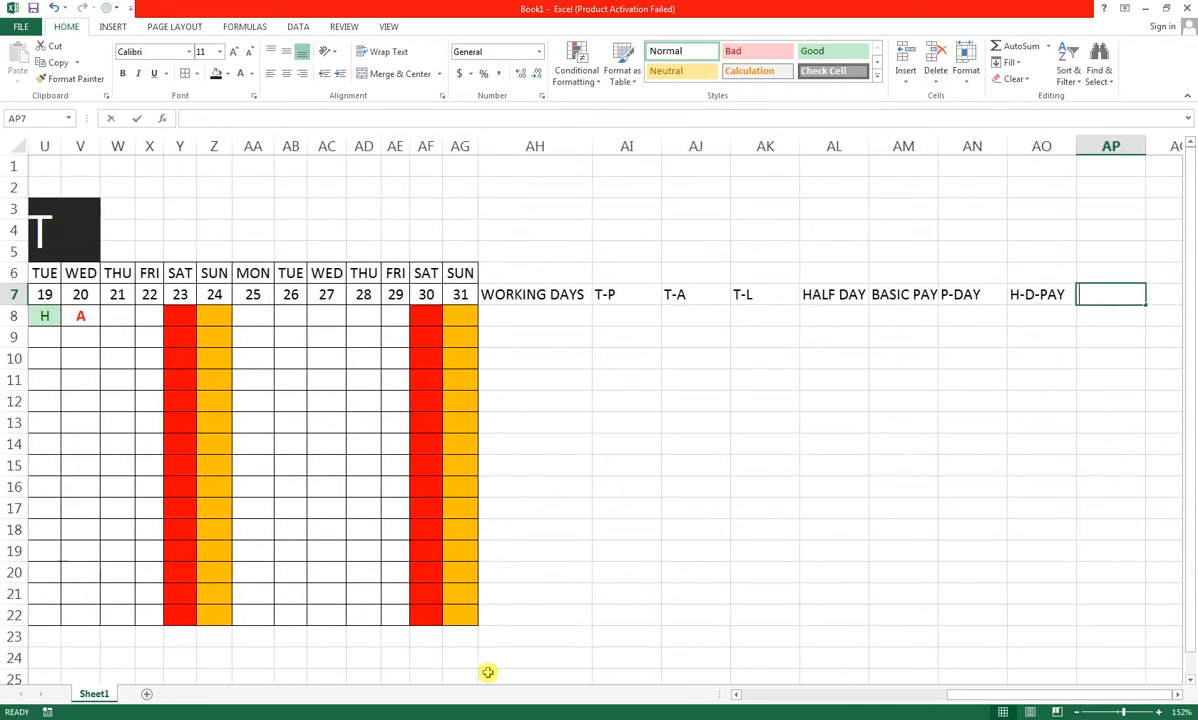
text(SALARY P)
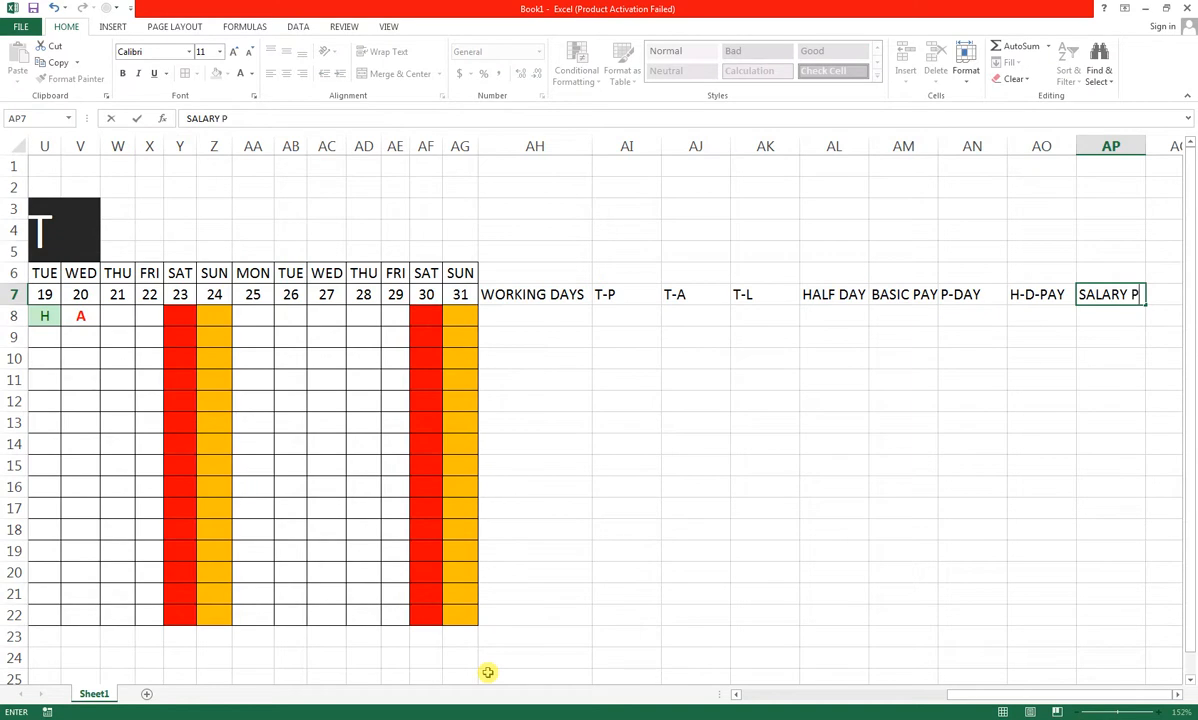
text(AY)
key(Tab)
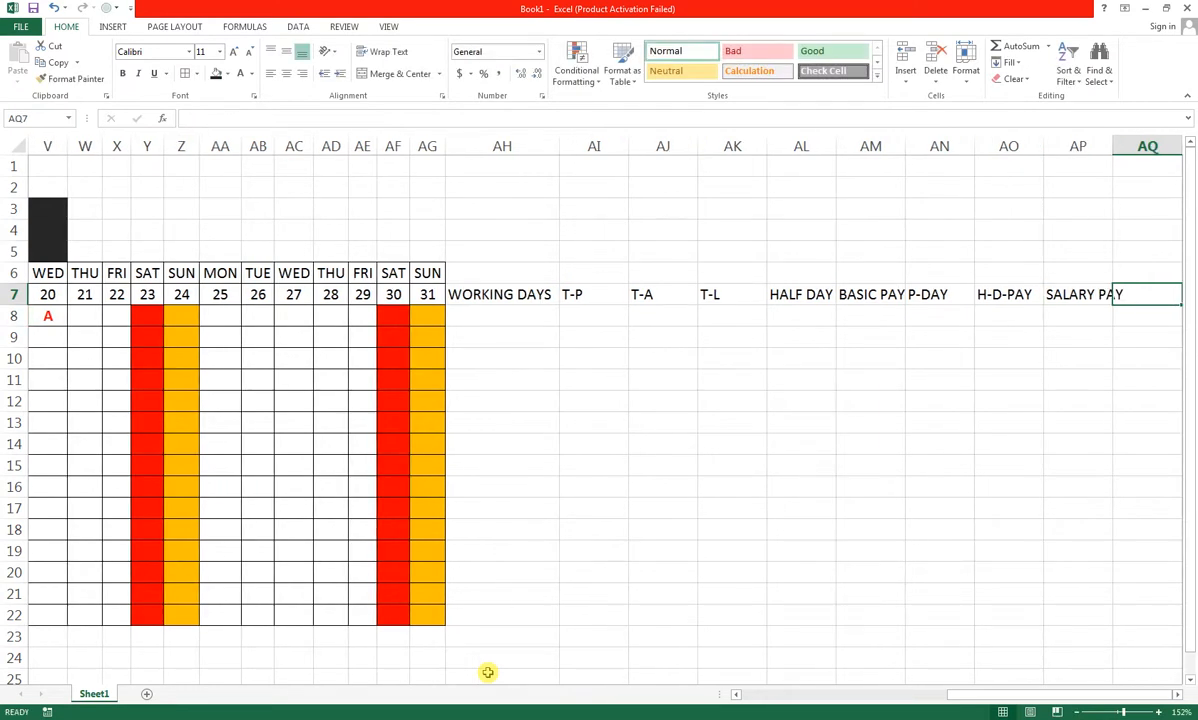
text(HR)
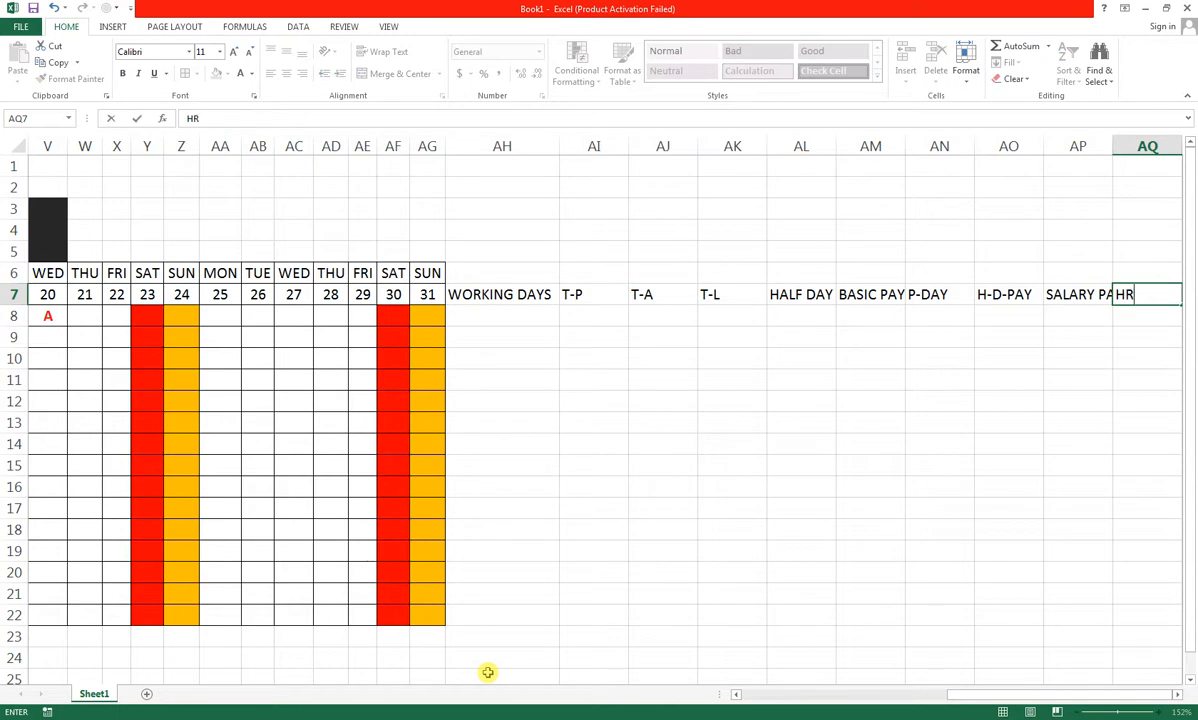
text(A)
key(Tab)
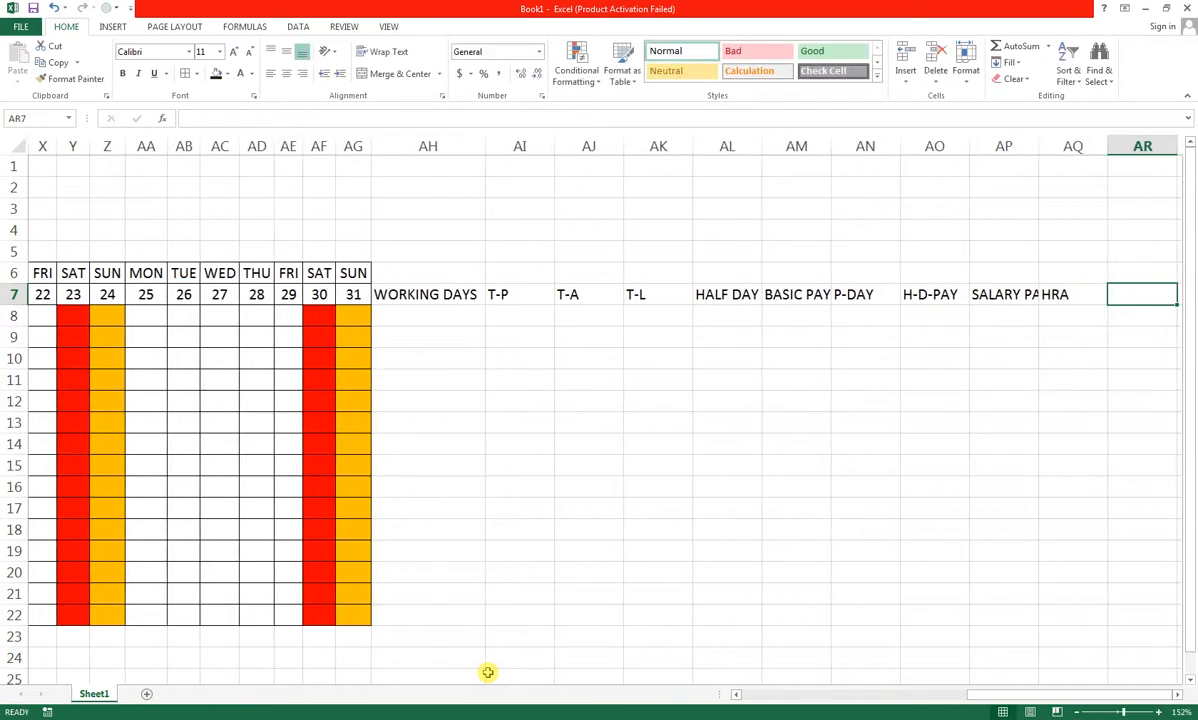
- Enter the headers CONVEYANCE in AR7 and BONUS in AS7
text(CONVE)
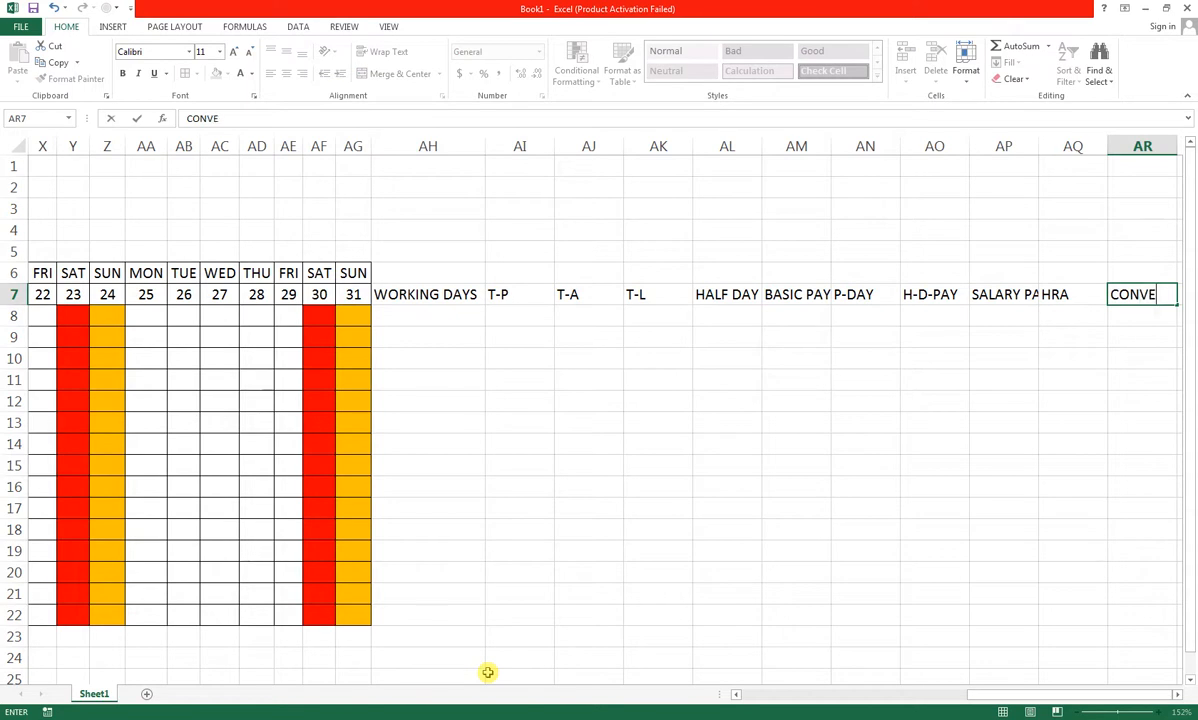
text(YANCE)
key(Tab)
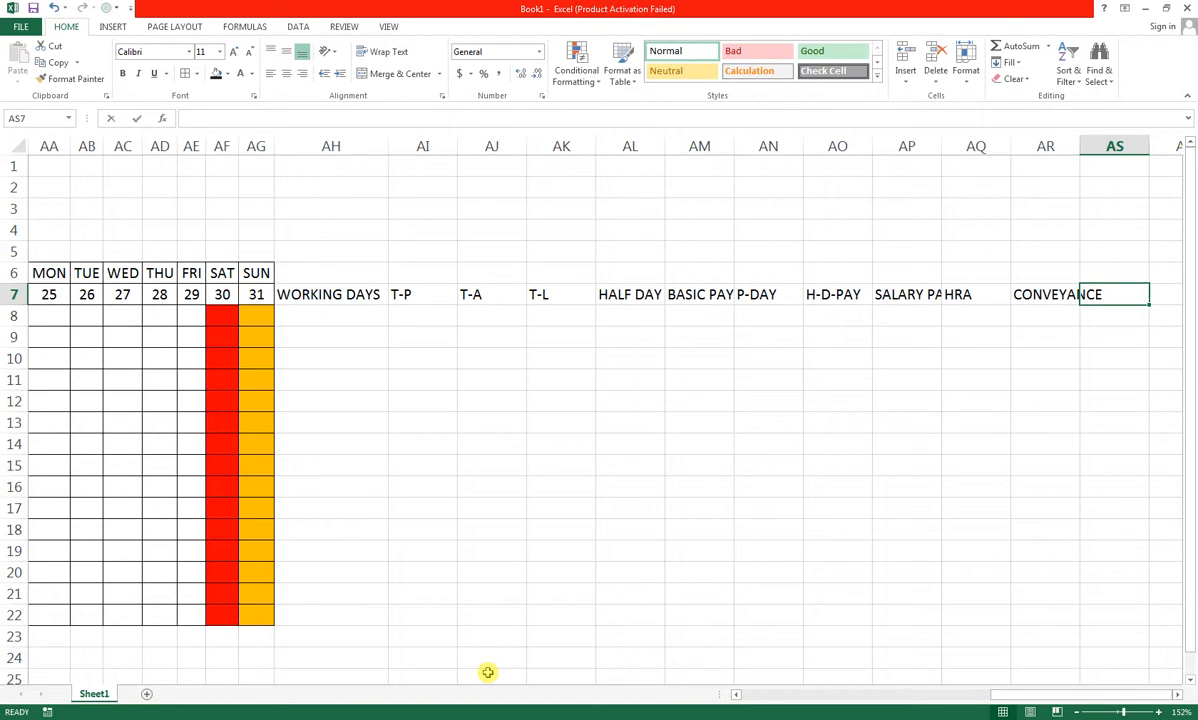
text(BONUS)
key(Tab)
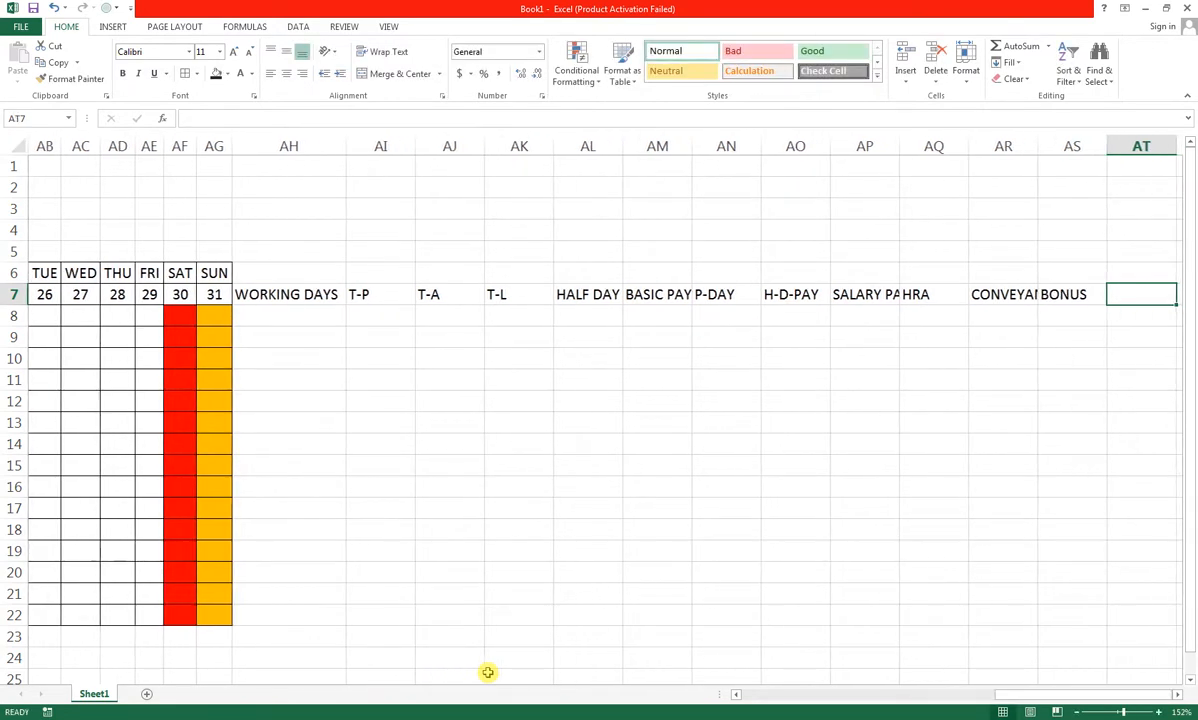
- Enter the header TOTAL SALARY in AT7
text(T)
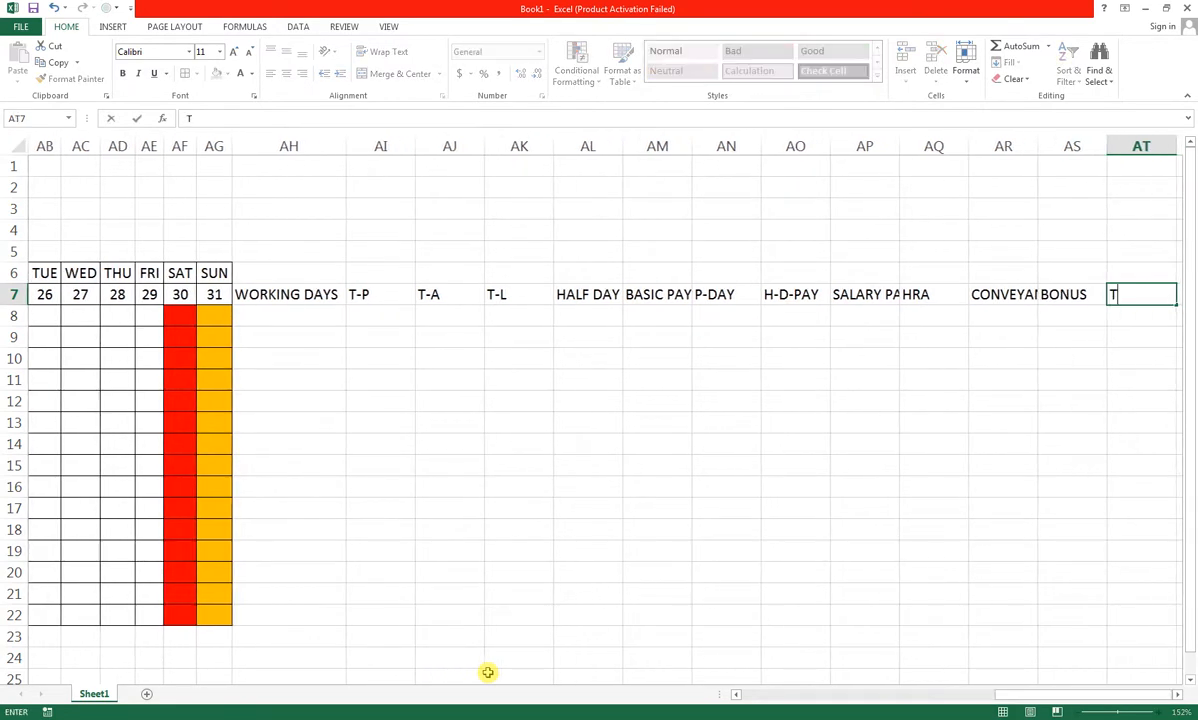
text(OT)
key(BackSpace)
text(OTAL SAL)
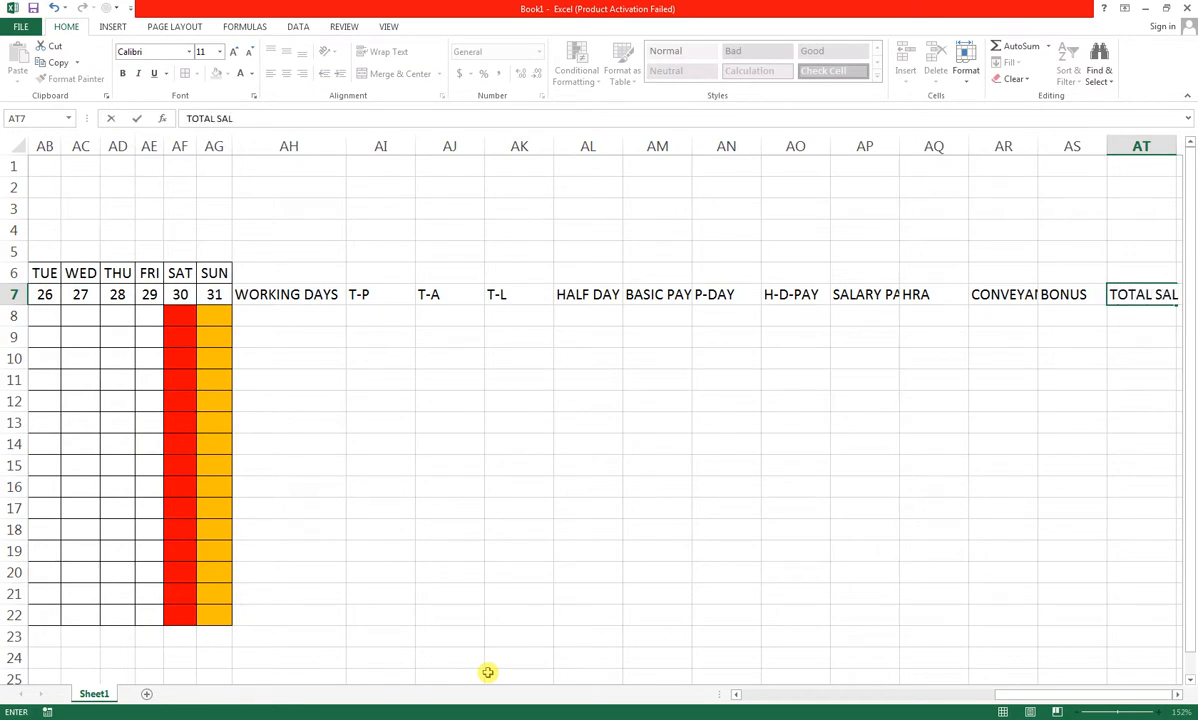
text(ARY)
key(Tab)
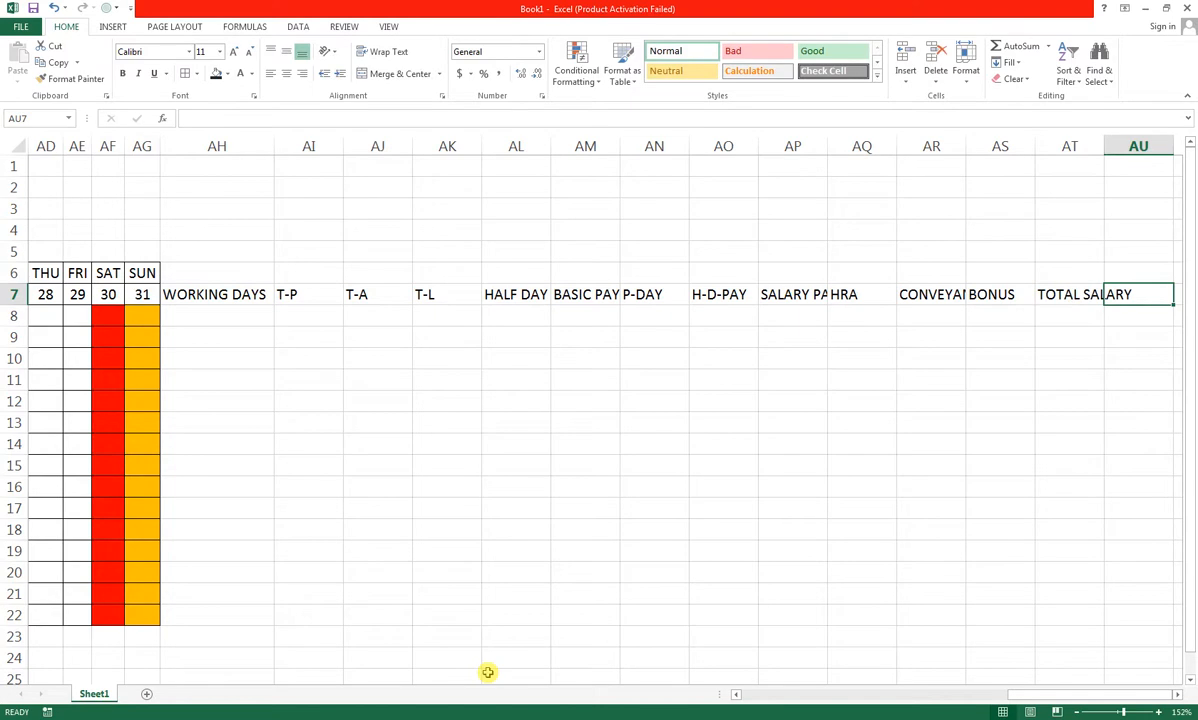
- Enter the headers TAX in AU7 and CANTEEN DEDUCTION in AV7
text(TAX)
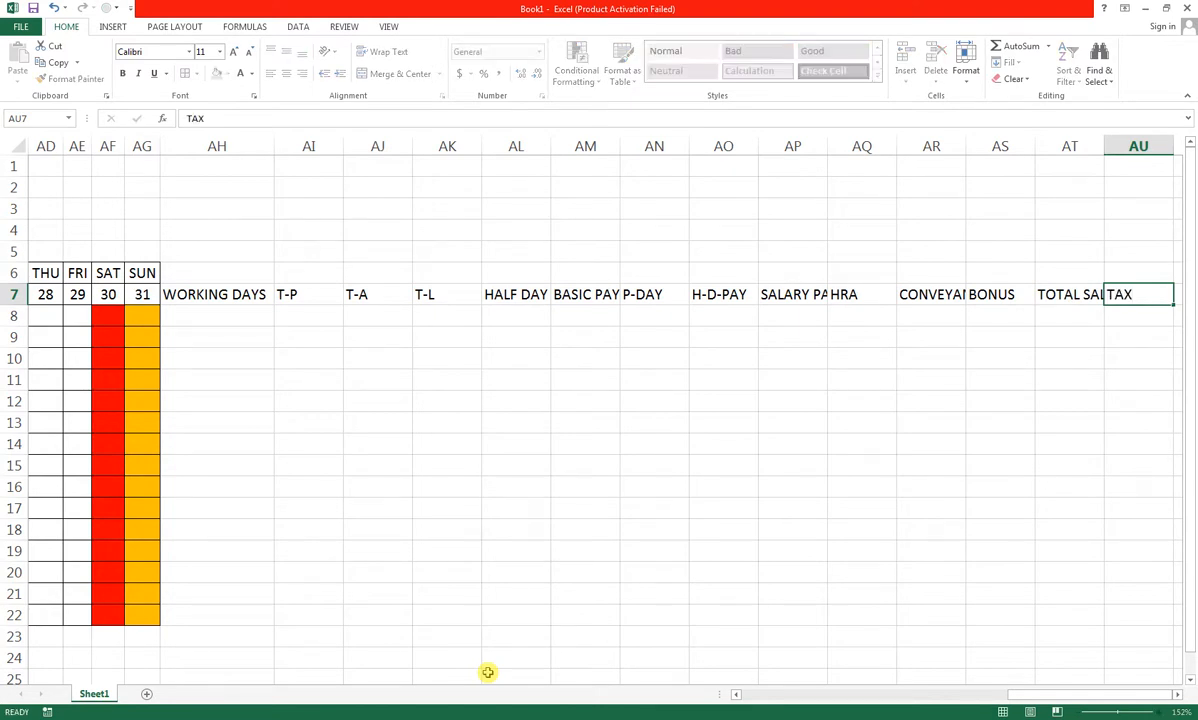
key(Tab)
text(CA)
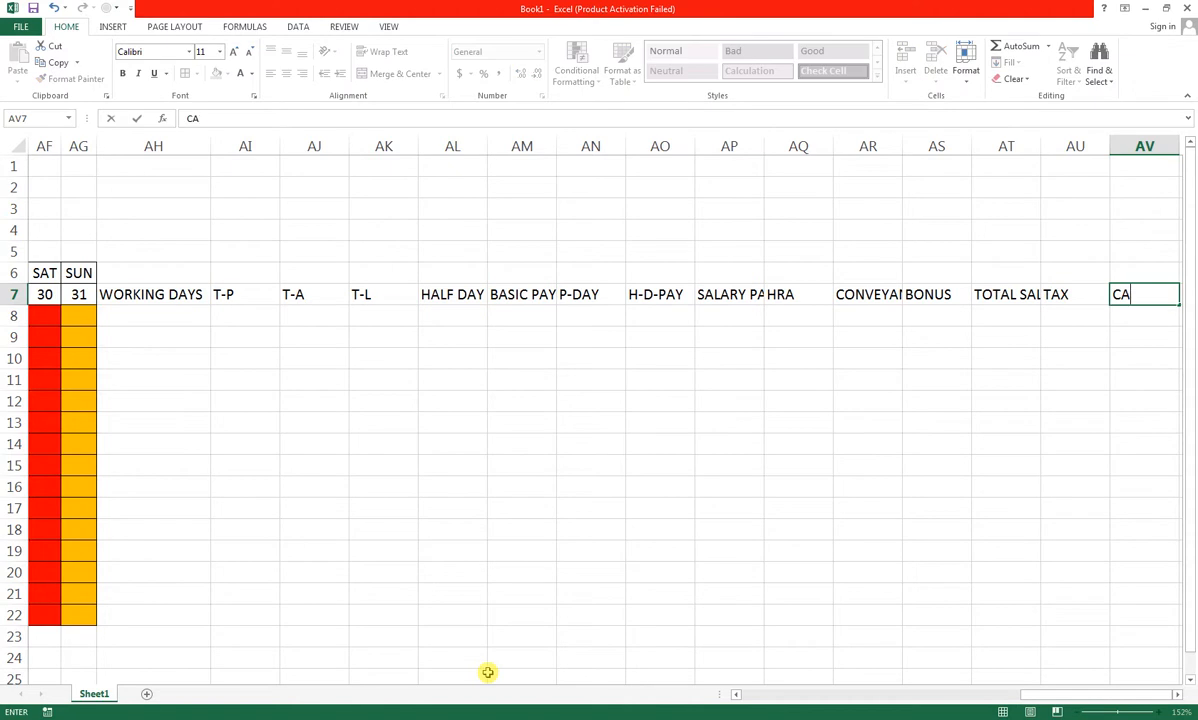
text(NTEEN D)
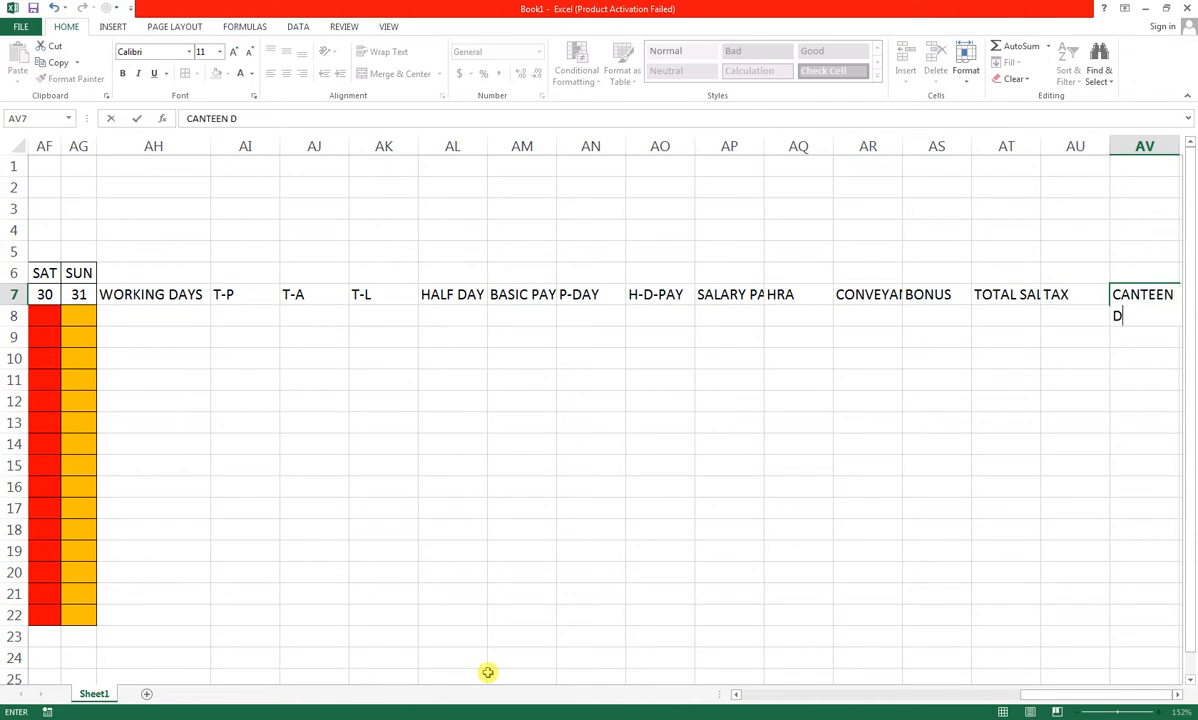
text(EDUCTION)
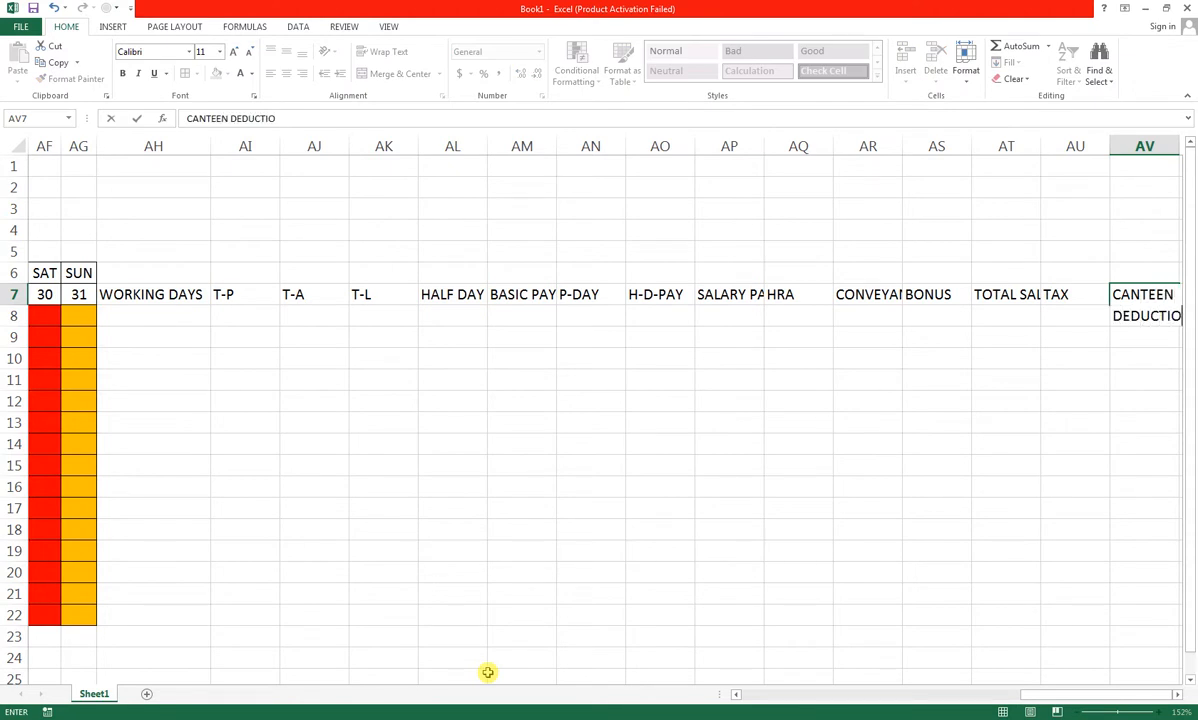
key(Tab)
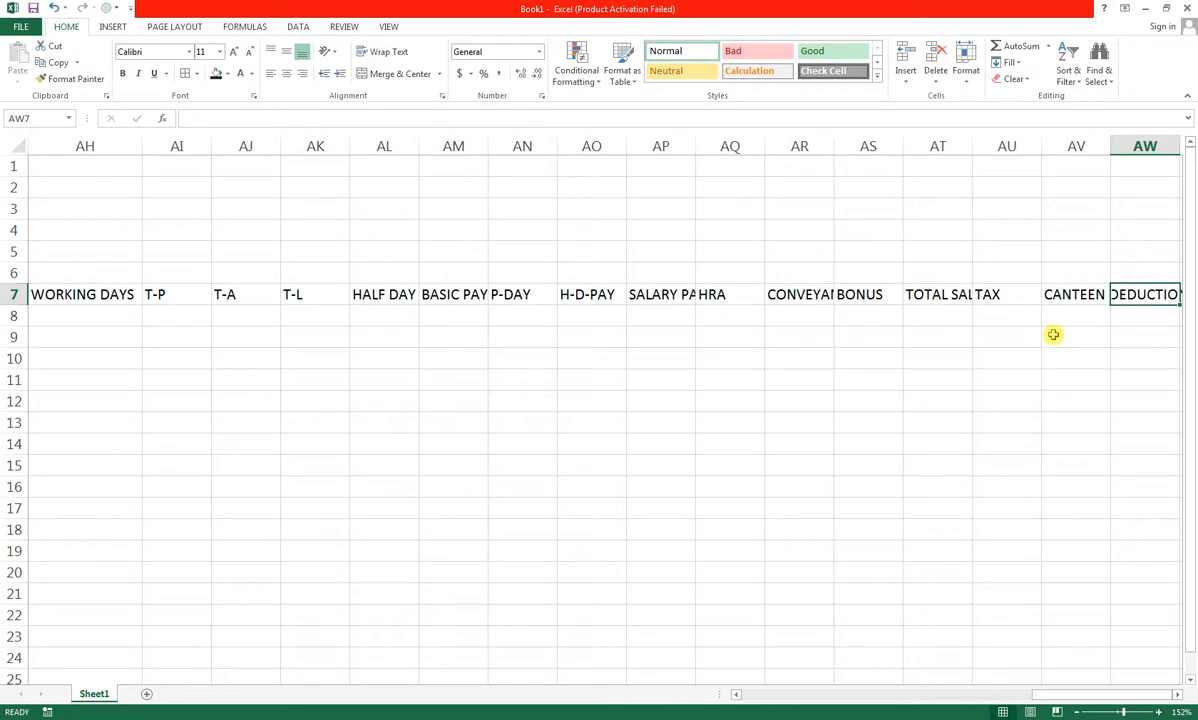
- Enter the header NET SALARY in AW7
text(NET SALAERY)
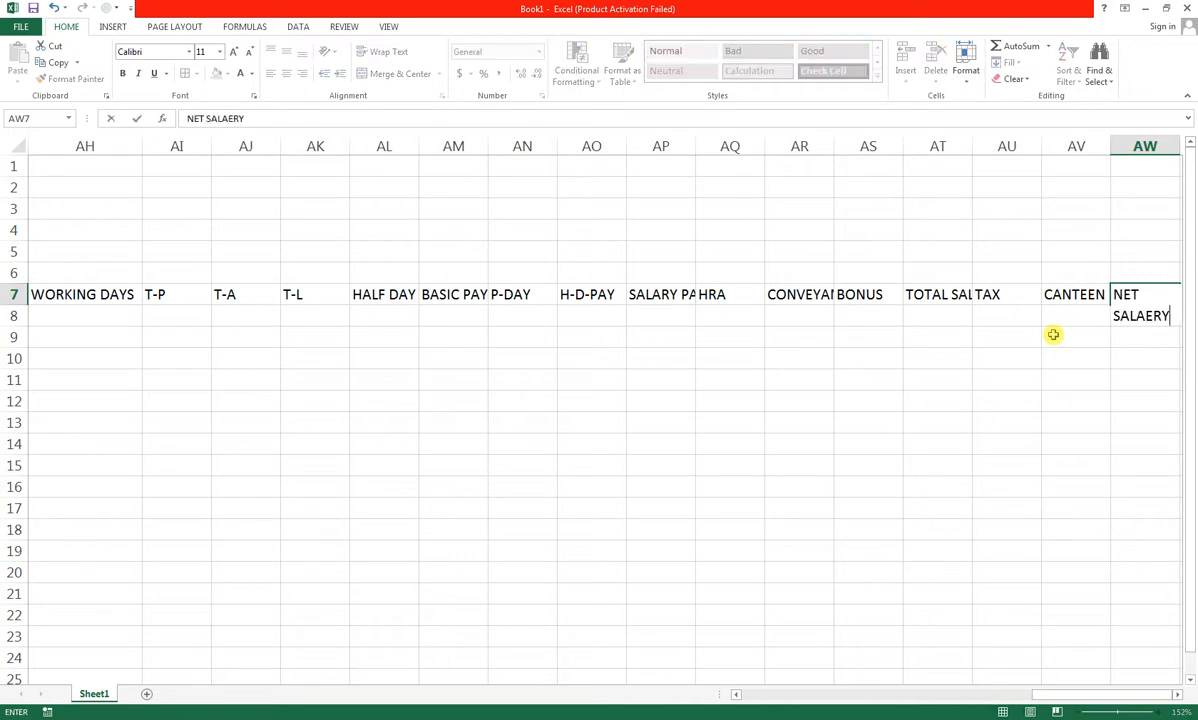
key(BackSpace)
key(BackSpace)
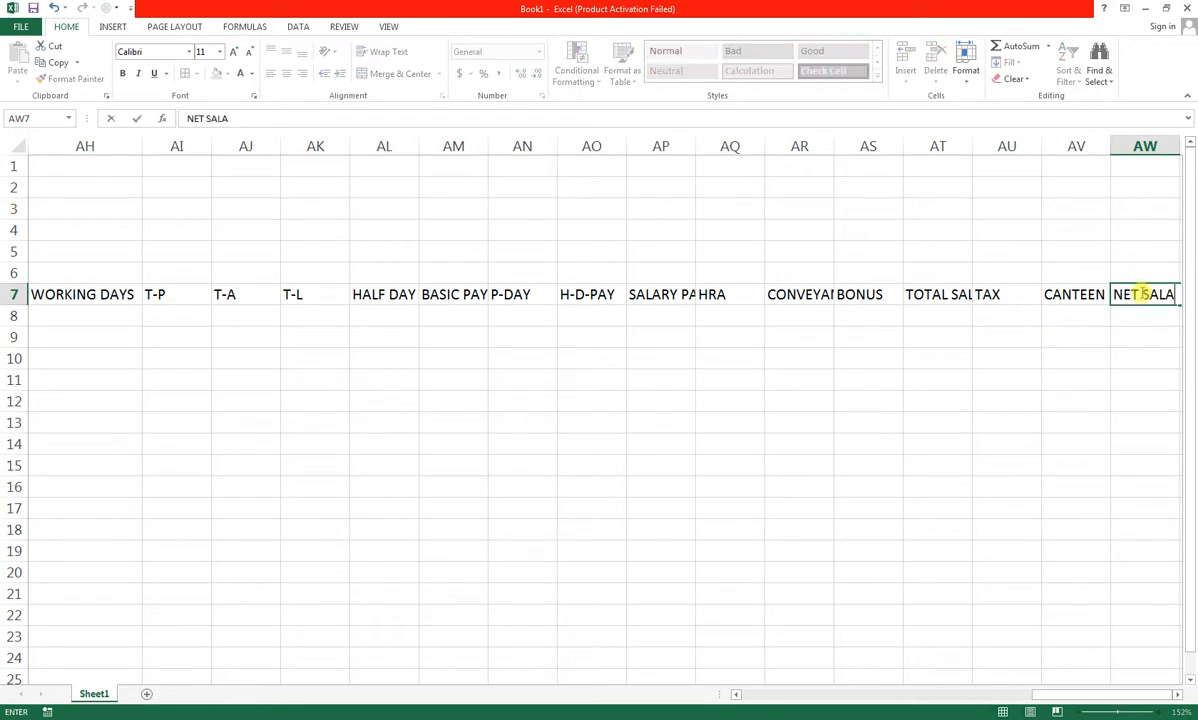
text(RY)
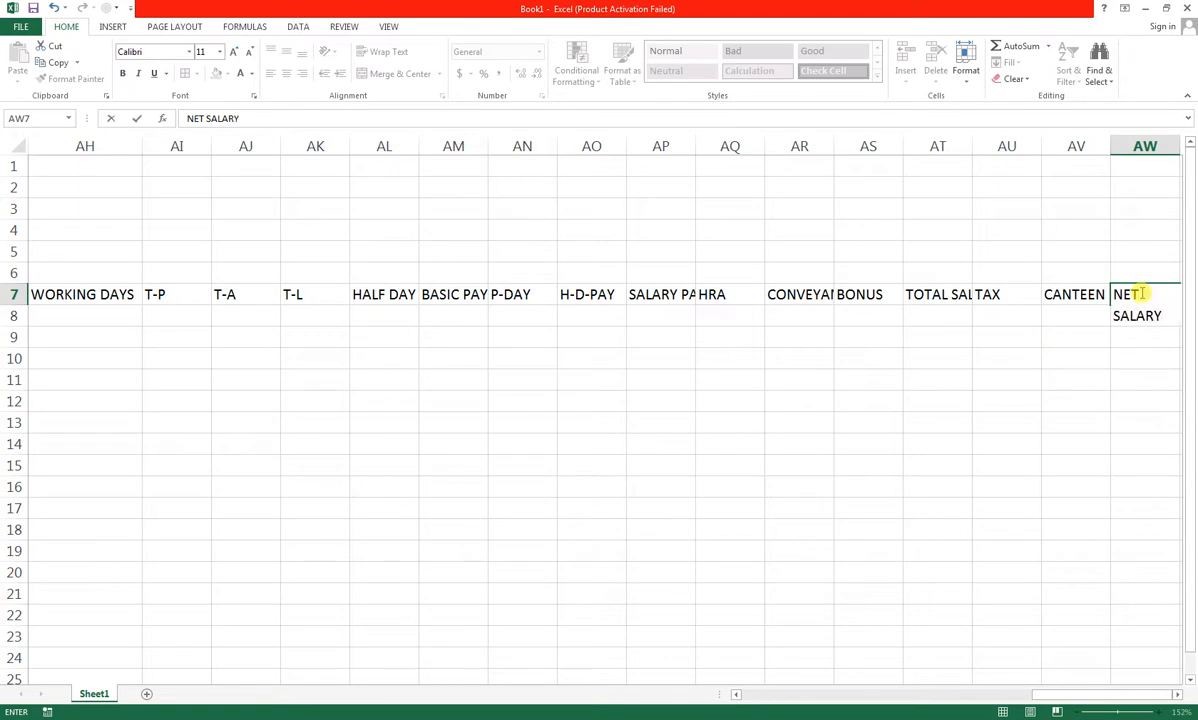
click(1080, 318)
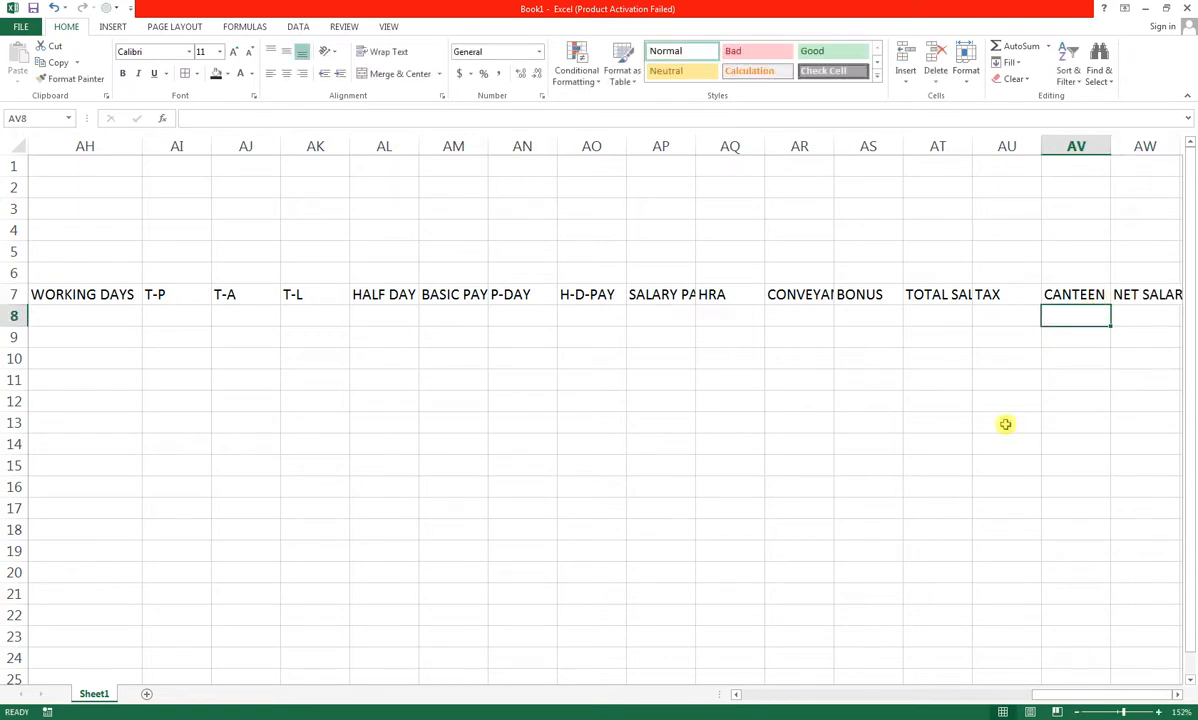
- Widen column AP so the full SALARY PAY header fits
drag(800, 380, 340, 312)
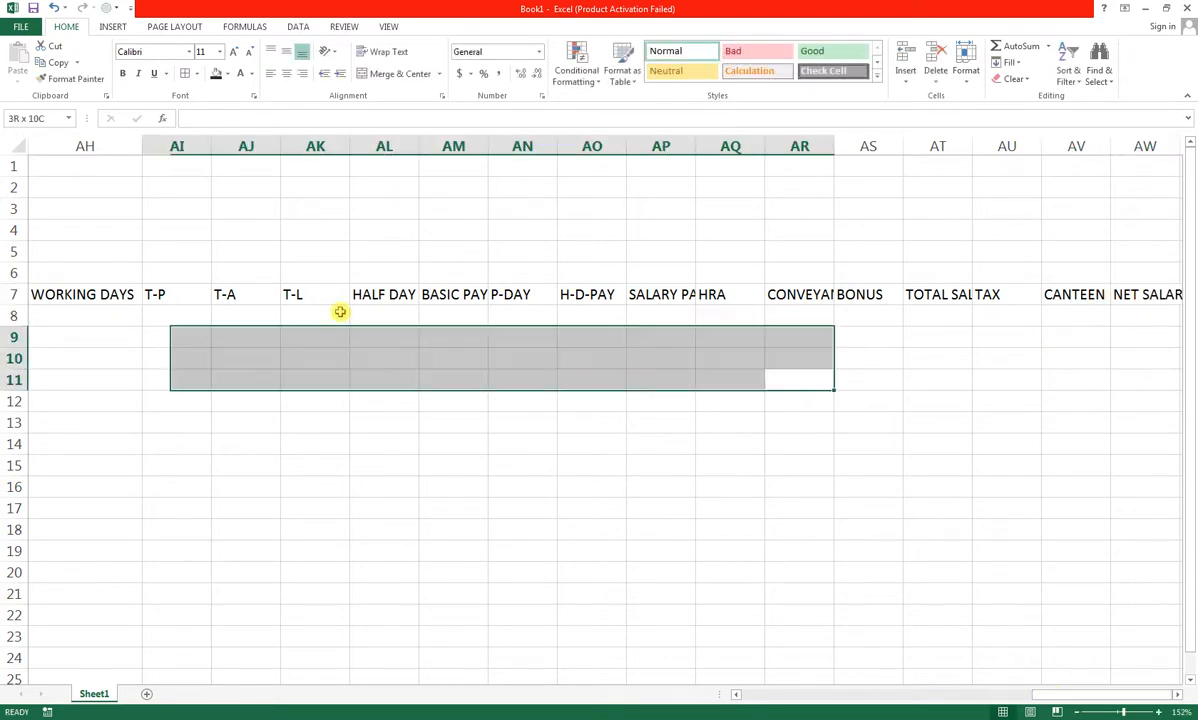
drag(695, 145, 713, 249)
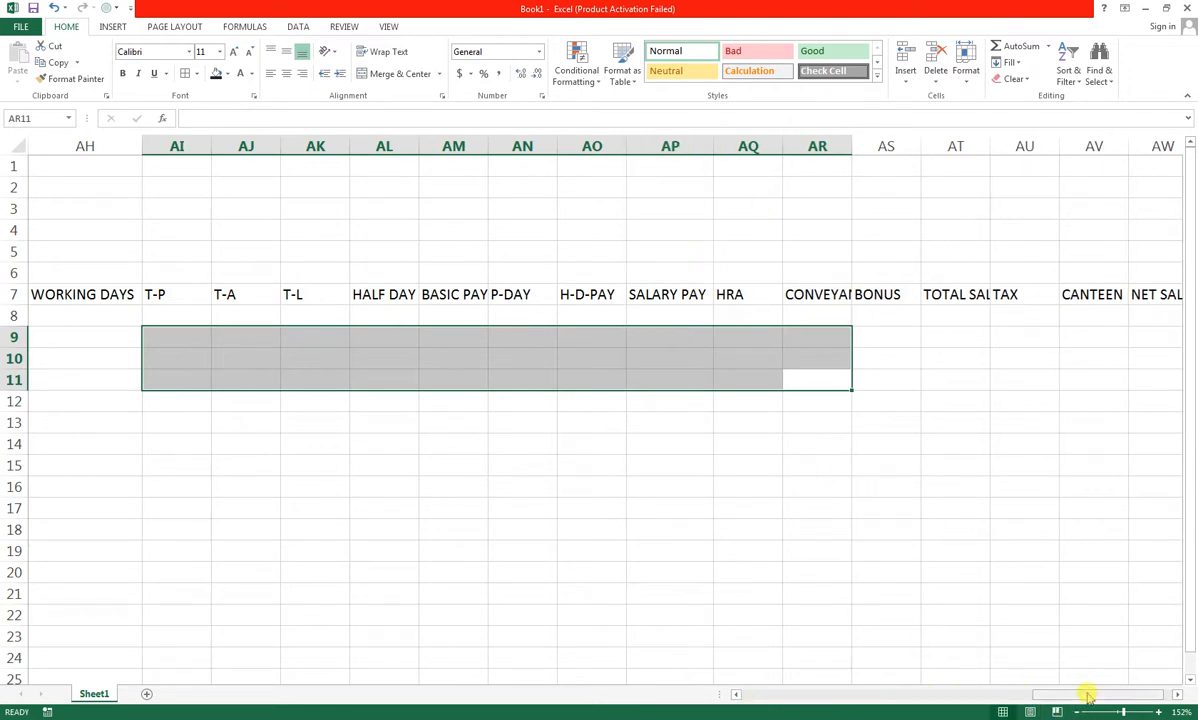
- Mark the first employee in row 8 as P on days 18, 21 and 22
drag(1088, 697, 834, 694)
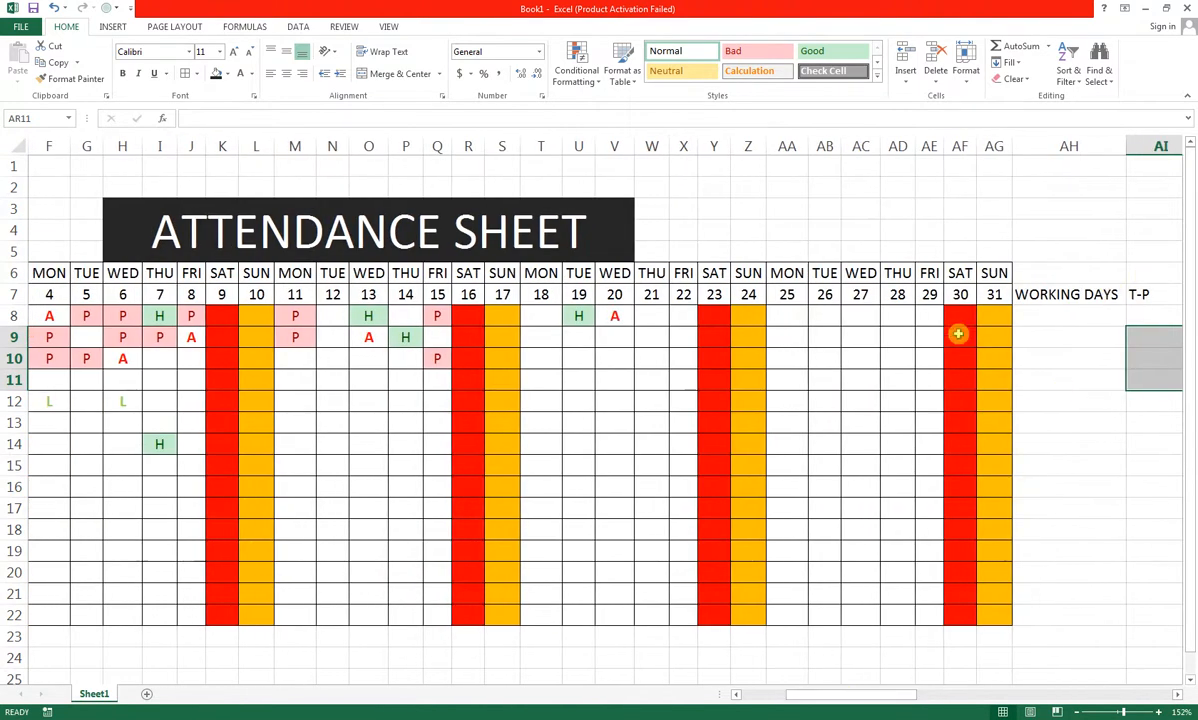
click(538, 309)
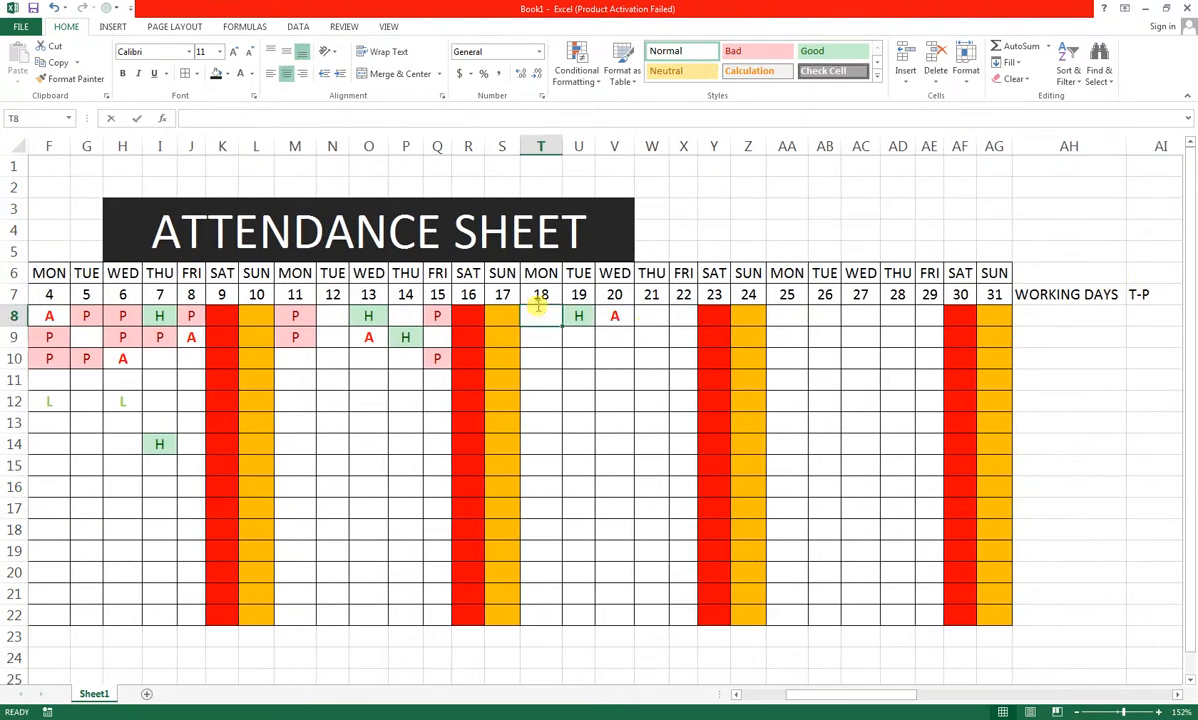
text(P)
key(Right)
key(Right)
key(Right)
key(Right)
text(P)
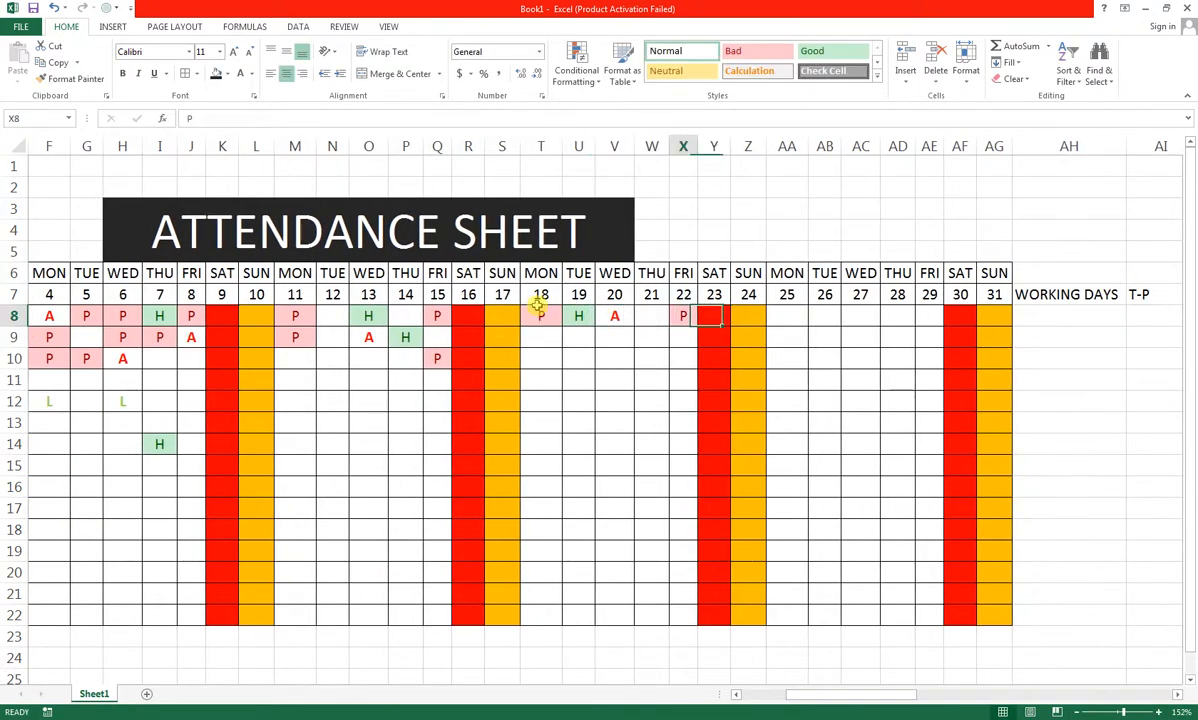
key(Left)
text(P)
key(Right)
key(Right)
key(Right)
key(Right)
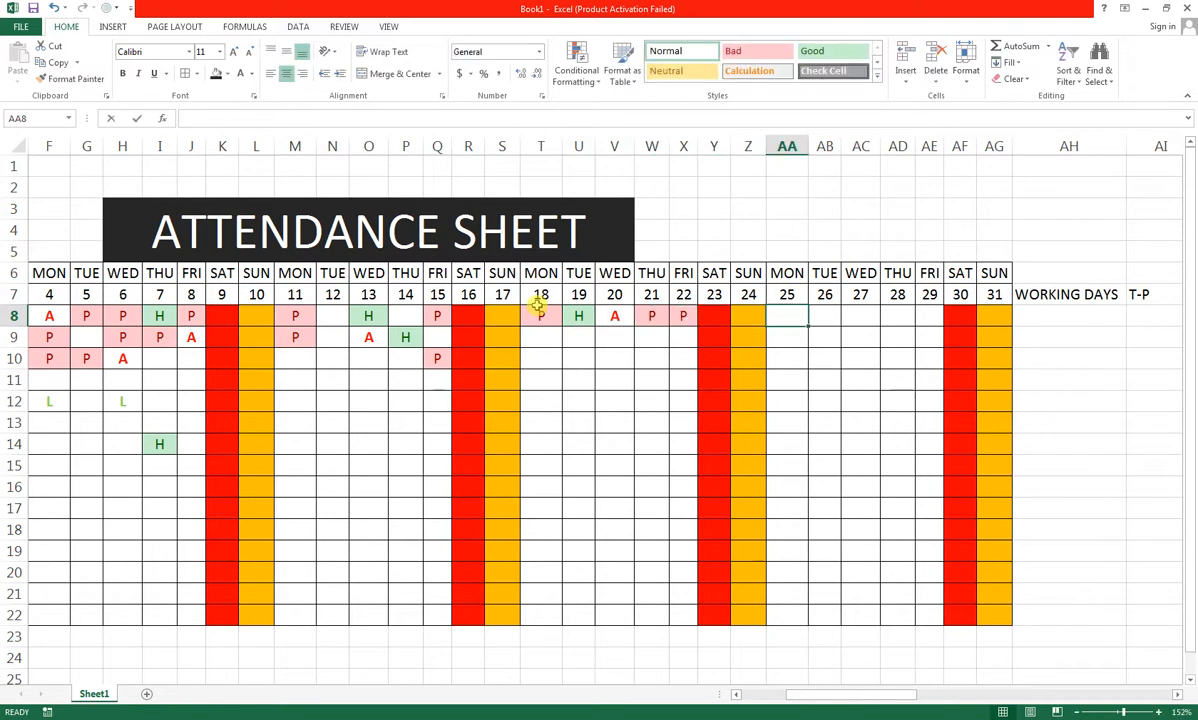
- Mark the first employee in row 8 as A on day 25 and P on days 26 through 29
text(A)
key(Right)
text(P)
key(Right)
text(P)
key(Right)
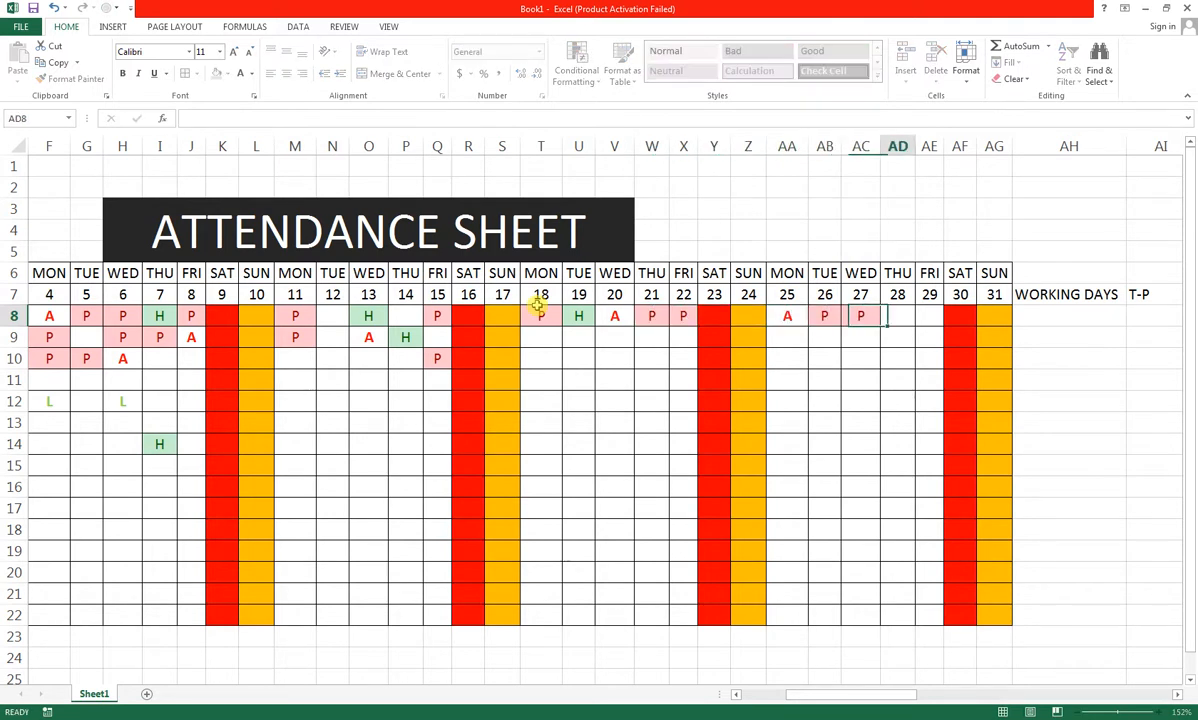
text(P)
key(Right)
text(P)
key(Right)
key(Right)
key(Right)
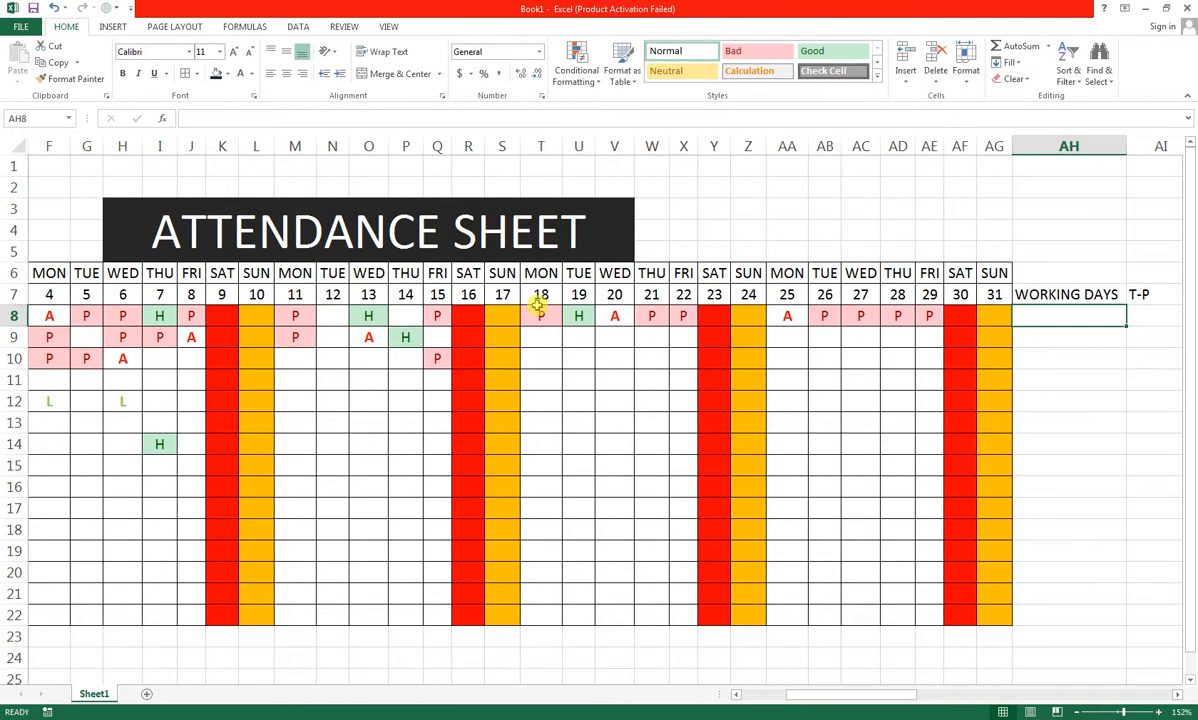
- Enter =COUNTA(C8:AG8) in AH8 under WORKING DAYS and fill the formula down to AH22
text(=COU)
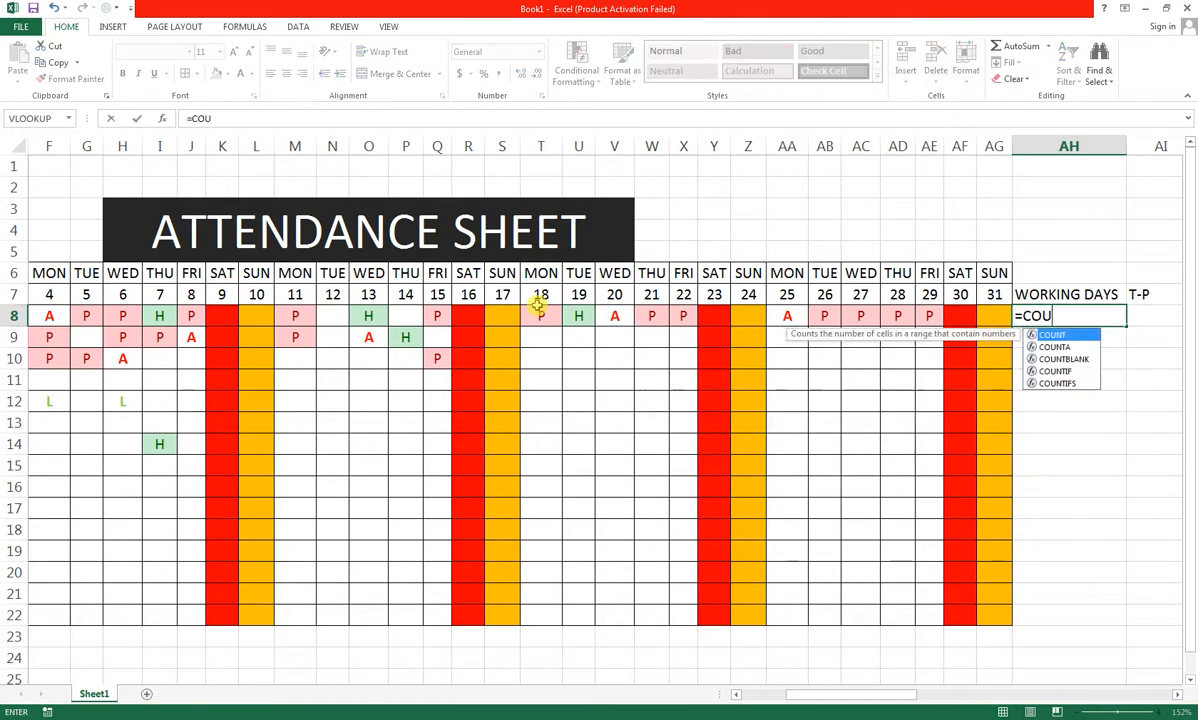
text(NTA()
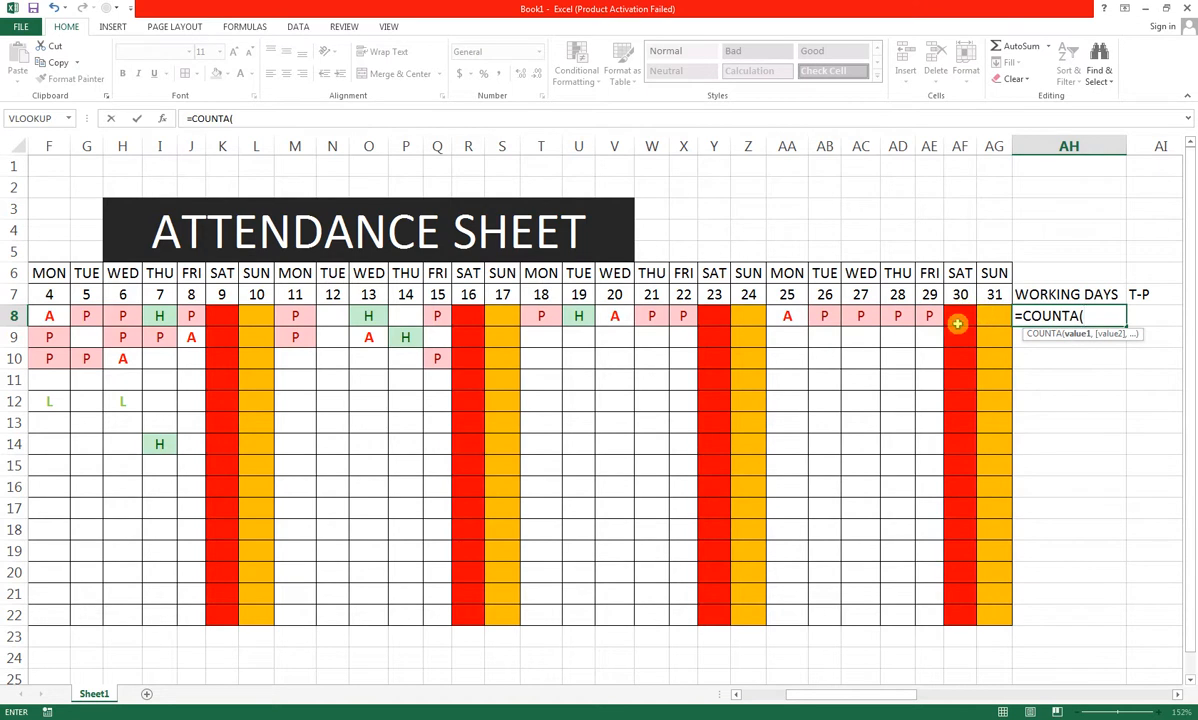
drag(988, 315, 176, 315)
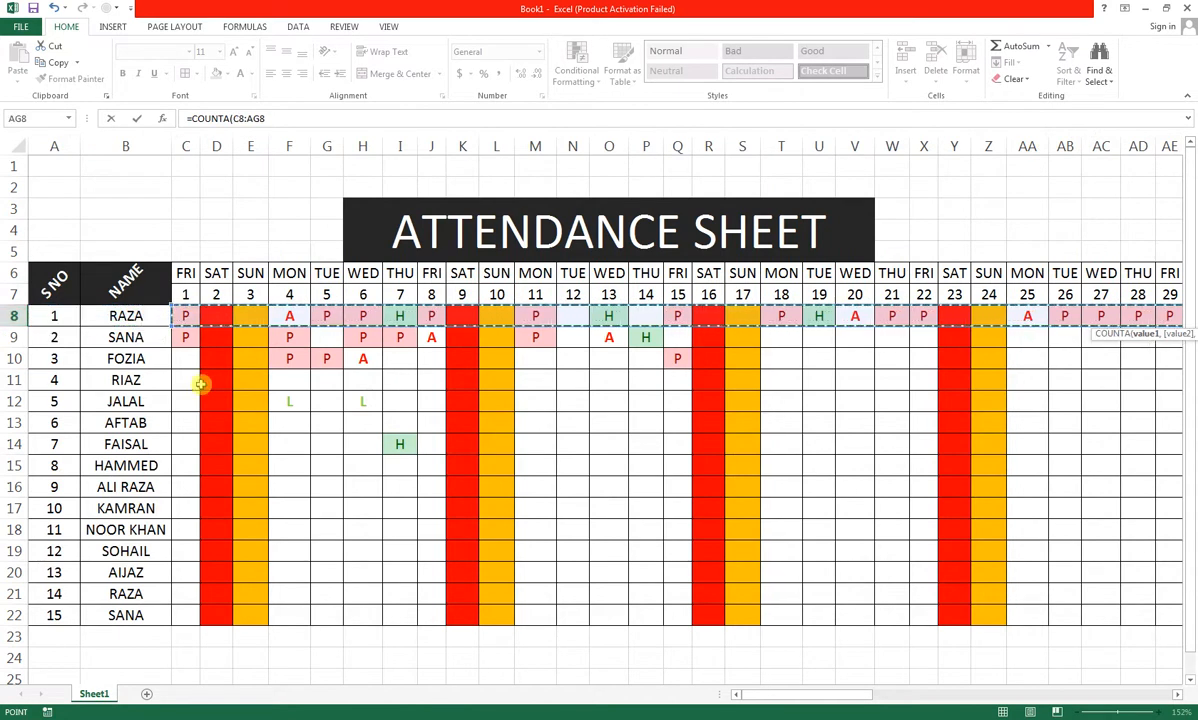
key(Return)
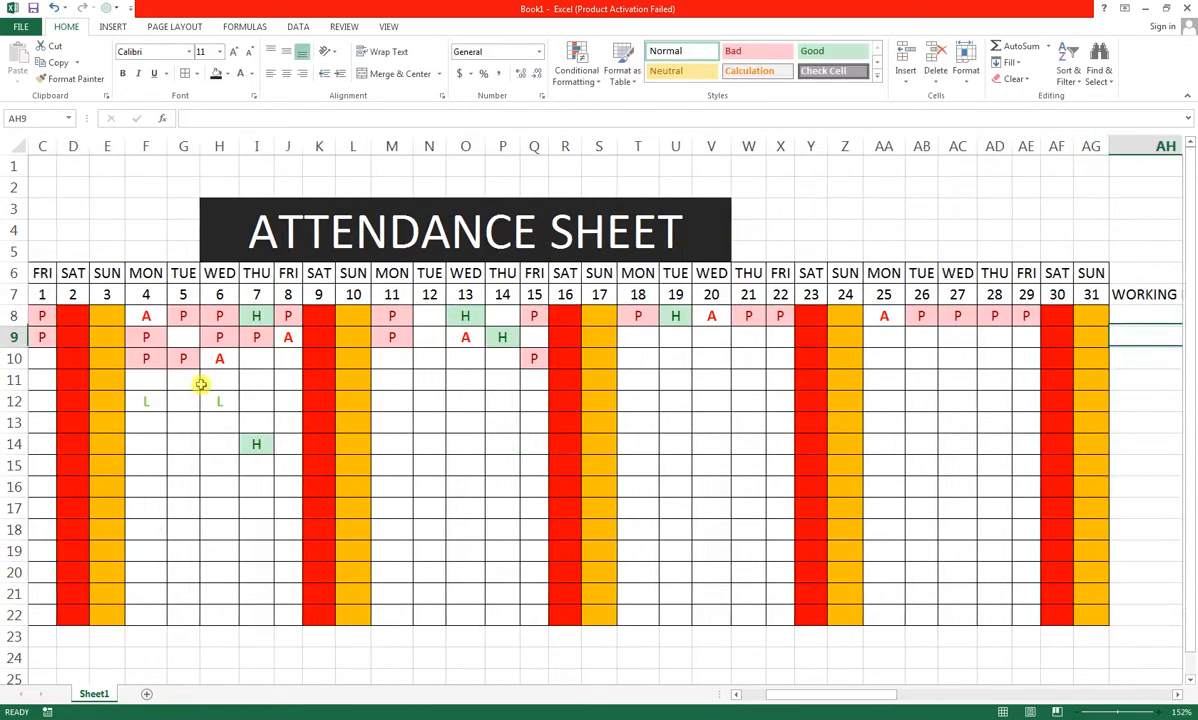
click(1150, 316)
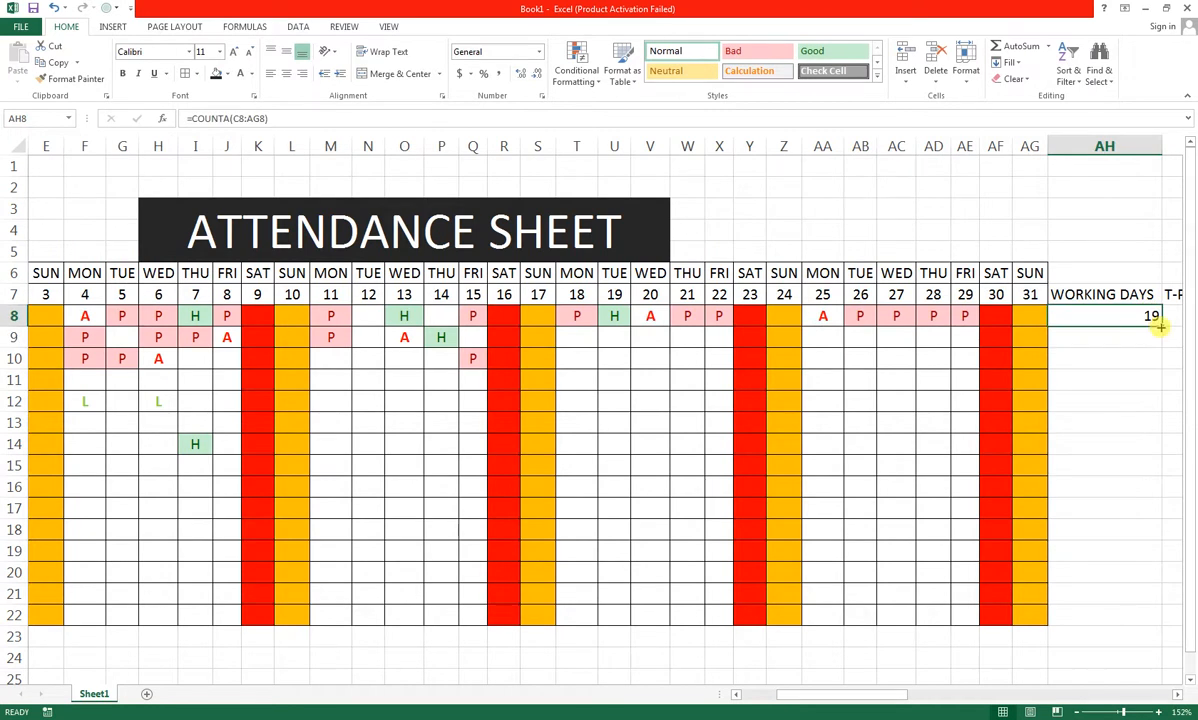
double_click(1161, 325)
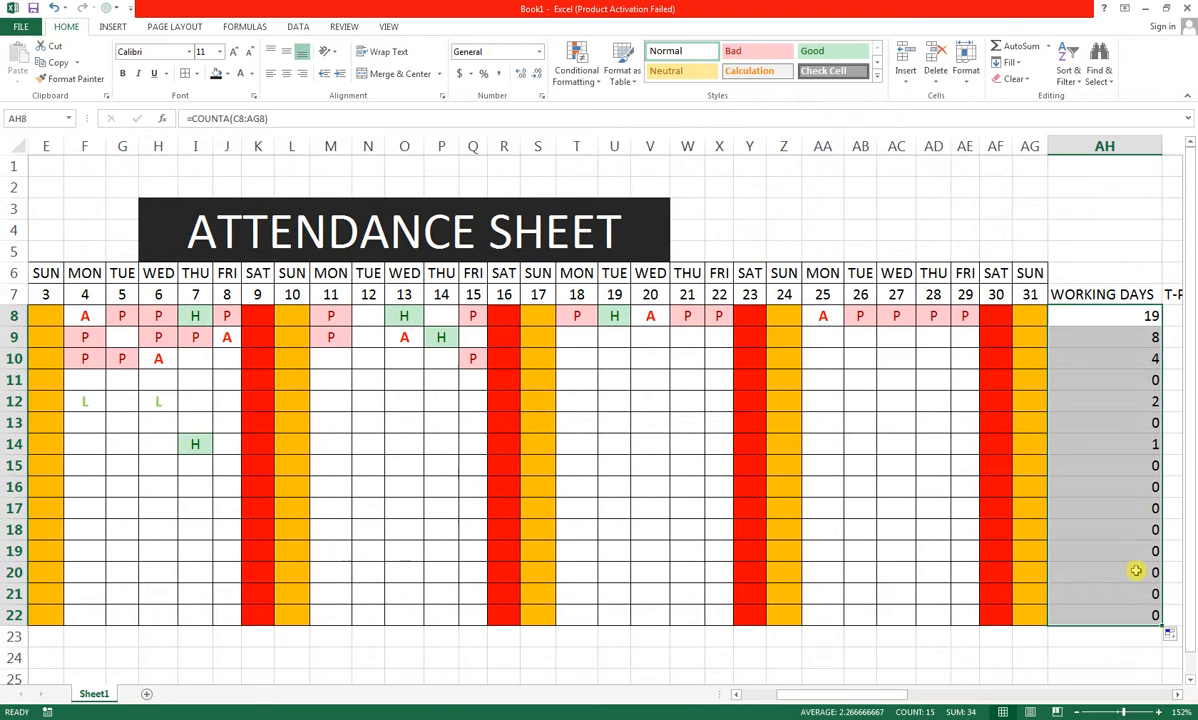
- Enter =COUNTIF(C8:AG8,"P") in AI8 under T-P to count the first employee's present days
drag(1168, 337, 976, 313)
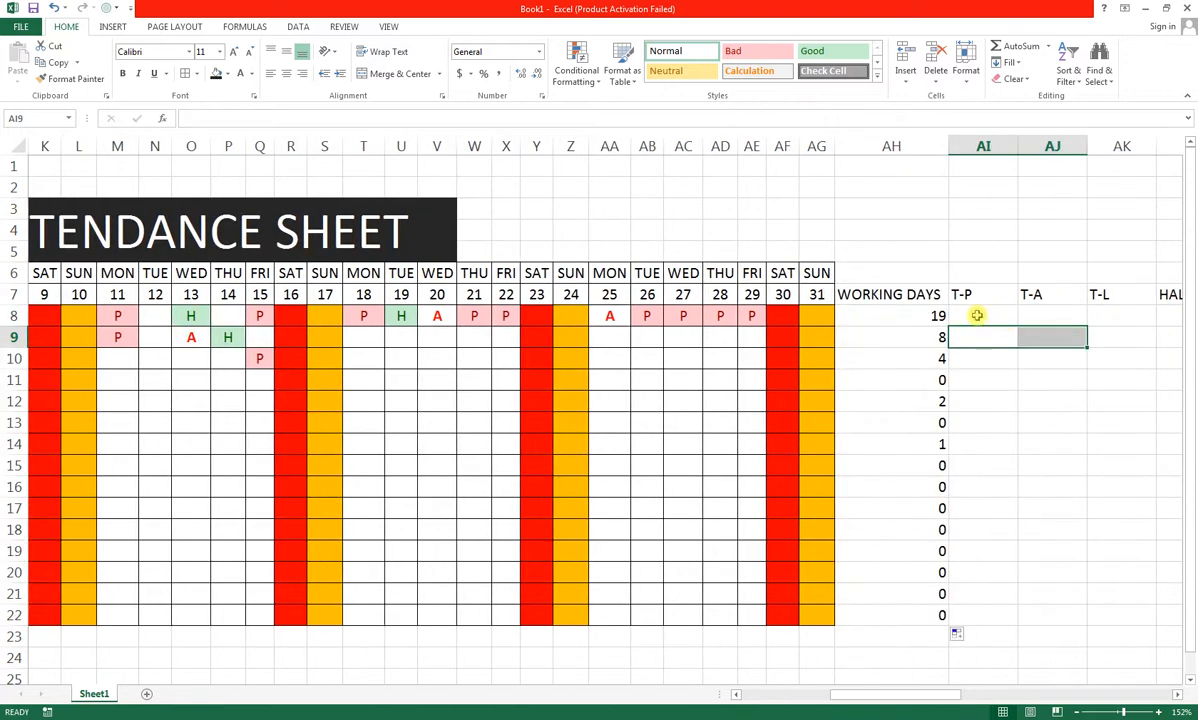
click(976, 315)
text(=)
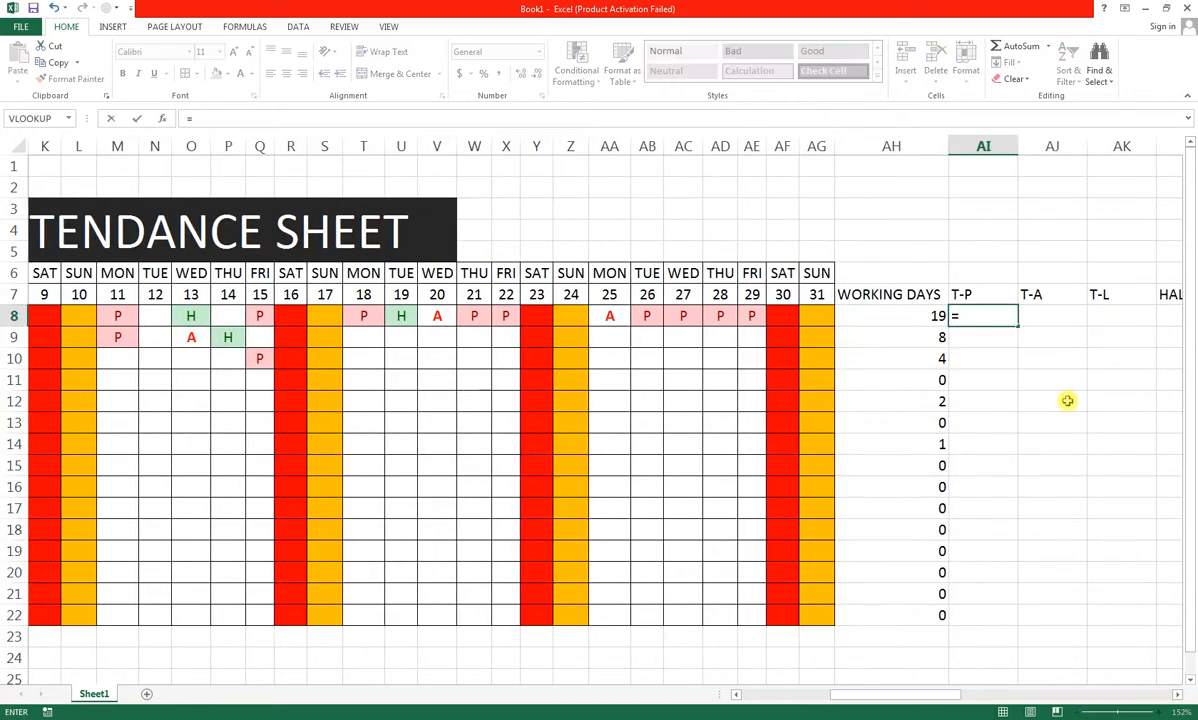
text(C)
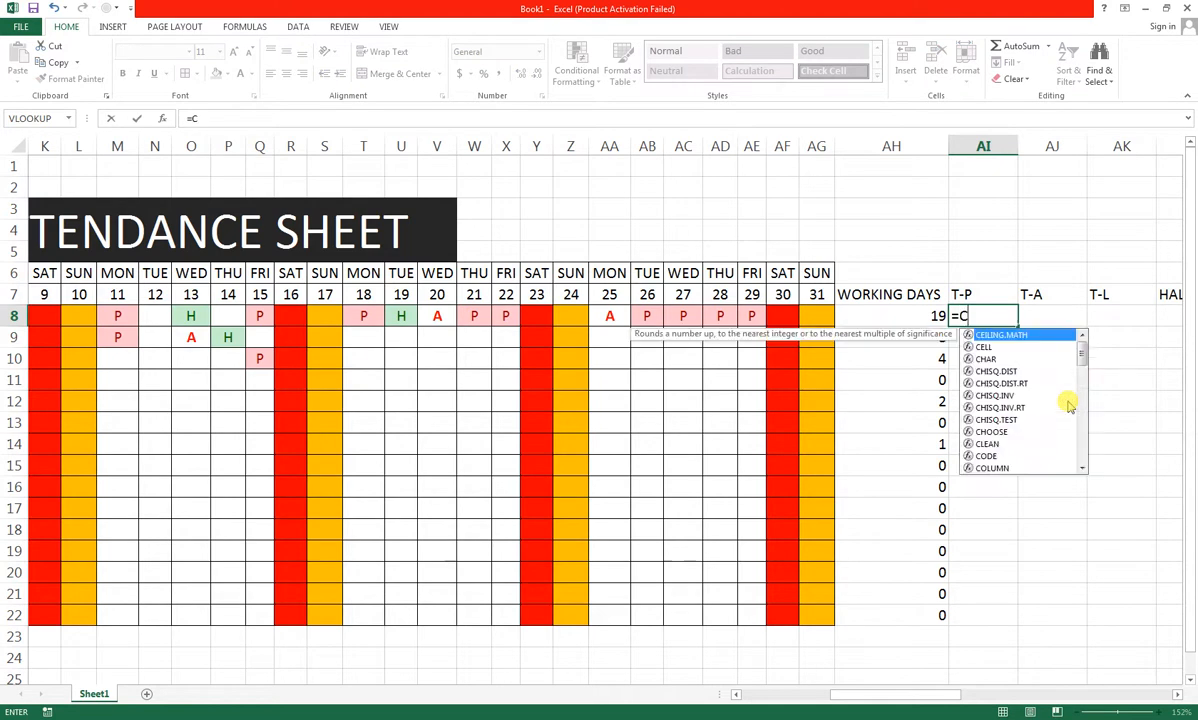
text(OUNTIF()
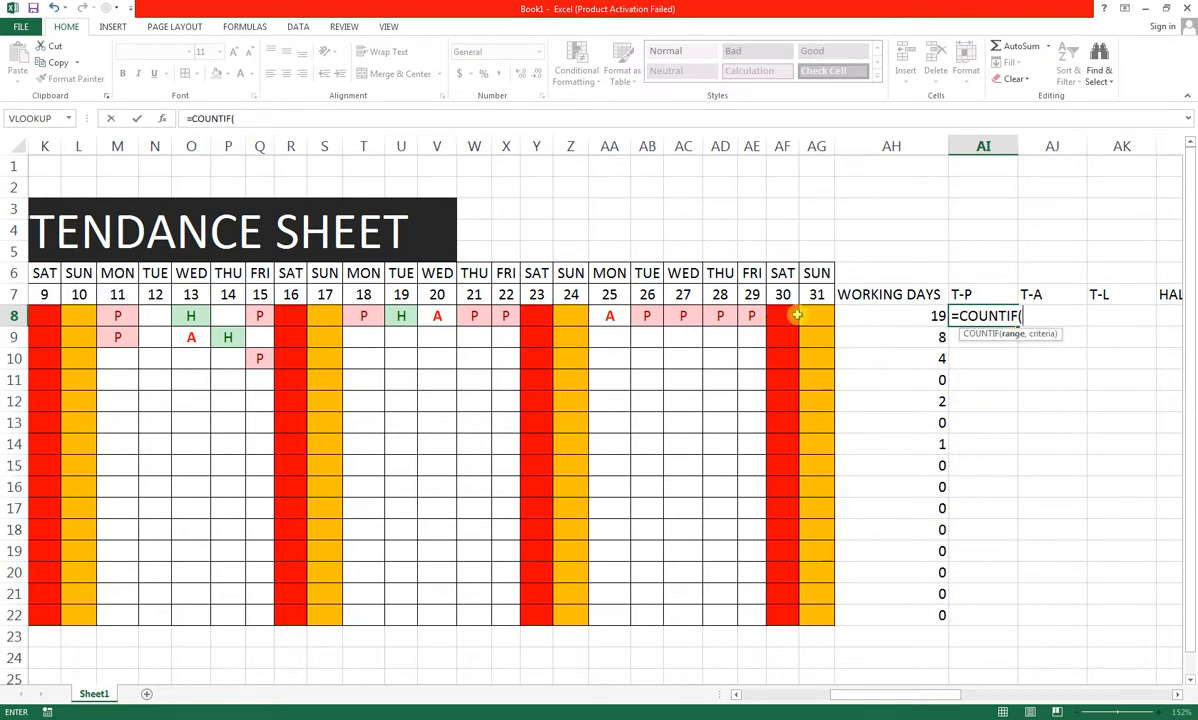
drag(812, 316, 179, 315)
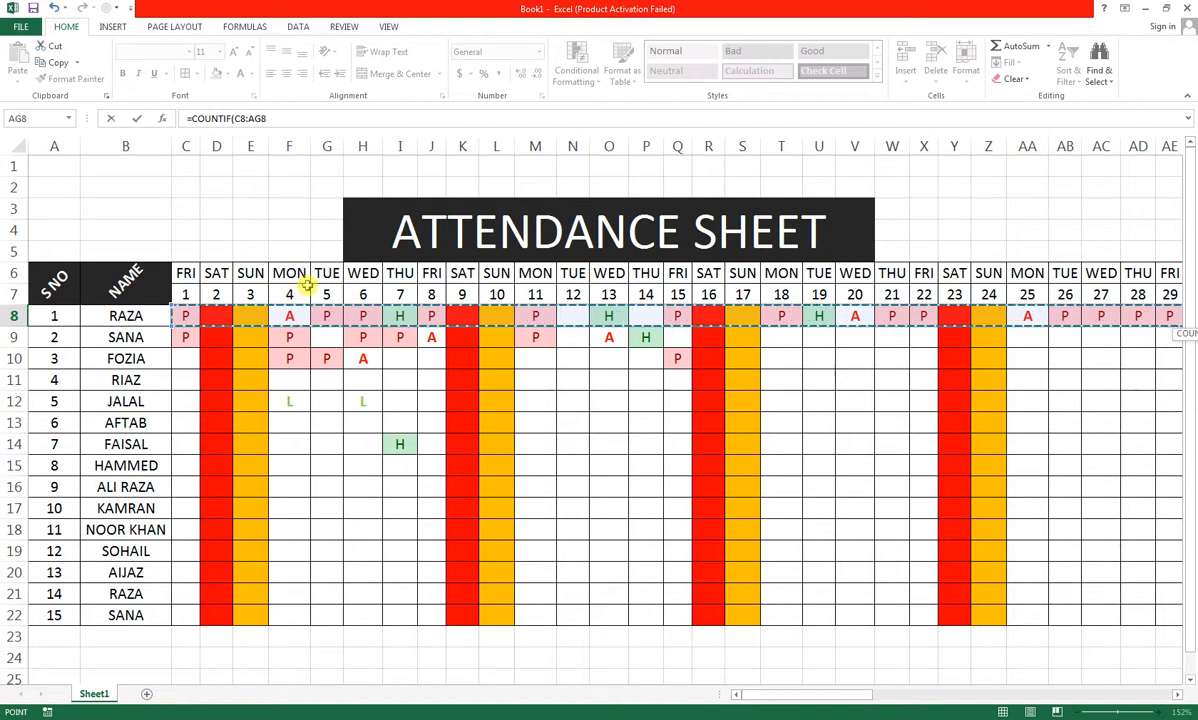
text(,"P)
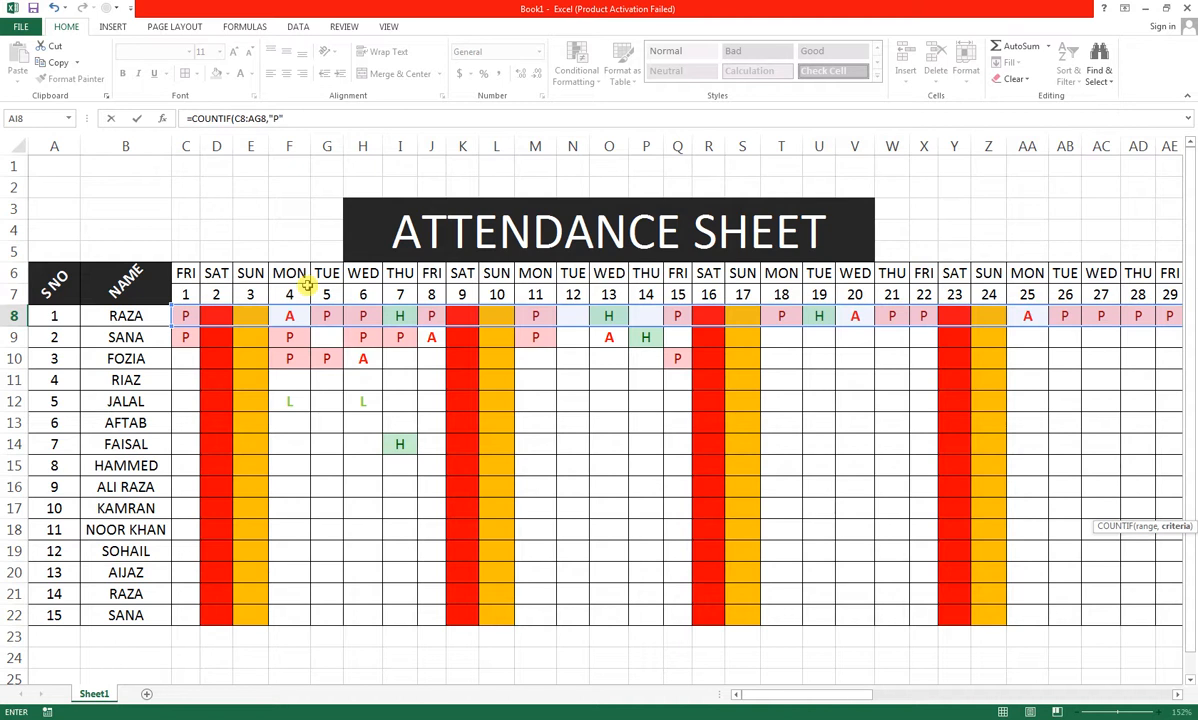
key(Return)
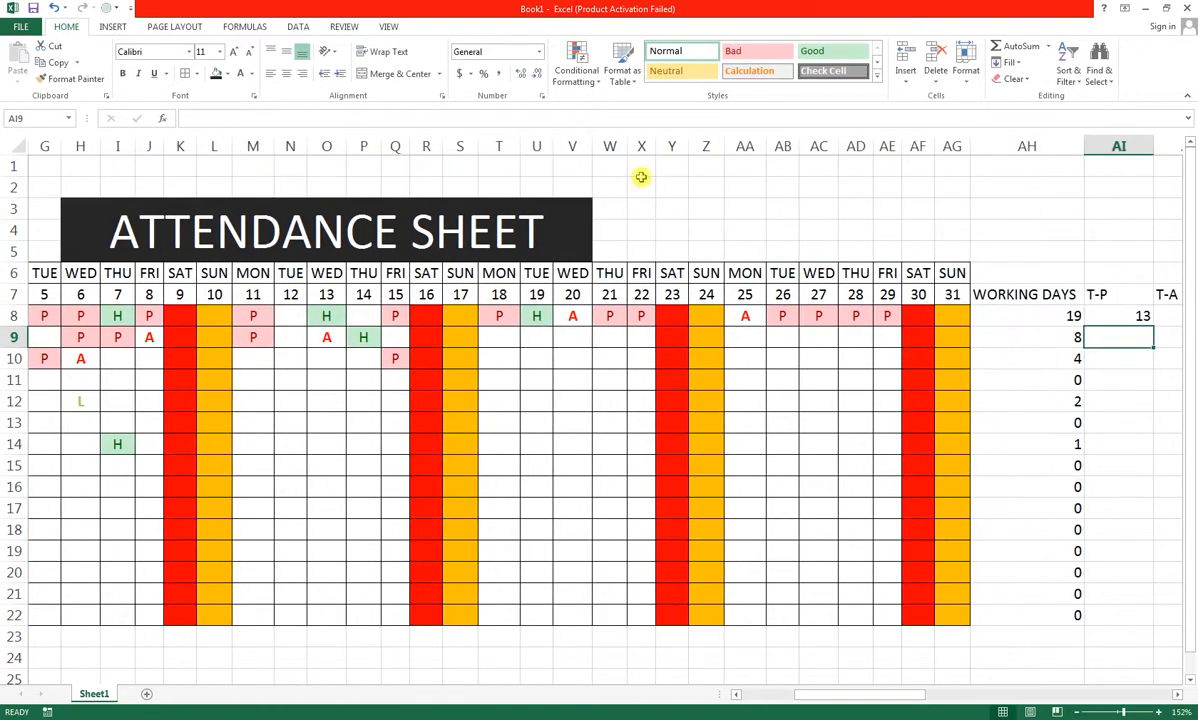
- Fill the T-P formula from AI8 down to AI22 and select AJ8 under T-A
click(1124, 318)
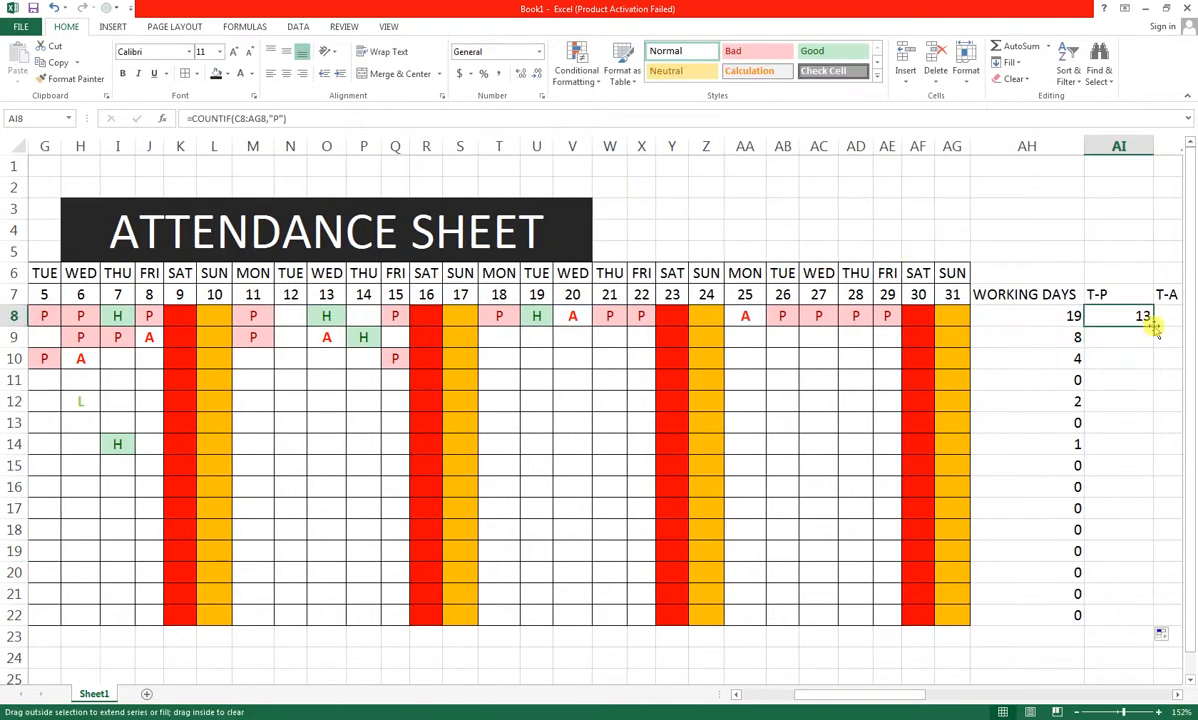
double_click(1153, 326)
click(1174, 322)
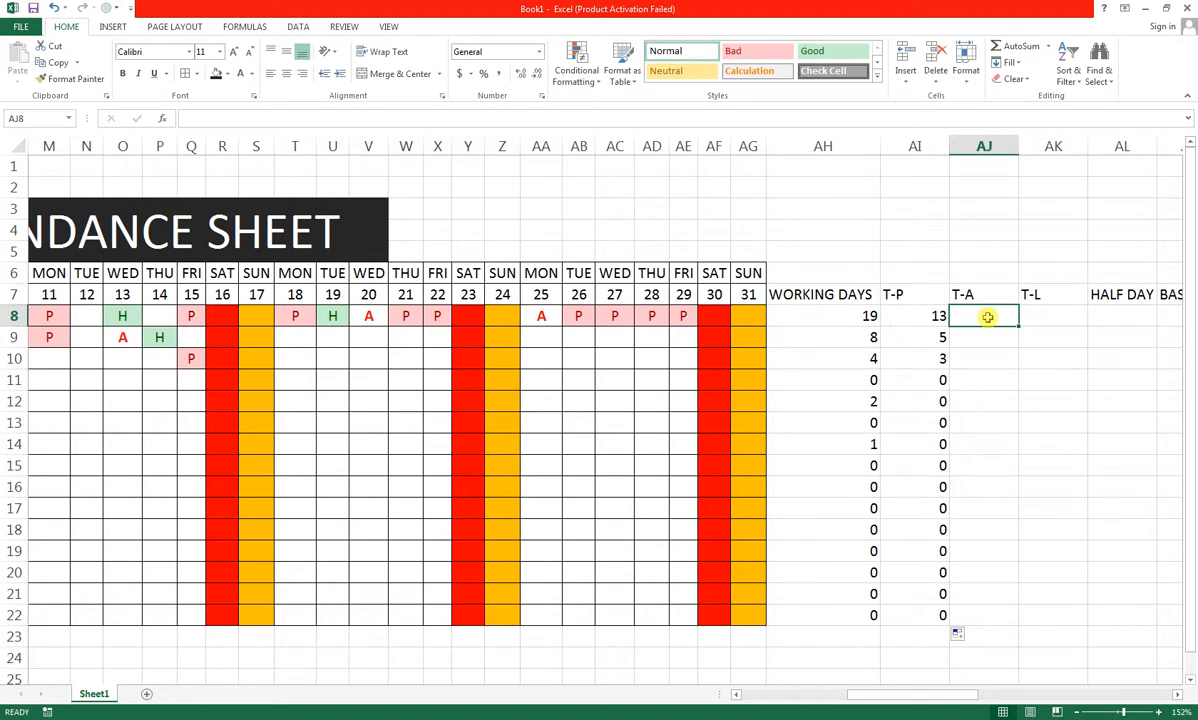
- Enter =COUNTIF(C8:AG8,"A") in AJ8 under T-A and fill the formula down to AJ22
text(=COUNTIF()
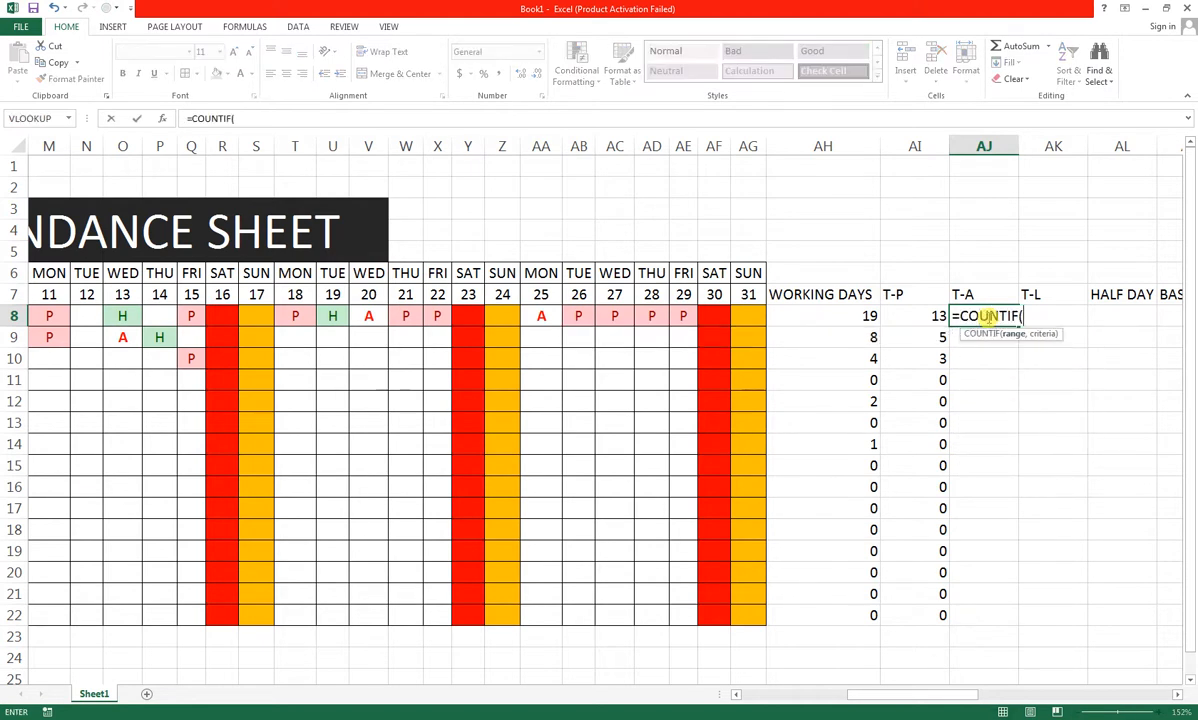
drag(757, 316, 714, 316)
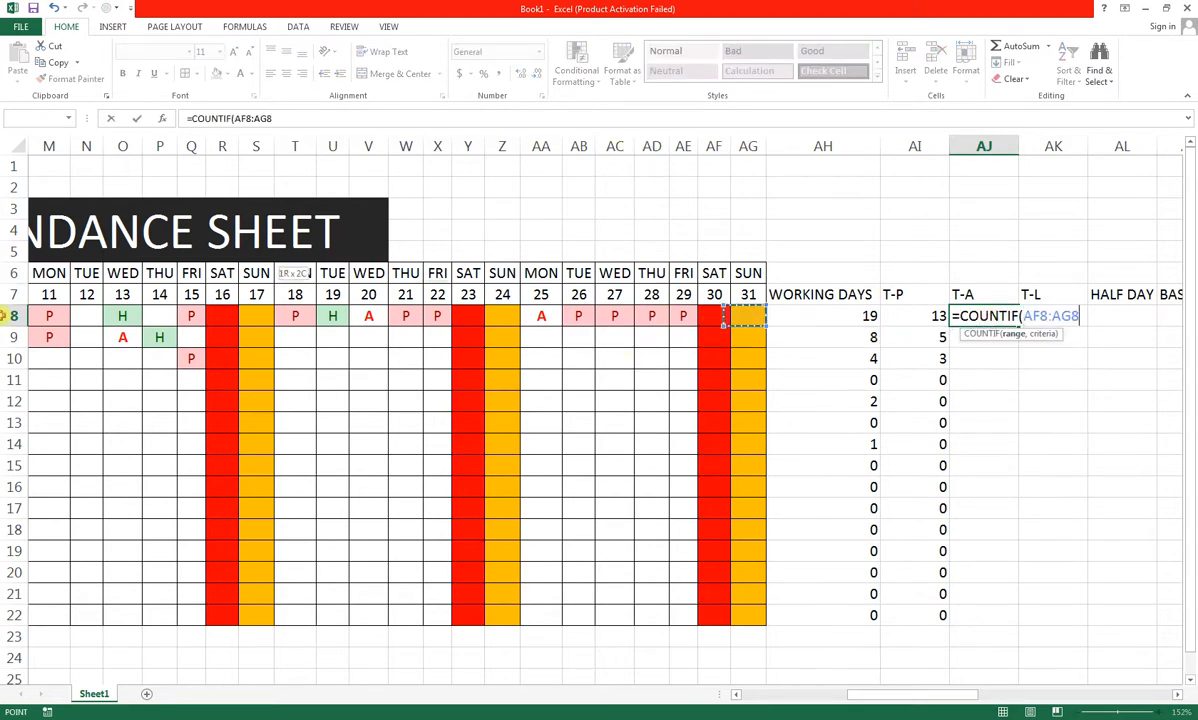
drag(4, 316, 4, 316)
drag(268, 343, 183, 320)
text(,"A)
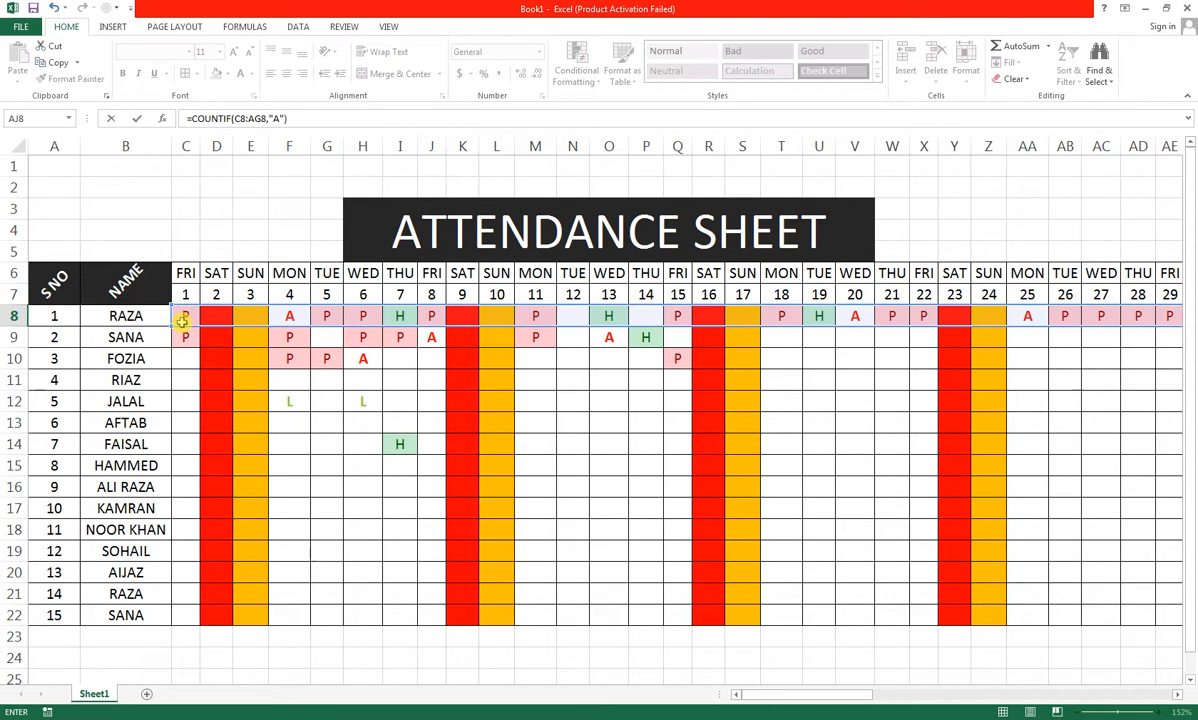
key(Return)
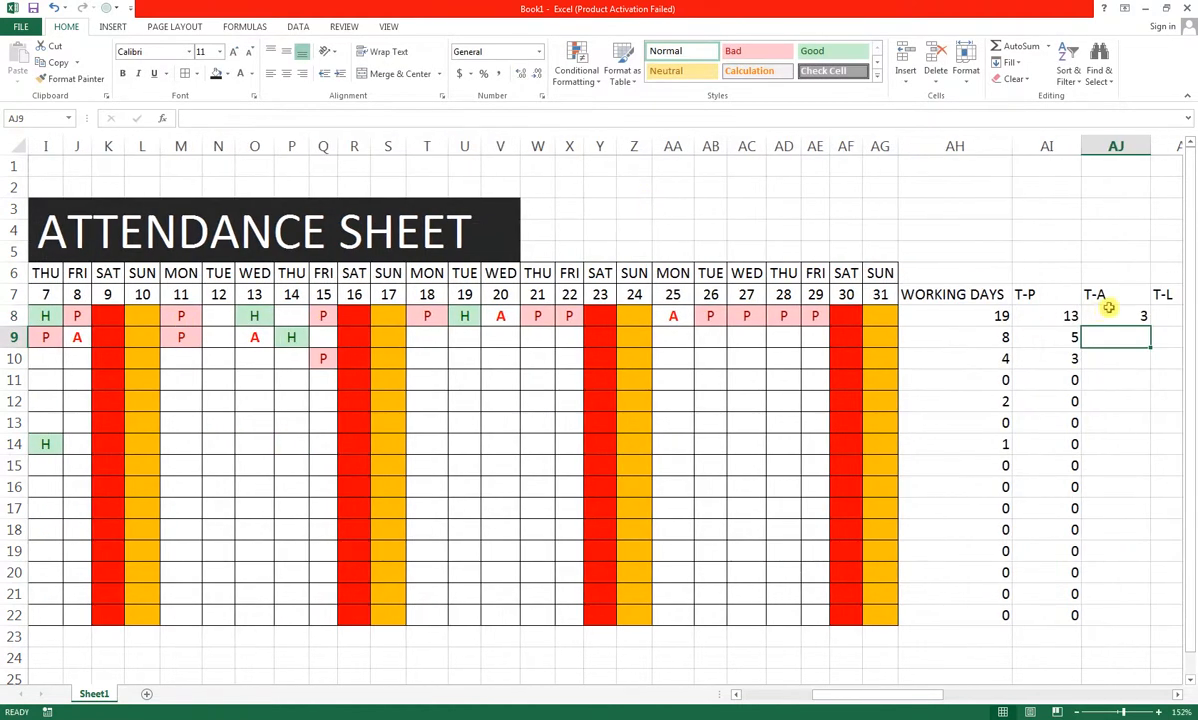
click(1140, 318)
double_click(1150, 327)
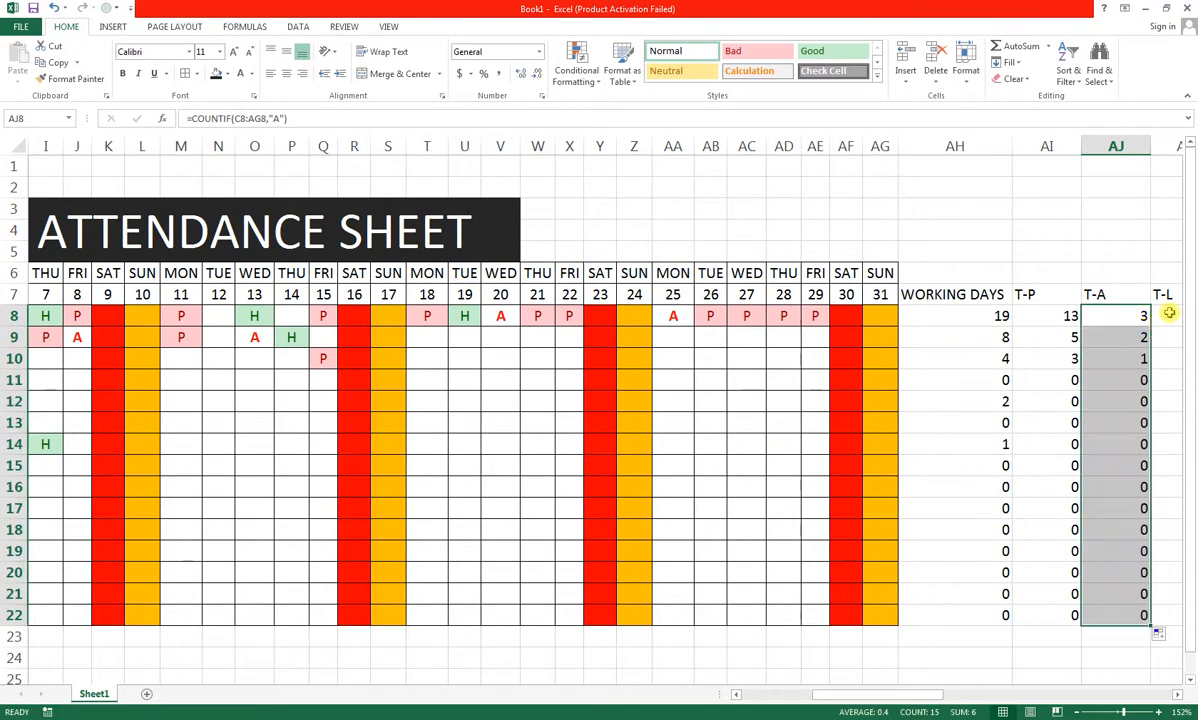
- Enter =COUNTIF(C8:AG8,"L") in AK8 under T-L and fill the formula down to AK22
click(1168, 316)
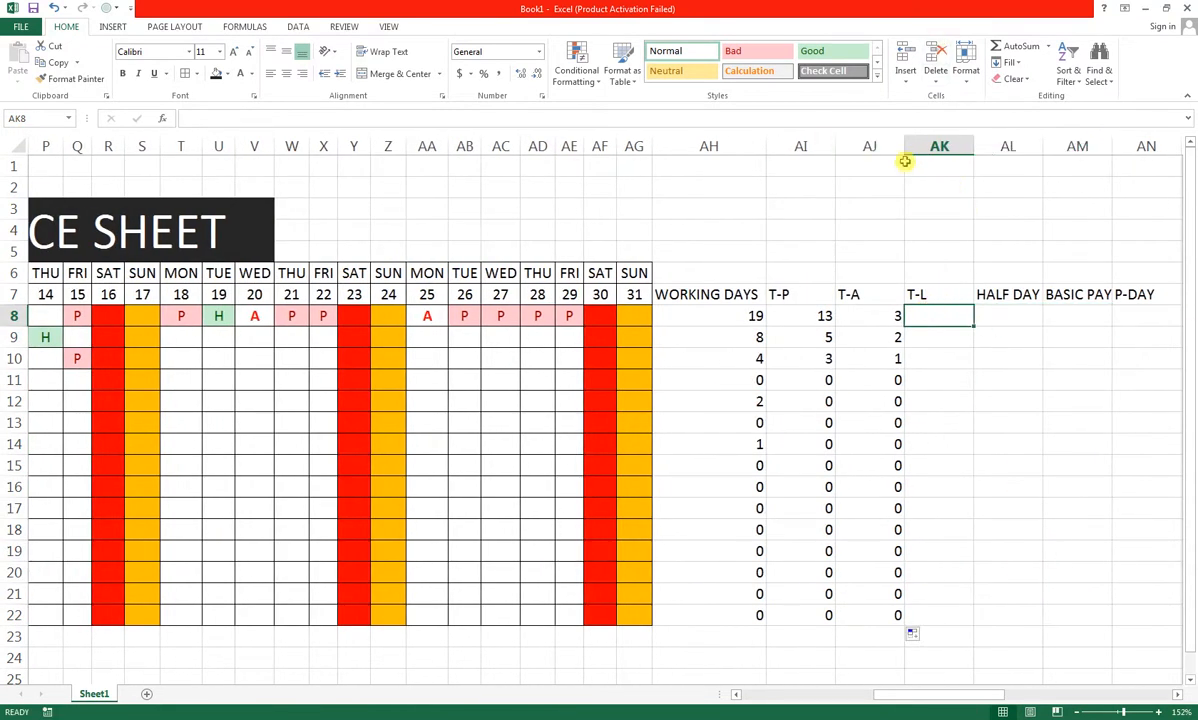
text(=COUNTIF()
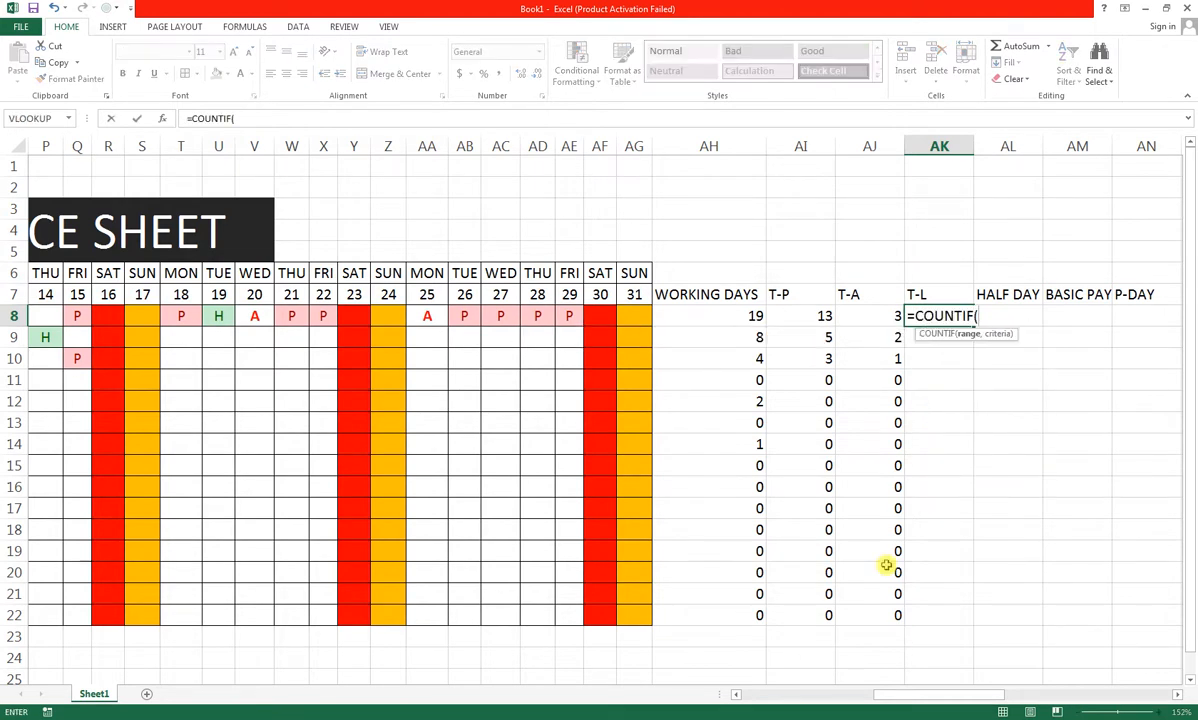
click(634, 314)
drag(634, 314, 184, 315)
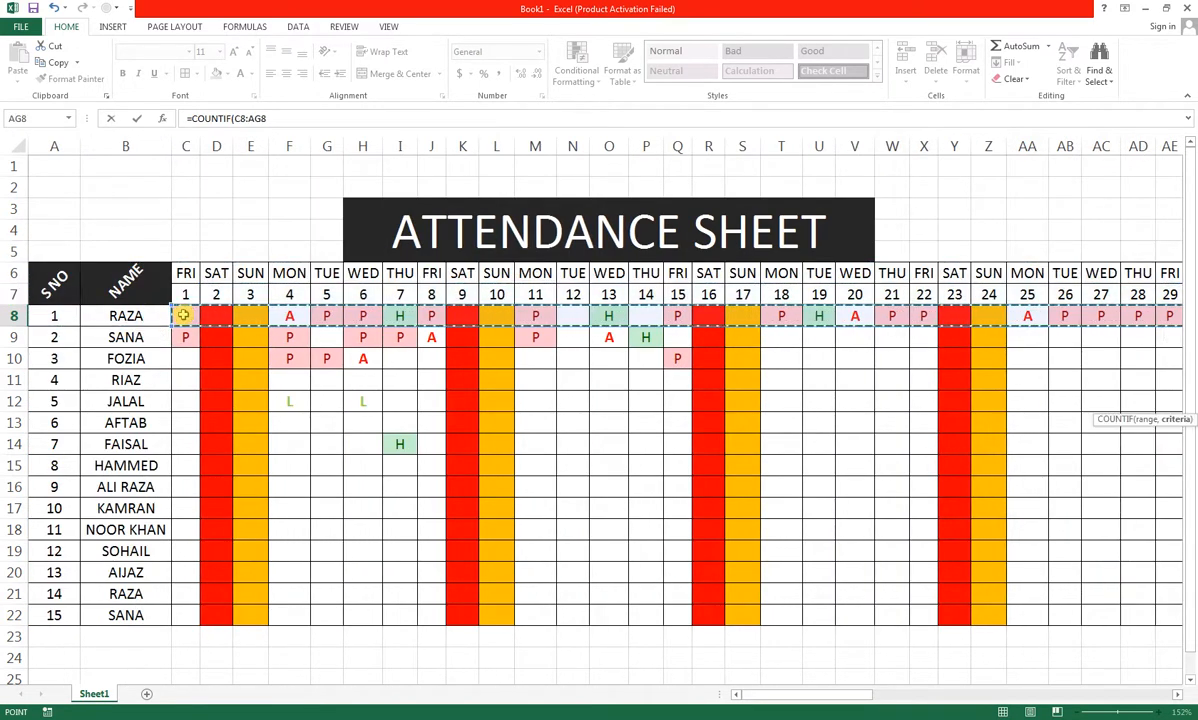
text(,"L)
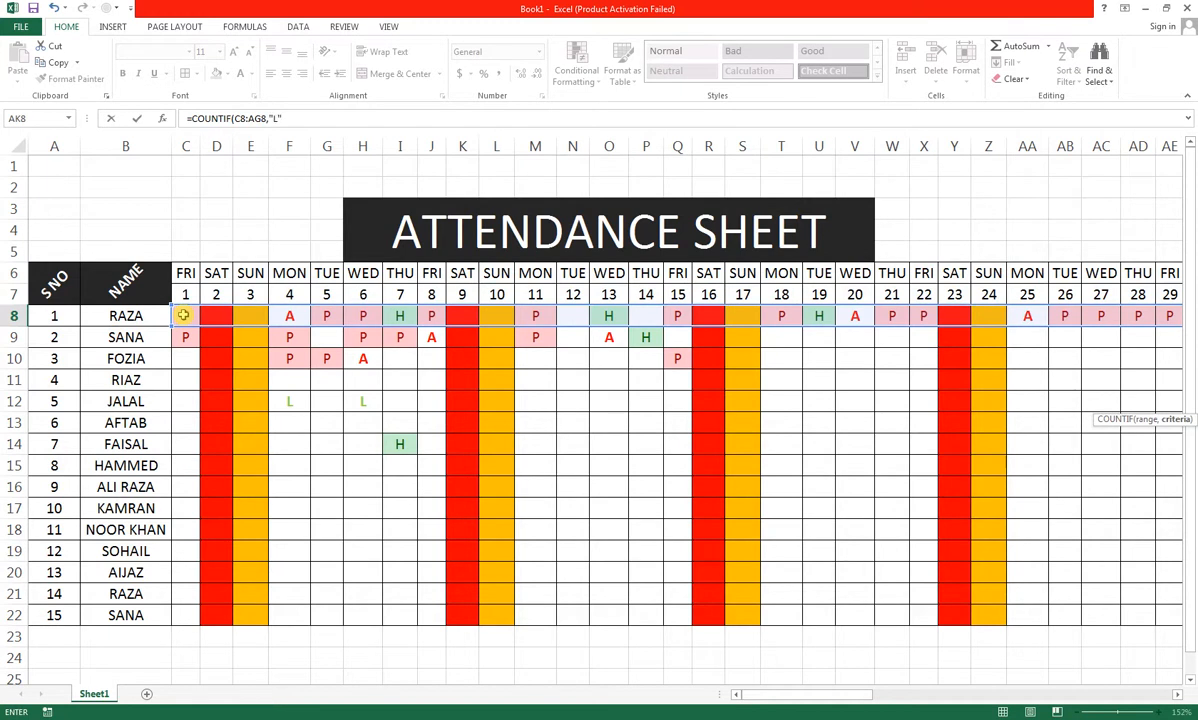
key(Return)
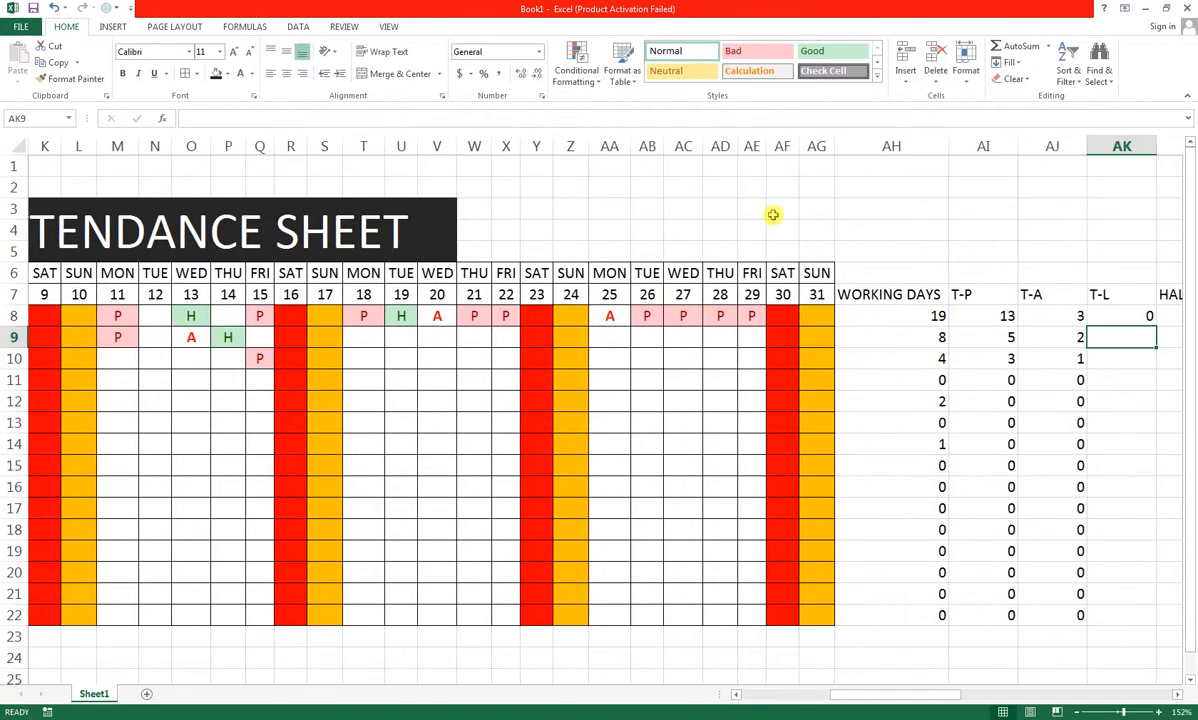
click(1152, 320)
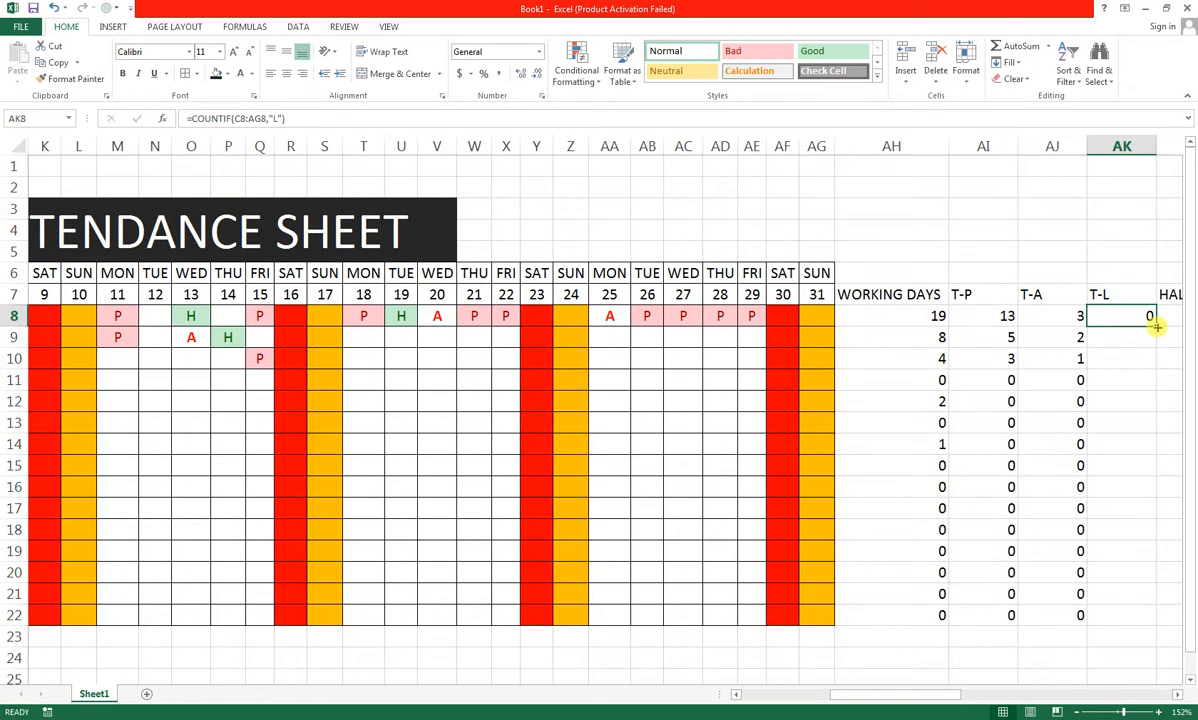
double_click(1156, 326)
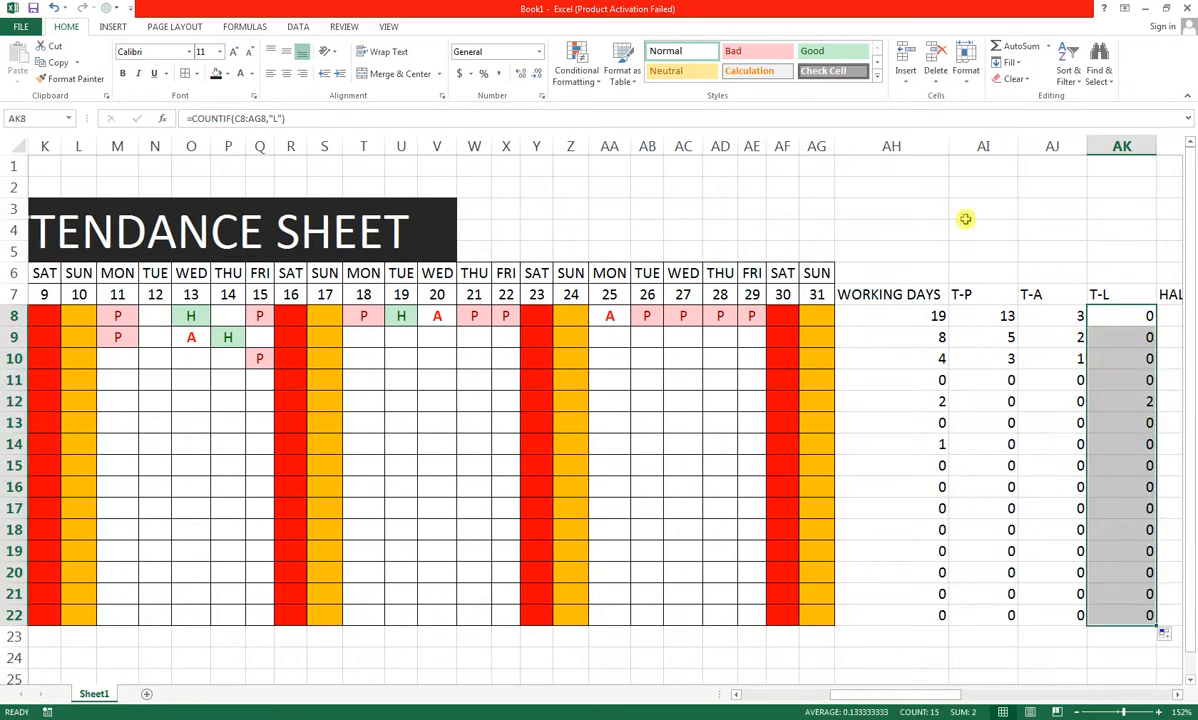
- Apply all borders to the totals and salary block AH6:AW22
drag(872, 270, 1066, 613)
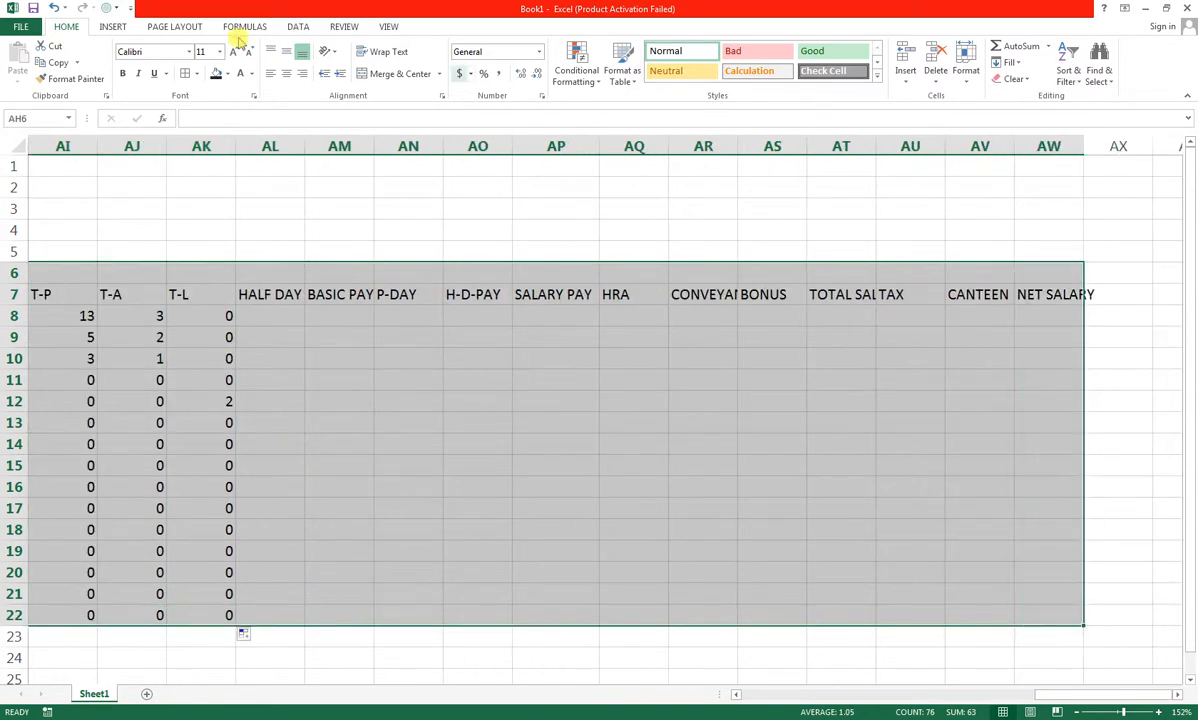
click(197, 80)
click(196, 193)
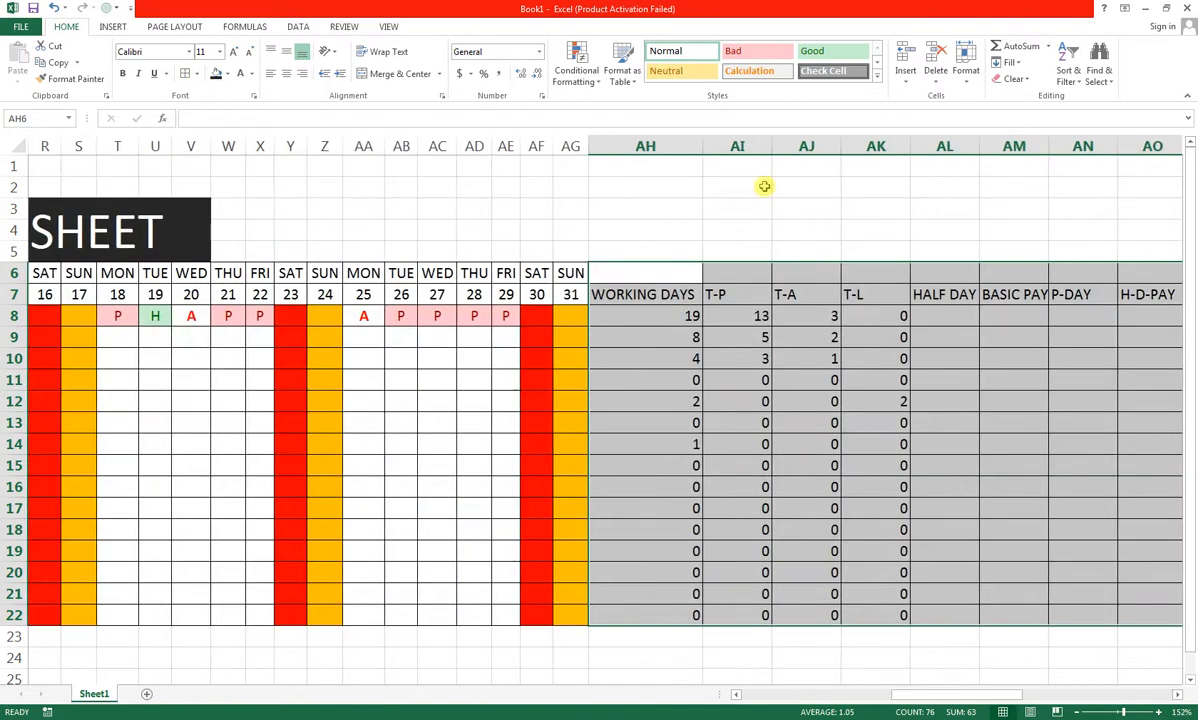
- AutoFit the widths of columns AH through AW to their contents
click(666, 145)
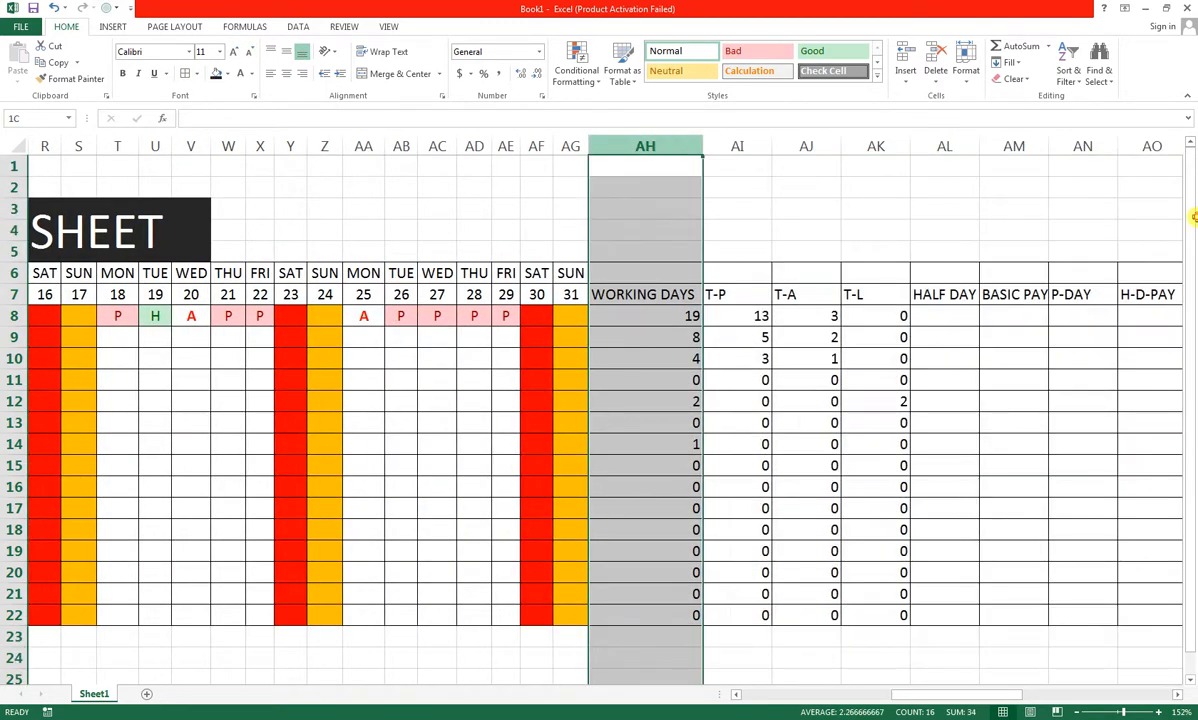
drag(1193, 216, 1078, 230)
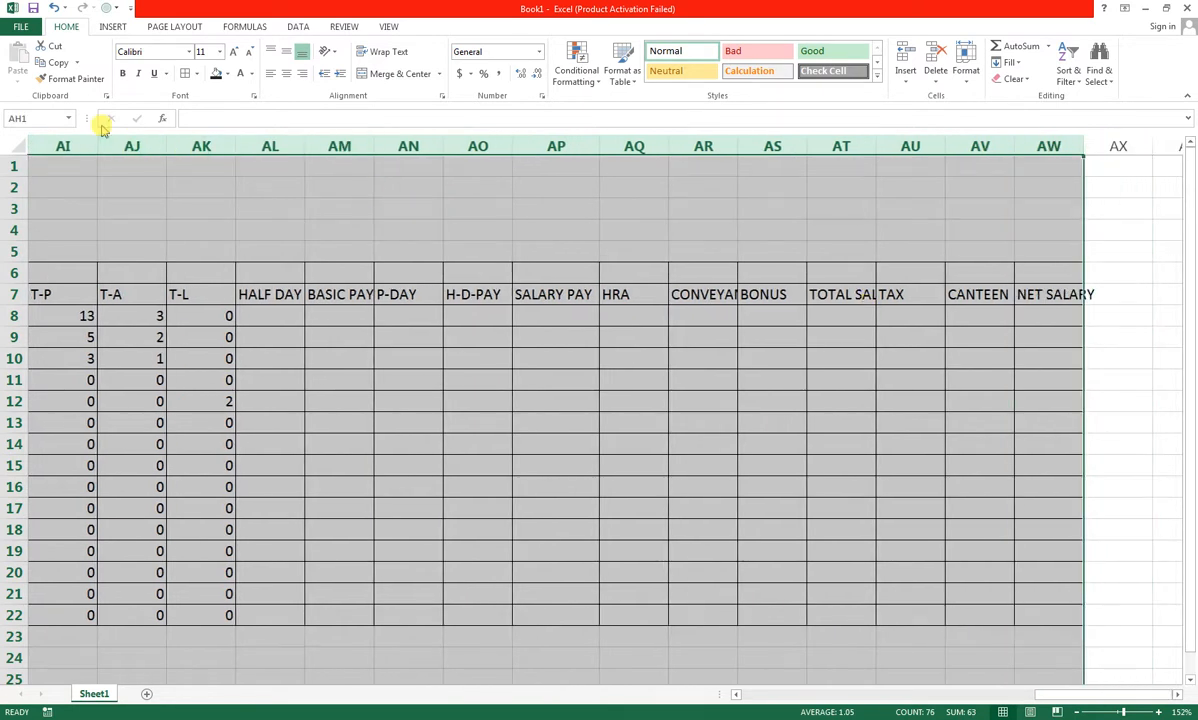
double_click(166, 145)
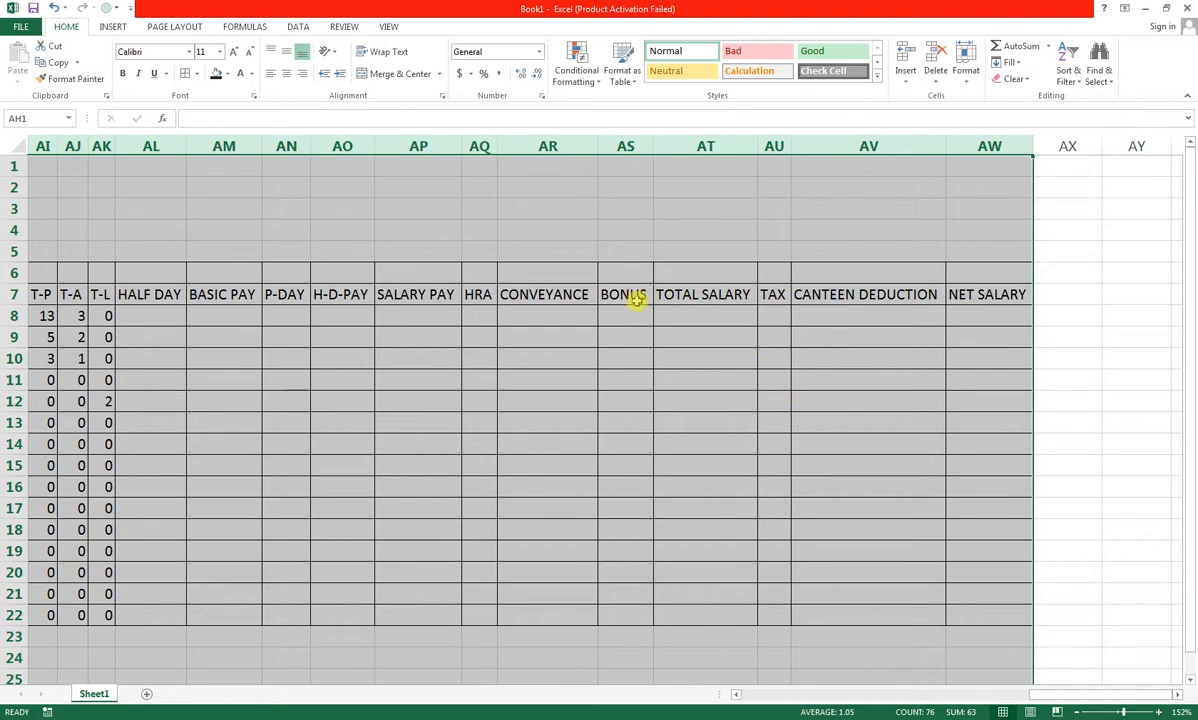
- Centre-align the data cells in rows 8 to 22 from the WORKING DAYS column through NET SALARY
click(975, 401)
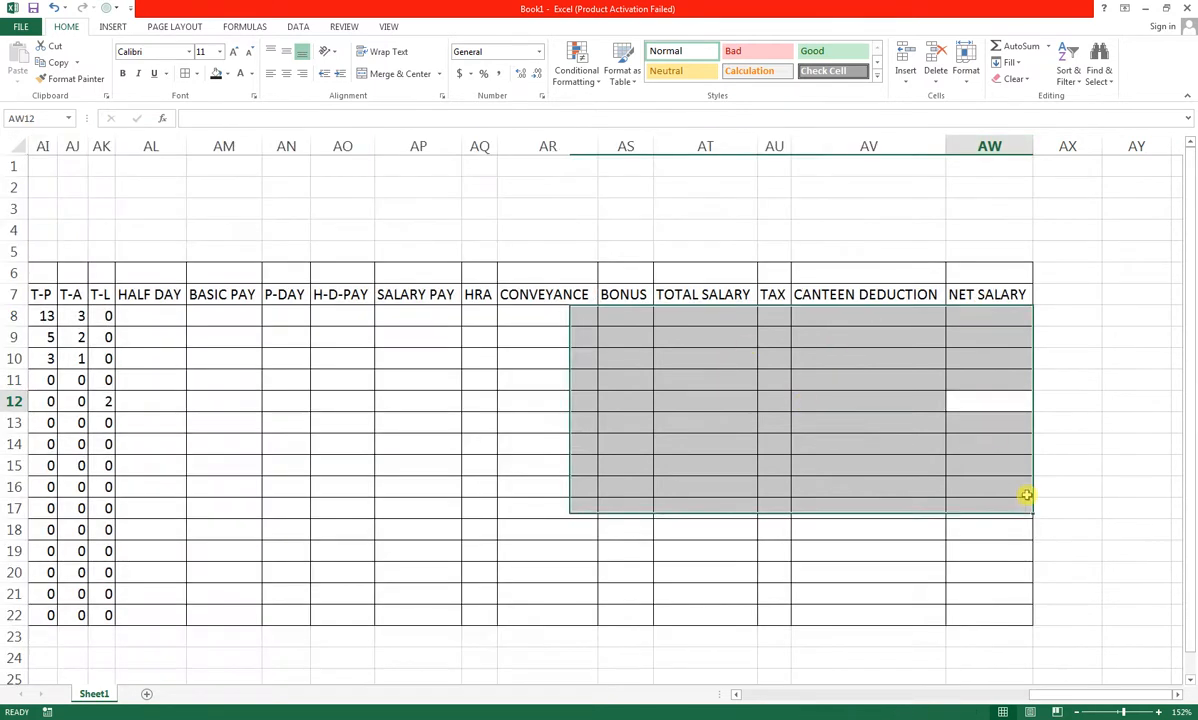
drag(1024, 694, 963, 695)
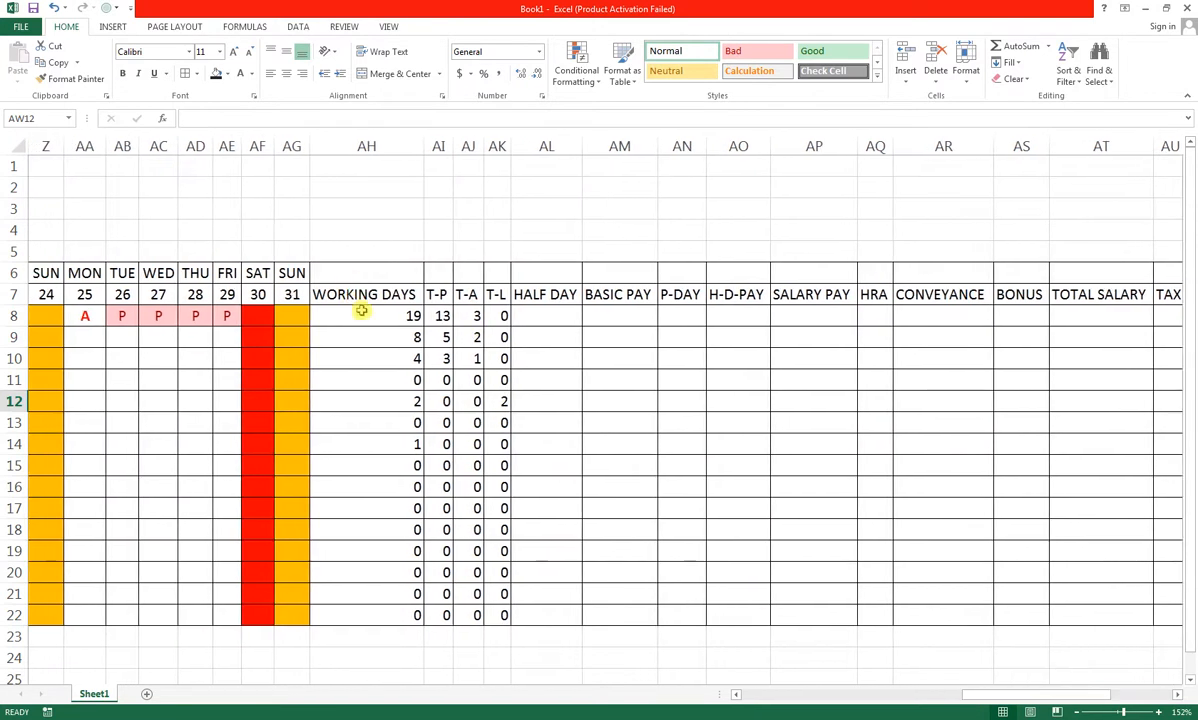
drag(365, 315, 1005, 614)
click(287, 75)
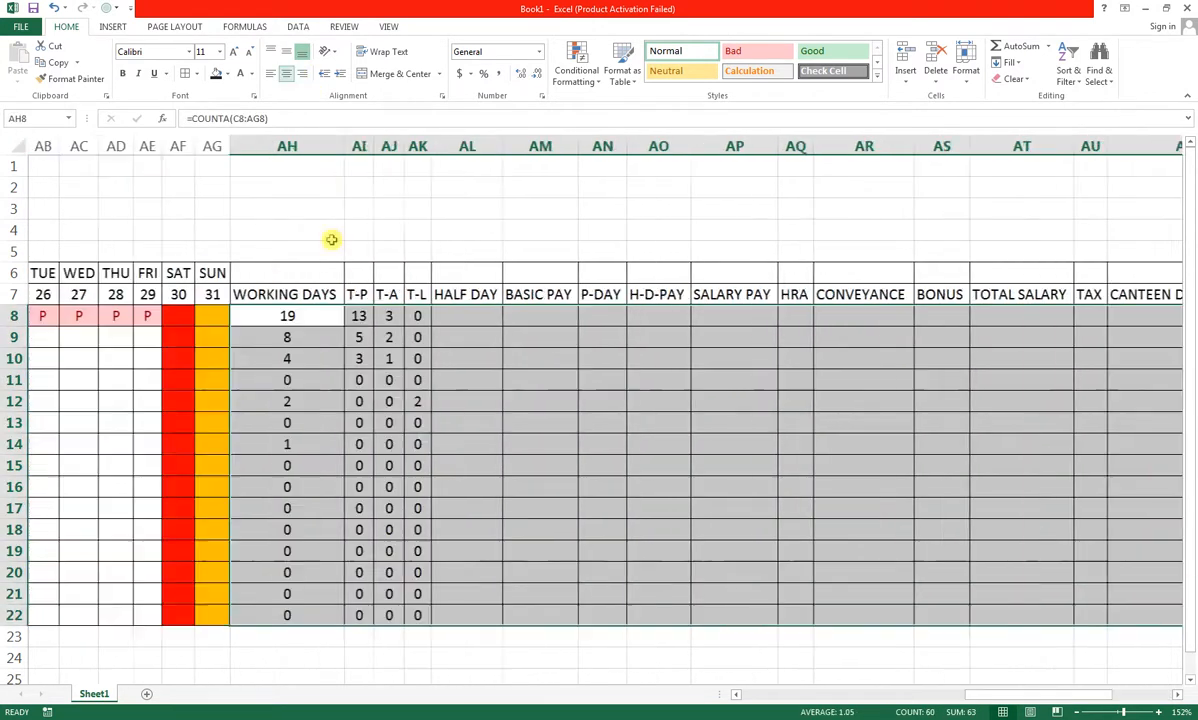
- Enter =COUNTIF(C8:AG8,"H") in AL8 to count the first employee's half days
click(841, 324)
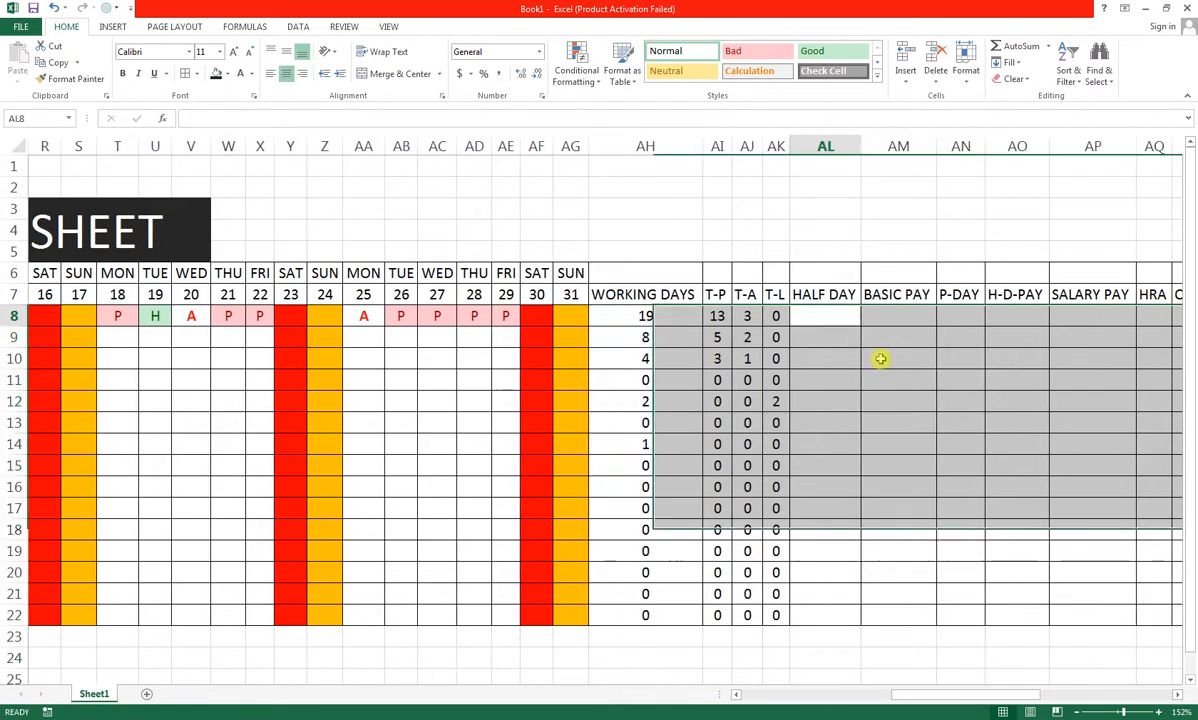
text(=)
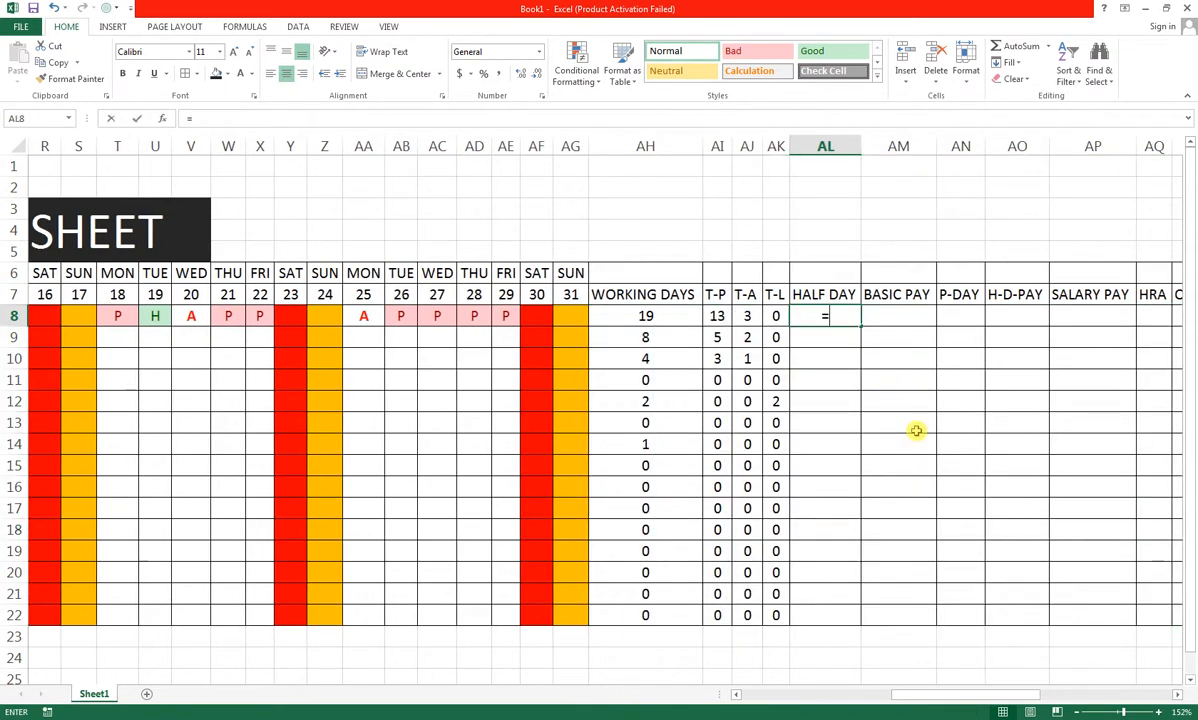
text(COUNTIF()
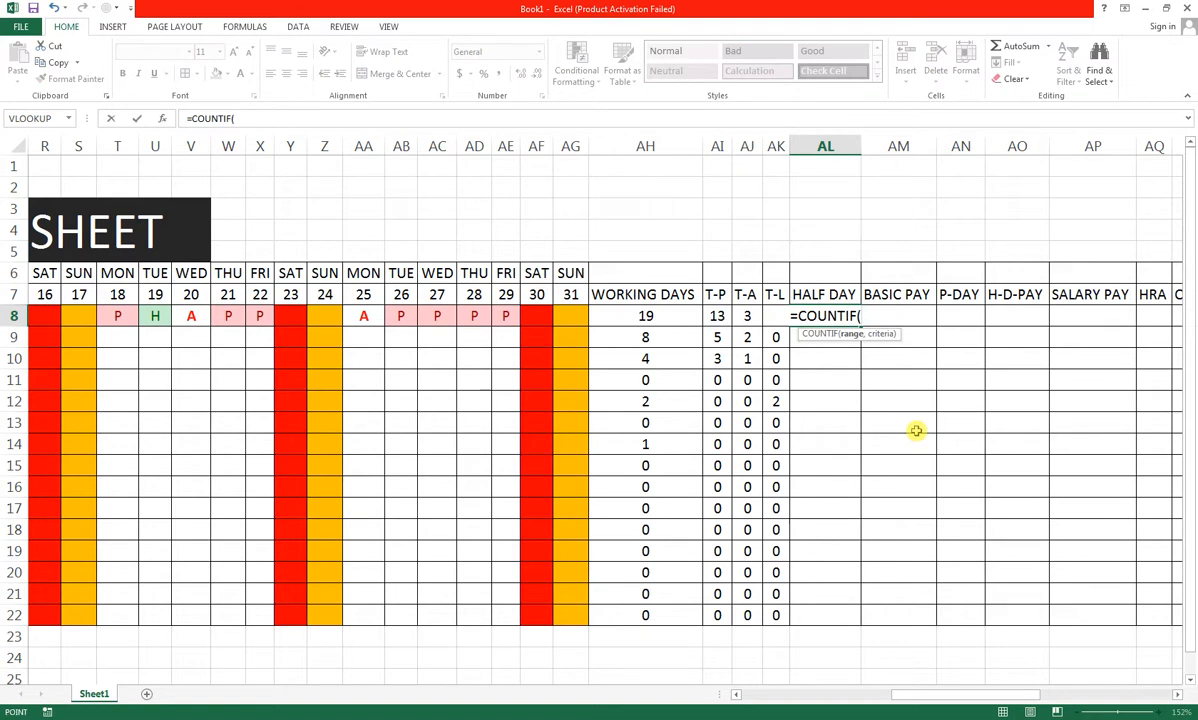
key(Left)
key(Left)
key(Left)
key(Left)
key(Left)
key(shift+Left)
key(shift+Left)
key(shift+Left)
key(shift+Left)
key(shift+Left)
key(shift+Left)
key(shift+Left)
key(shift+Left)
key(shift+Left)
key(shift+Left)
key(shift+Left)
key(shift+Left)
key(shift+Left)
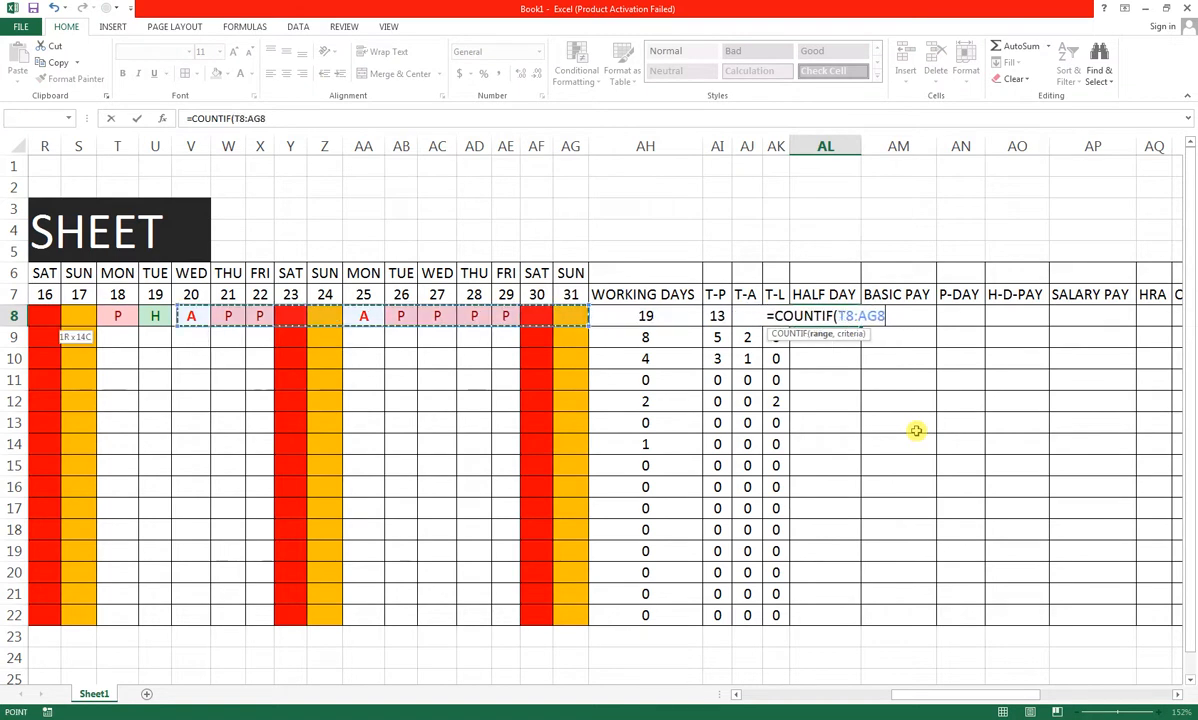
key(shift+Left)
key(shift+Left)
key(shift+Left)
key(shift+Left)
key(shift+Left)
key(shift+Left)
key(shift+Left)
key(shift+Left)
key(shift+Left)
key(shift+Left)
key(shift+Left)
key(shift+Left)
key(shift+Left)
key(shift+Left)
key(shift+Left)
key(shift+Left)
key(shift+Left)
key(shift+Left)
key(shift+Left)
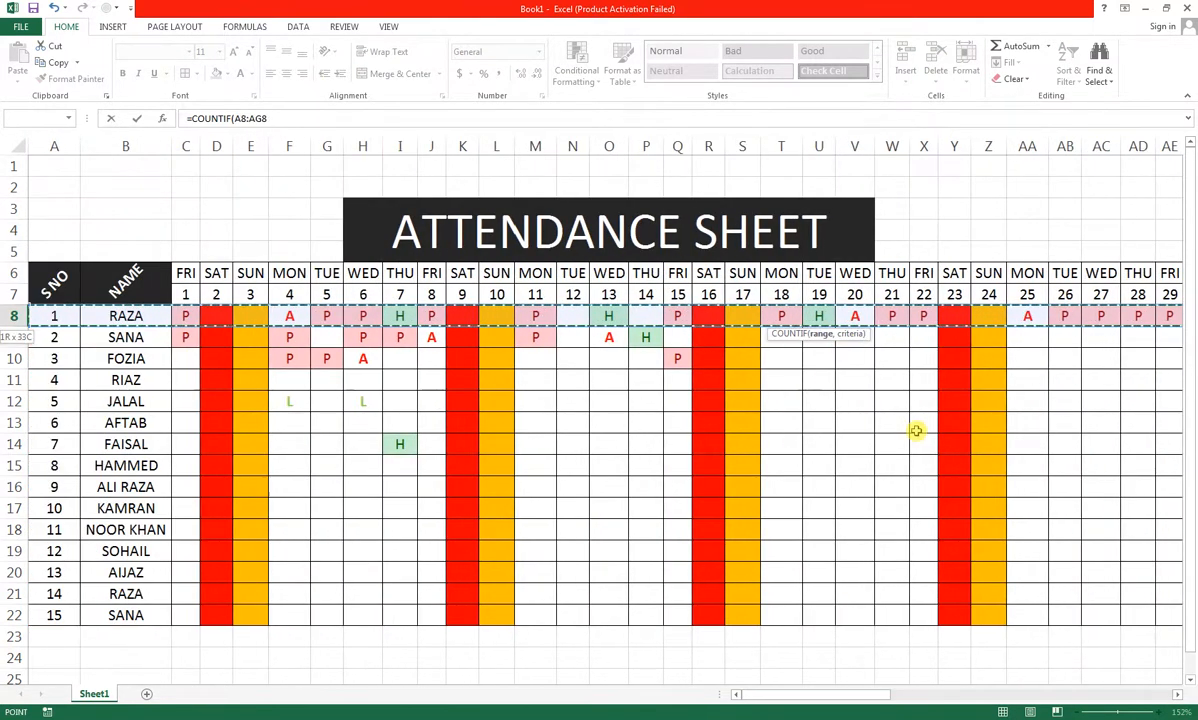
key(shift+Right)
key(shift+Right)
key(shift+Right)
key(shift+Right)
key(shift+Right)
key(shift+Left)
key(shift+Left)
key(shift+Left)
text(,"H"))
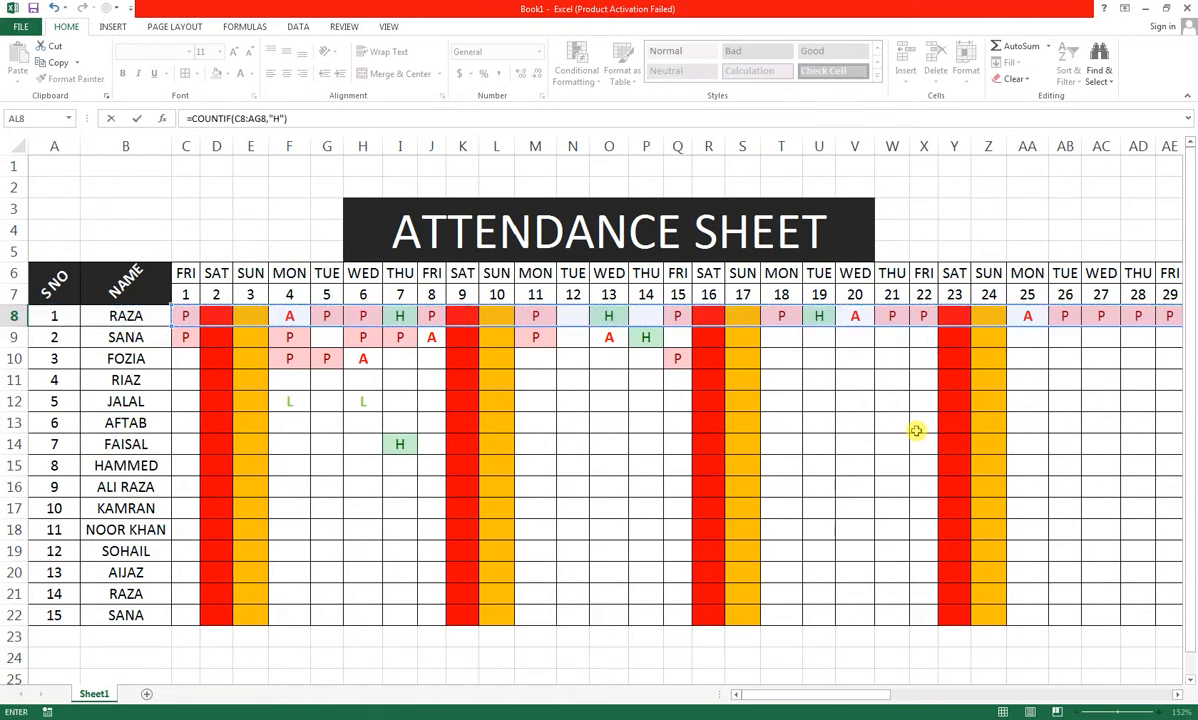
key(ctrl+Return)
- Copy the half-day count formula from AL8 down through AL22
key(shift+Down)
key(shift+Down)
key(shift+Down)
key(shift+Down)
key(shift+Down)
key(shift+Down)
key(shift+Down)
key(shift+Down)
key(shift+Down)
key(shift+Down)
key(shift+Down)
key(shift+Down)
key(shift+Down)
key(shift+Down)
key(shift+Down)
key(shift+Down)
key(shift+Down)
key(shift+Down)
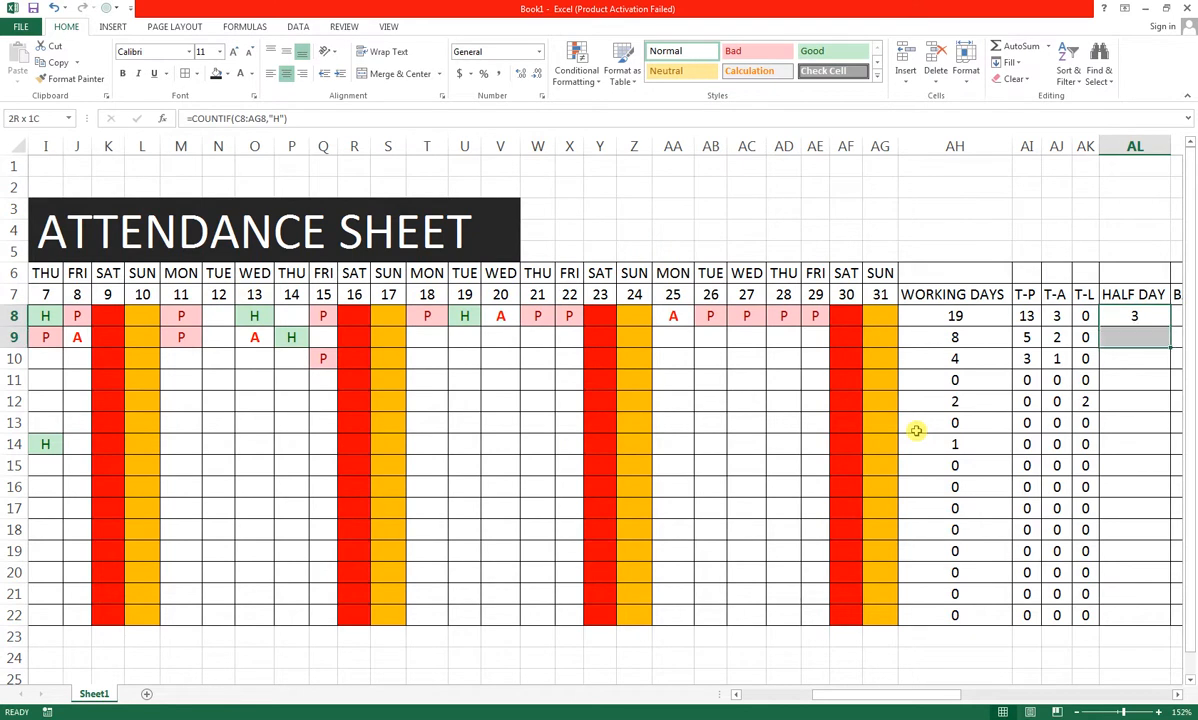
key(shift+Up)
key(shift+Up)
key(shift+Up)
key(shift+Up)
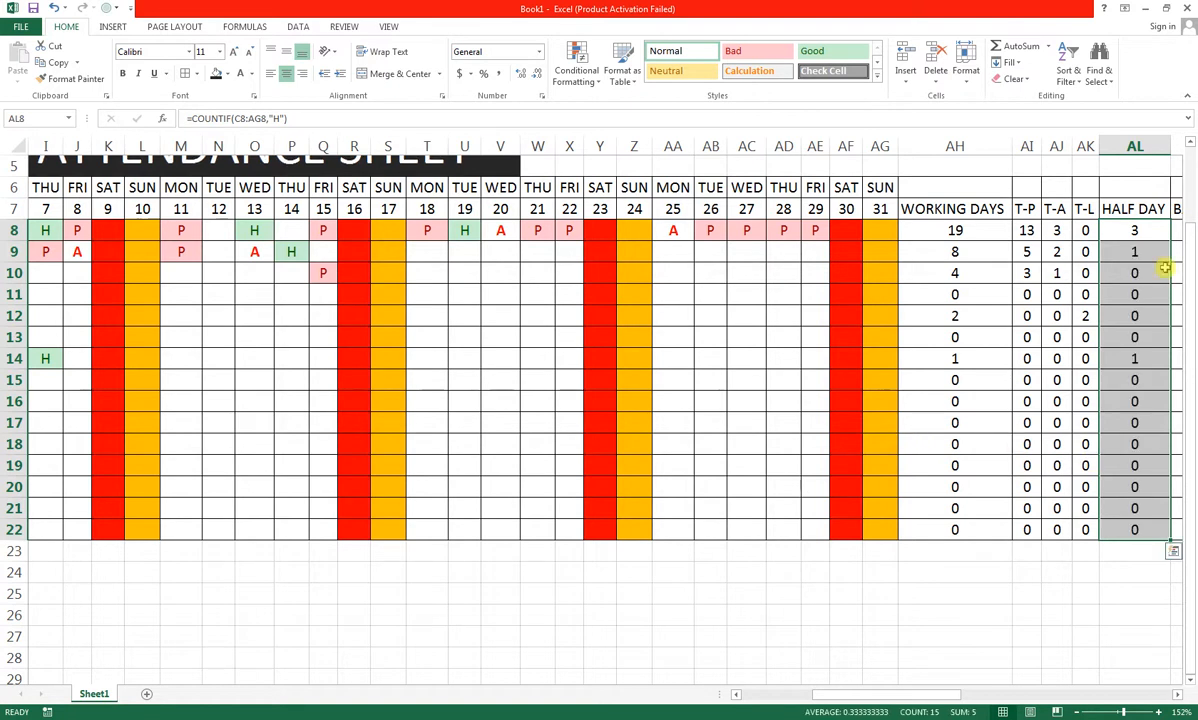
- Enter basic pay of 20000 in AM8 and 15000 in AM9
drag(1165, 255, 940, 262)
scroll(940, 264, up, 2)
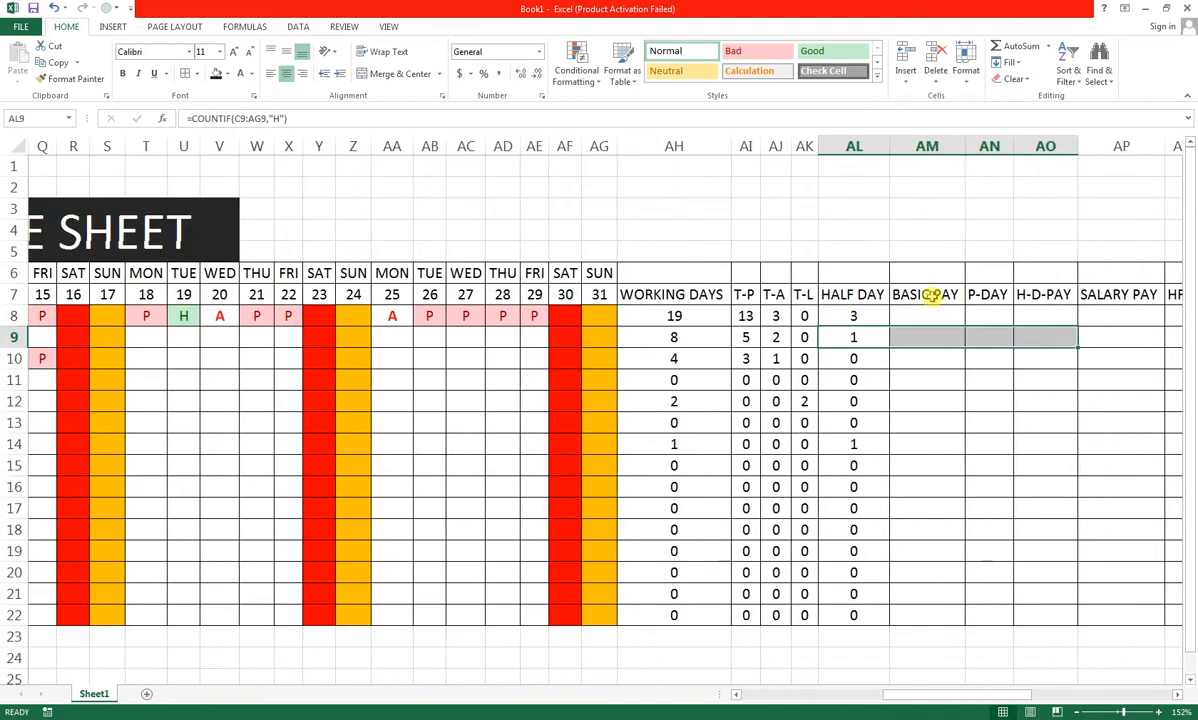
click(915, 317)
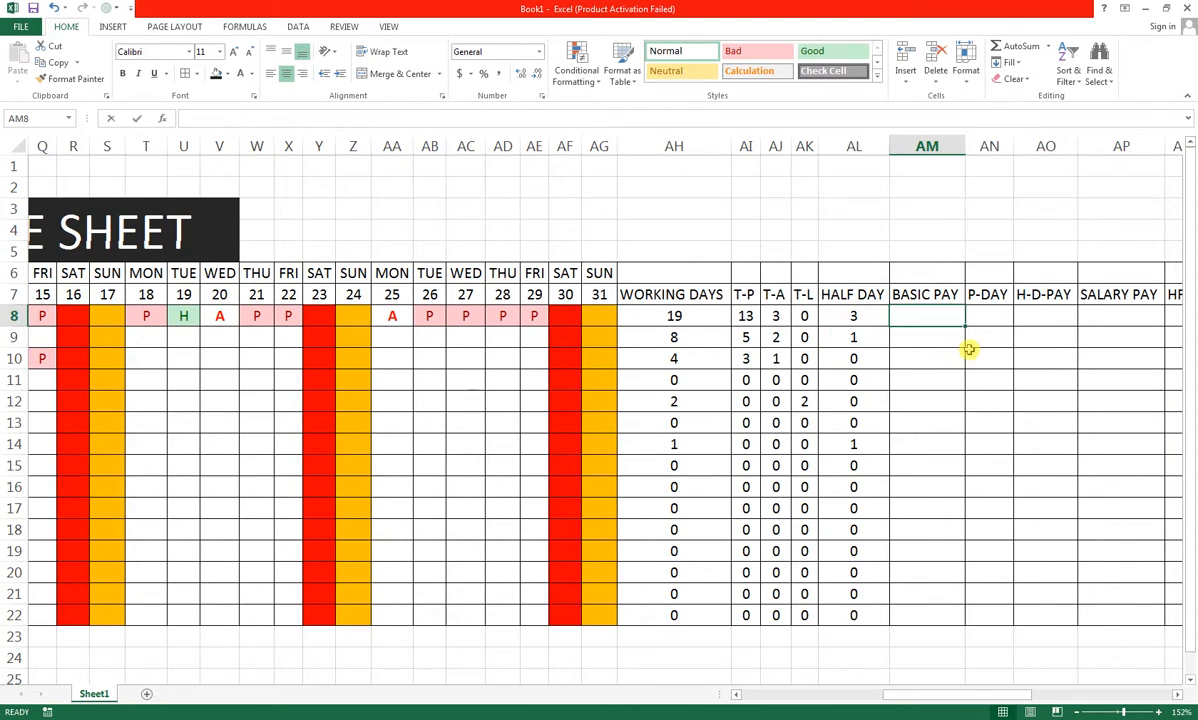
text(2000)
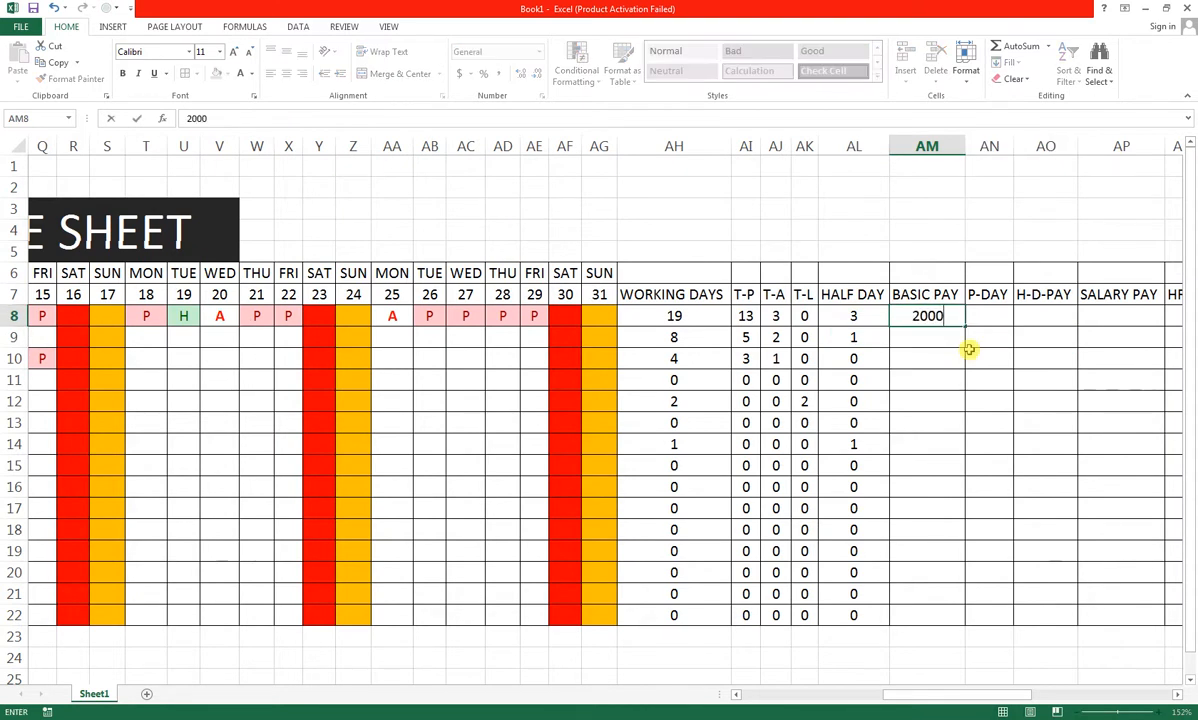
text(0)
key(Return)
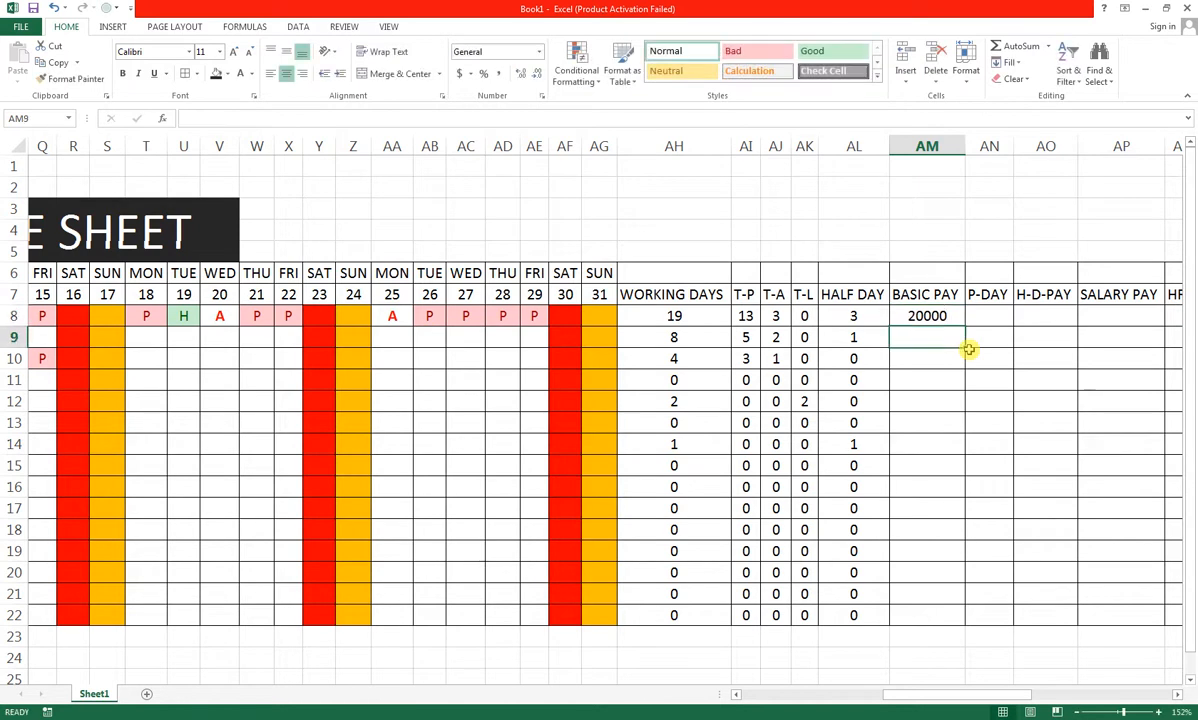
text(1500)
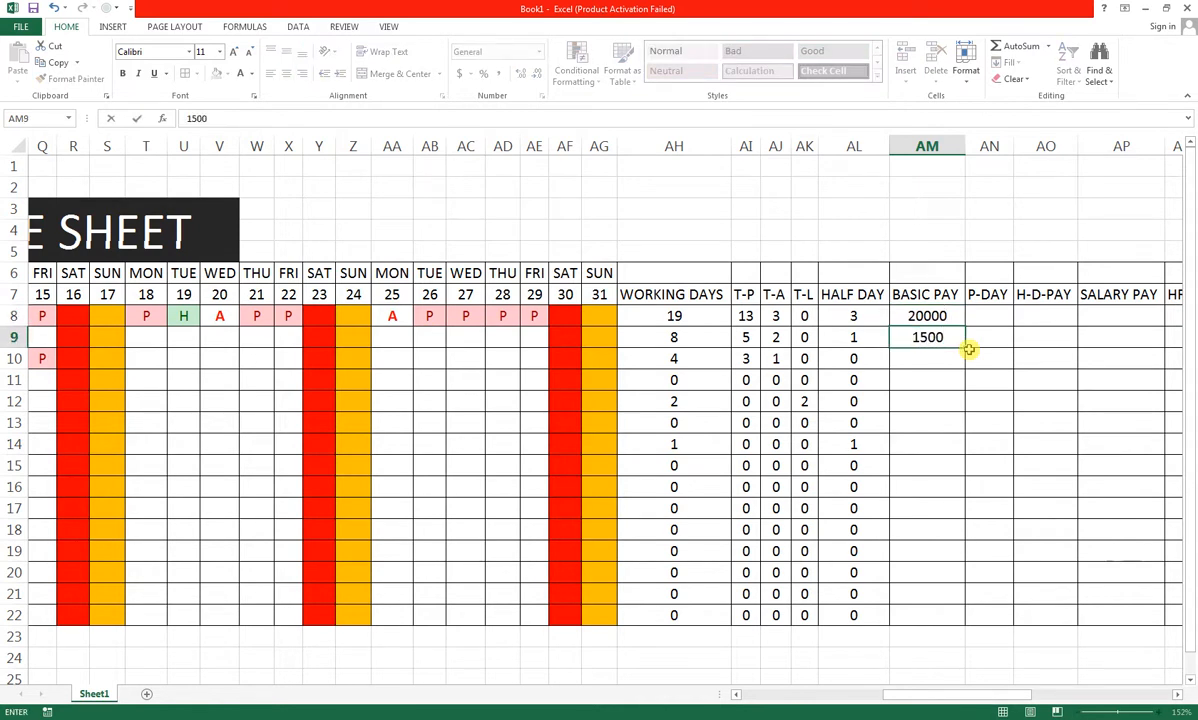
text(0)
key(Return)
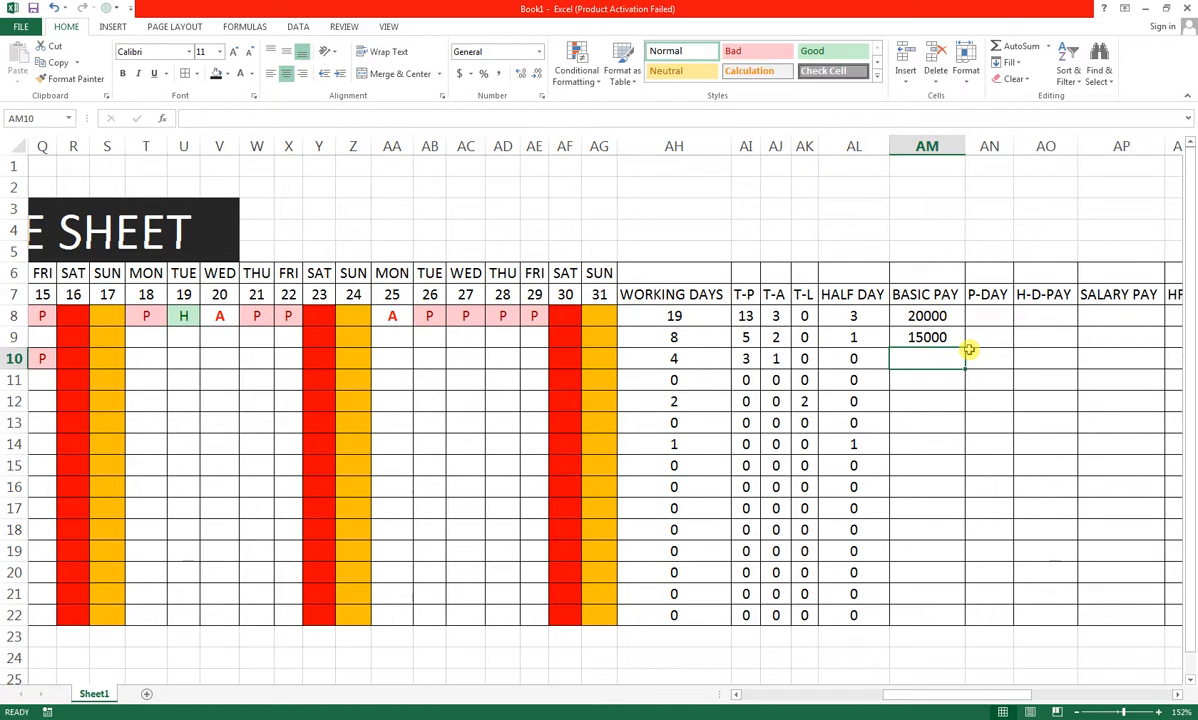
- Enter =AM9+1000 in AM10 and fill it down the BASIC PAY column through AM22
text(=AM9+100)
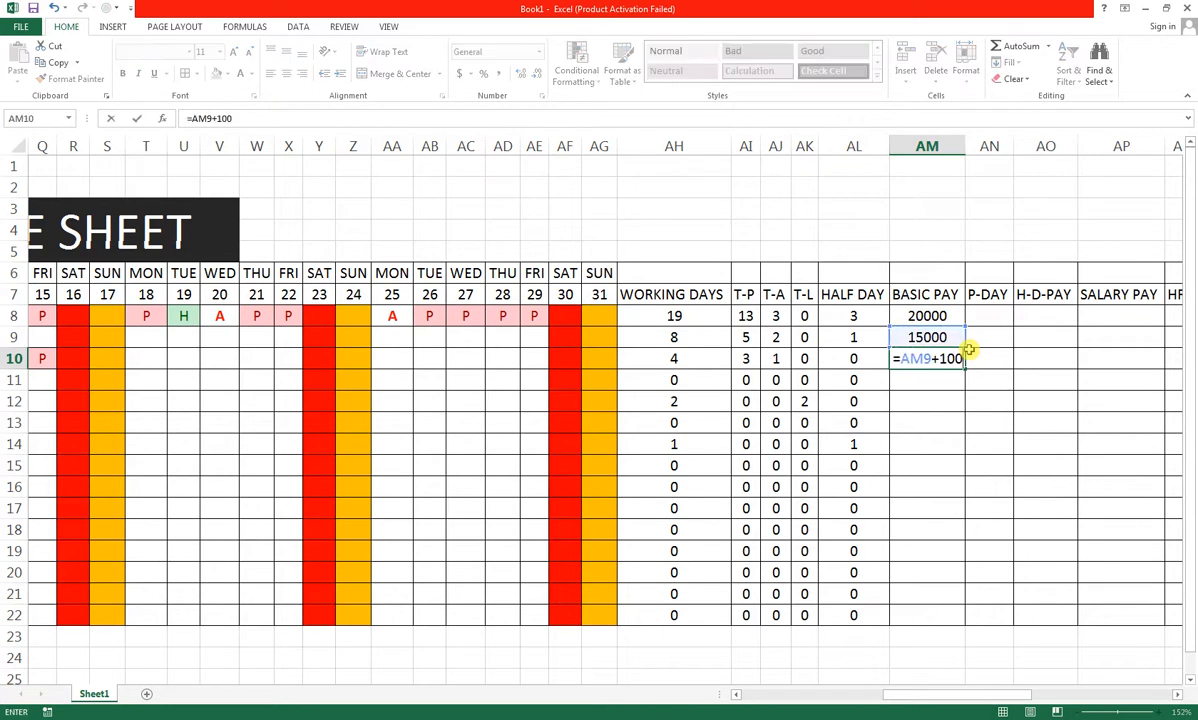
text(0)
key(Return)
click(969, 357)
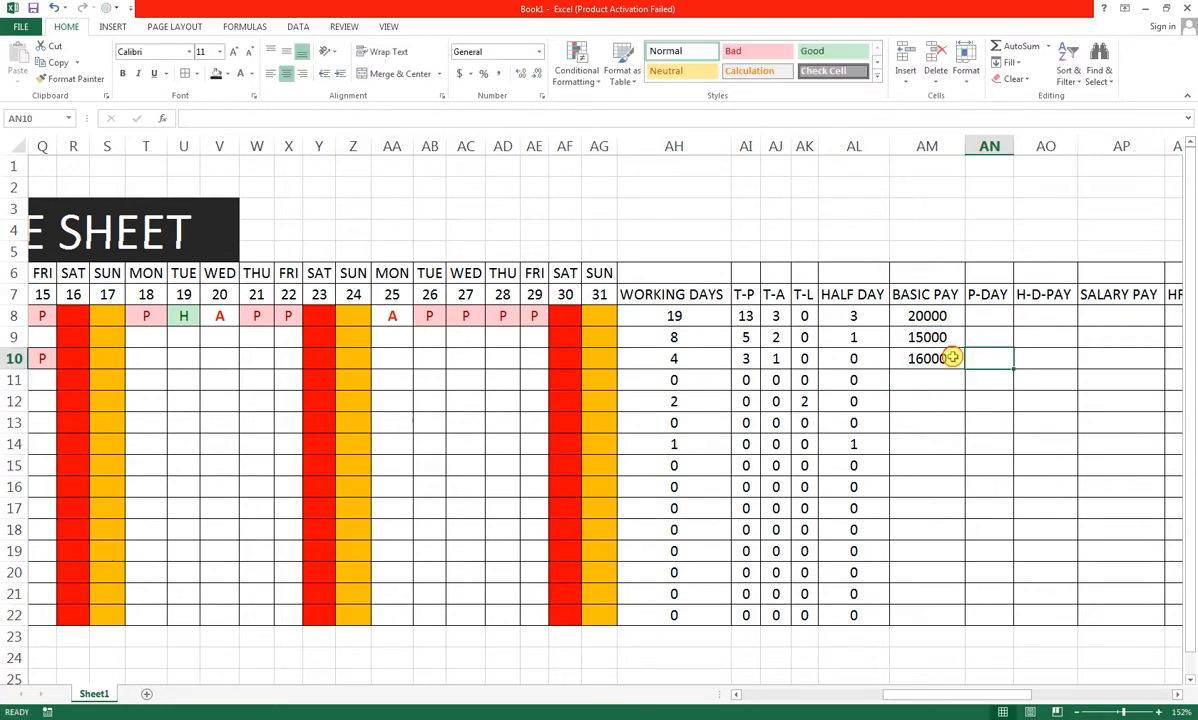
click(952, 357)
click(967, 376)
click(944, 357)
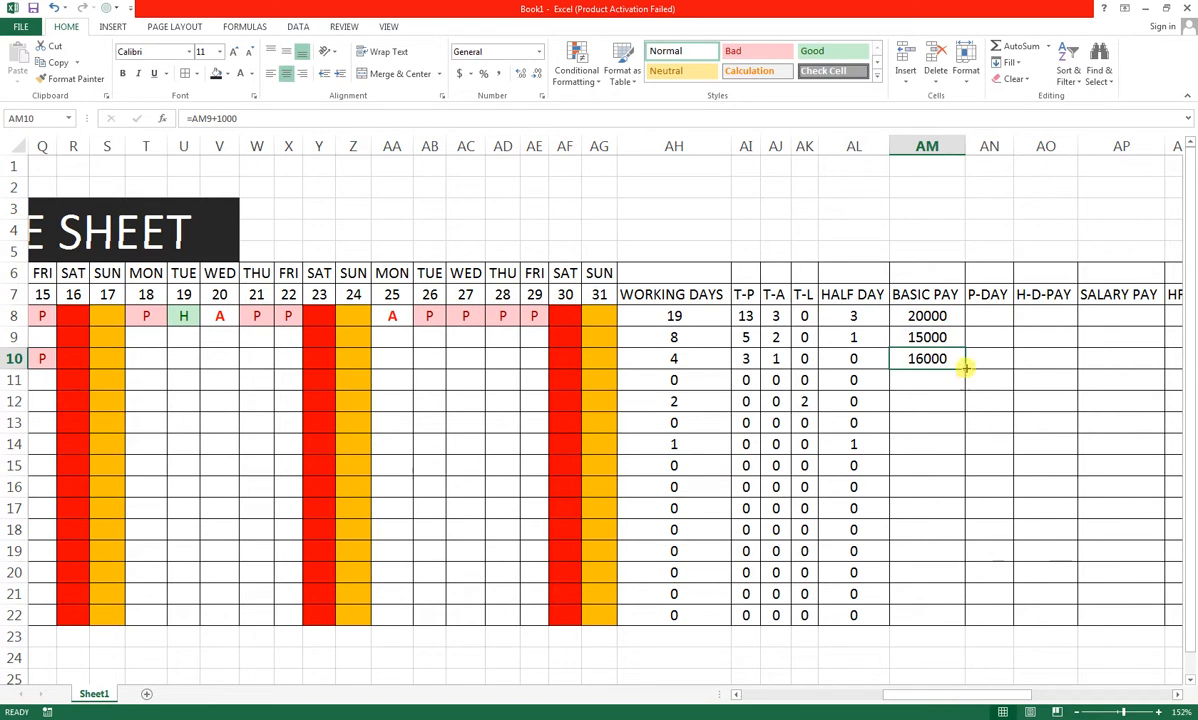
drag(966, 368, 953, 618)
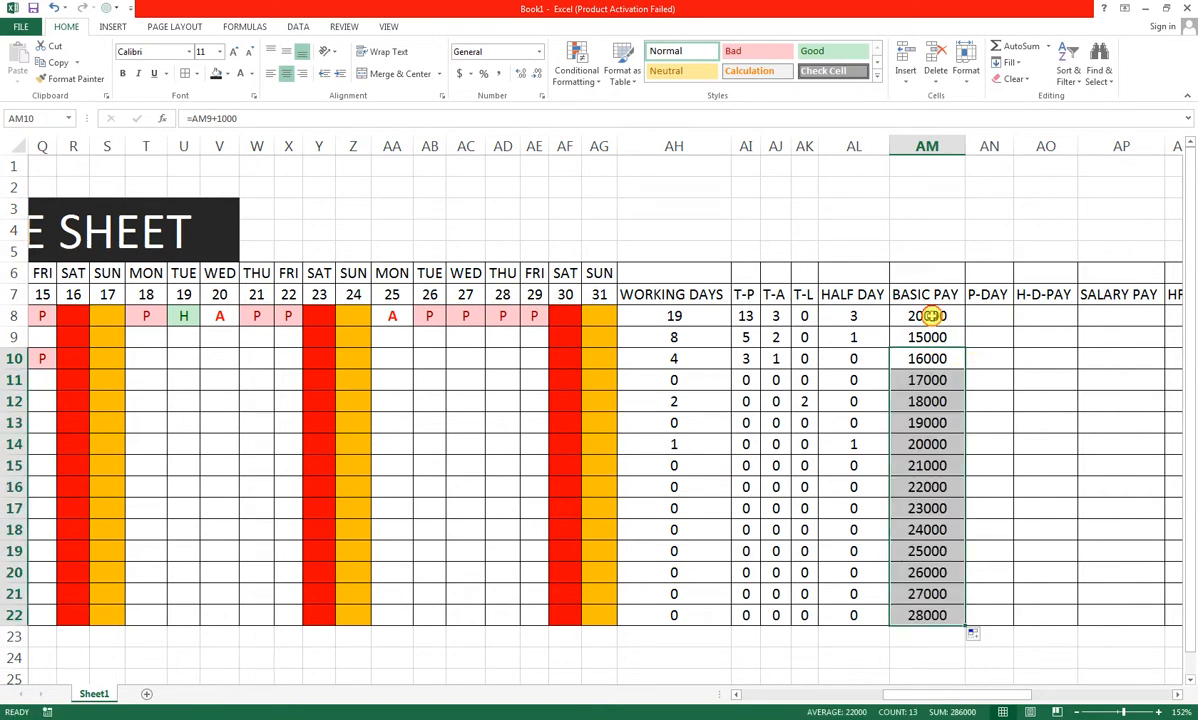
- Copy the BASIC PAY cells AM8:AM22 and paste them back in place as values only
drag(931, 315, 917, 616)
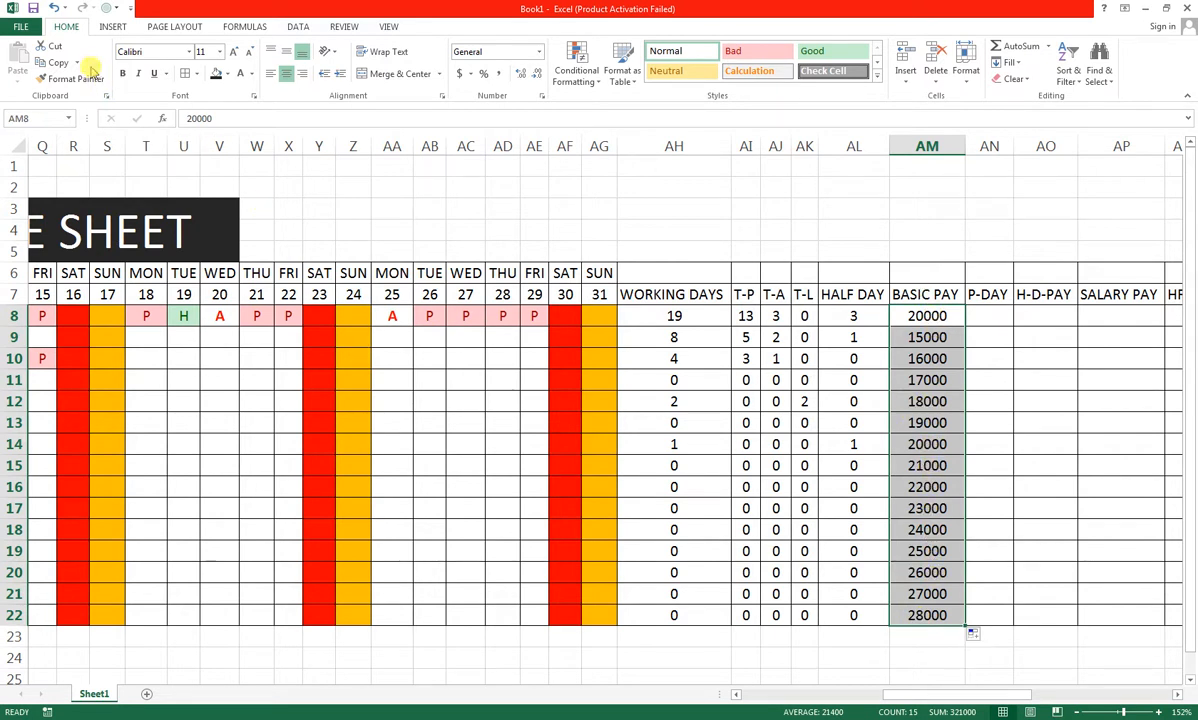
click(76, 62)
click(82, 80)
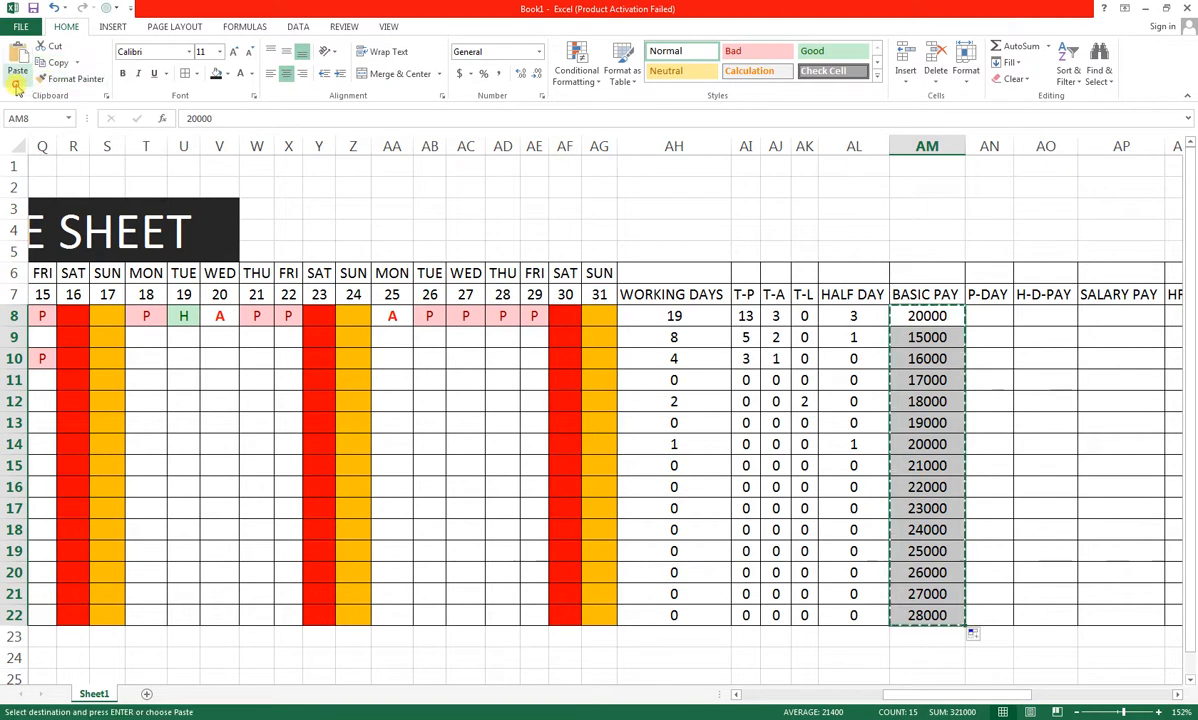
click(18, 80)
click(16, 178)
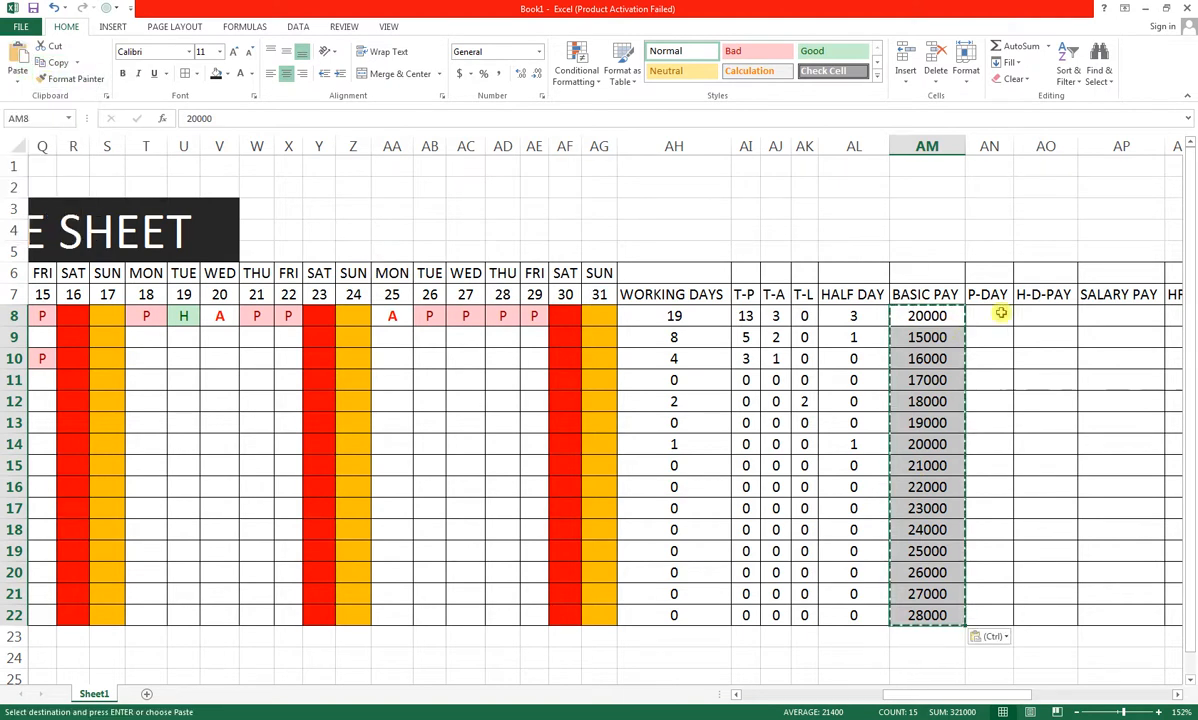
click(995, 312)
click(885, 200)
text(F)
click(950, 215)
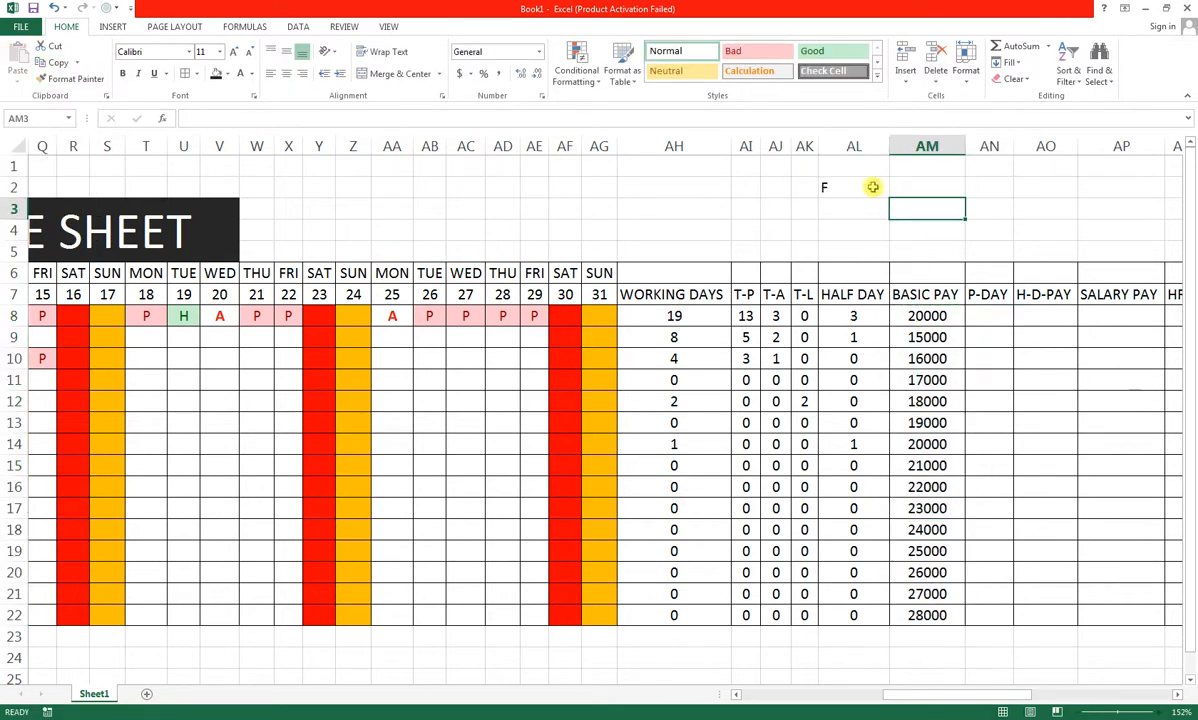
click(872, 185)
- Enter =AM8/AH8 in AN8 to divide the first employee's basic pay by the working days
click(986, 316)
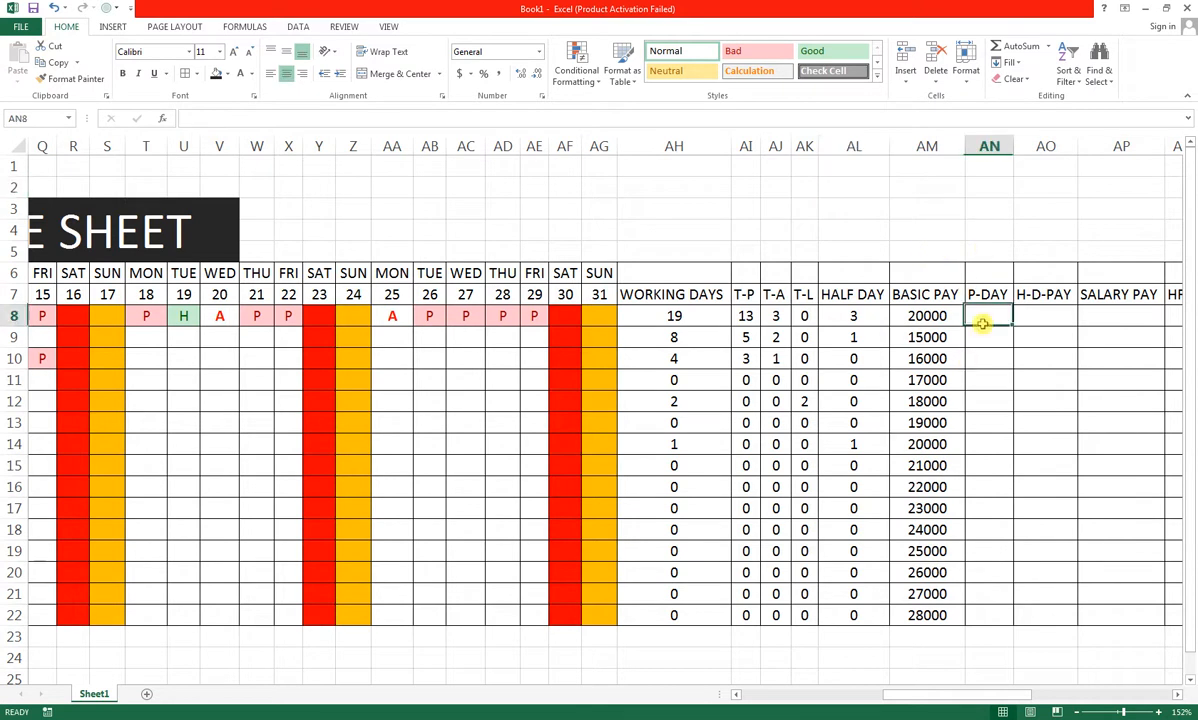
text(=)
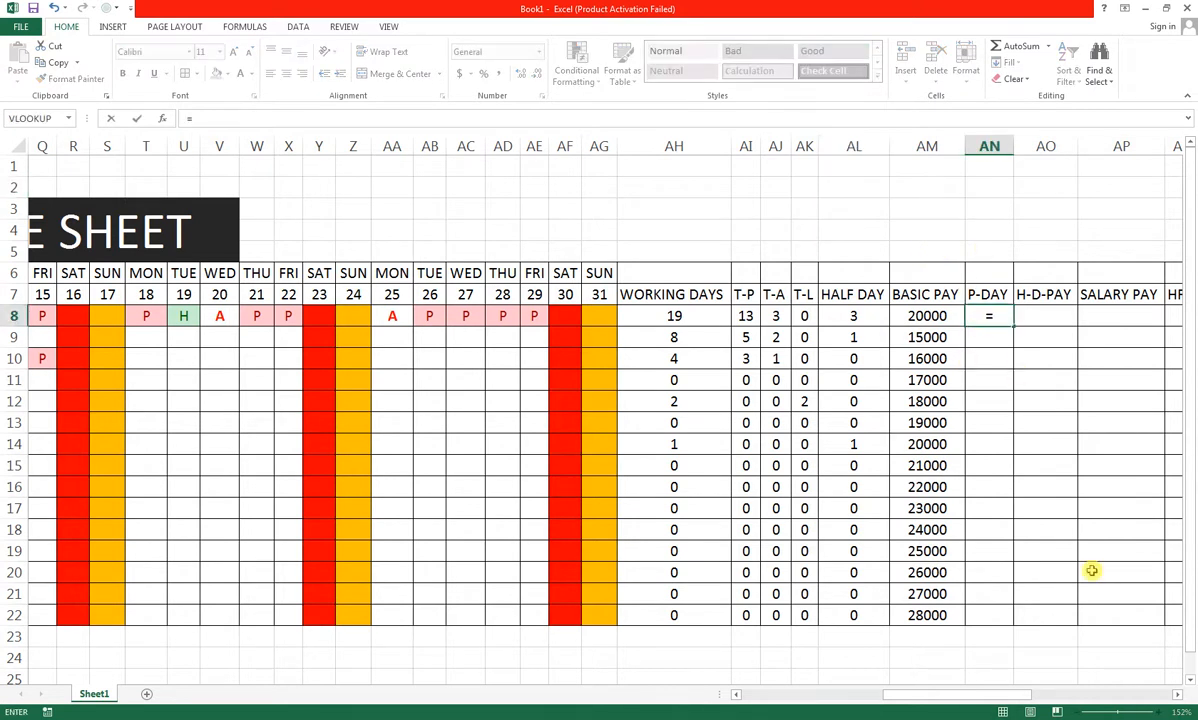
key(Left)
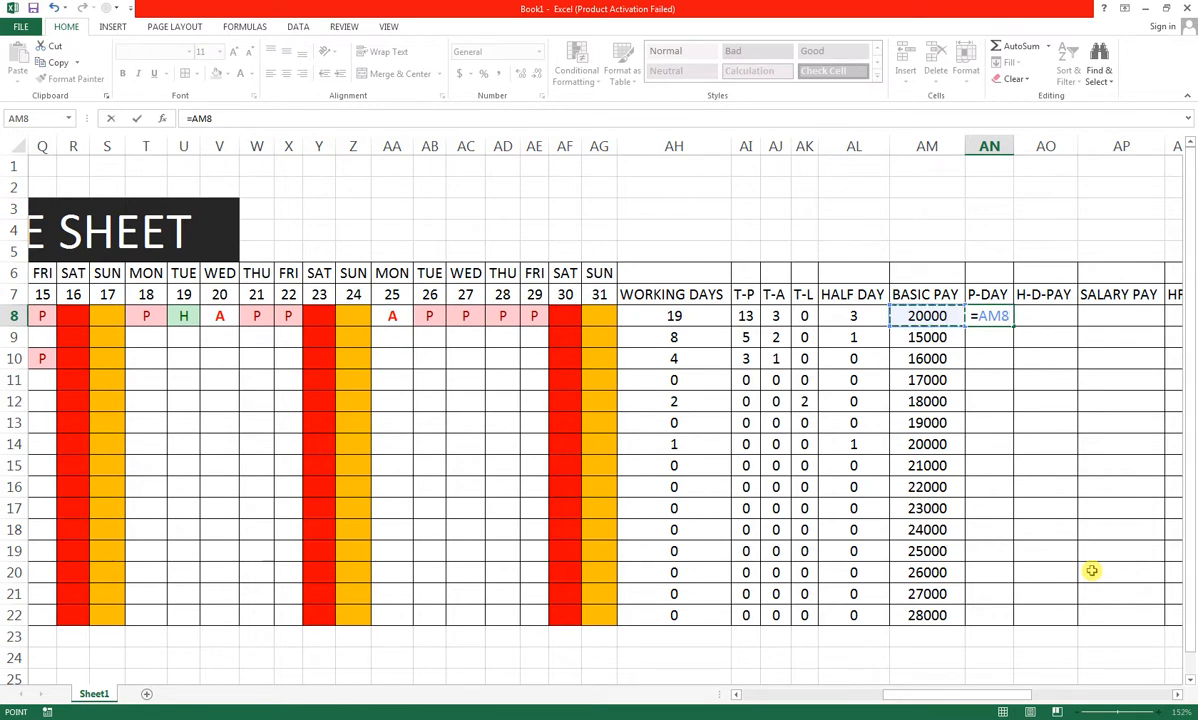
text(/)
key(Left)
key(Left)
key(Left)
key(Left)
key(Left)
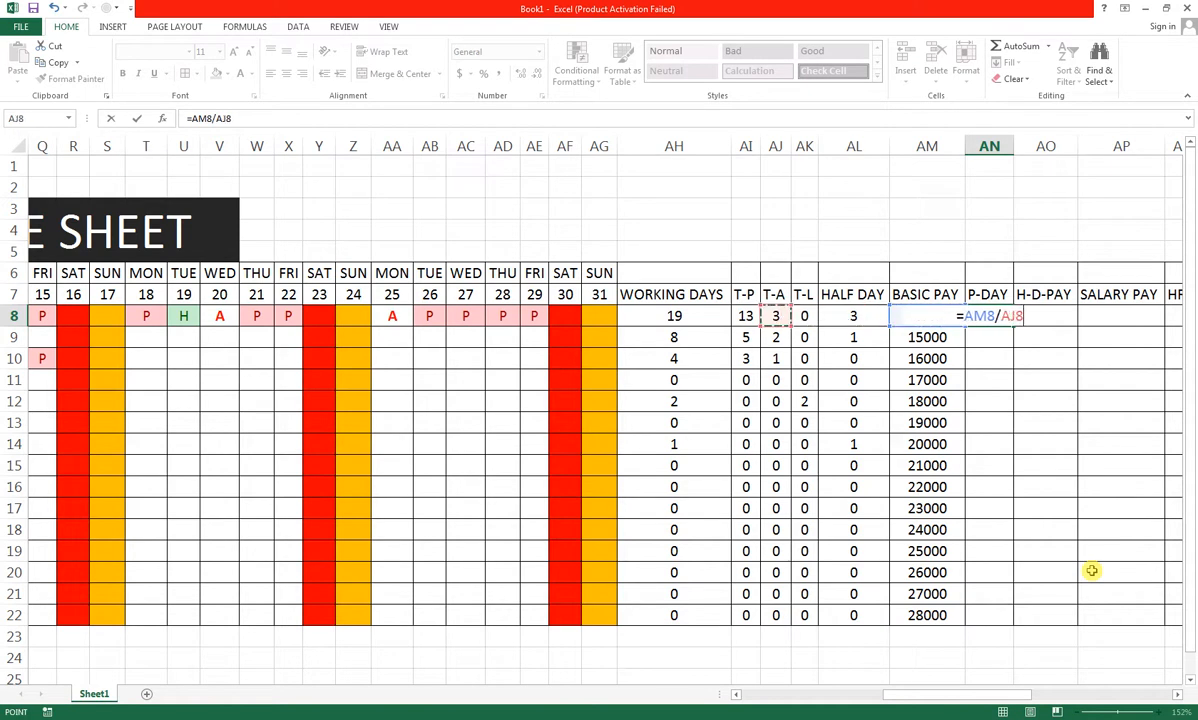
key(Left)
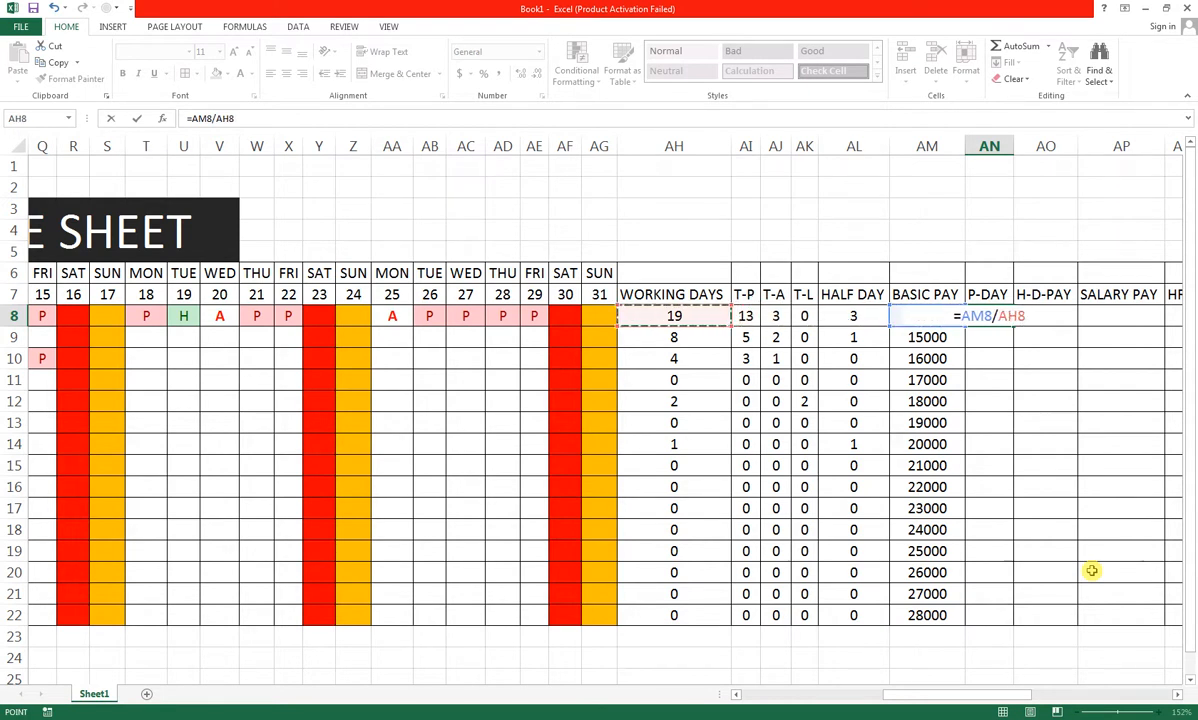
key(Return)
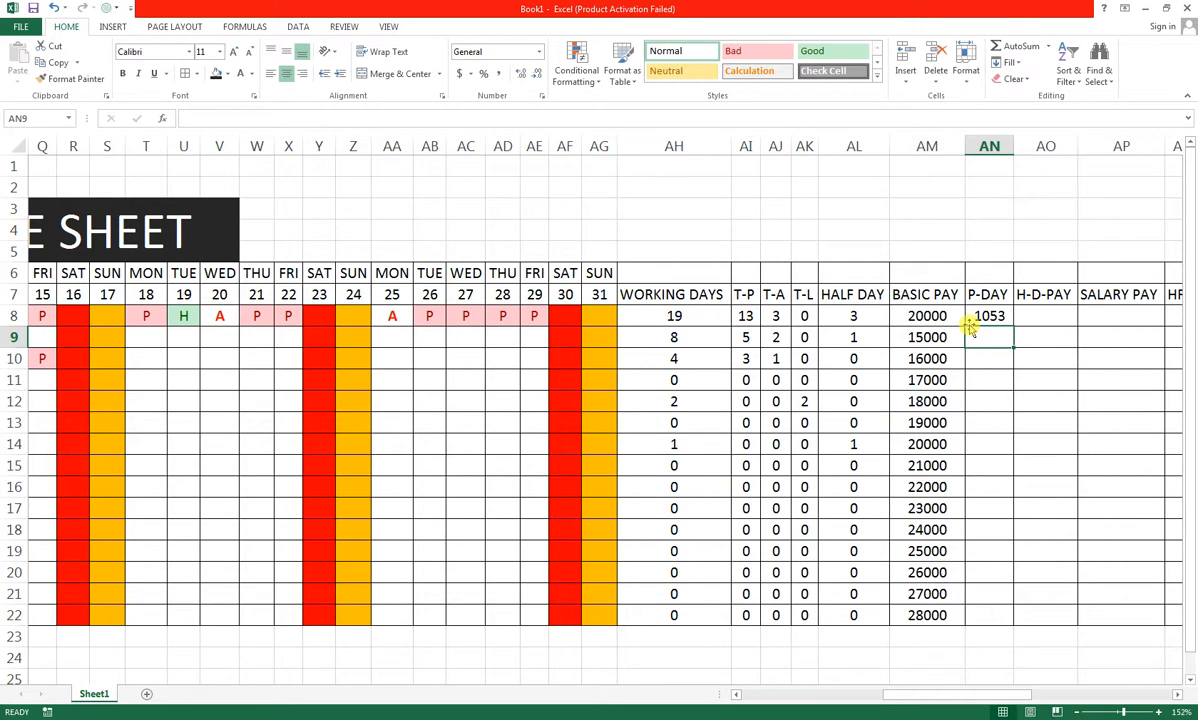
- Fill the per-day pay formula down through AN22 and autofit the P-DAY column width
click(969, 320)
double_click(1012, 326)
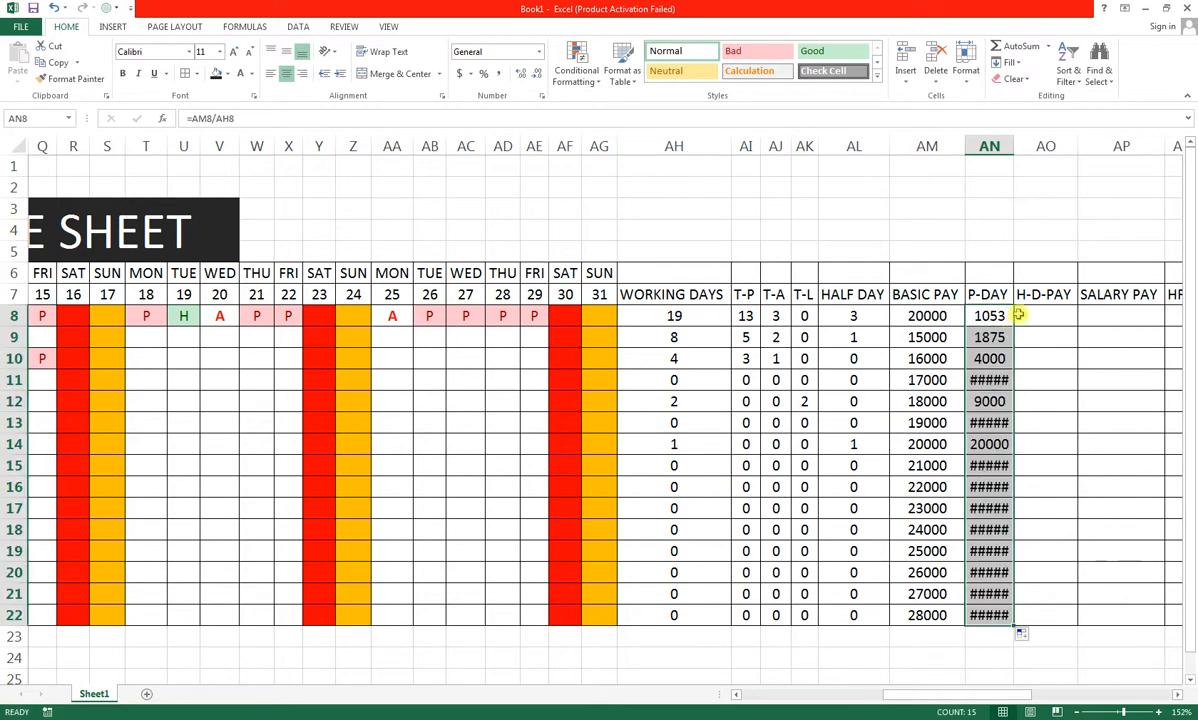
double_click(1013, 149)
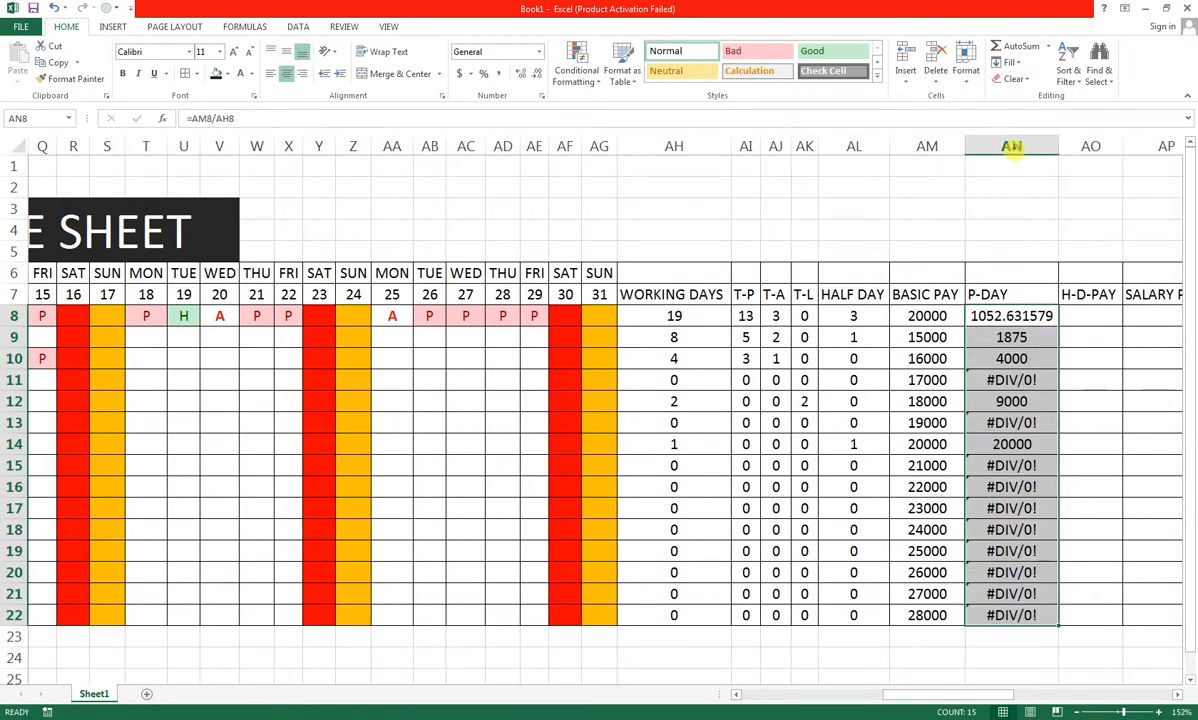
click(1008, 316)
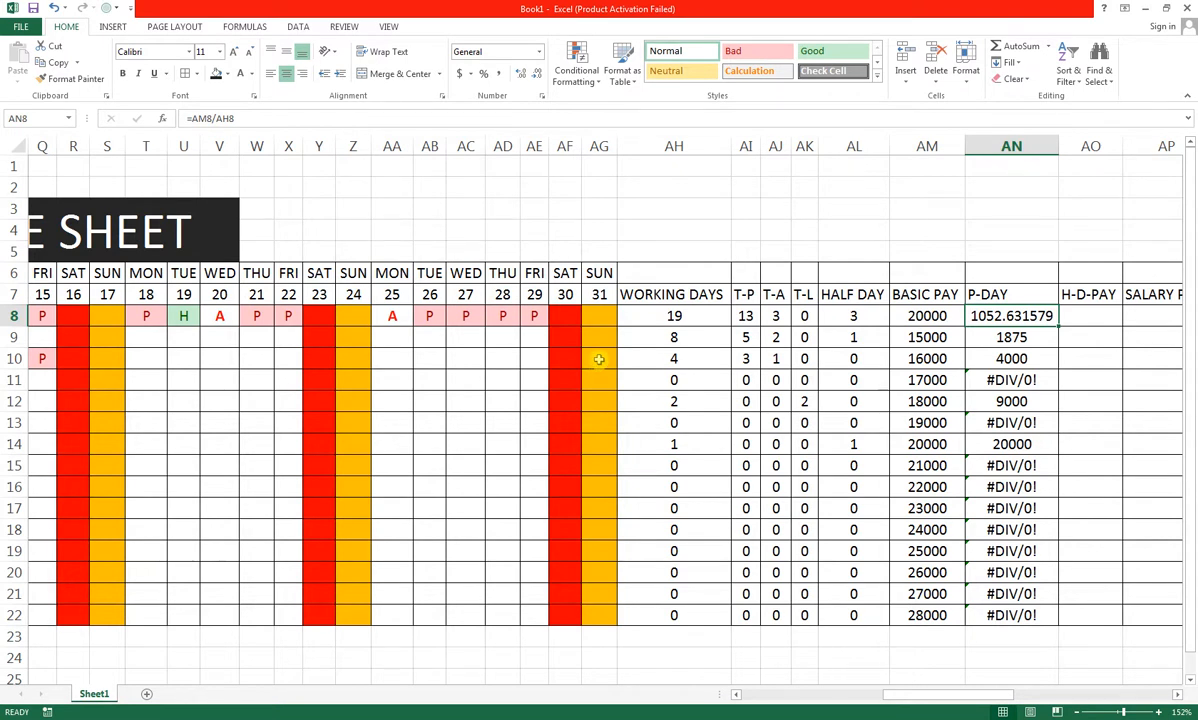
- Clear the per-day pay formulas from AN8:AN22
drag(995, 316, 997, 610)
key(Delete)
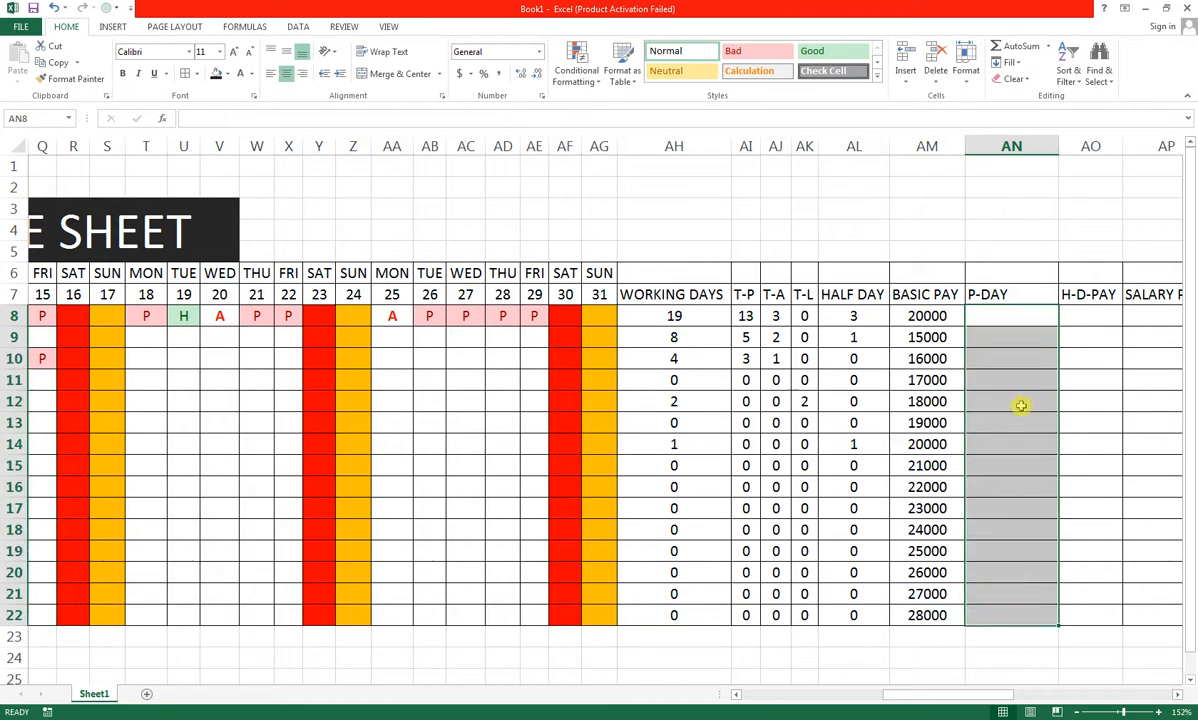
- Enter =AM8/30 in AN8 to calculate the first employee's per-day pay from the basic pay
click(1028, 315)
text(=)
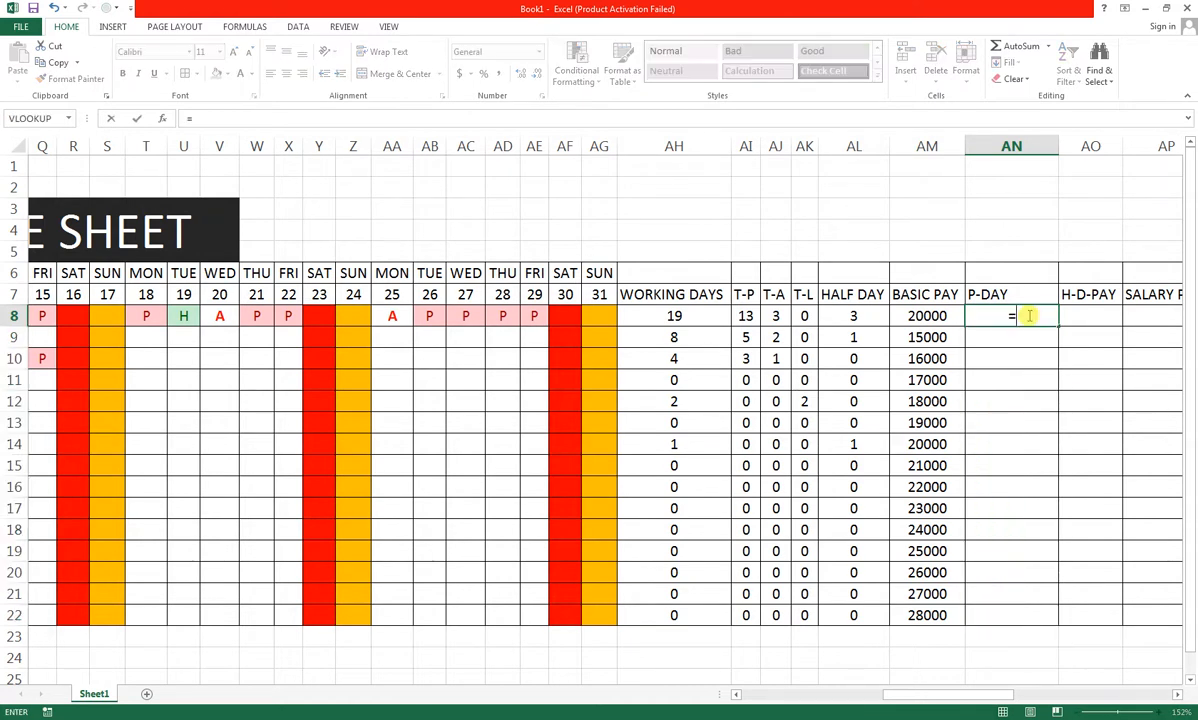
key(Left)
key(Left)
key(Right)
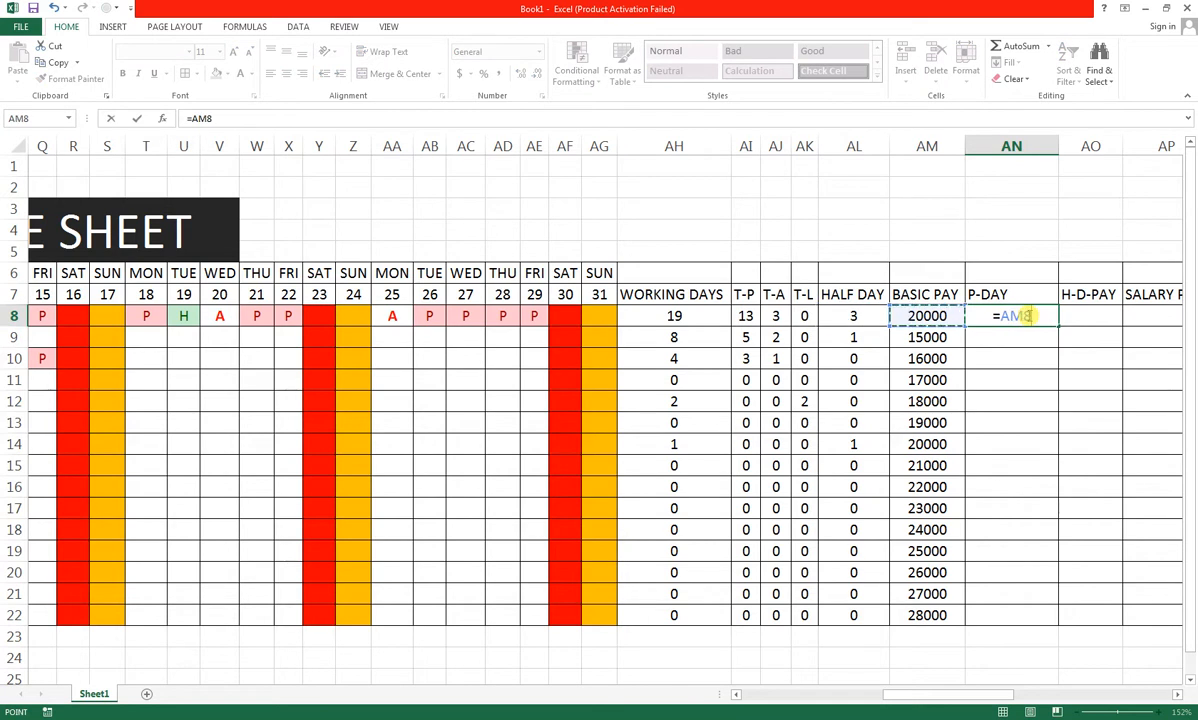
text(/)
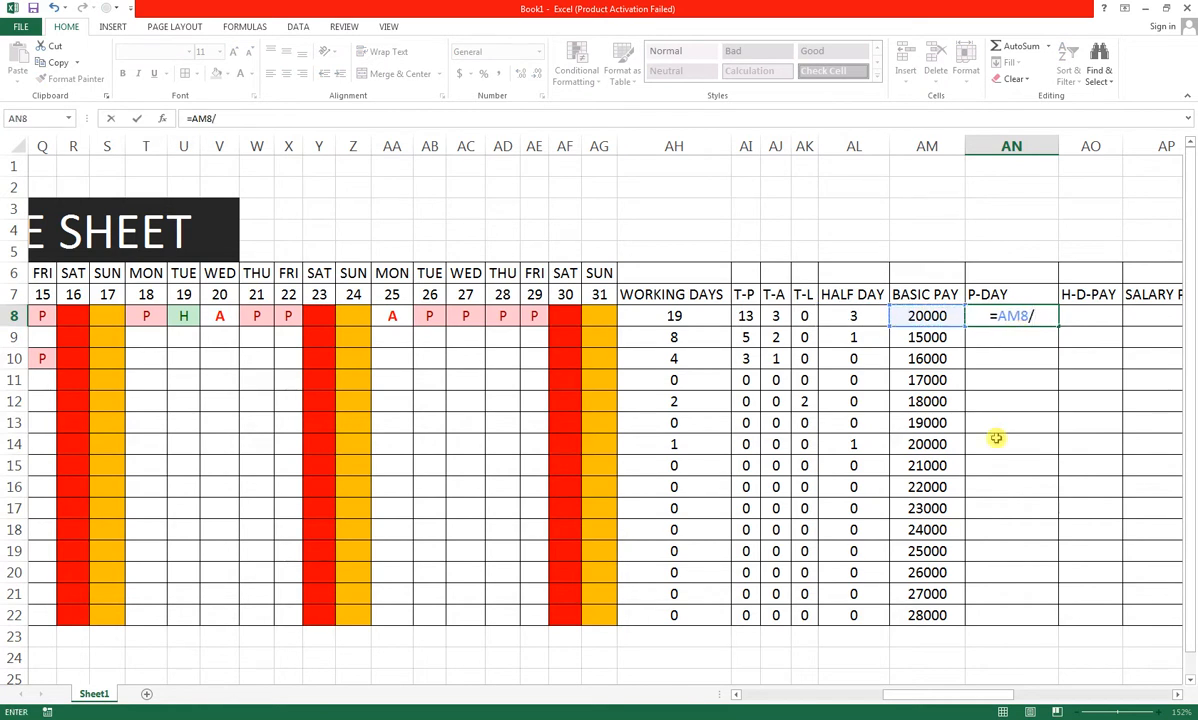
text(30)
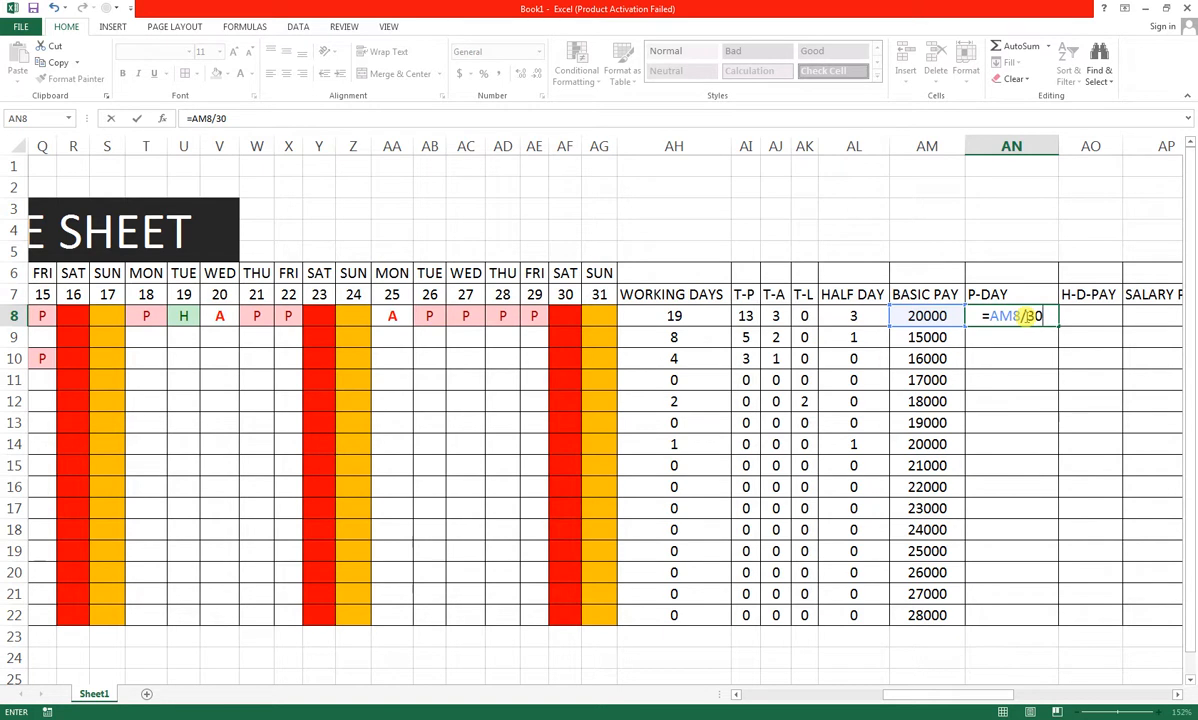
key(ctrl+Return)
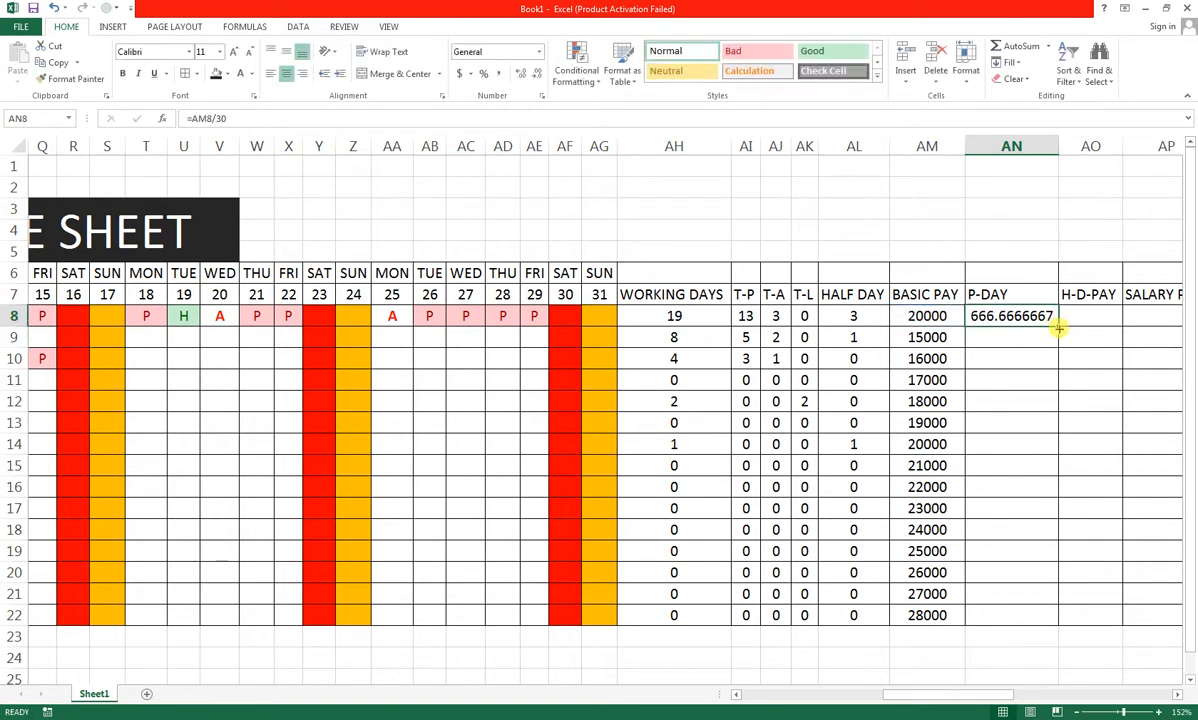
- Fill the per-day pay formula down through AN22 and format AN8:AN22 to show no decimal places
drag(1055, 483, 1054, 618)
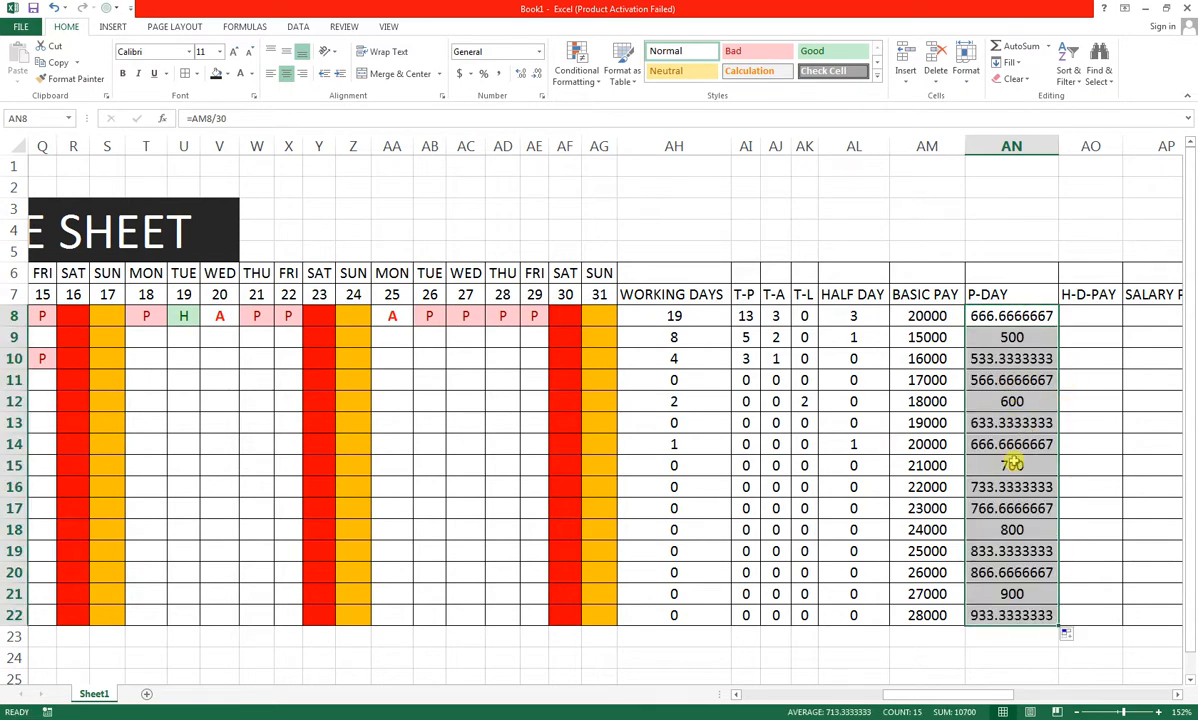
click(535, 76)
click(535, 76)
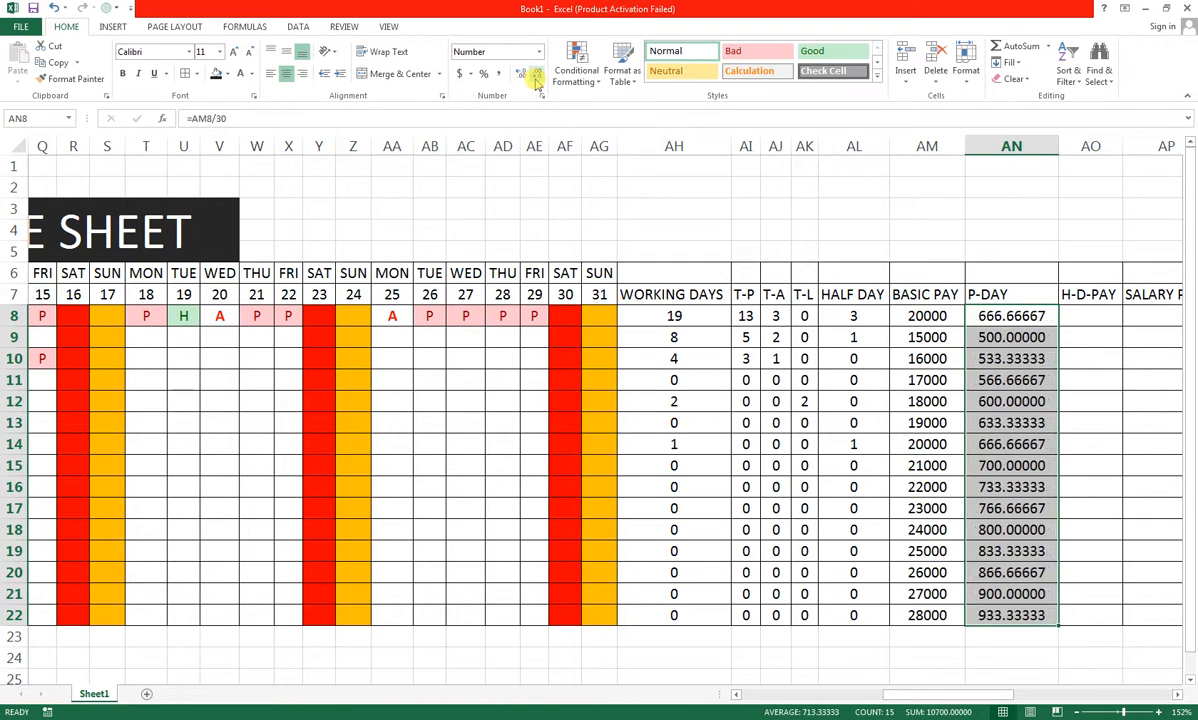
click(535, 76)
click(535, 76)
click(535, 76)
click(535, 76)
click(535, 76)
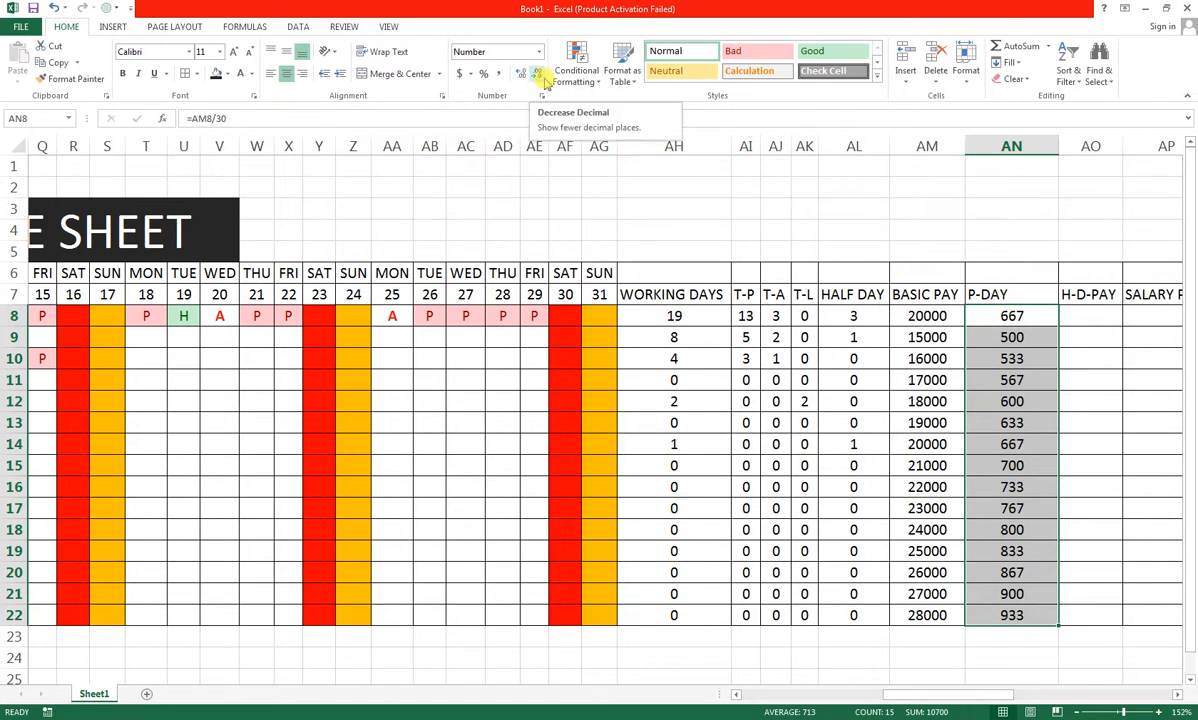
- Merge and center rows 6 and 7 separately for each header from WORKING DAYS in AH through HALF DAY in AL
drag(700, 293, 1075, 294)
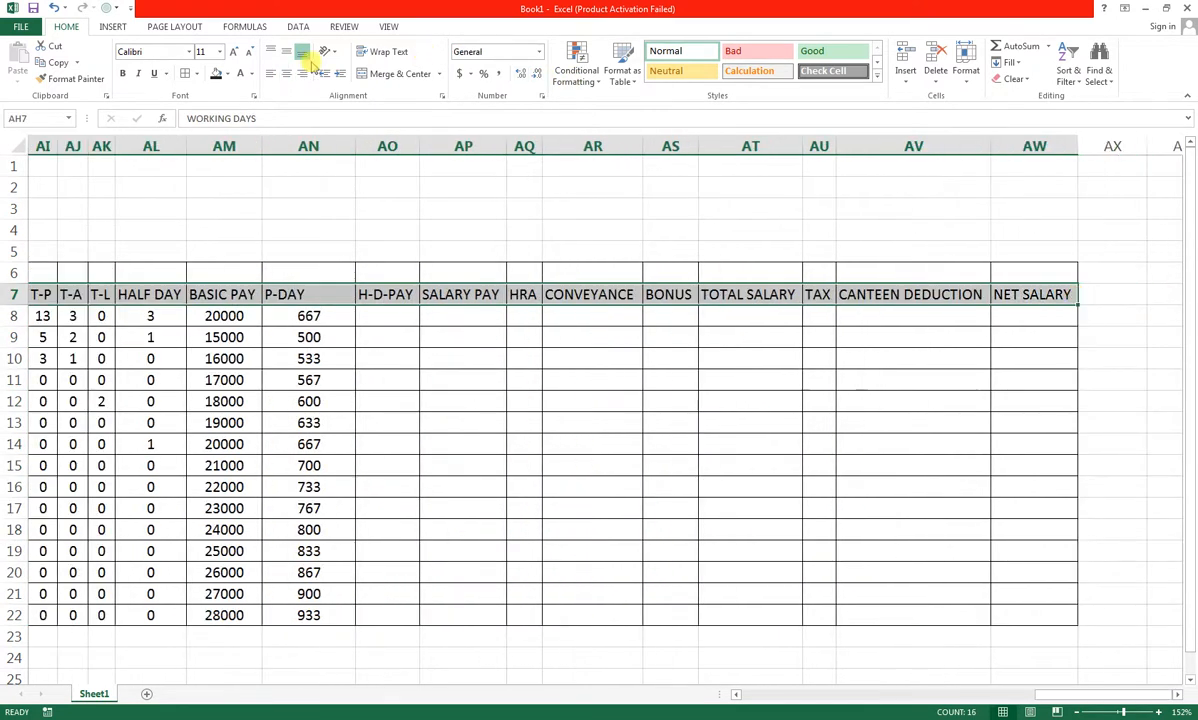
scroll(693, 254, left, 6)
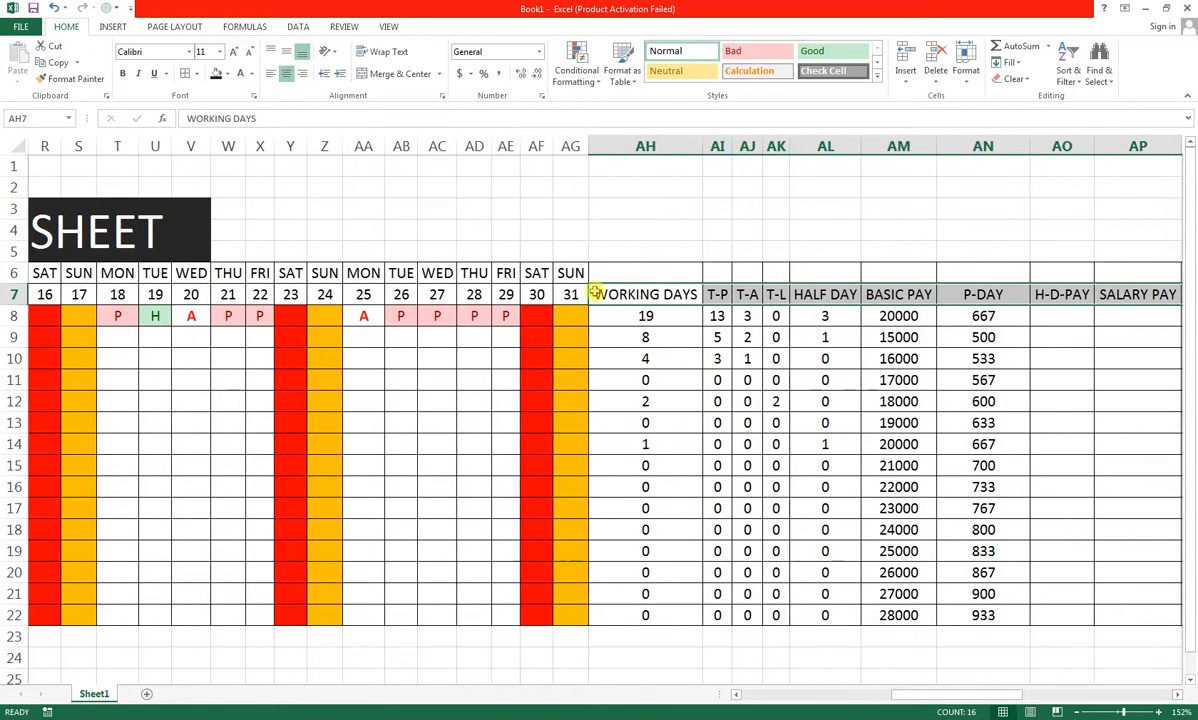
click(652, 274)
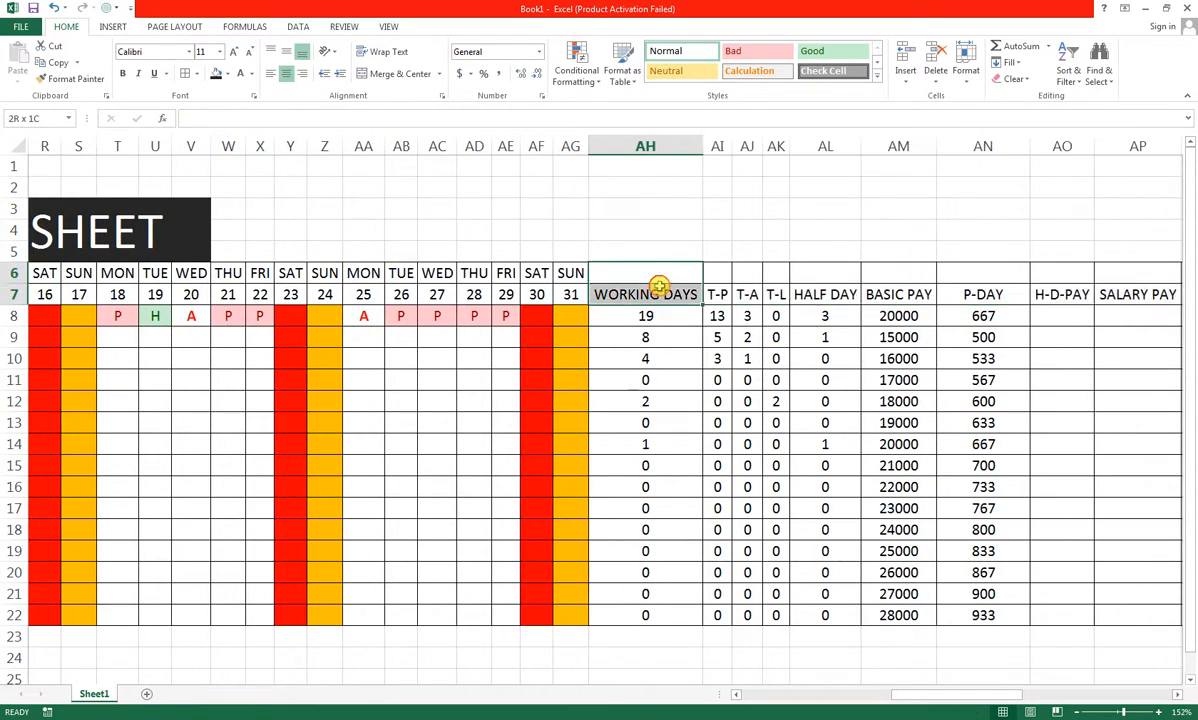
click(400, 73)
drag(718, 277, 712, 294)
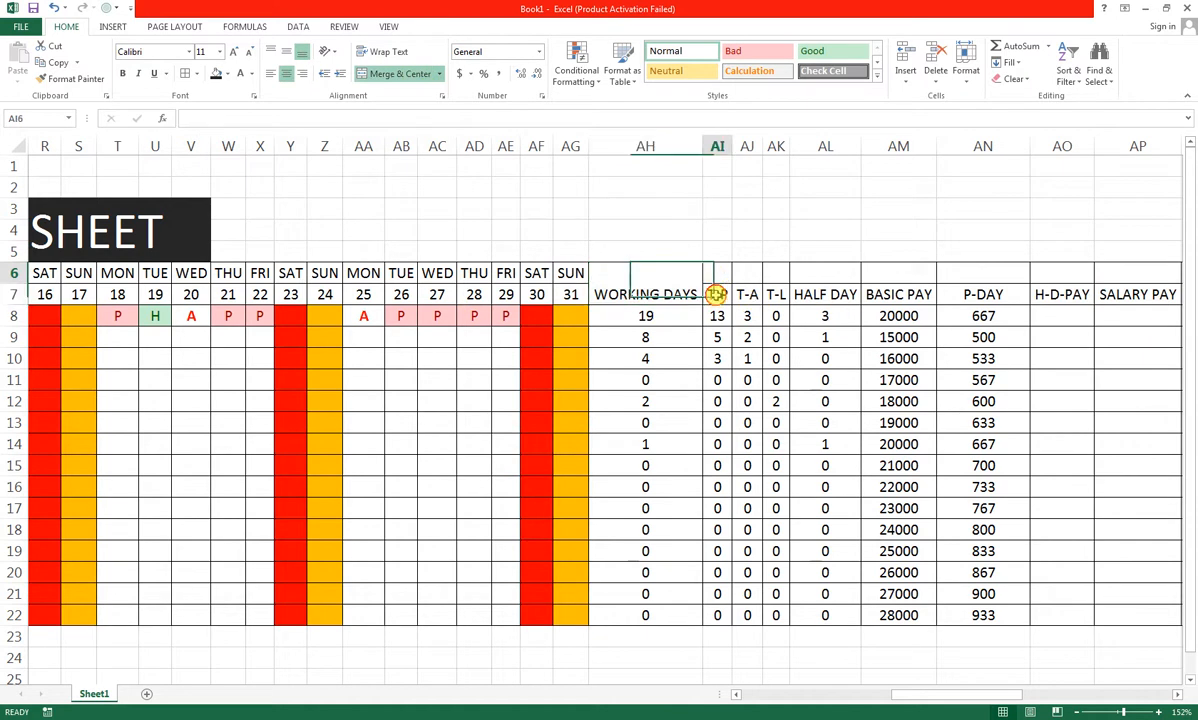
click(400, 73)
drag(747, 274, 830, 296)
click(400, 73)
click(400, 73)
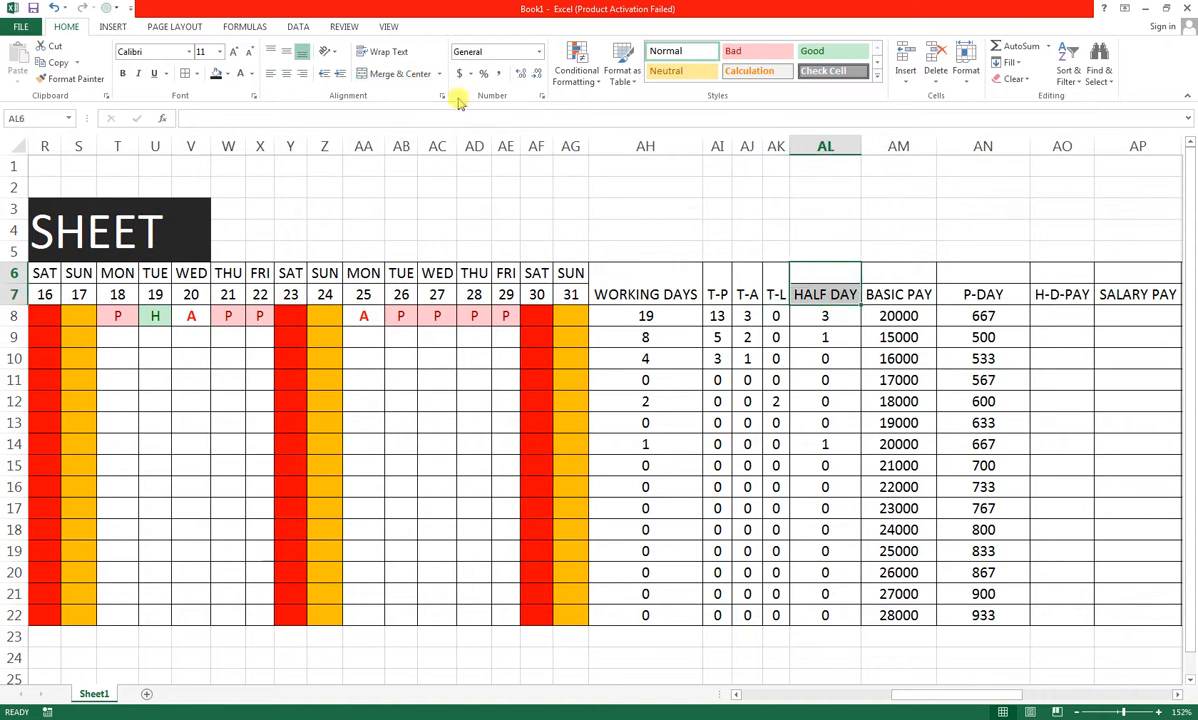
click(400, 73)
- Merge and center rows 6 and 7 separately for the BASIC PAY, P-DAY and H-D-PAY headers
drag(901, 275, 958, 294)
click(400, 73)
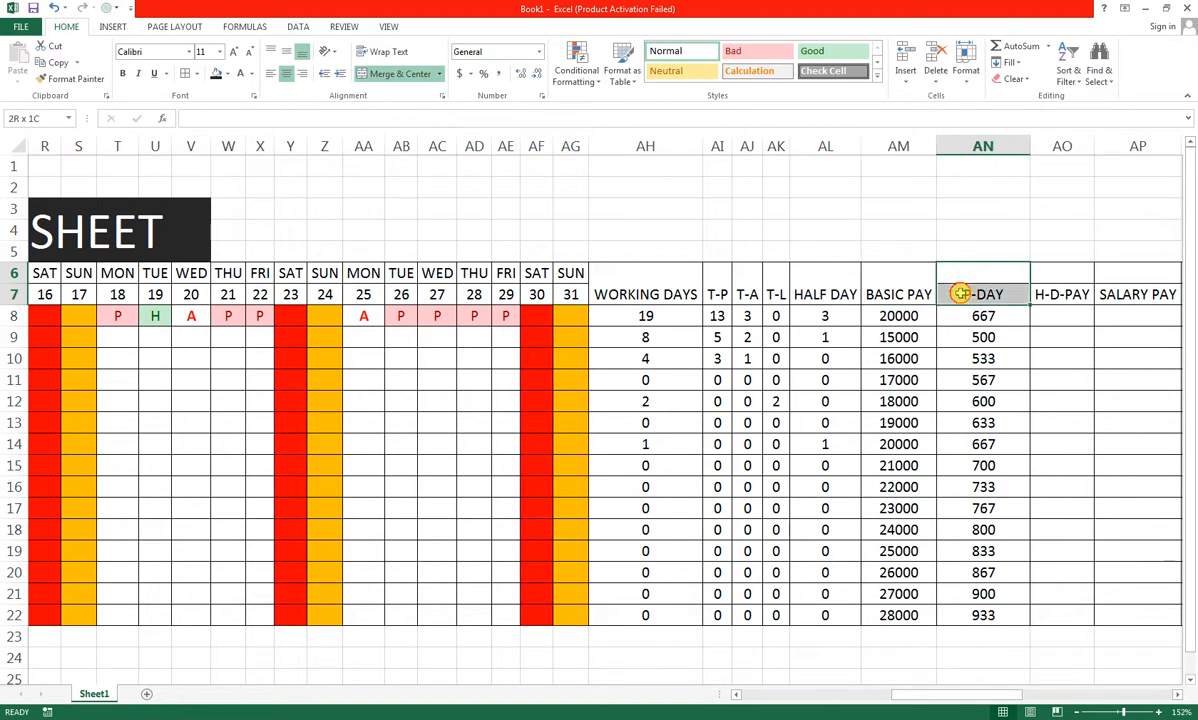
click(402, 73)
drag(1174, 359, 1041, 337)
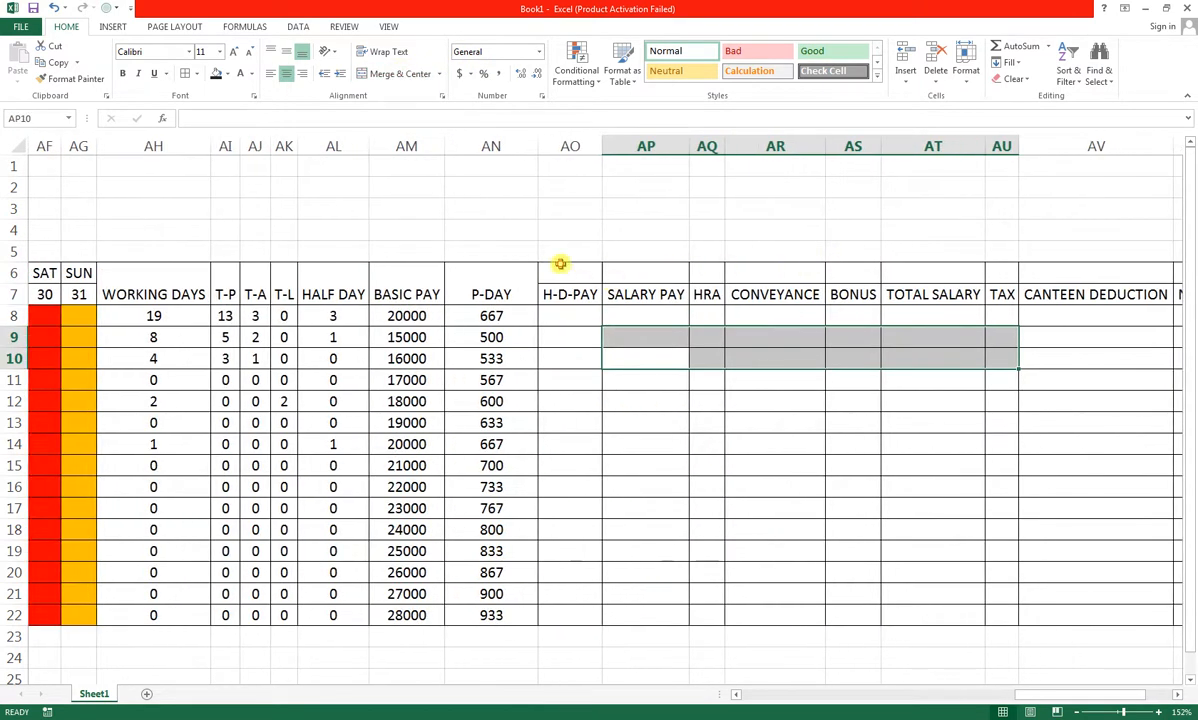
drag(564, 274, 567, 299)
click(395, 73)
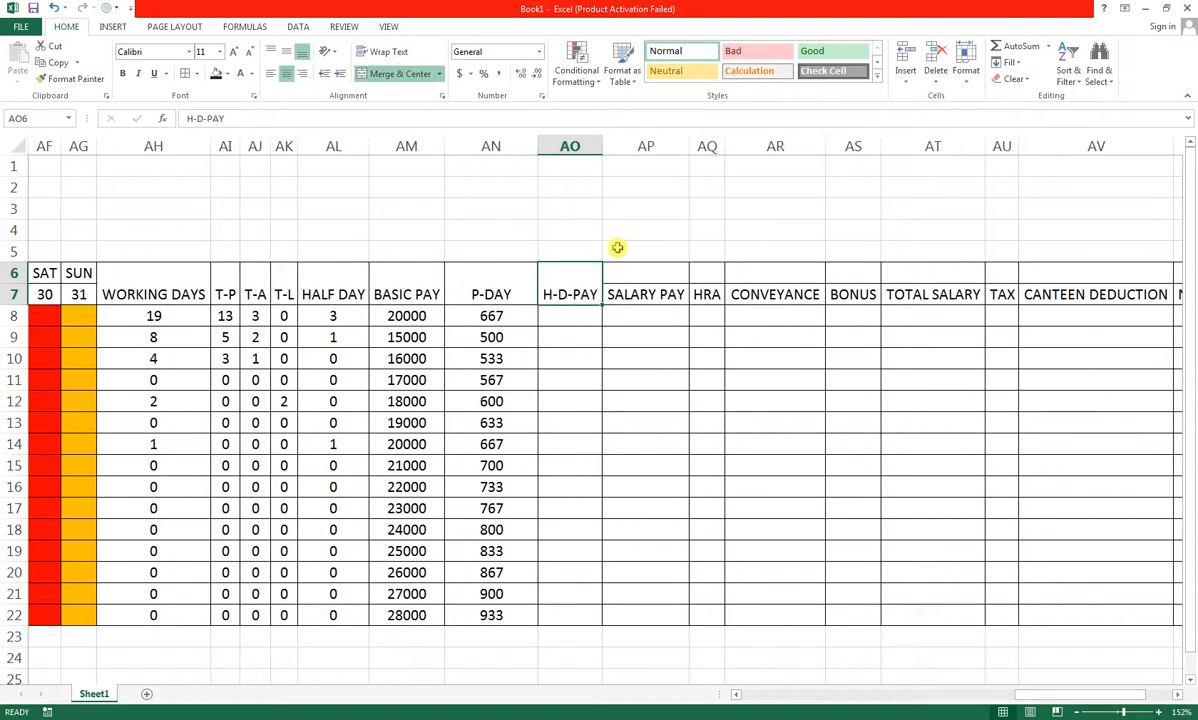
- Merge and center rows 6 and 7 separately for the SALARY PAY, HRA and CONVEYANCE headers
drag(631, 278, 626, 297)
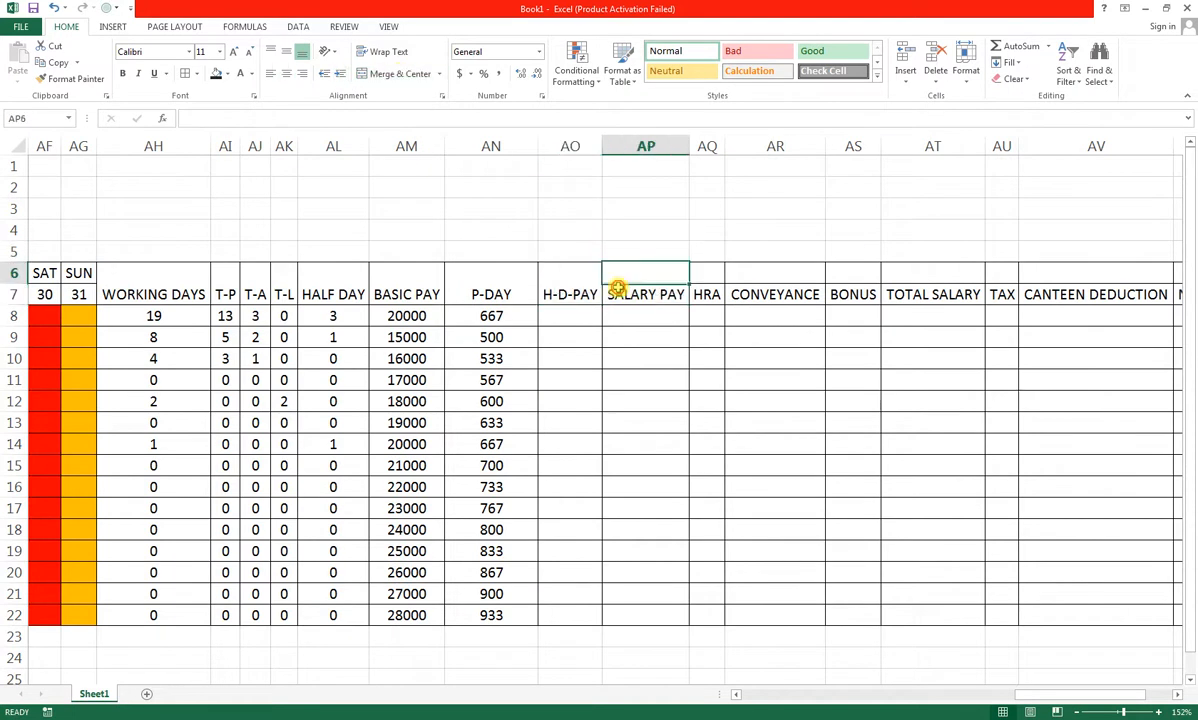
click(398, 74)
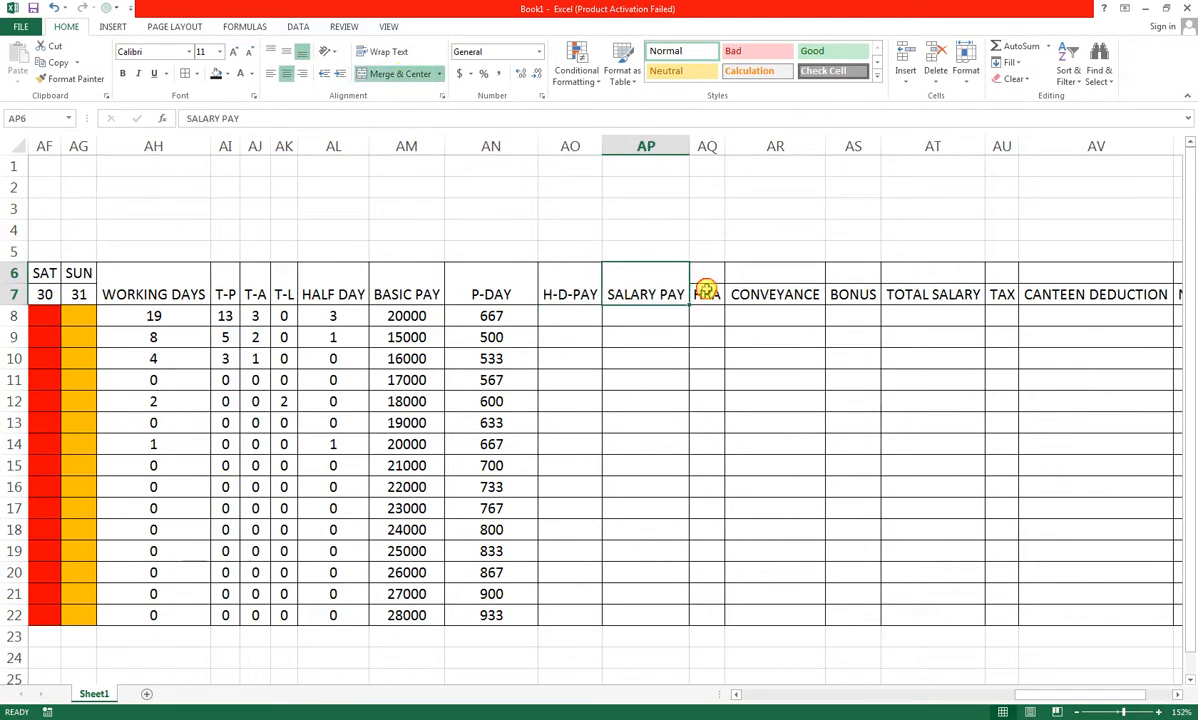
drag(703, 289, 659, 260)
click(392, 74)
drag(765, 272, 771, 294)
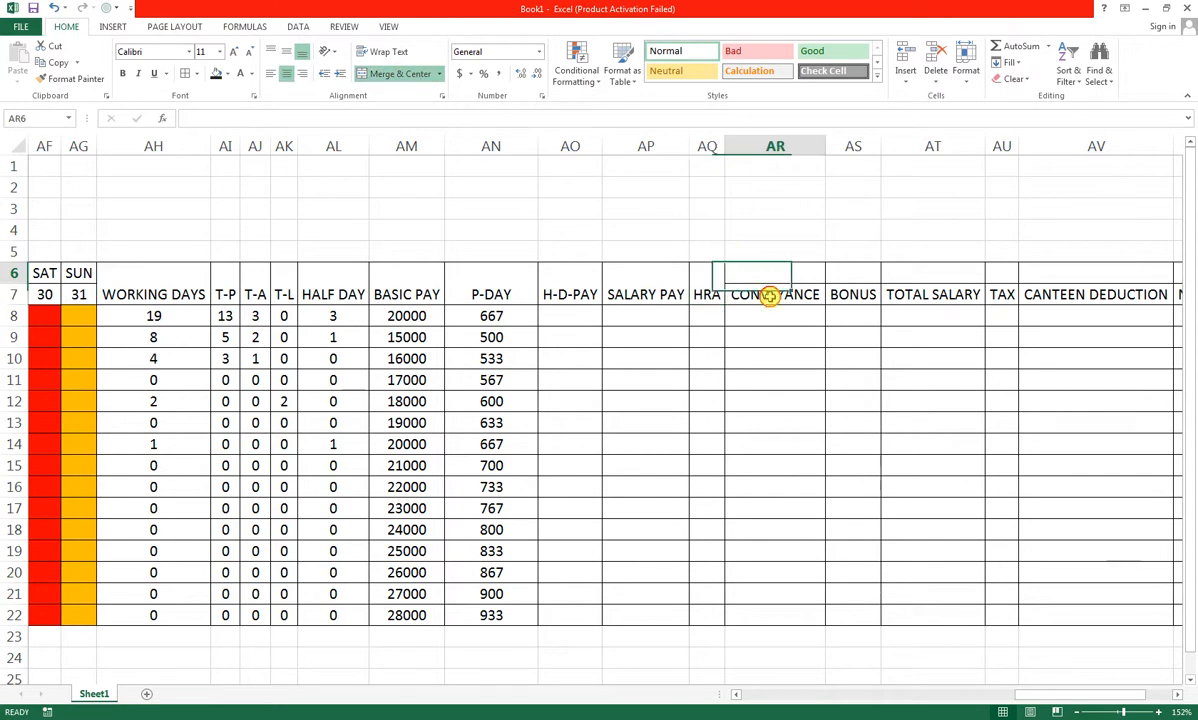
click(390, 74)
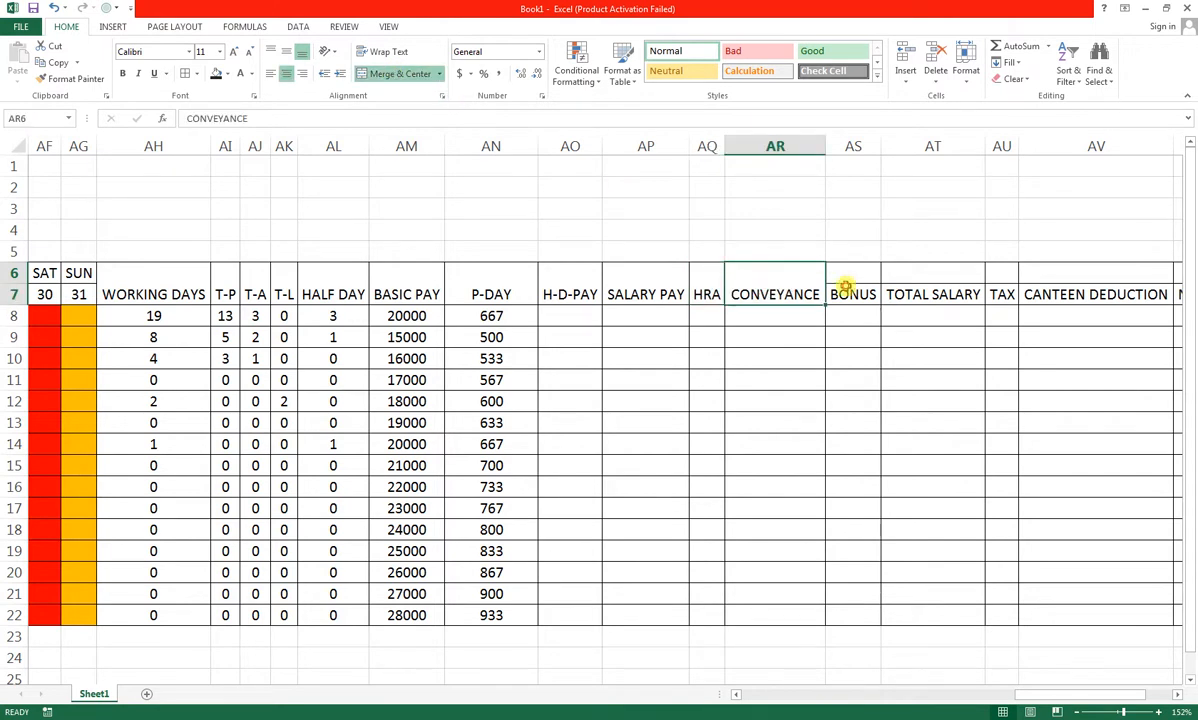
- Merge and center rows 6 and 7 separately for each header from BONUS in AS through NET SALARY in AW
drag(845, 287, 817, 274)
click(390, 74)
drag(894, 265, 1070, 297)
click(415, 78)
click(408, 80)
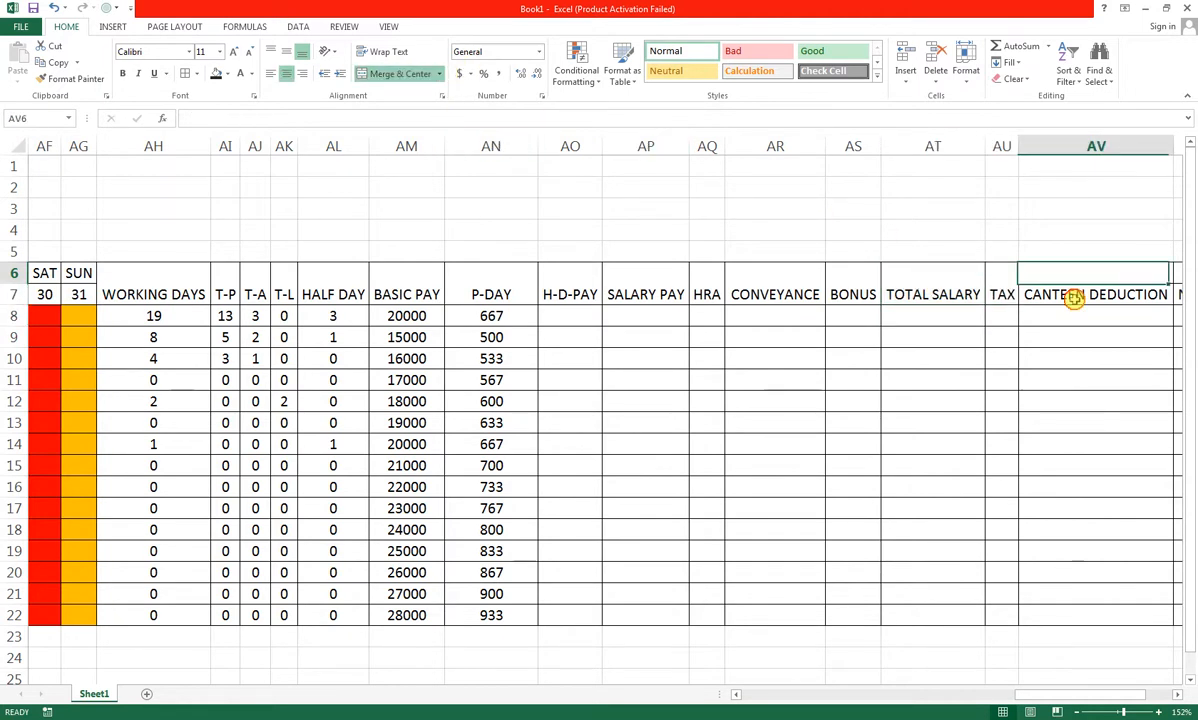
click(396, 73)
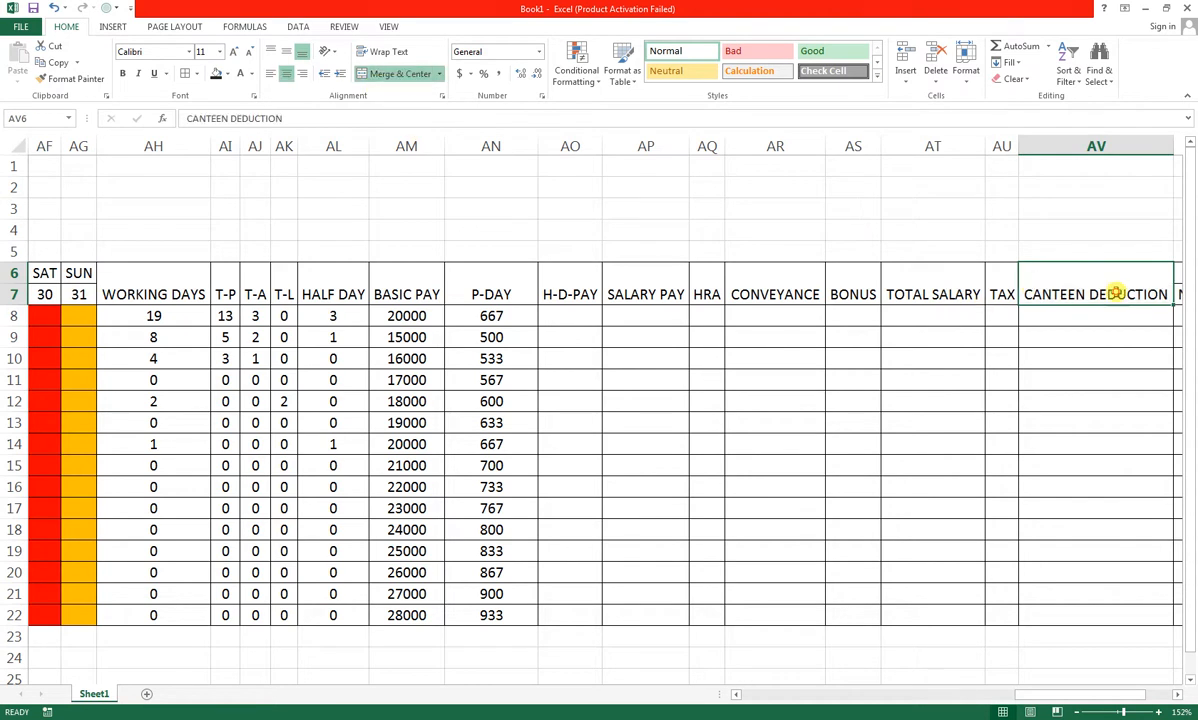
drag(1160, 285, 1030, 289)
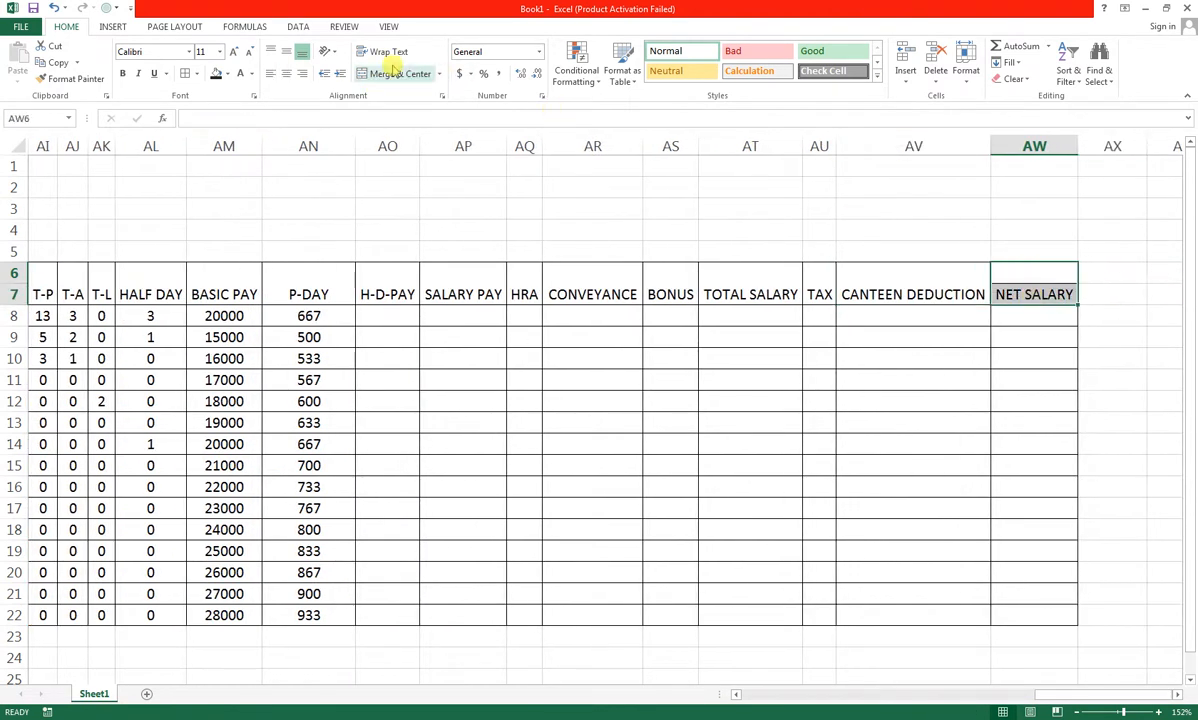
click(421, 79)
- Middle-align the merged headers vertically from WORKING DAYS in AH6 through NET SALARY in AW6
drag(989, 281, 30, 315)
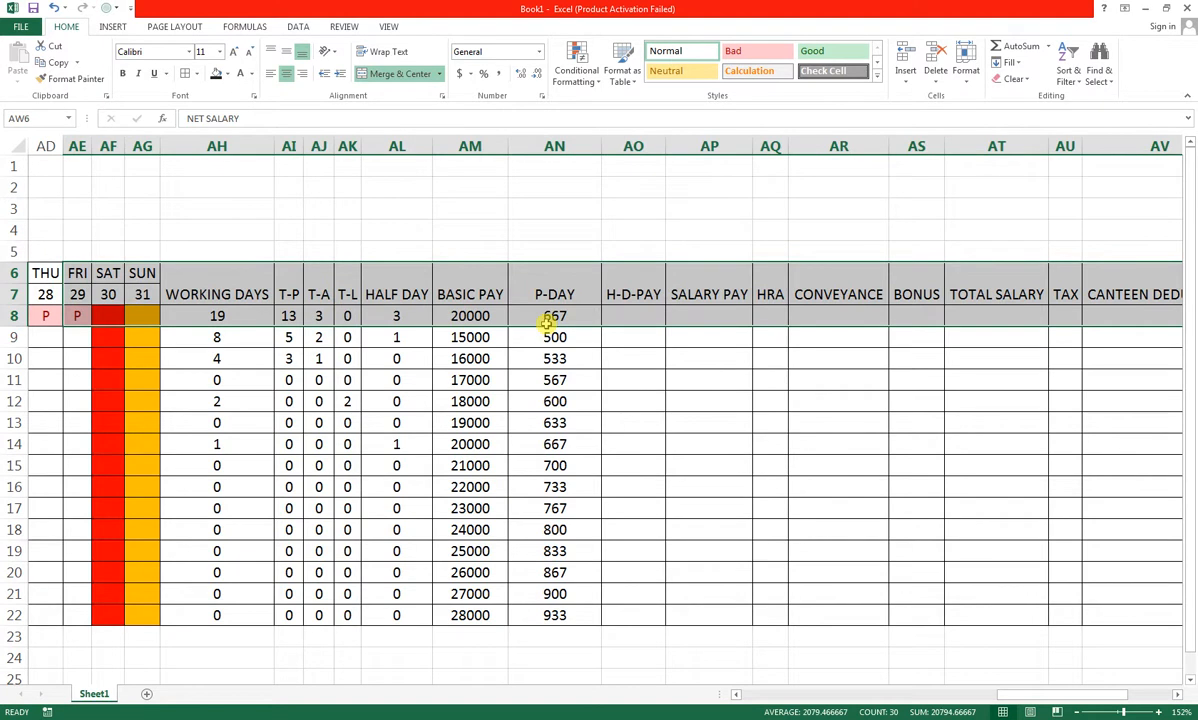
click(709, 294)
drag(259, 294, 1062, 296)
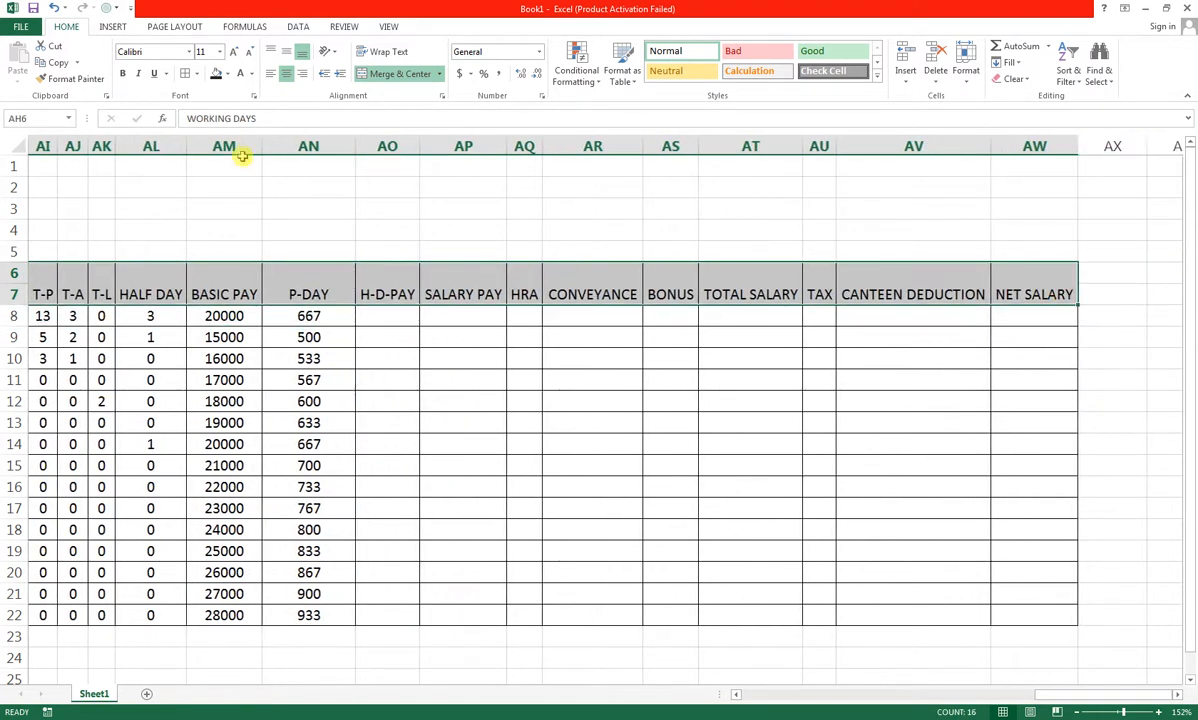
click(286, 52)
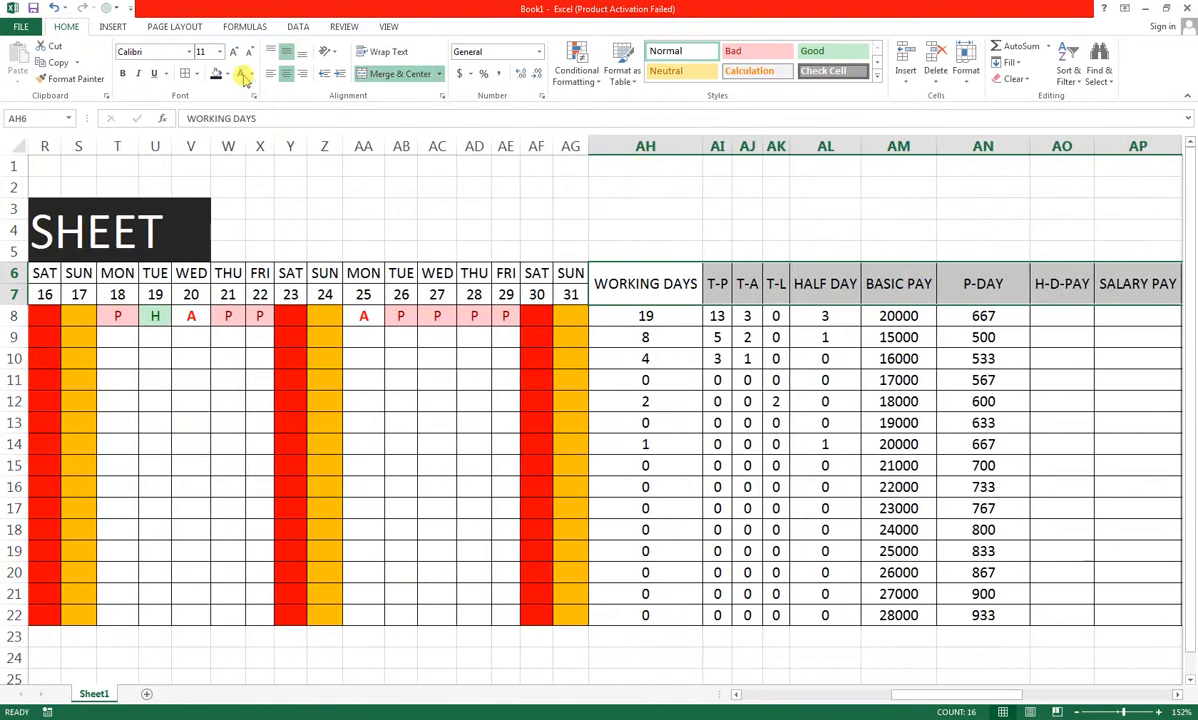
- Try =AN8/4 in AO8 as the first employee's half-day pay, and clear the cell again
click(1062, 316)
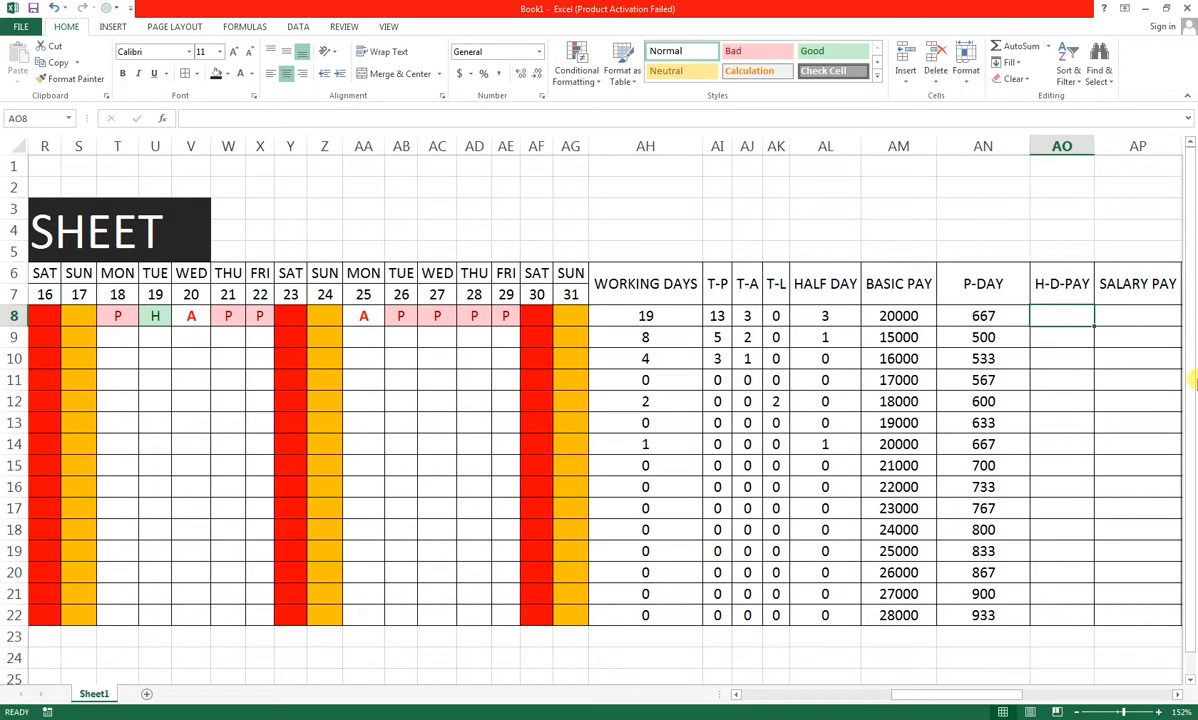
text(=)
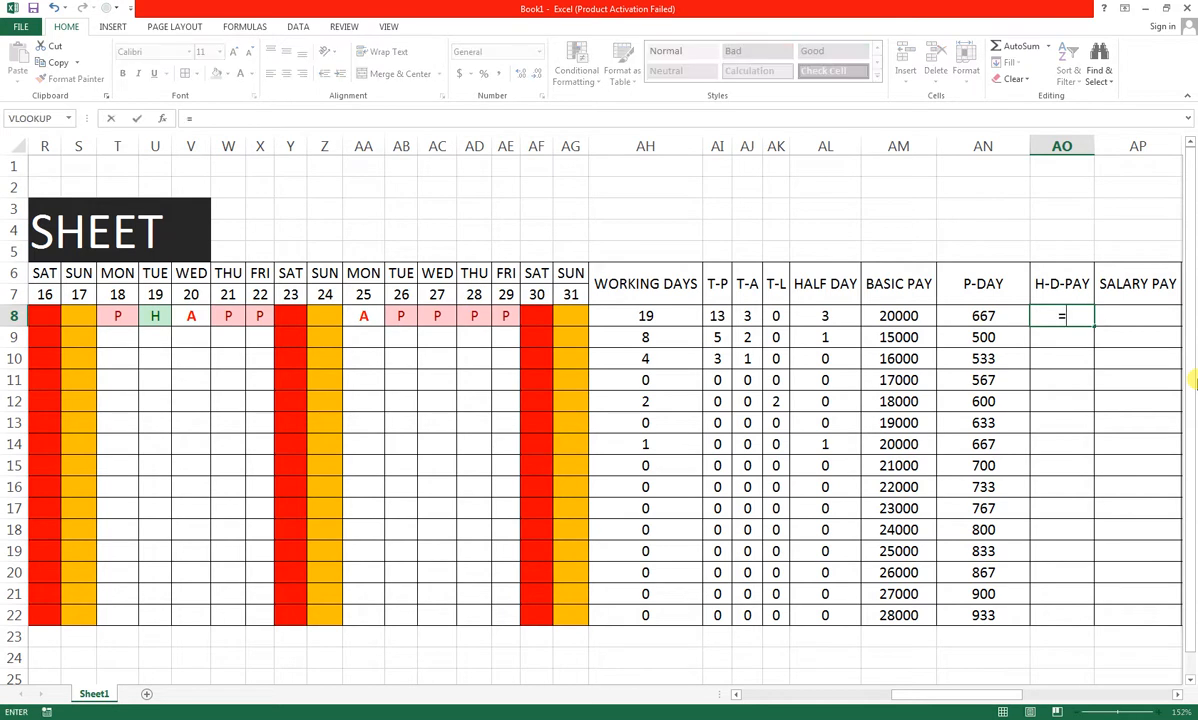
key(Left)
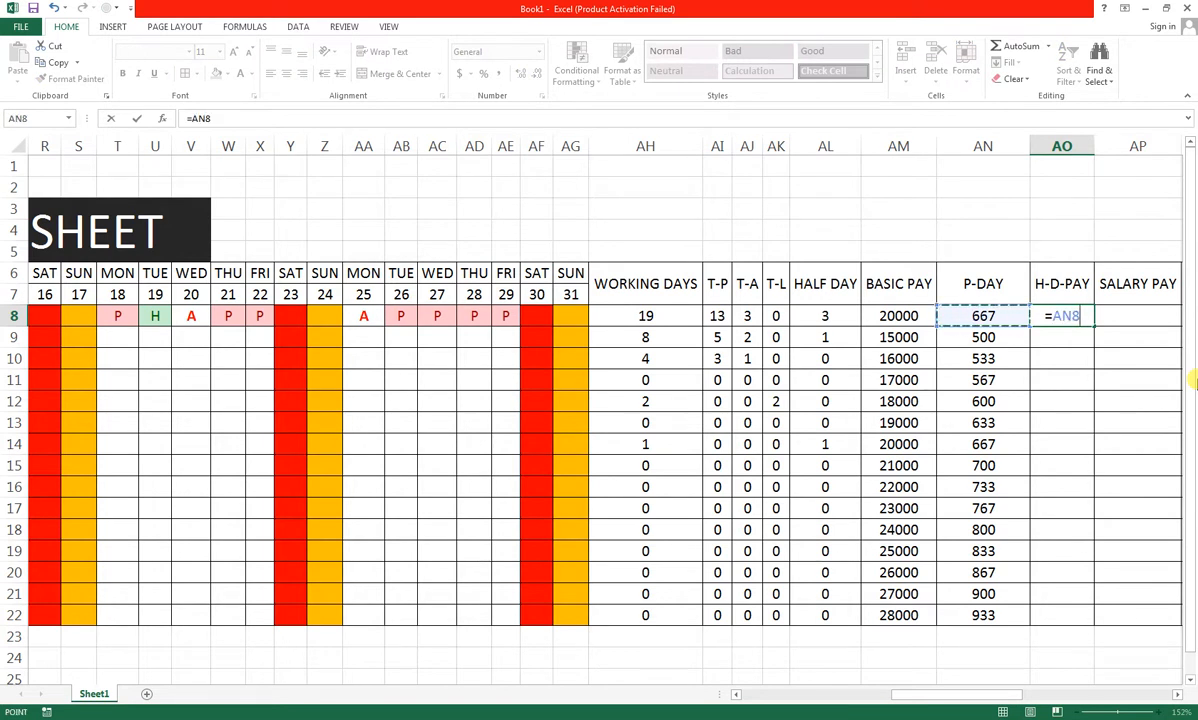
text(/4)
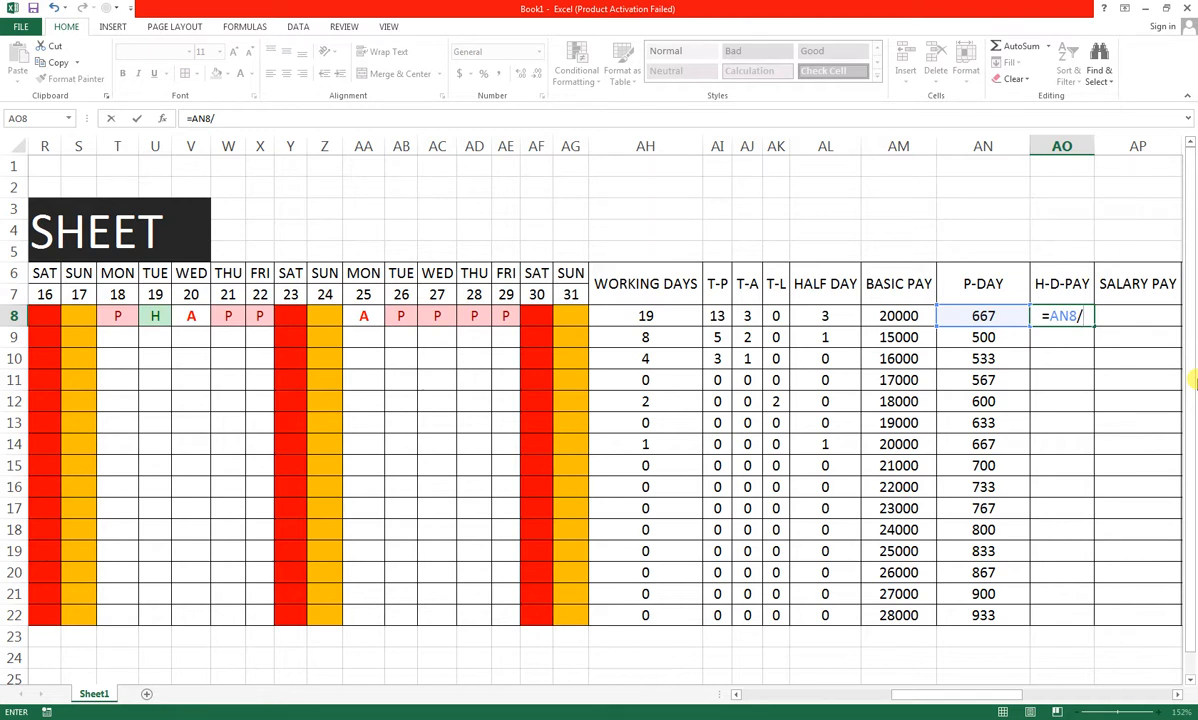
text(4)
key(Return)
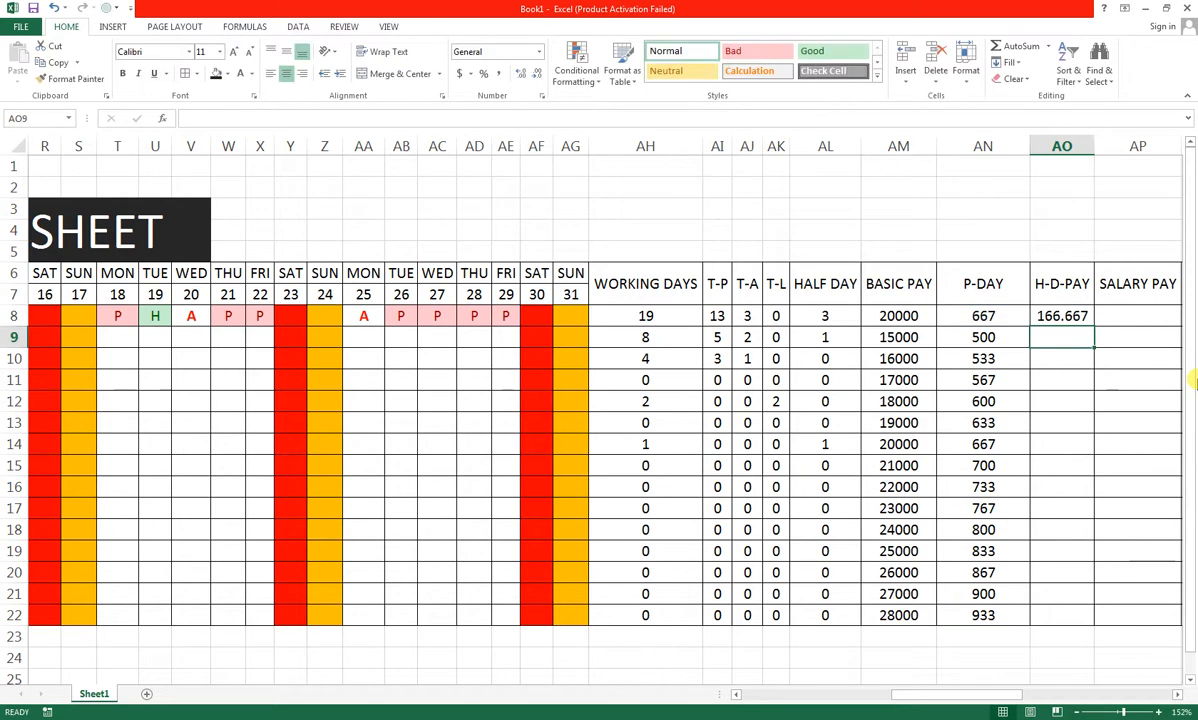
key(Up)
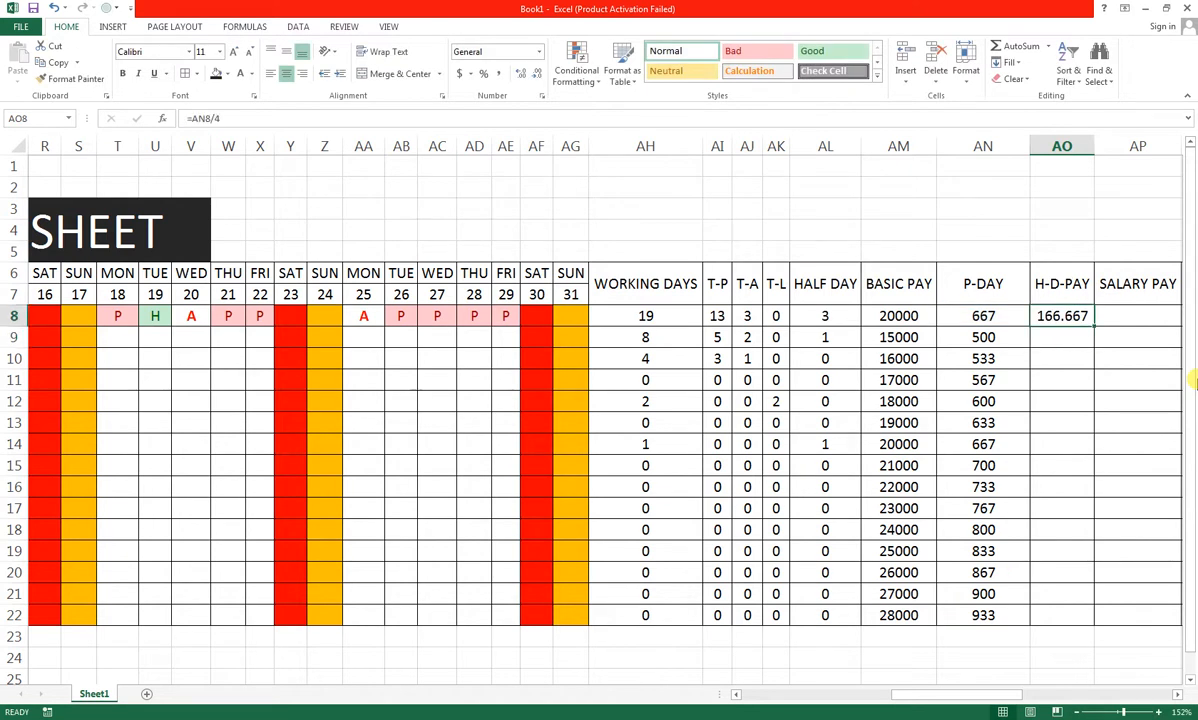
key(Delete)
- Enter =AN8/2 in AO8 to calculate the first employee's half-day pay as half of the per-day pay
text(=)
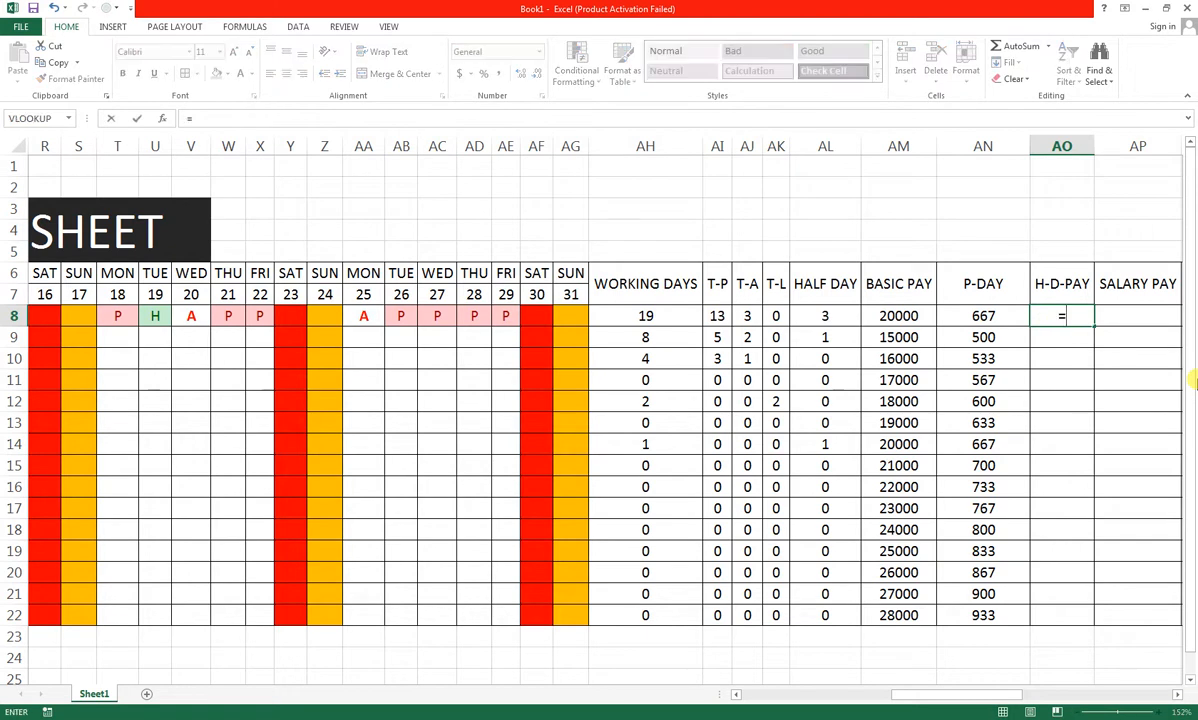
key(Left)
text(/2)
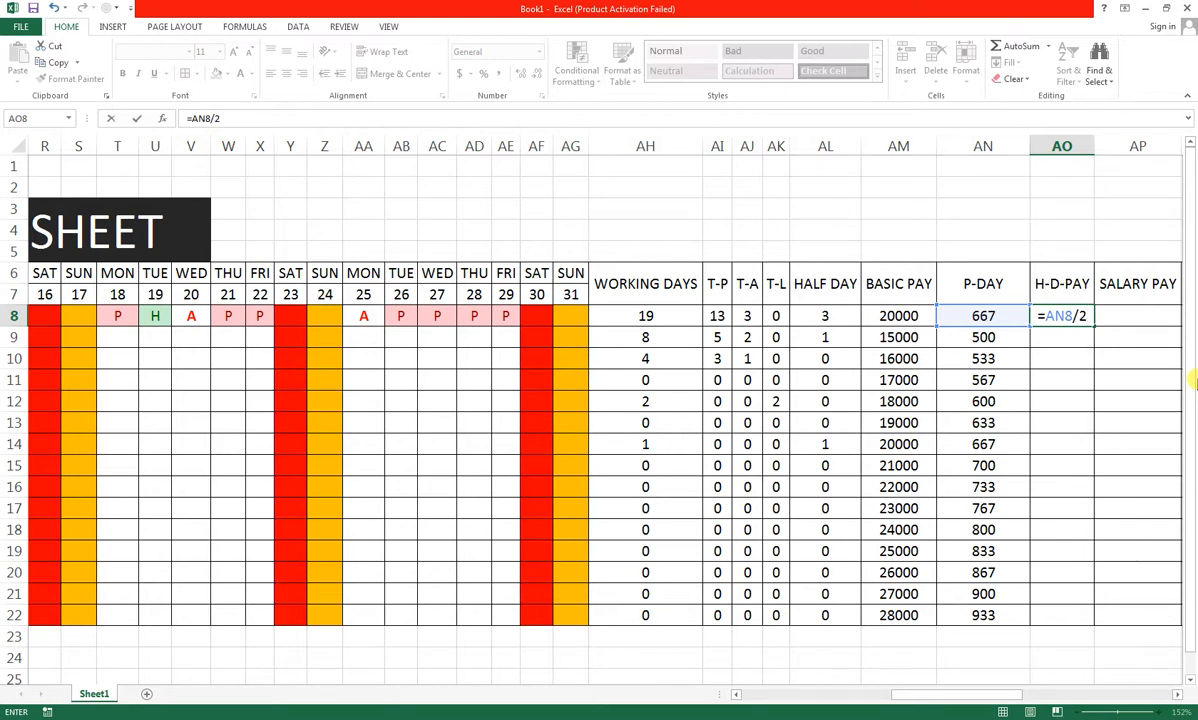
key(Return)
key(Up)
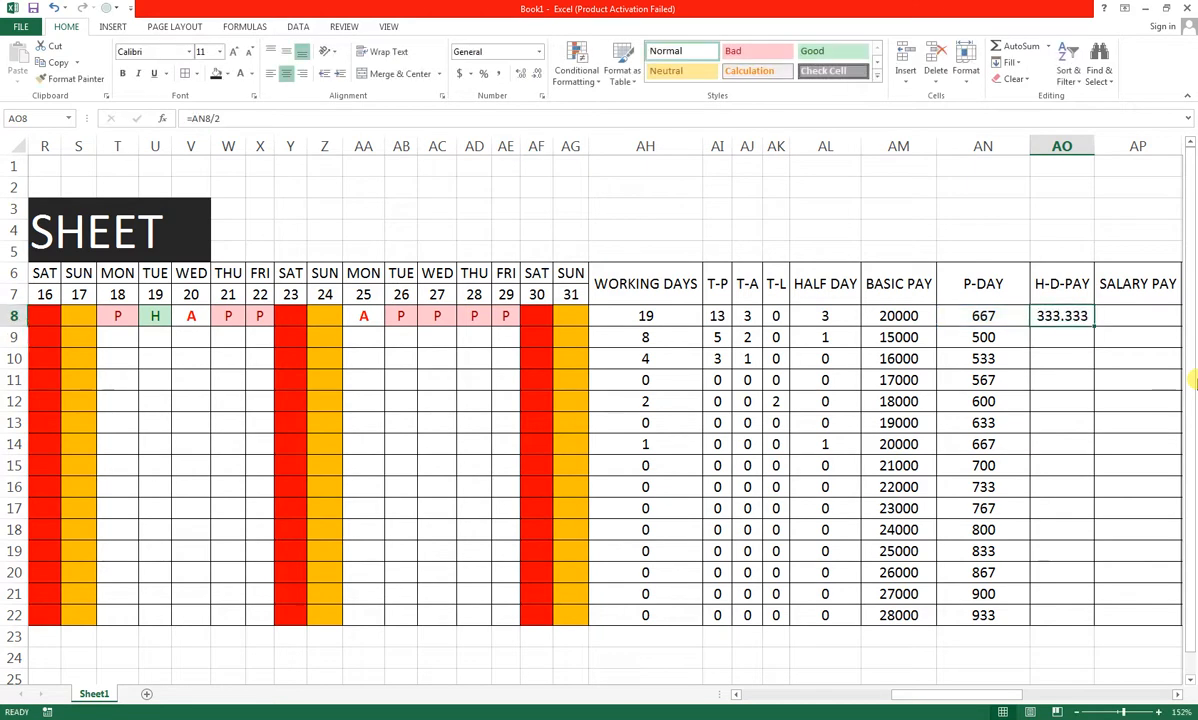
- Fill the half-day pay formula from AO8 down to AO22 for all employees
key(F2)
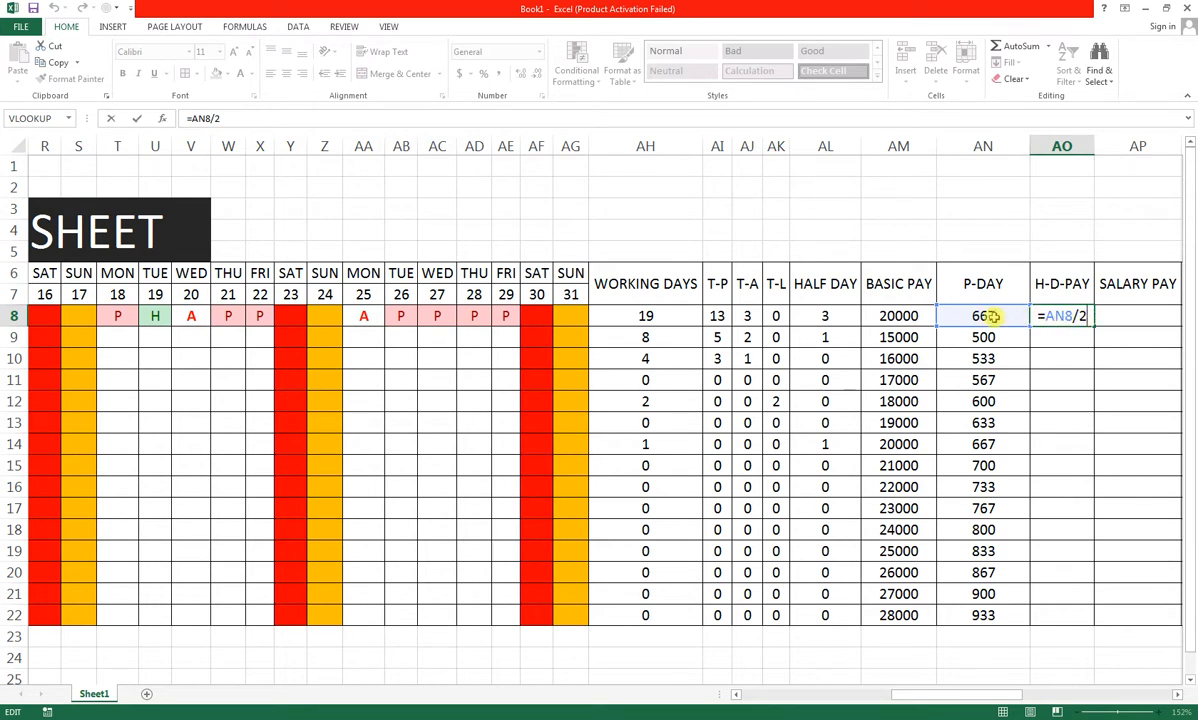
key(Return)
click(1090, 323)
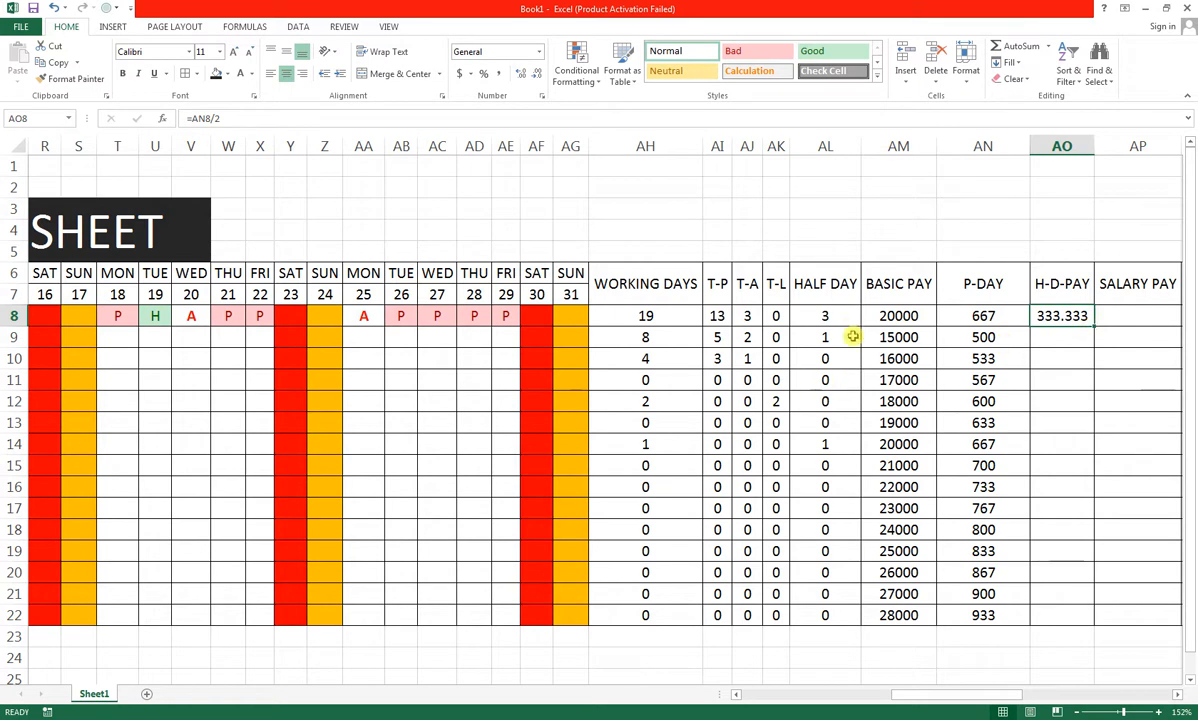
drag(1095, 325, 1073, 618)
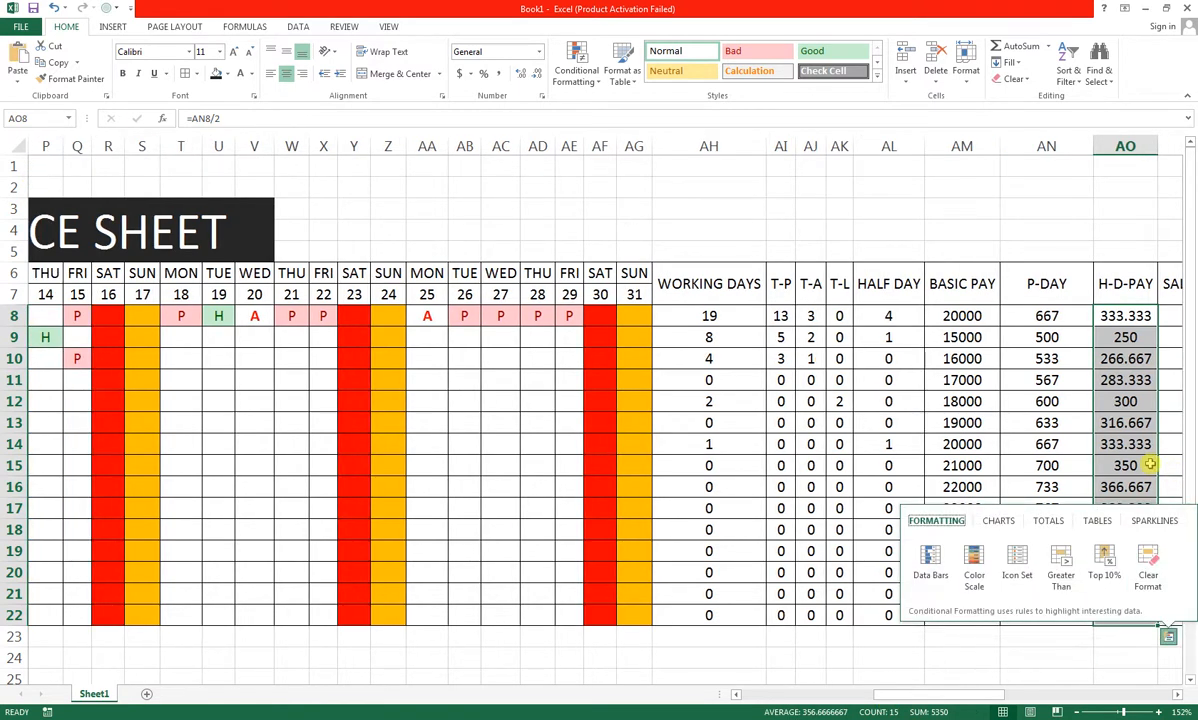
click(1123, 316)
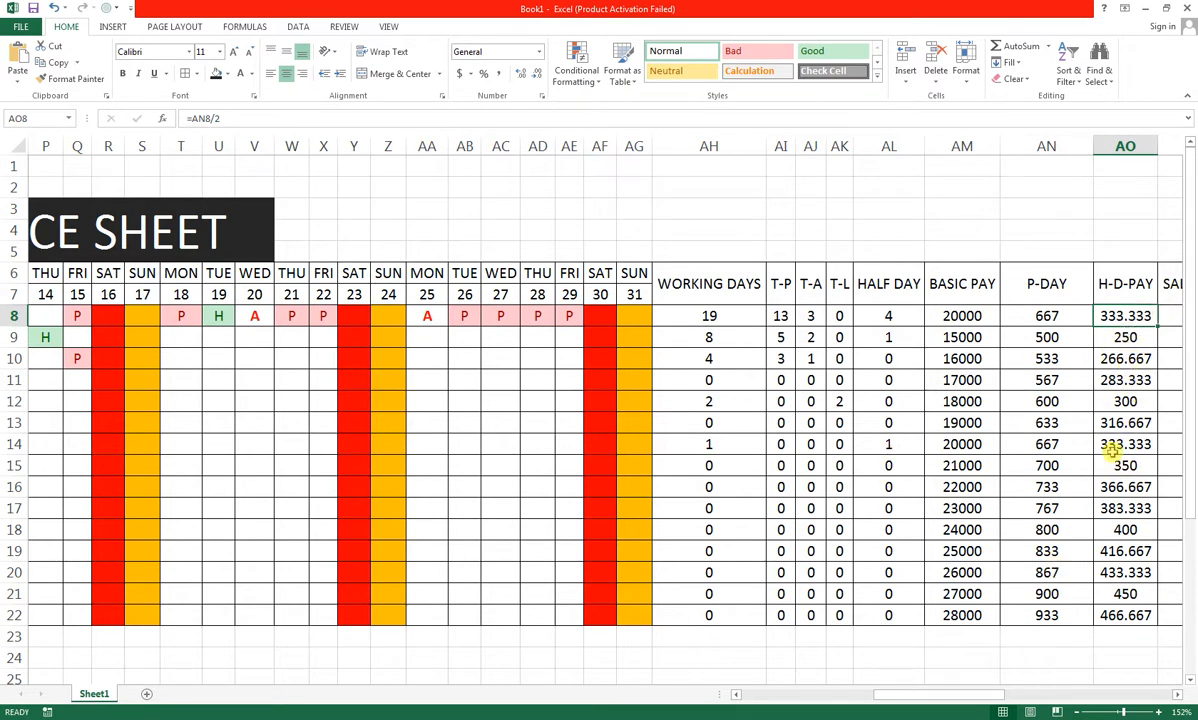
- Start the first employee's salary pay formula in AP8 with =IF(ISNUMBER(AI8), testing the total-present count
click(1178, 316)
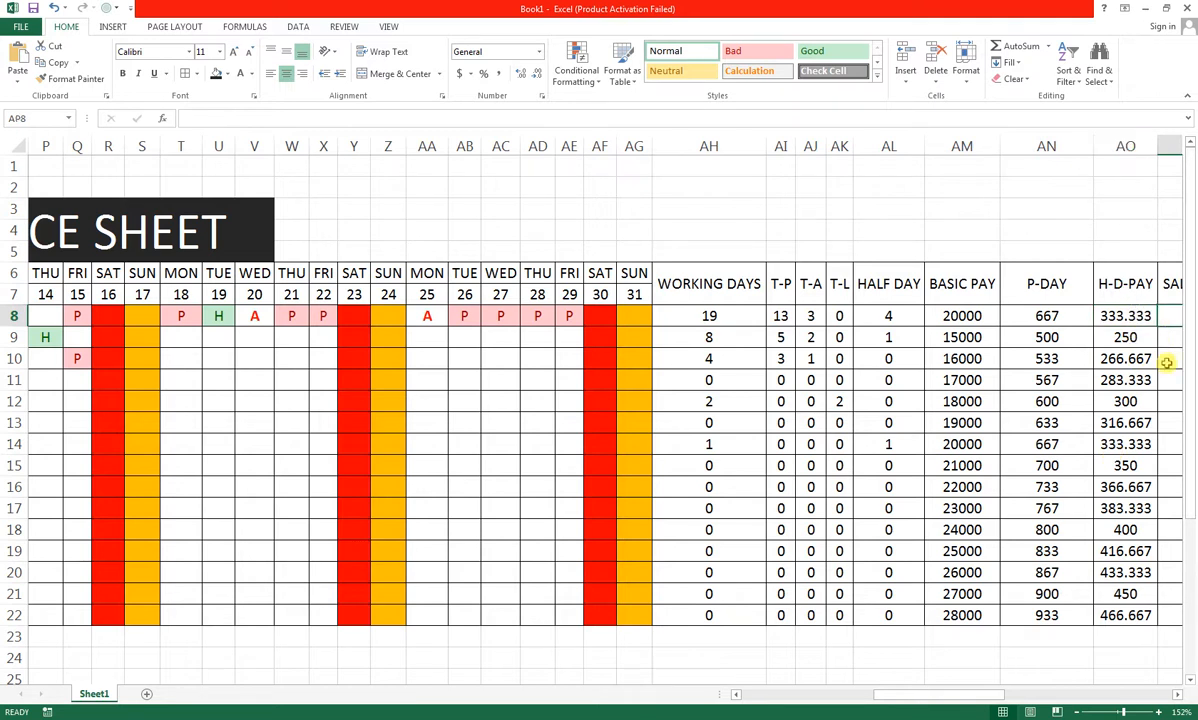
click(1176, 358)
scroll(1184, 364, right, 1)
click(1003, 322)
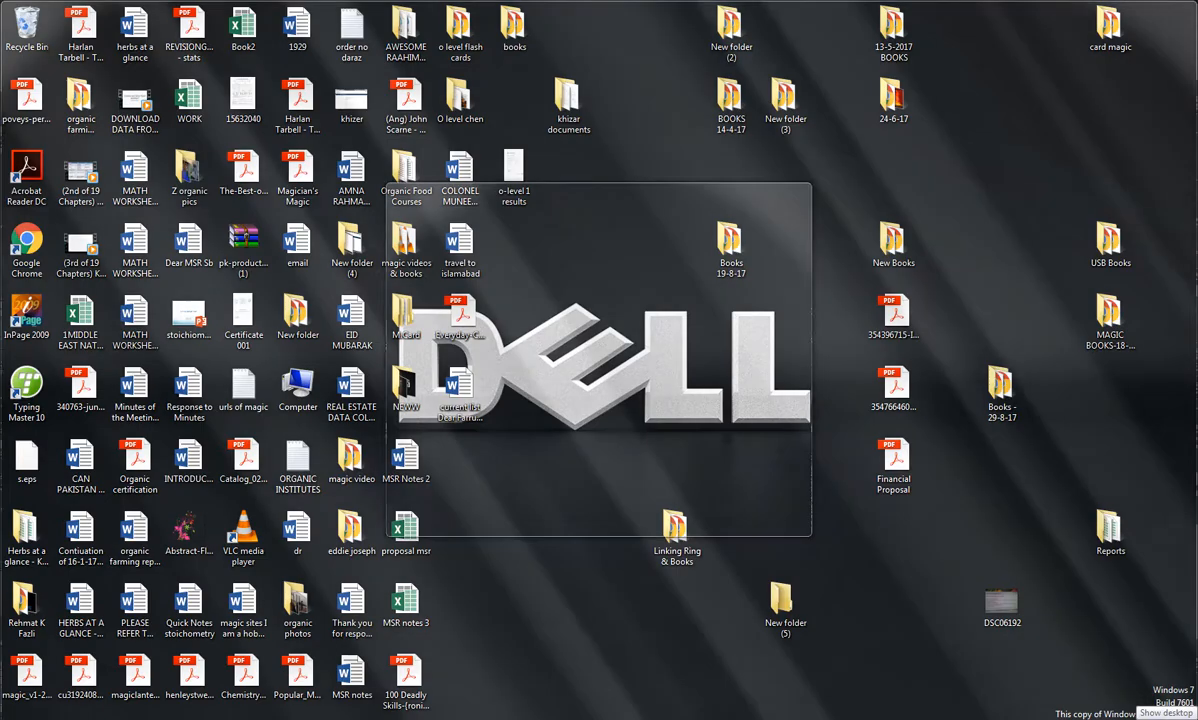
text(=)
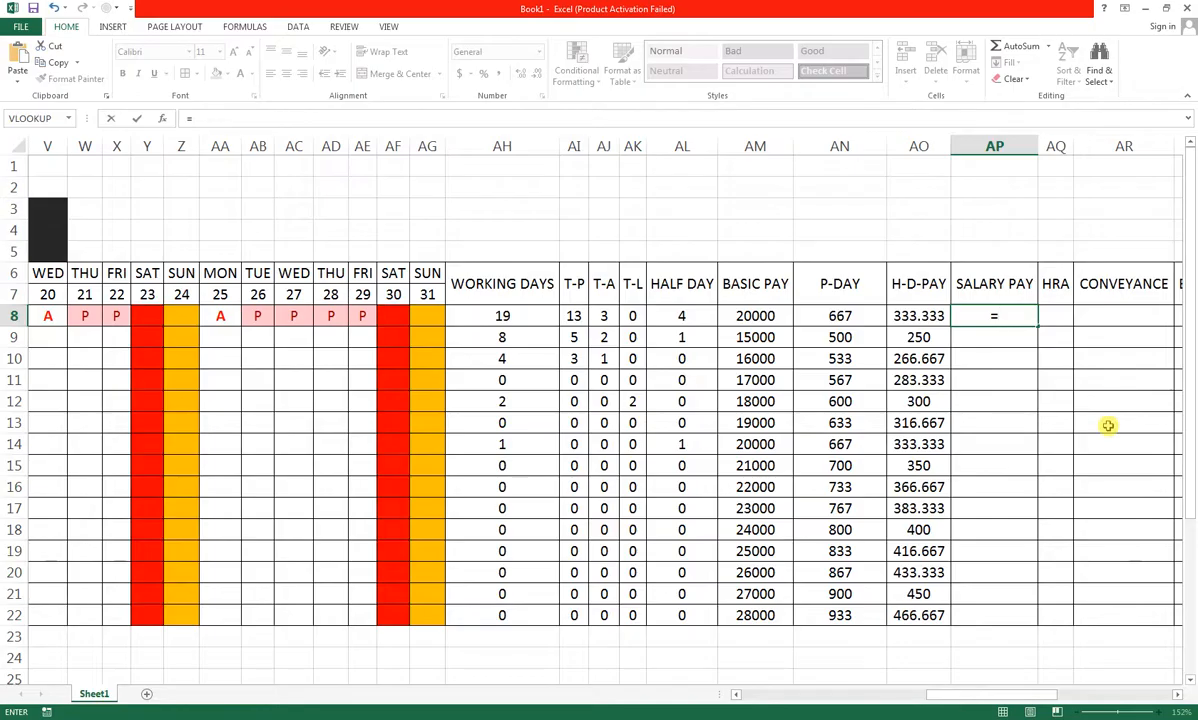
text(if)
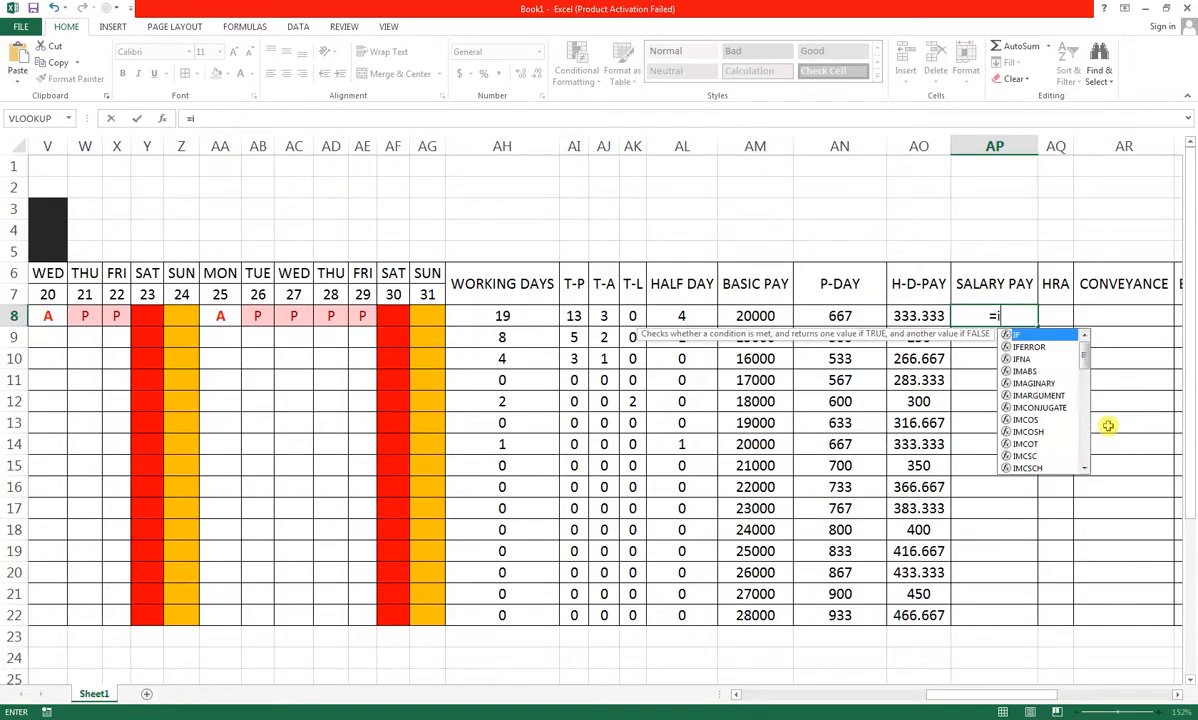
key(BackSpace)
key(BackSpace)
text(IF()
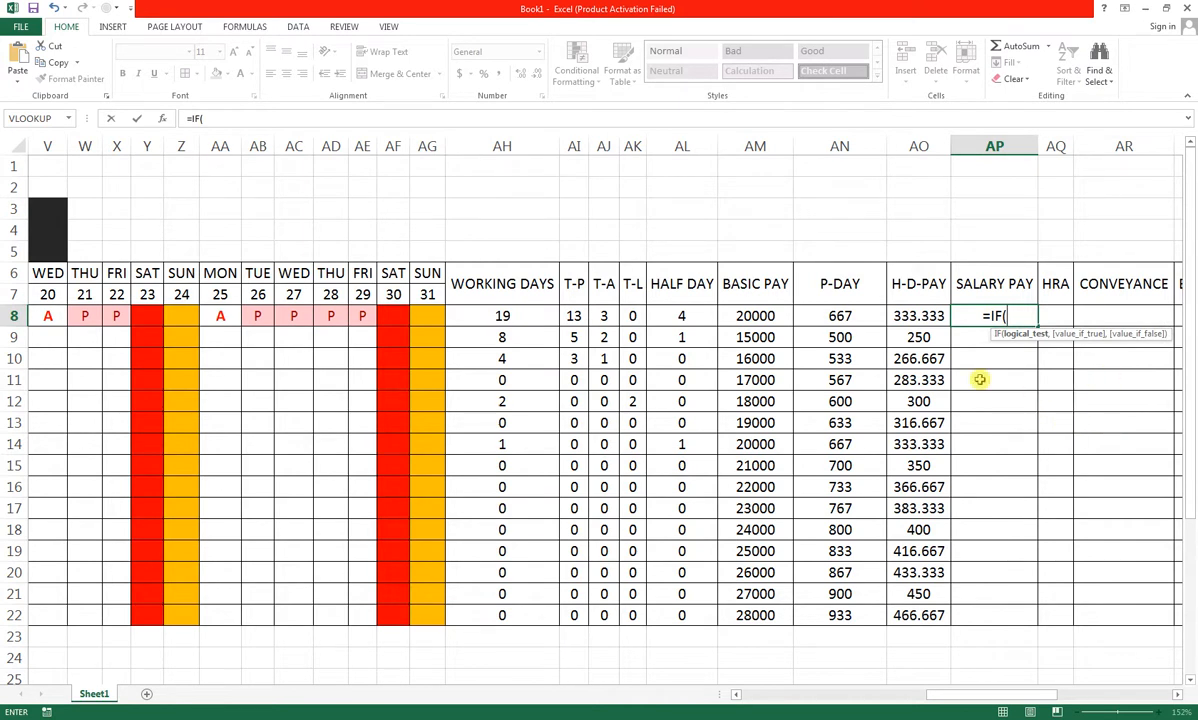
text(ISNUM)
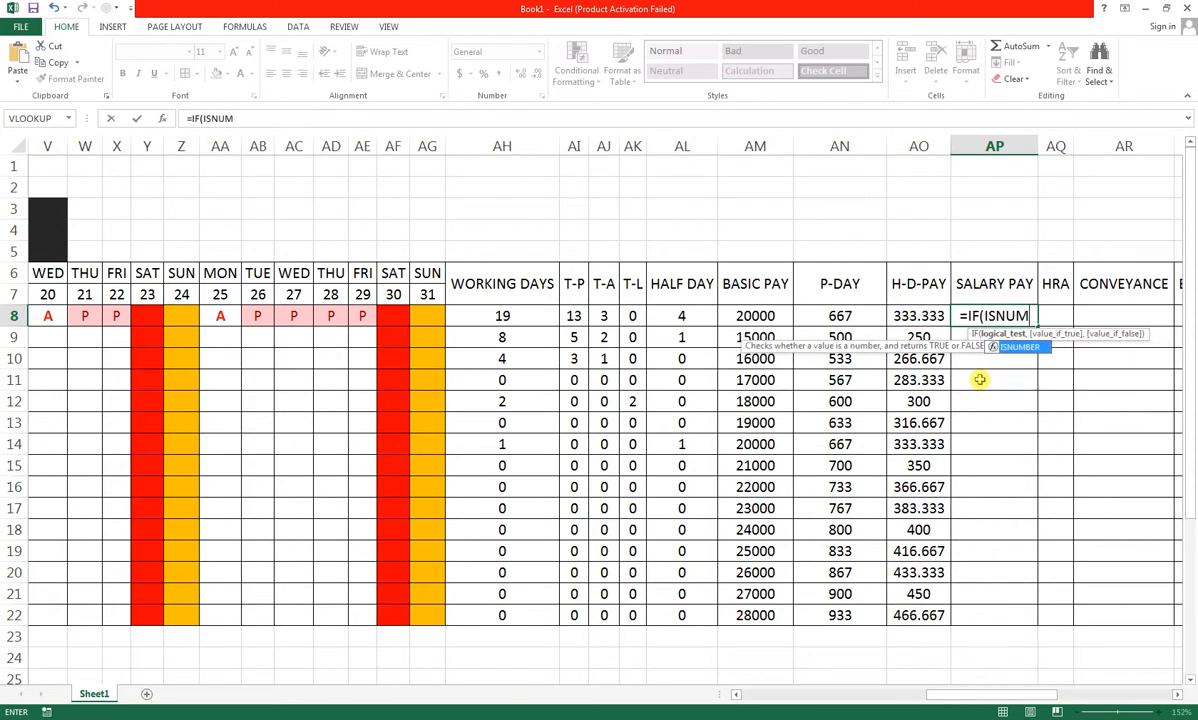
text(BER()
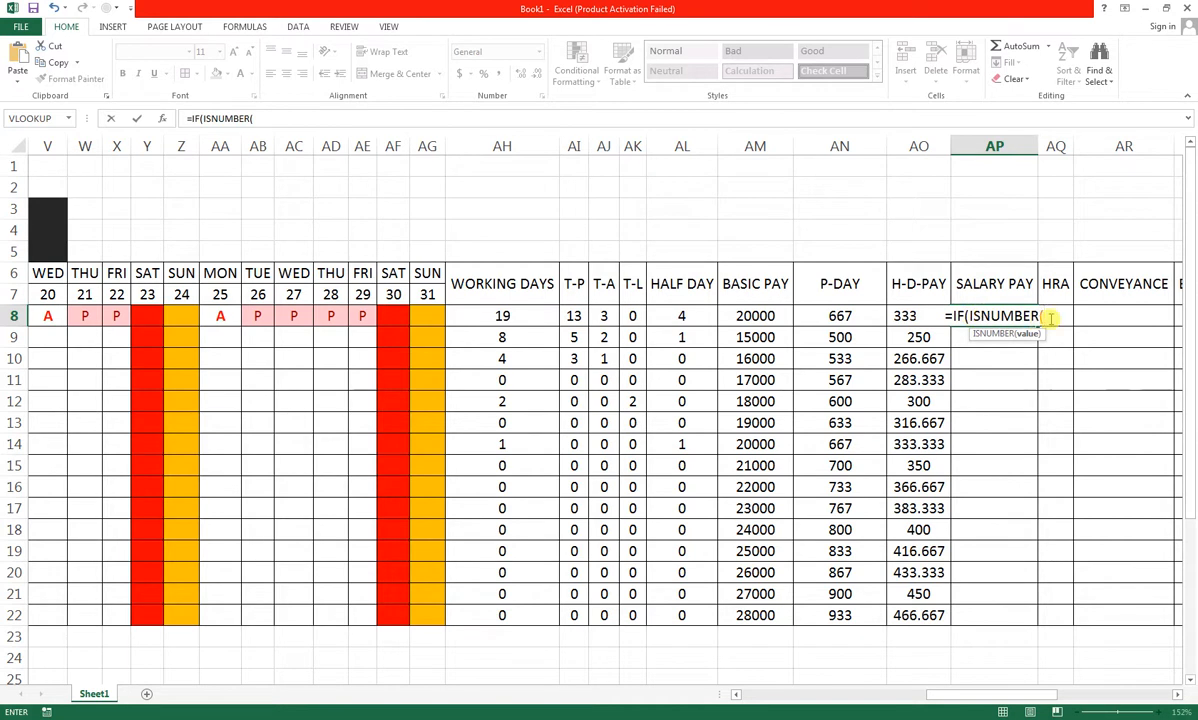
click(573, 316)
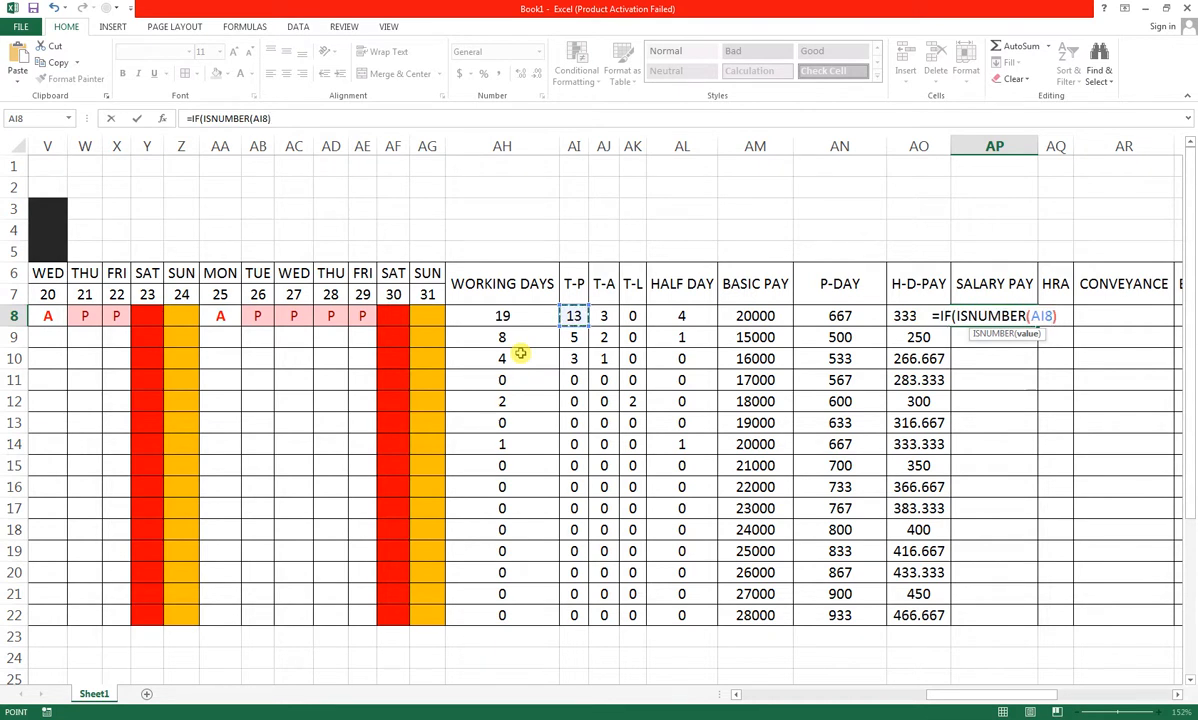
text())
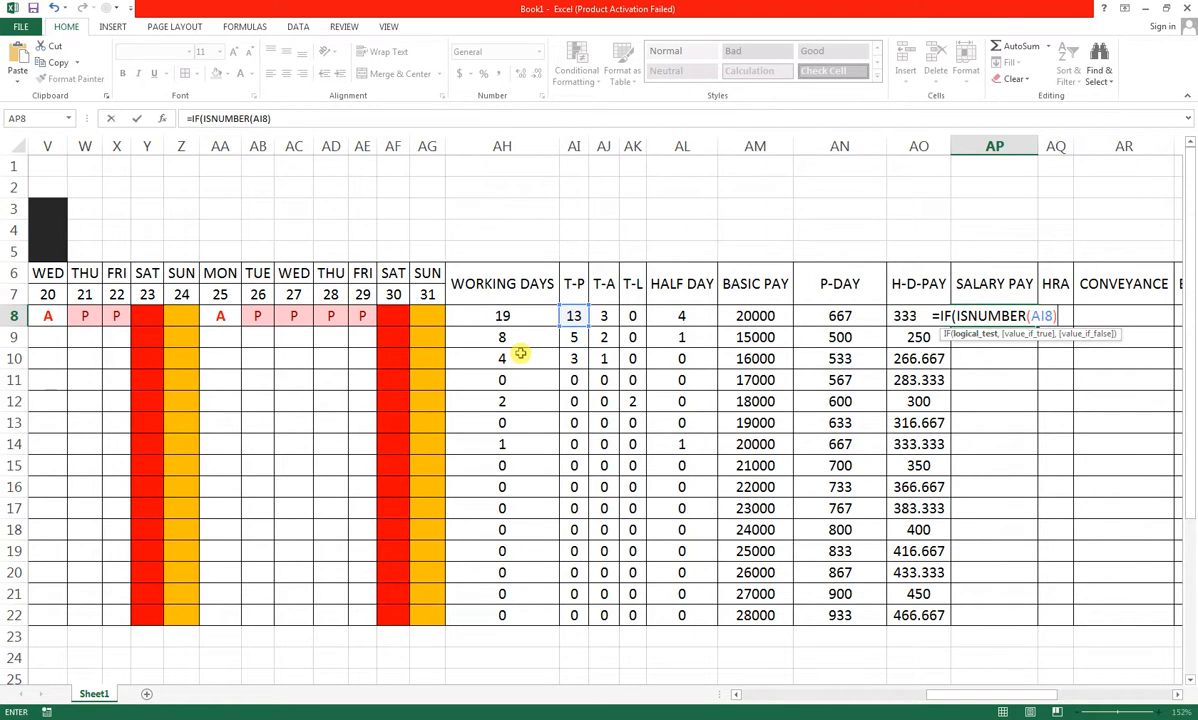
- Complete the first IF in AP8 with AN8*AI8 as the true value and 0 as the false value
text(,)
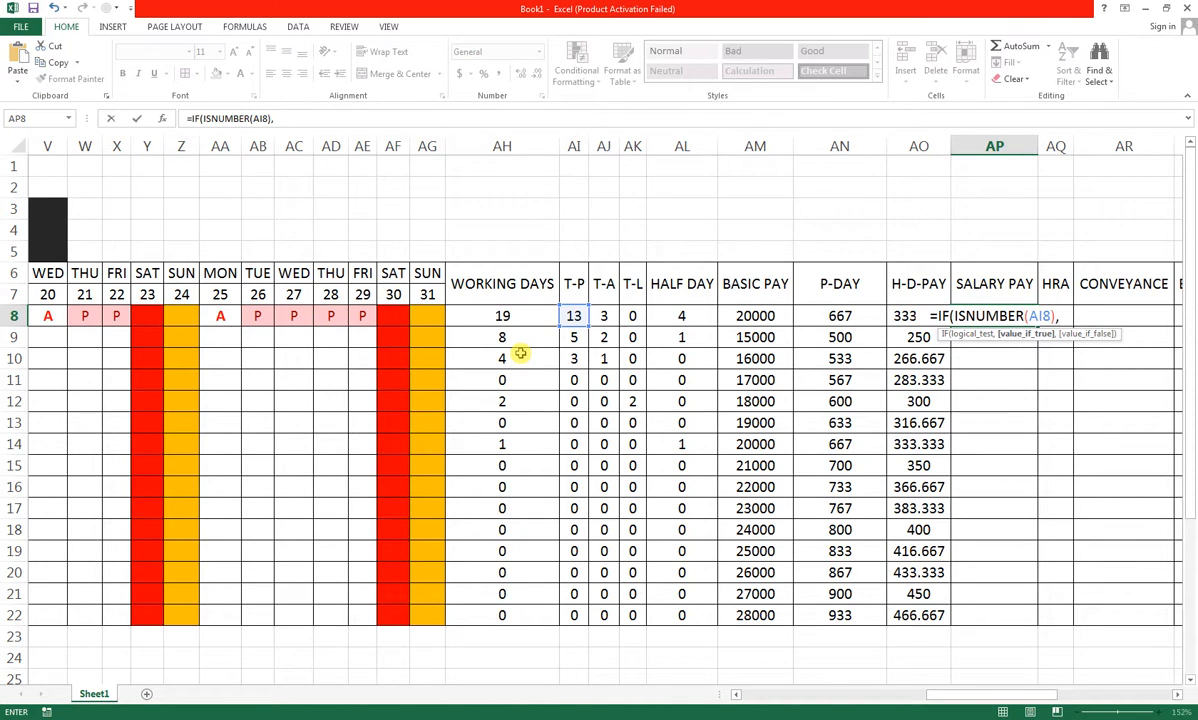
key(Left)
key(Left)
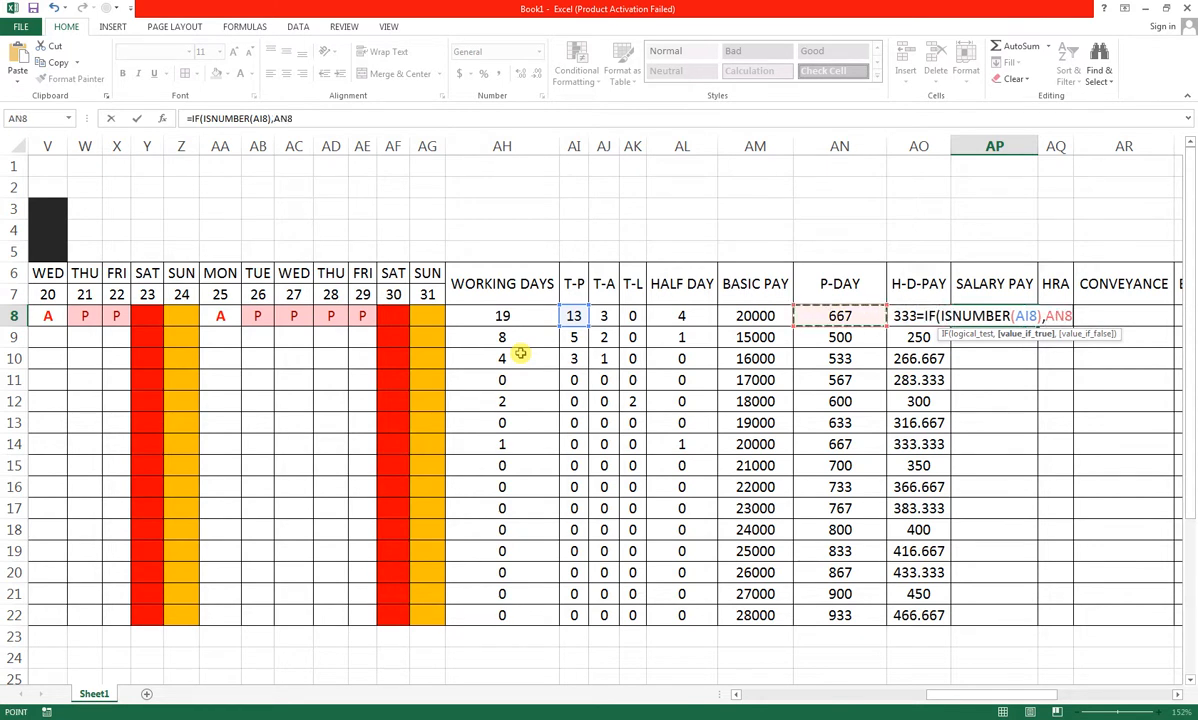
text(*)
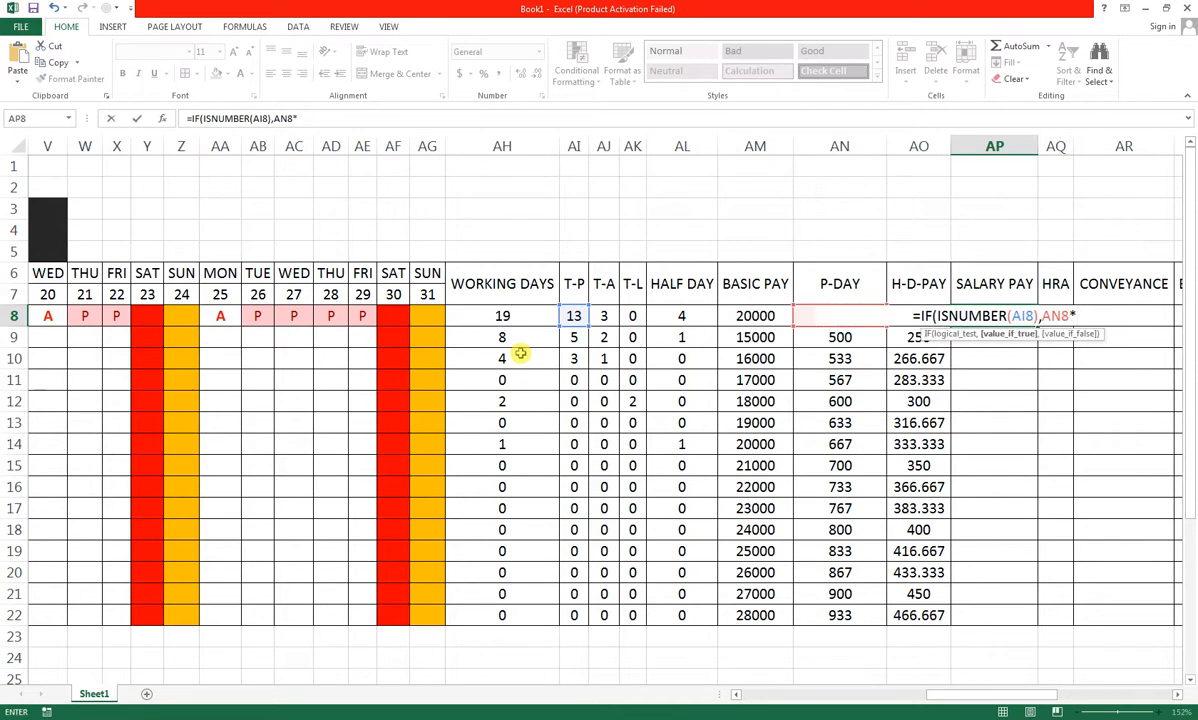
key(Left)
key(Left)
key(Left)
key(Left)
key(Left)
key(Left)
key(Left)
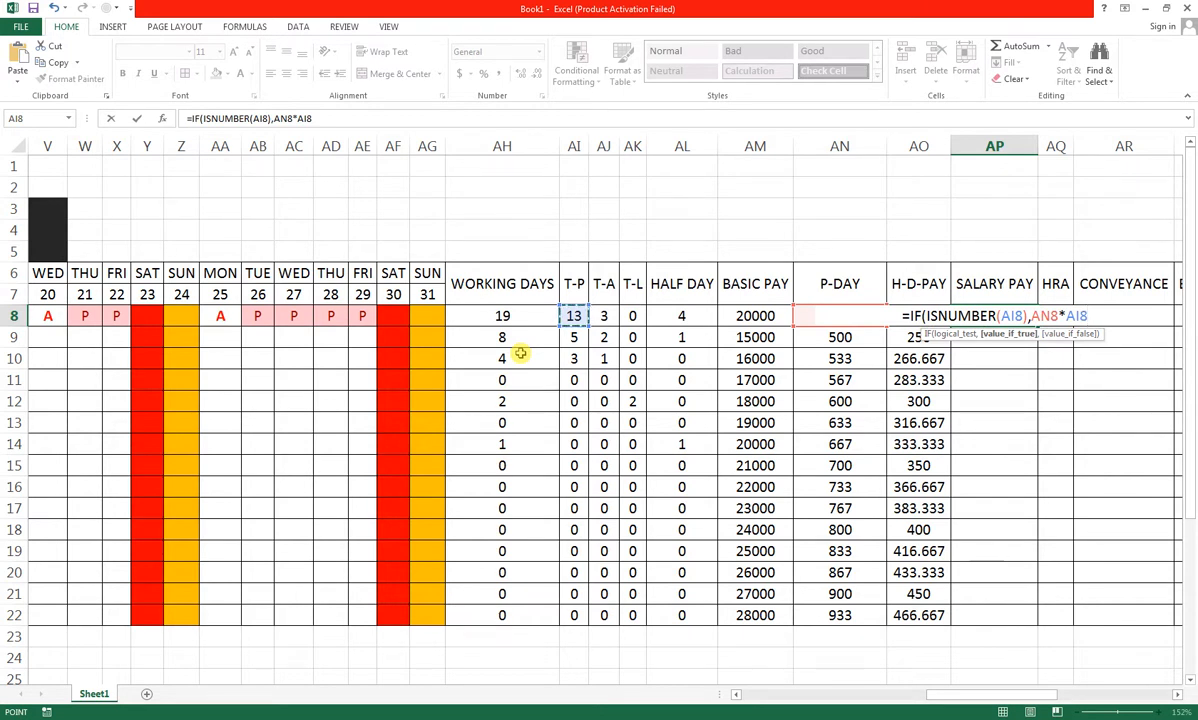
text(,0)
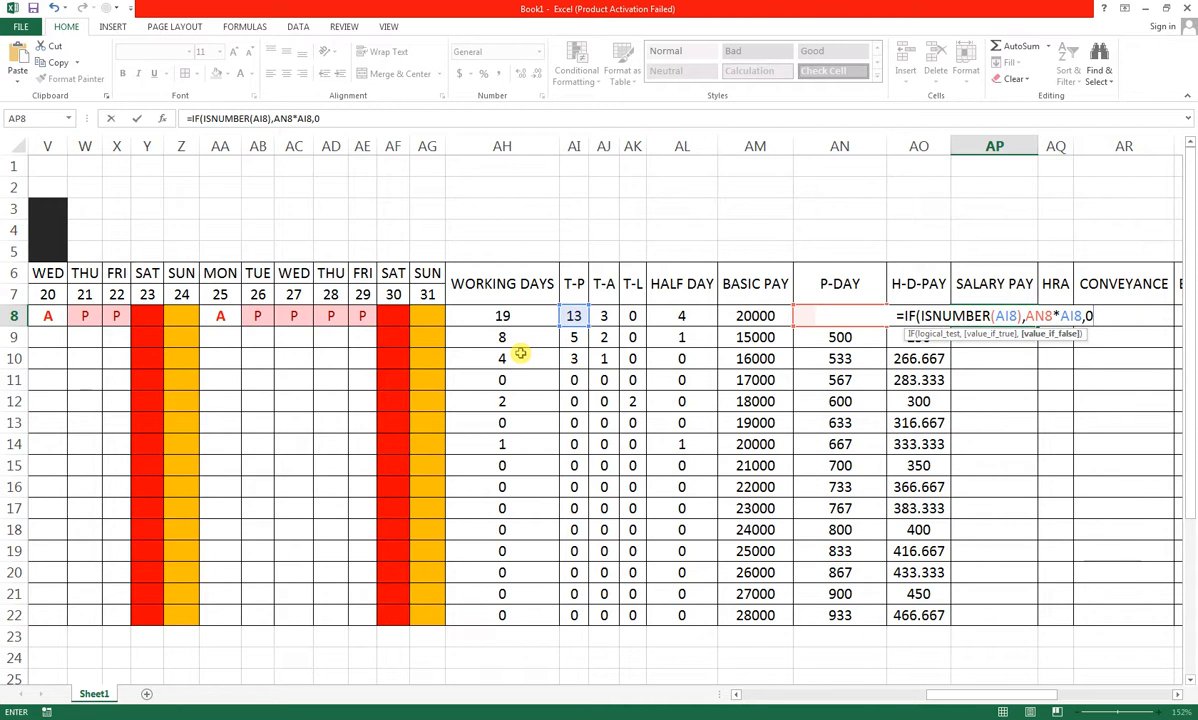
text())
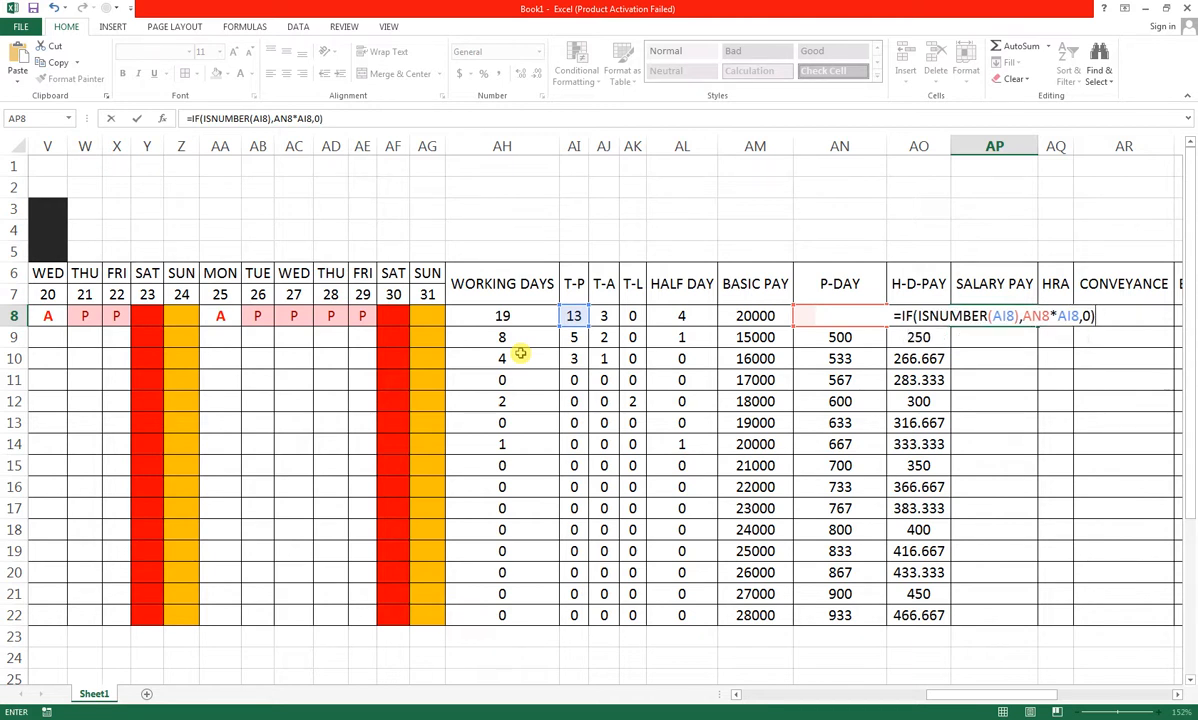
- Append +IF(ISNUMBER(AL8), to the AP8 salary formula to test the half-day count
text(+)
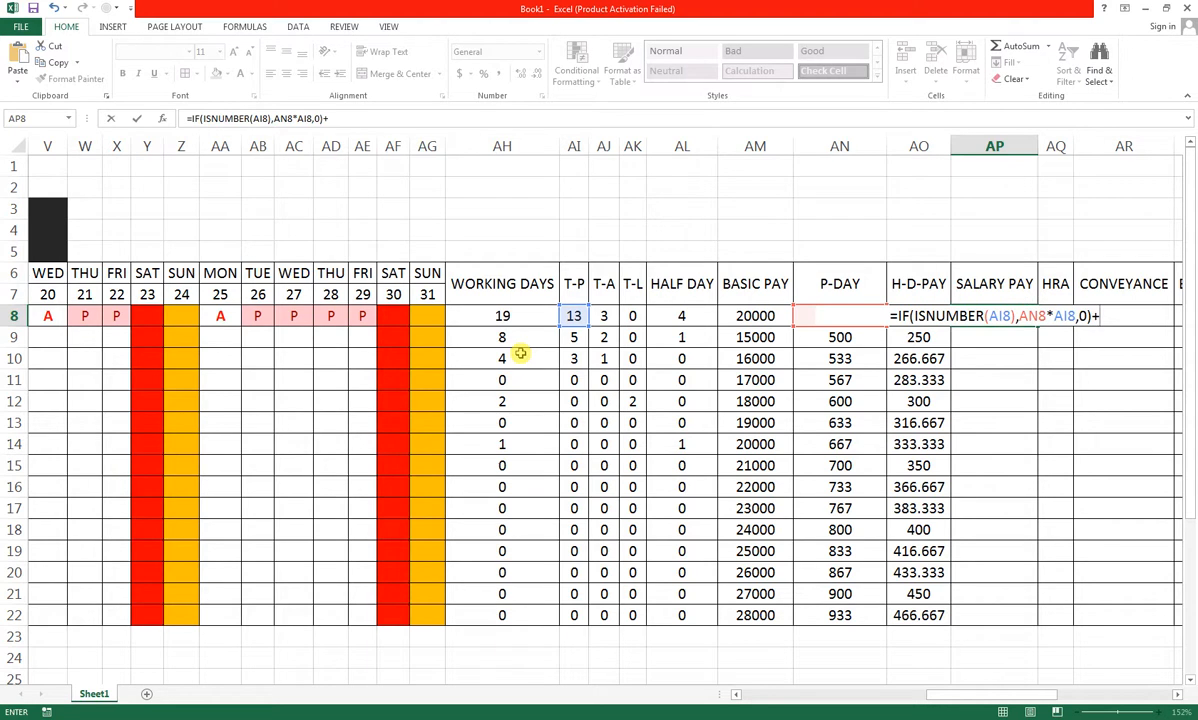
text(IF()
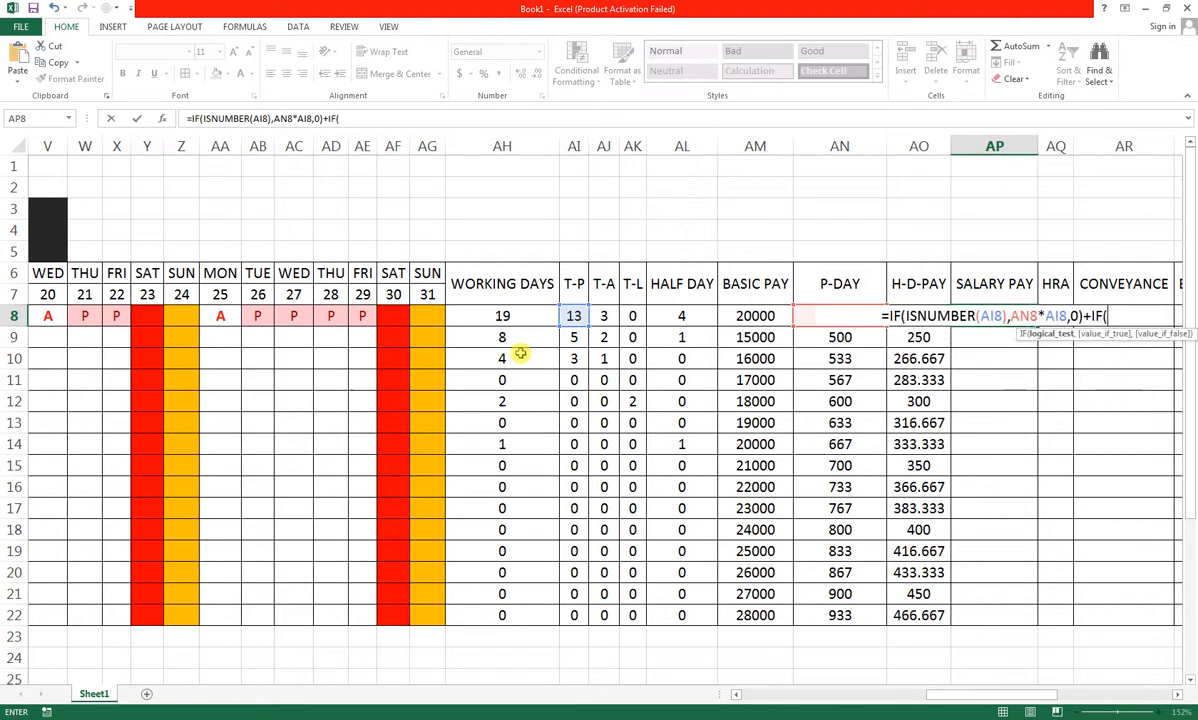
text(ISN)
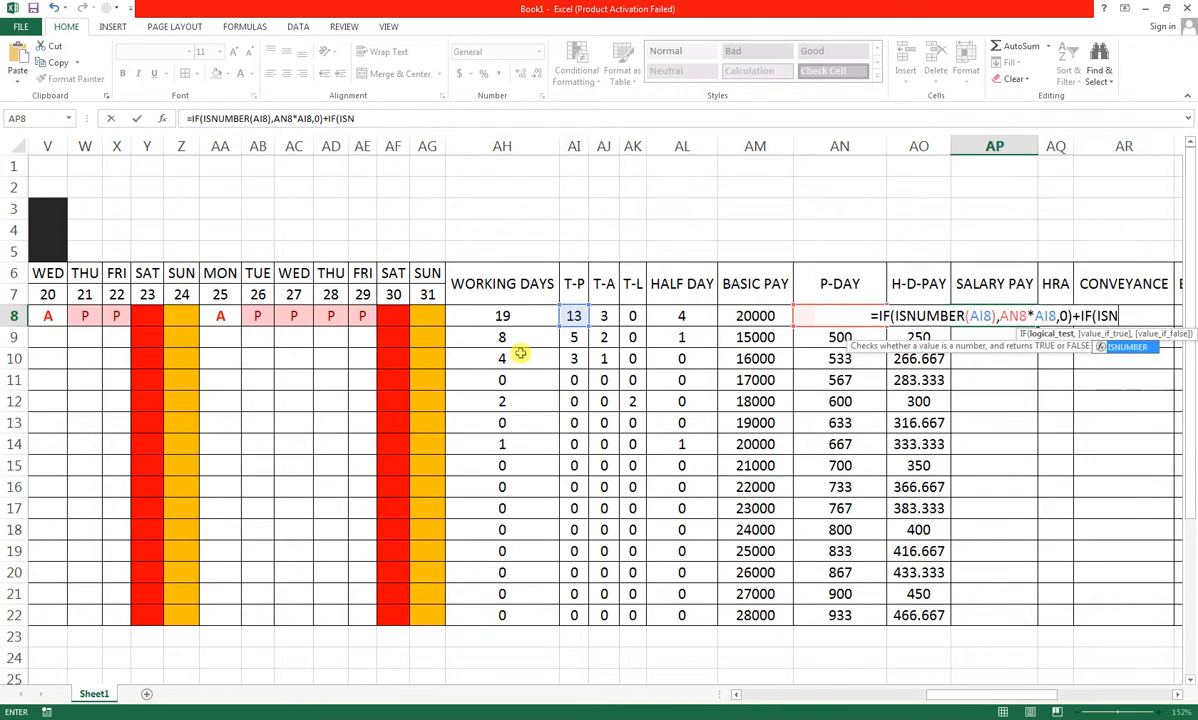
text(UMBER()
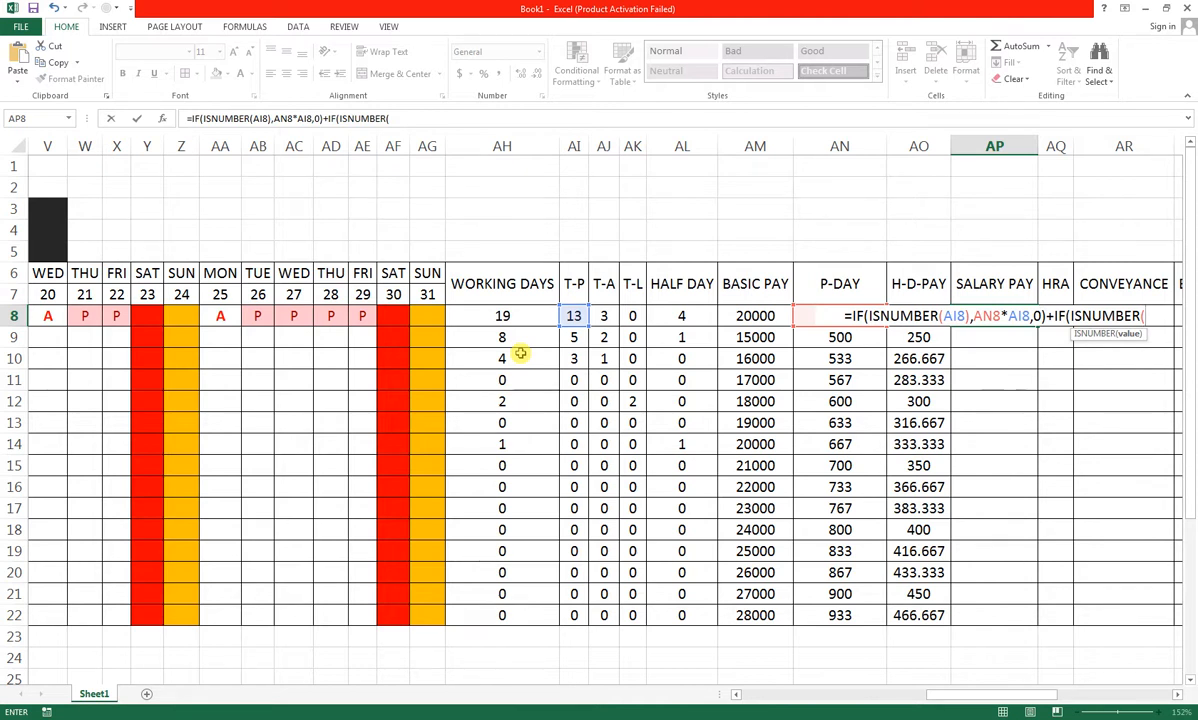
key(Left)
key(Left)
key(Left)
key(Left)
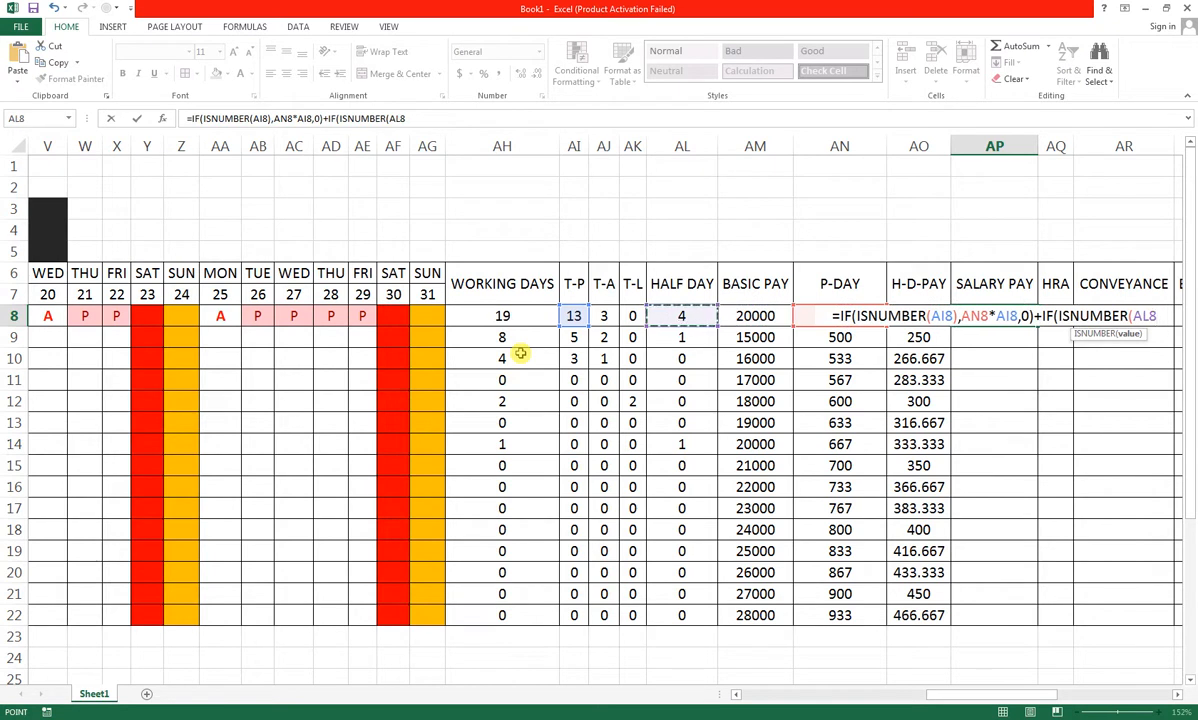
text())
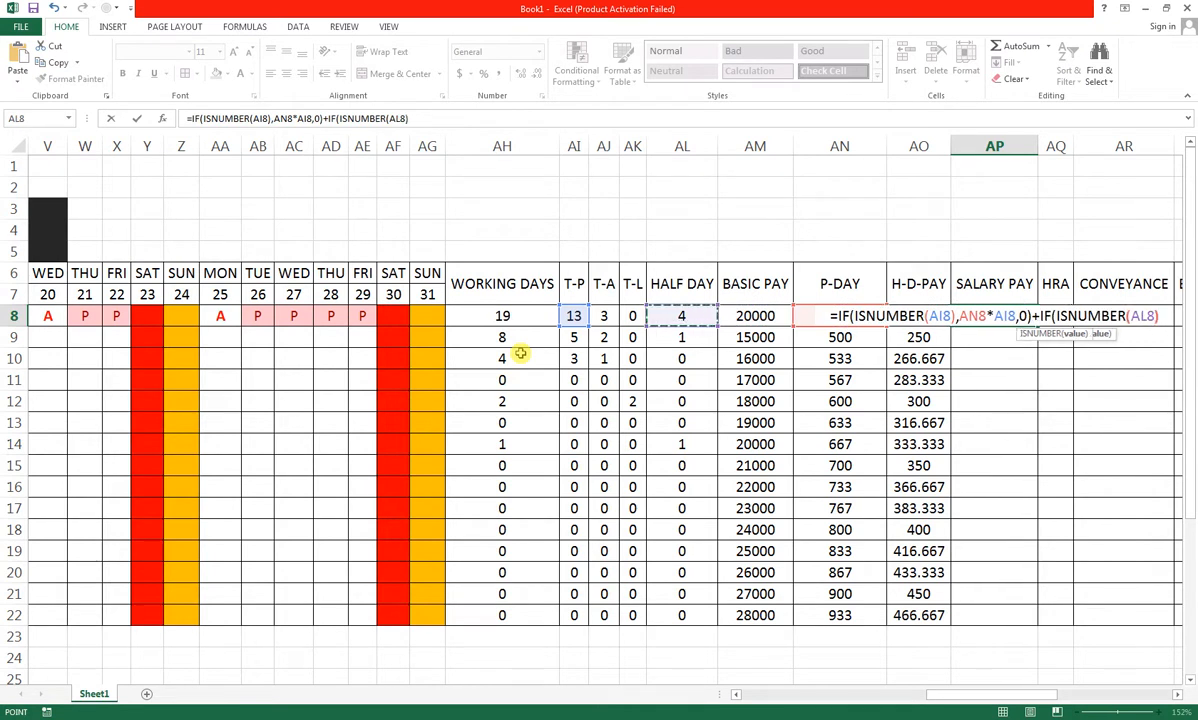
text(,)
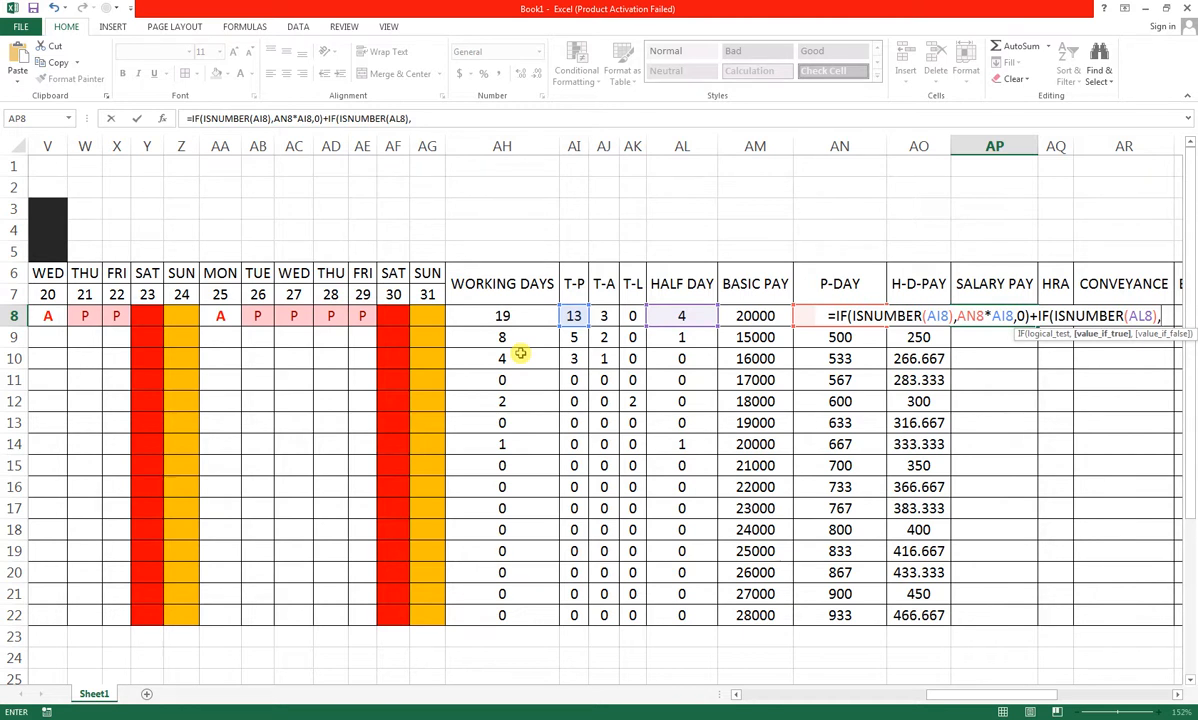
key(Left)
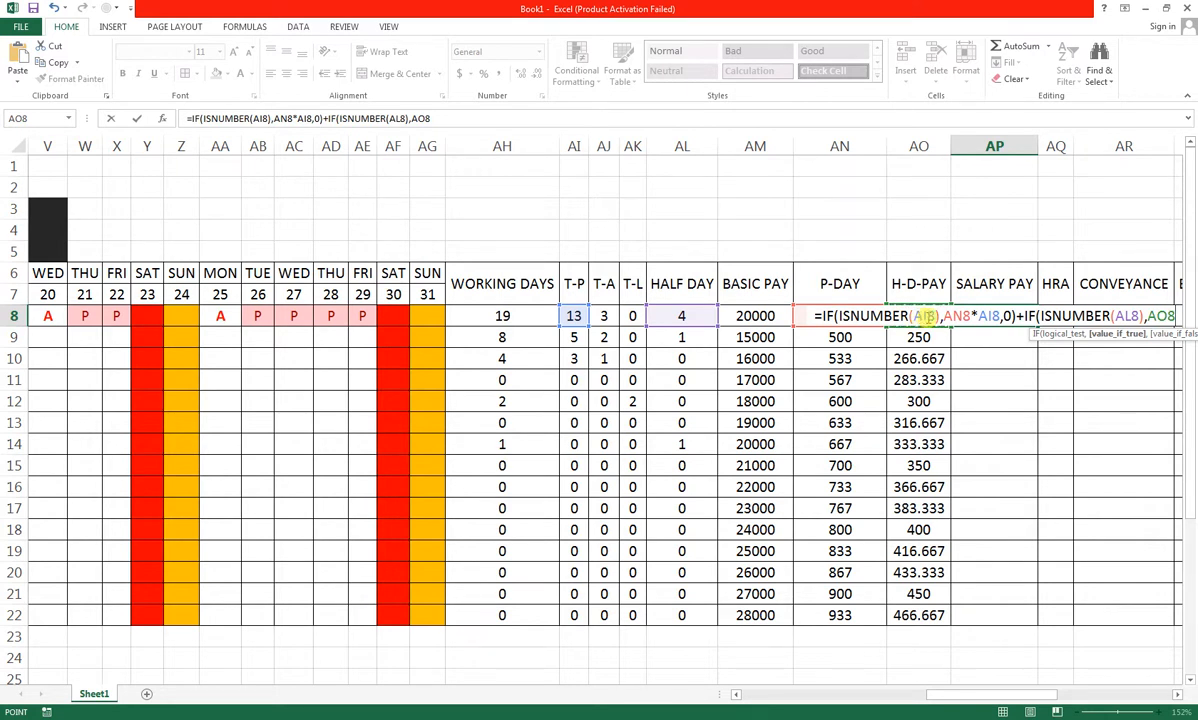
key(BackSpace)
key(BackSpace)
key(BackSpace)
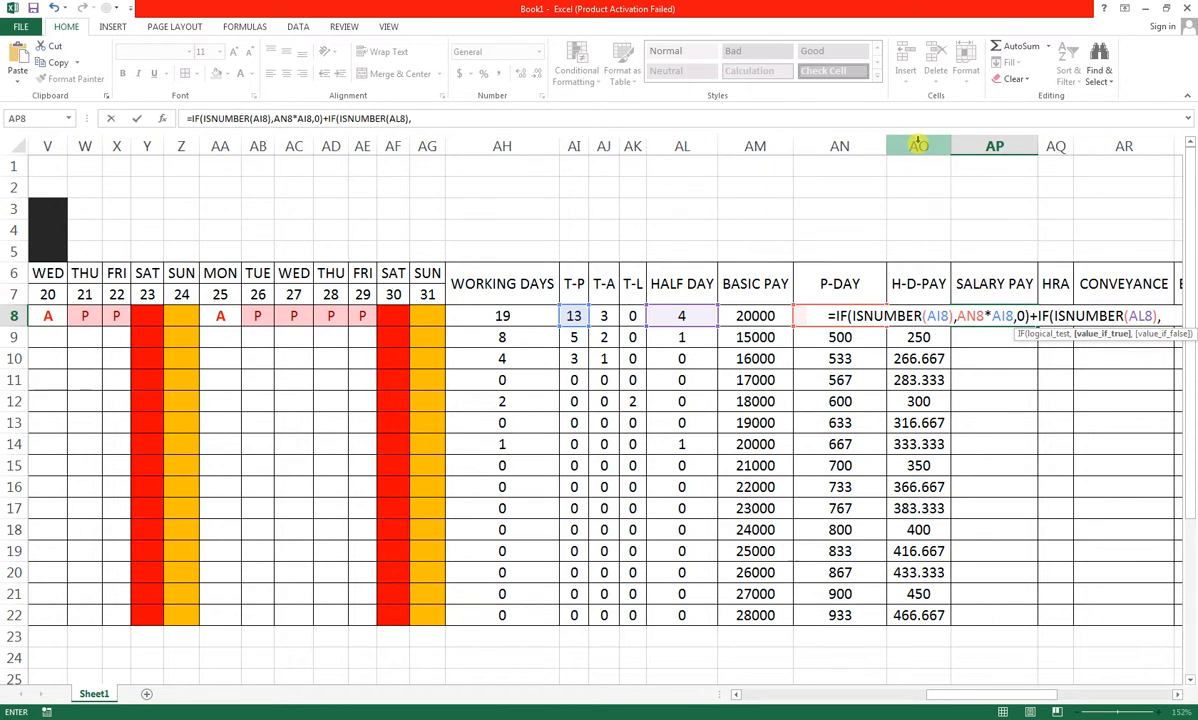
text(AO)
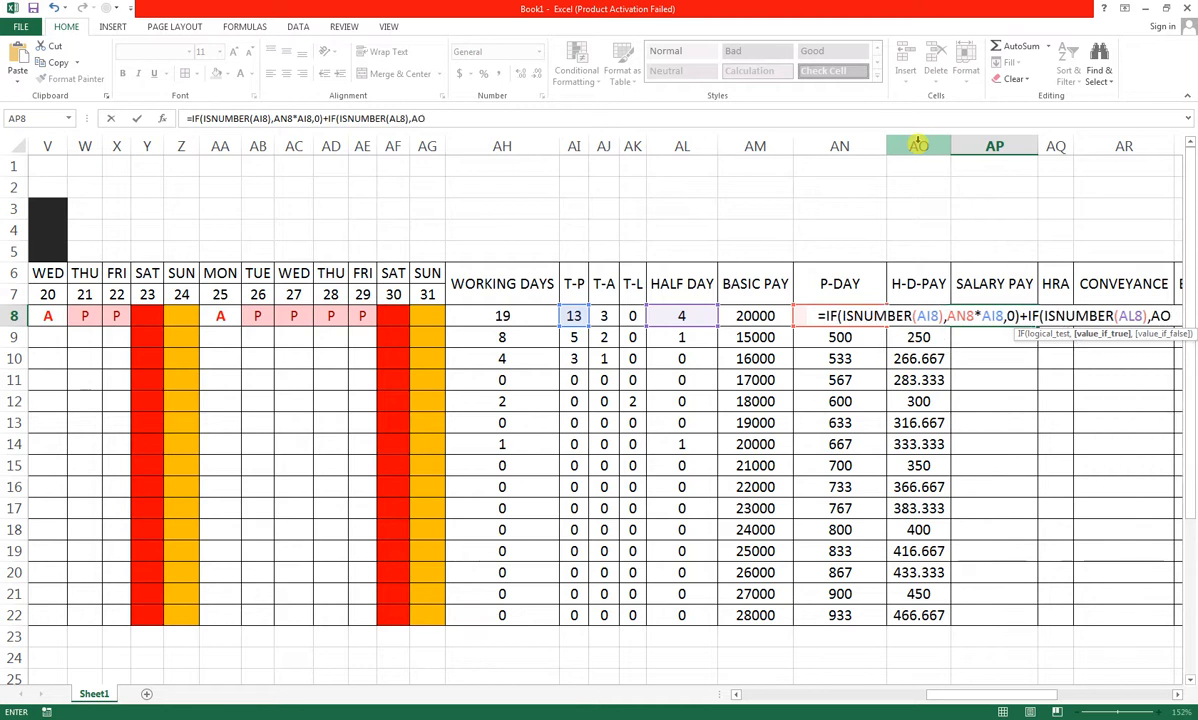
text(8)
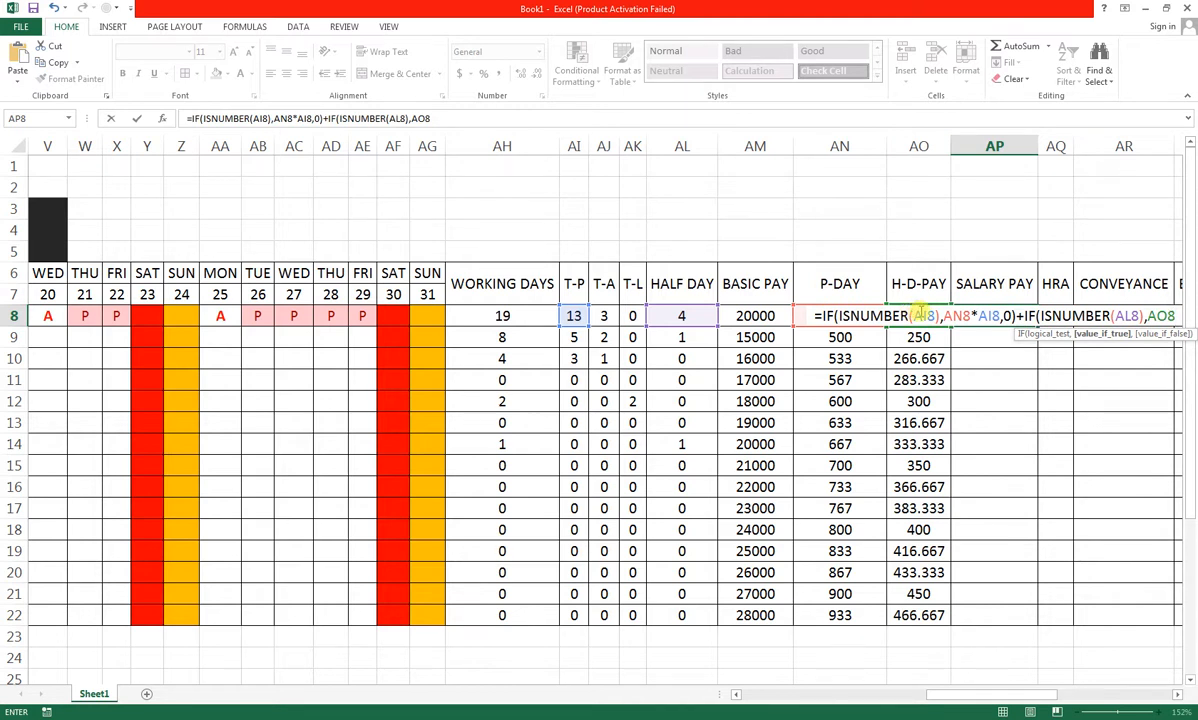
key(BackSpace)
key(BackSpace)
key(BackSpace)
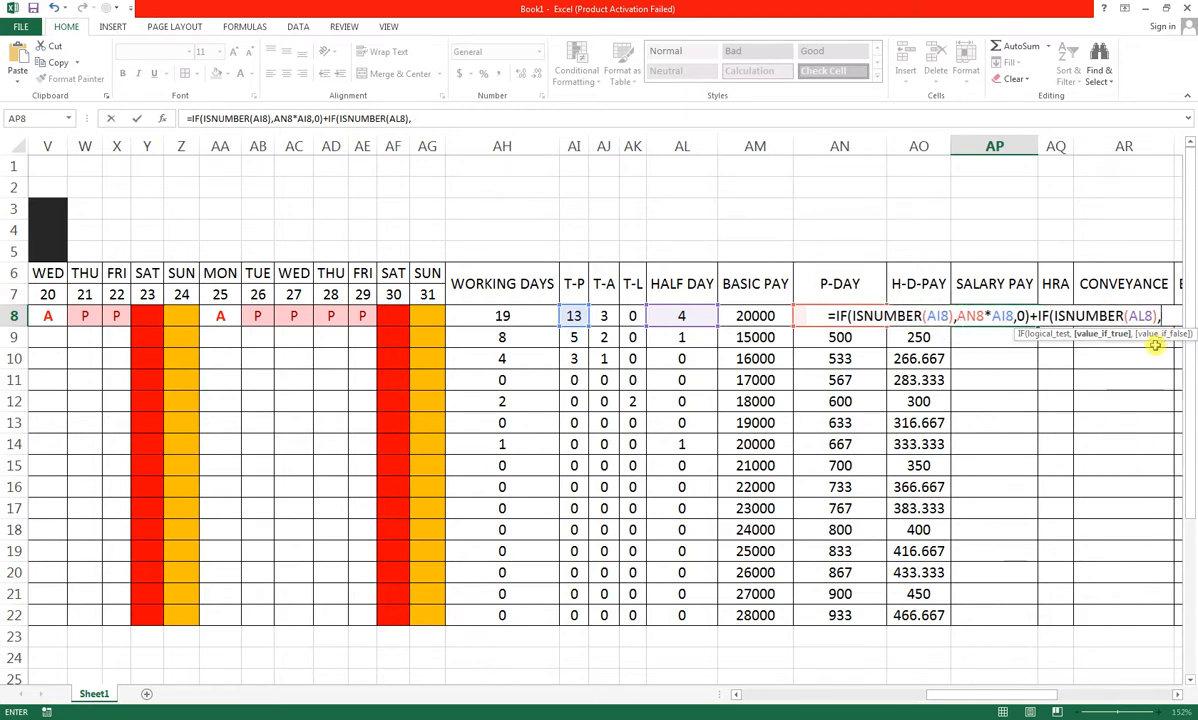
- Set the true value of the second IF in AP8 to half-day pay times half days, AO8*AL8
click(980, 394)
key(Left)
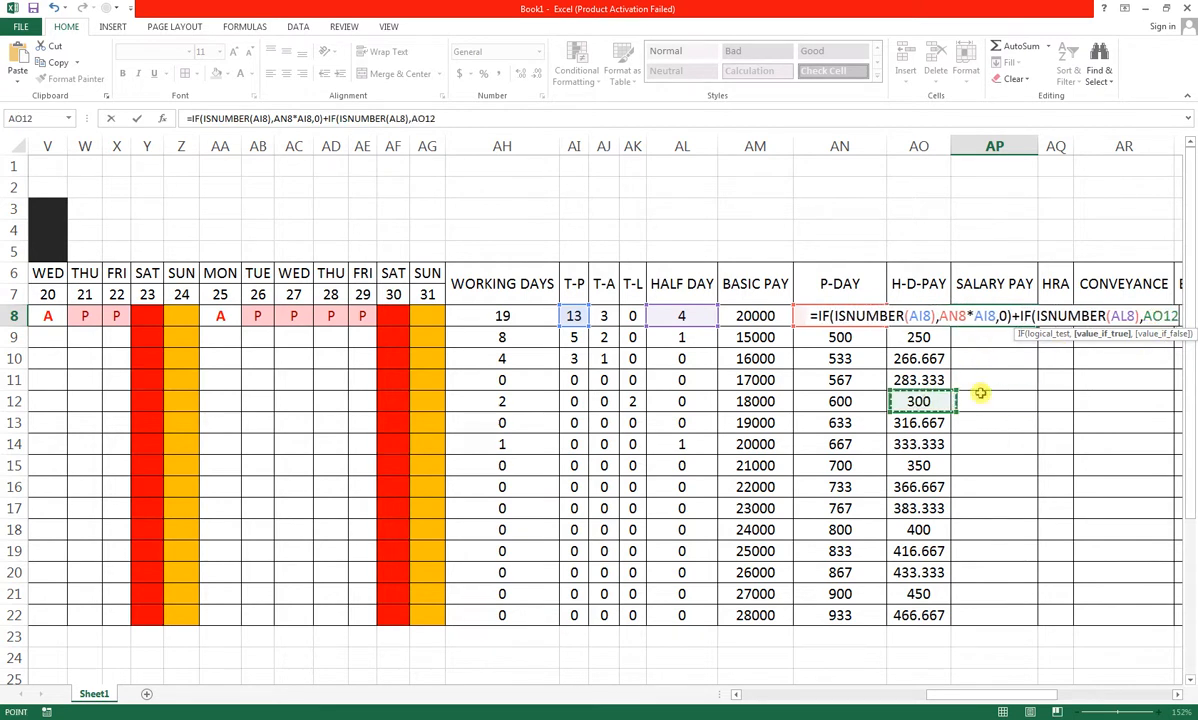
key(Up)
key(Up)
key(Up)
key(Up)
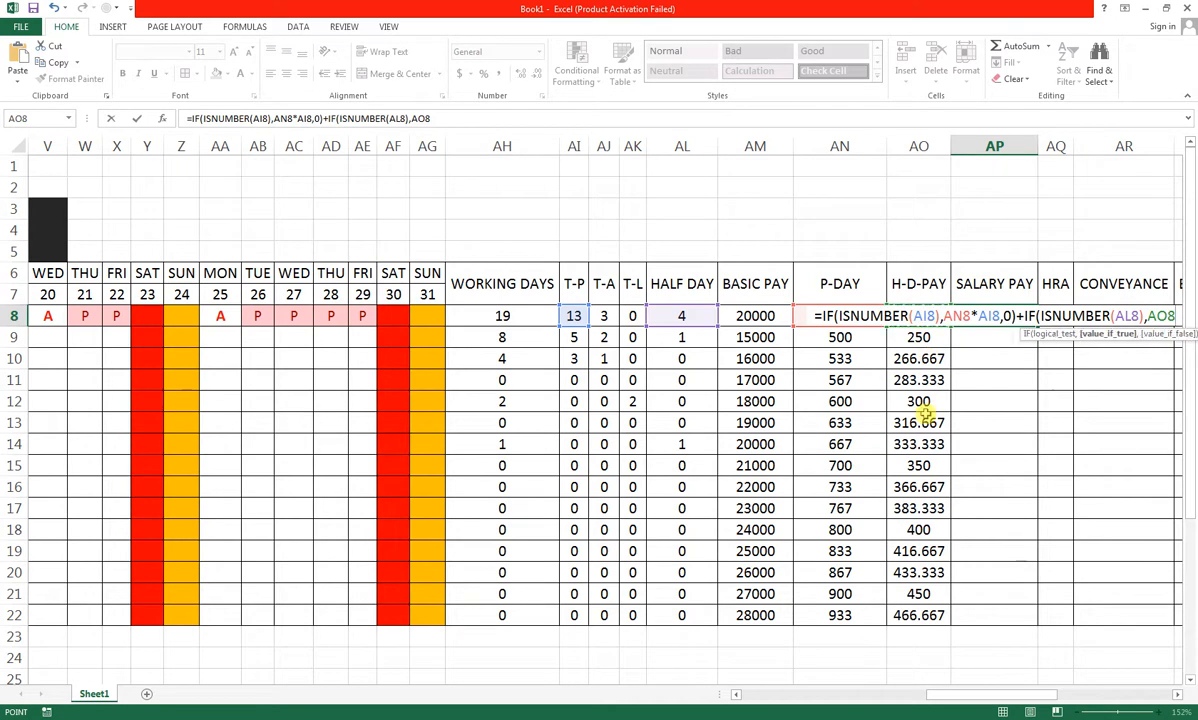
text(*)
key(Left)
key(Left)
key(Left)
key(Left)
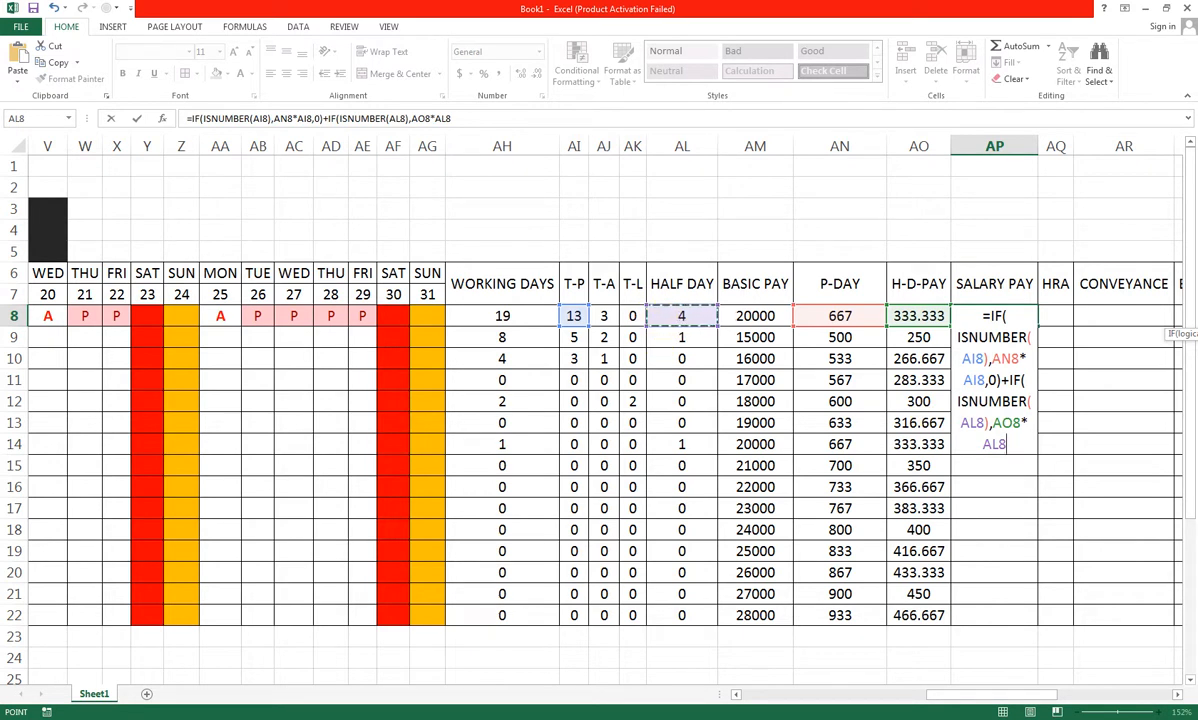
- Finish the second IF in AP8 with 0 as its false value and enter the salary formula
text(,)
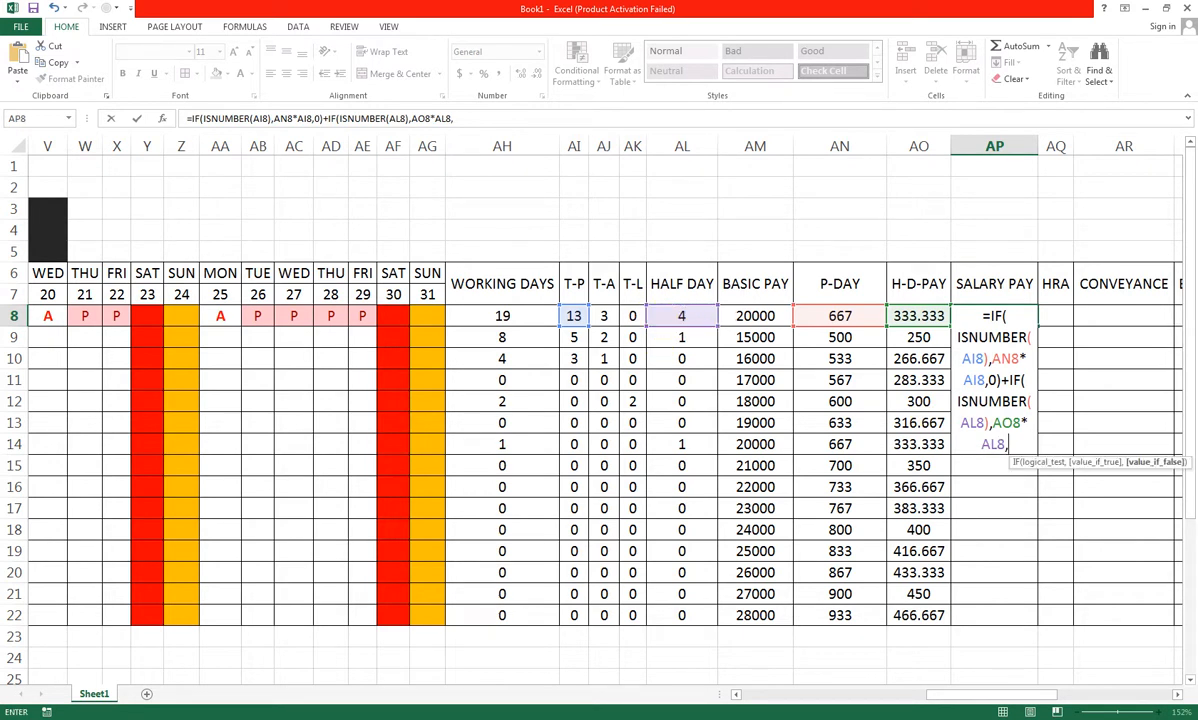
text(0)
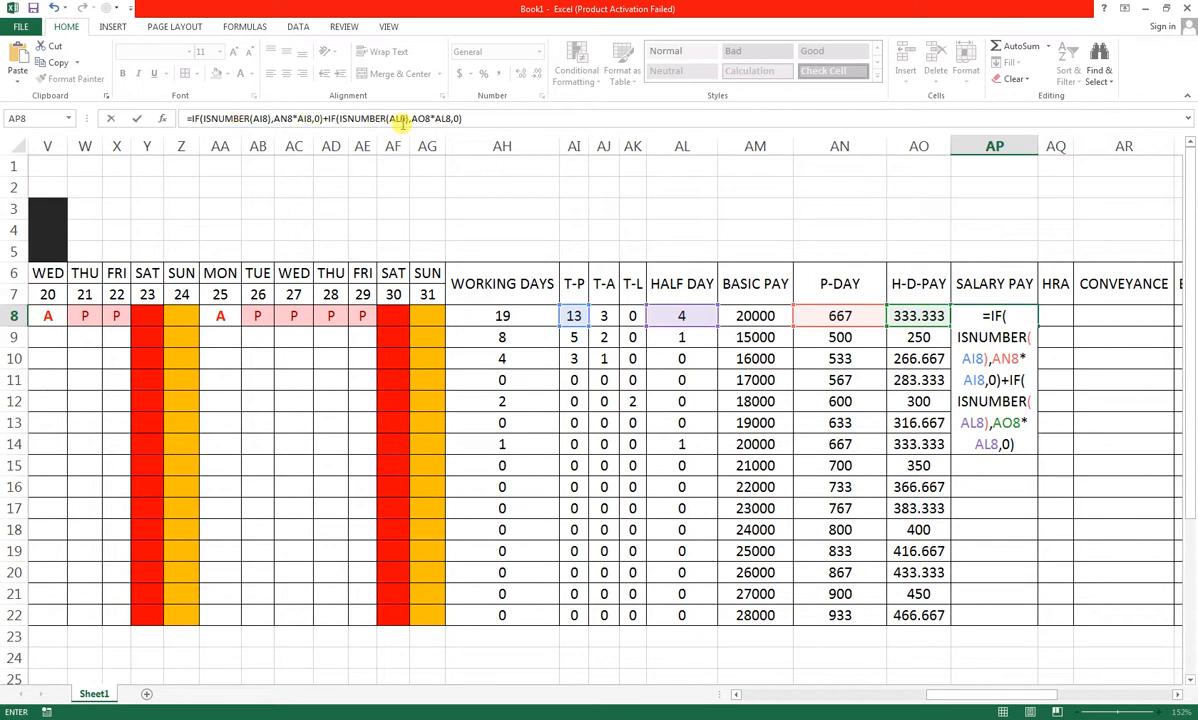
key(Return)
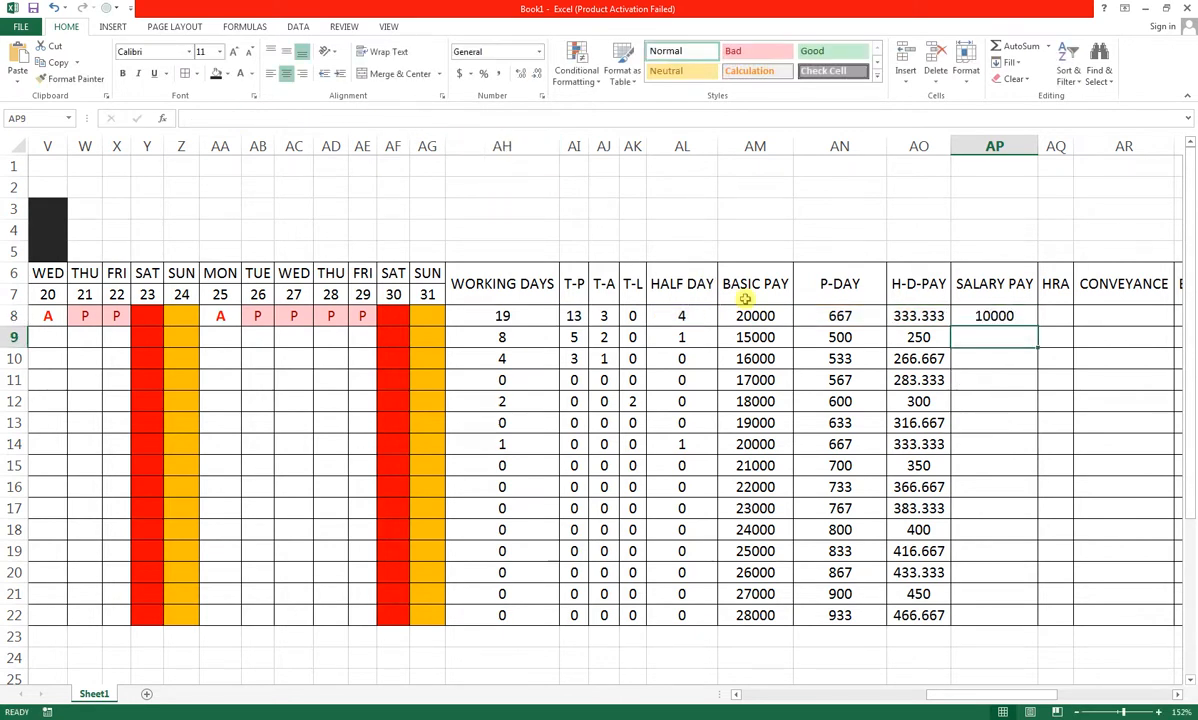
- Review the salary pay formula in AP8 and fill it down to AP22 for all employees
click(990, 316)
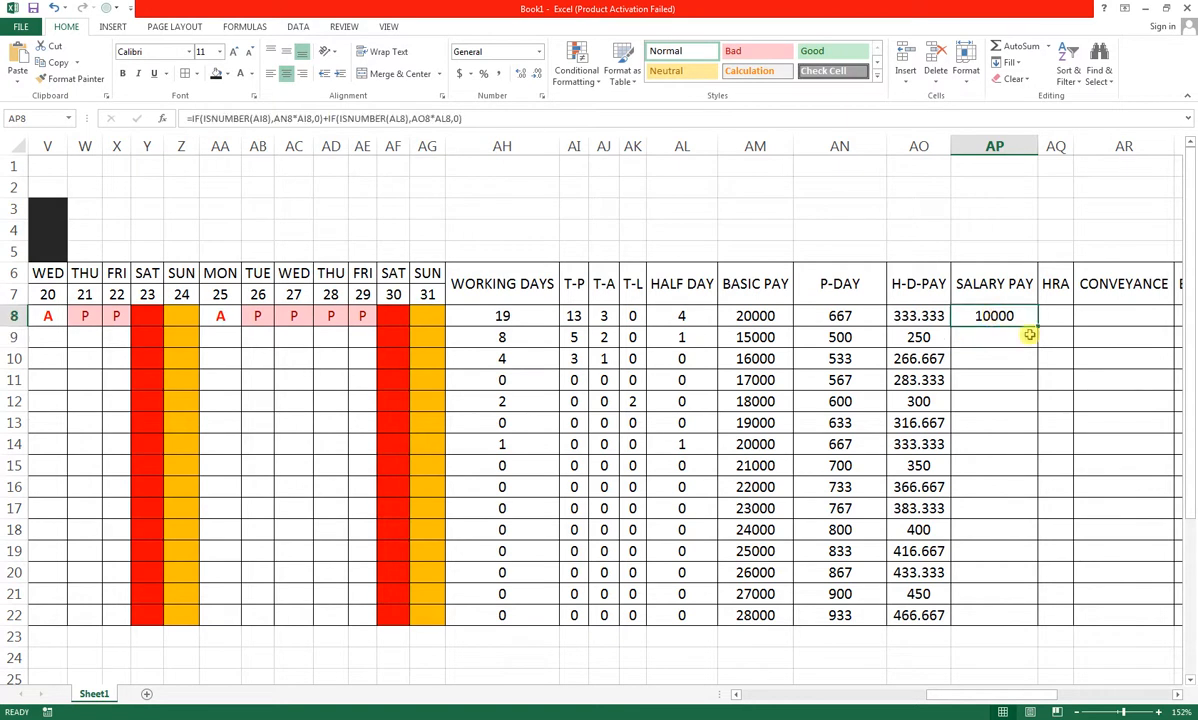
double_click(995, 318)
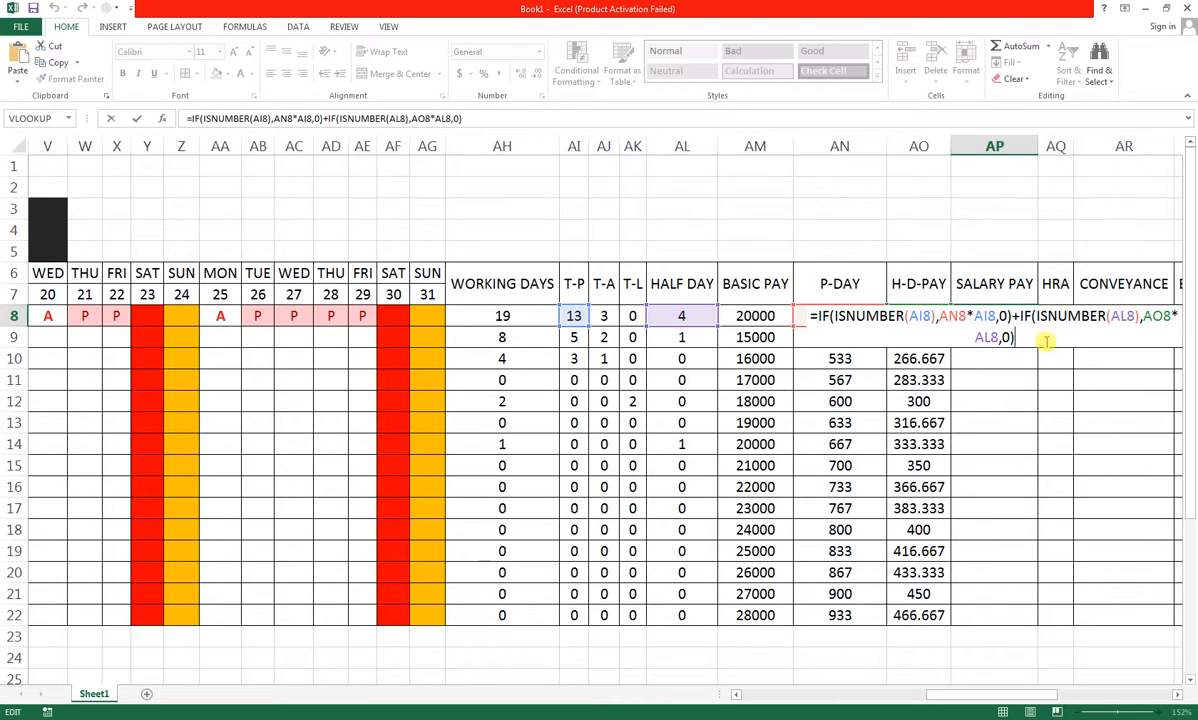
key(ctrl+Return)
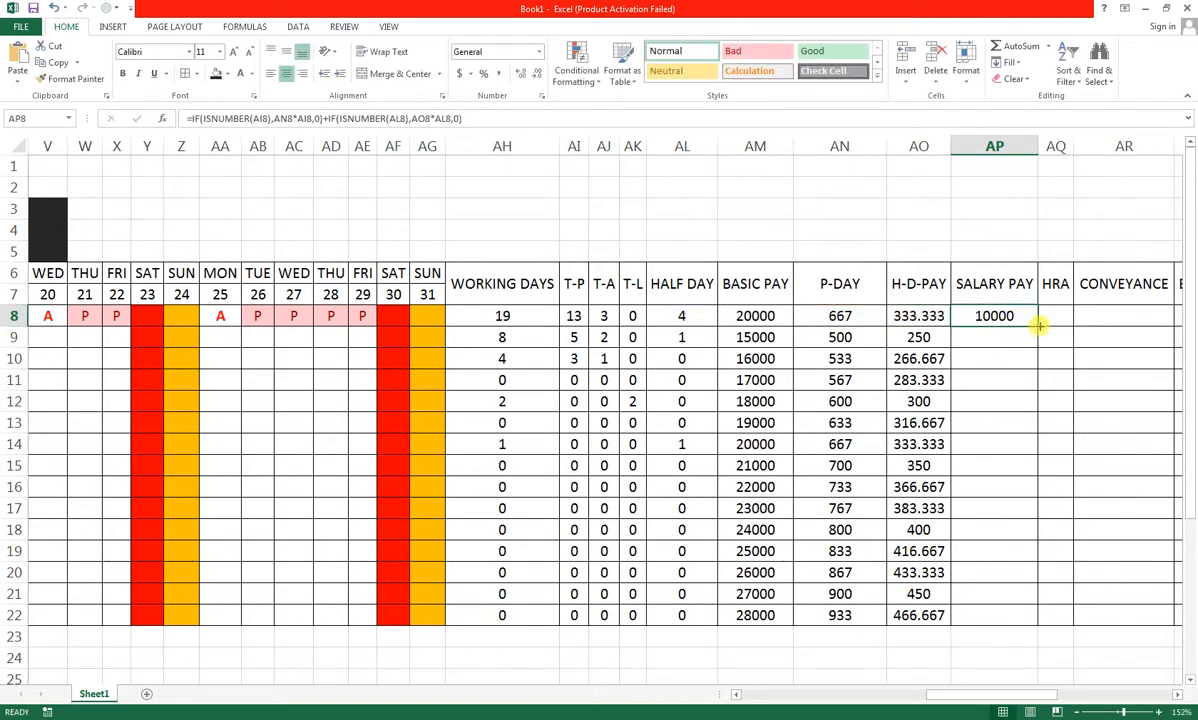
drag(1040, 325, 1015, 622)
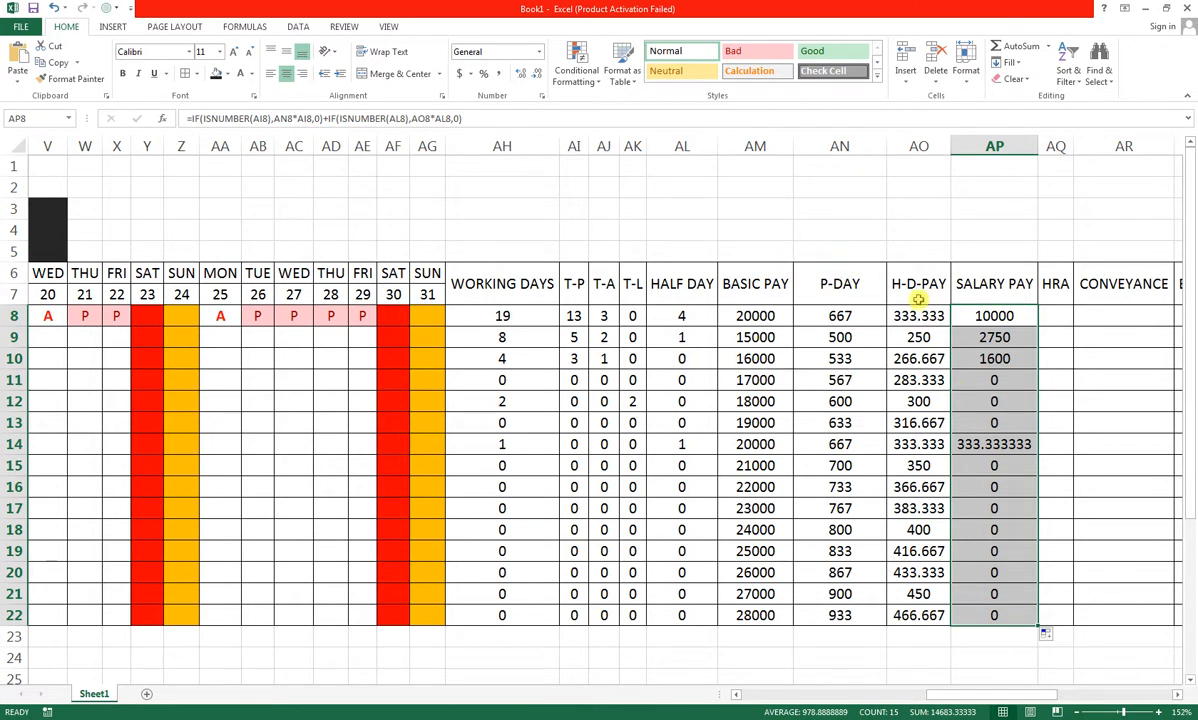
- Try =AM10*AI10 in AM4 as a check of the row 10 employee's pay for present days
click(755, 230)
text(=)
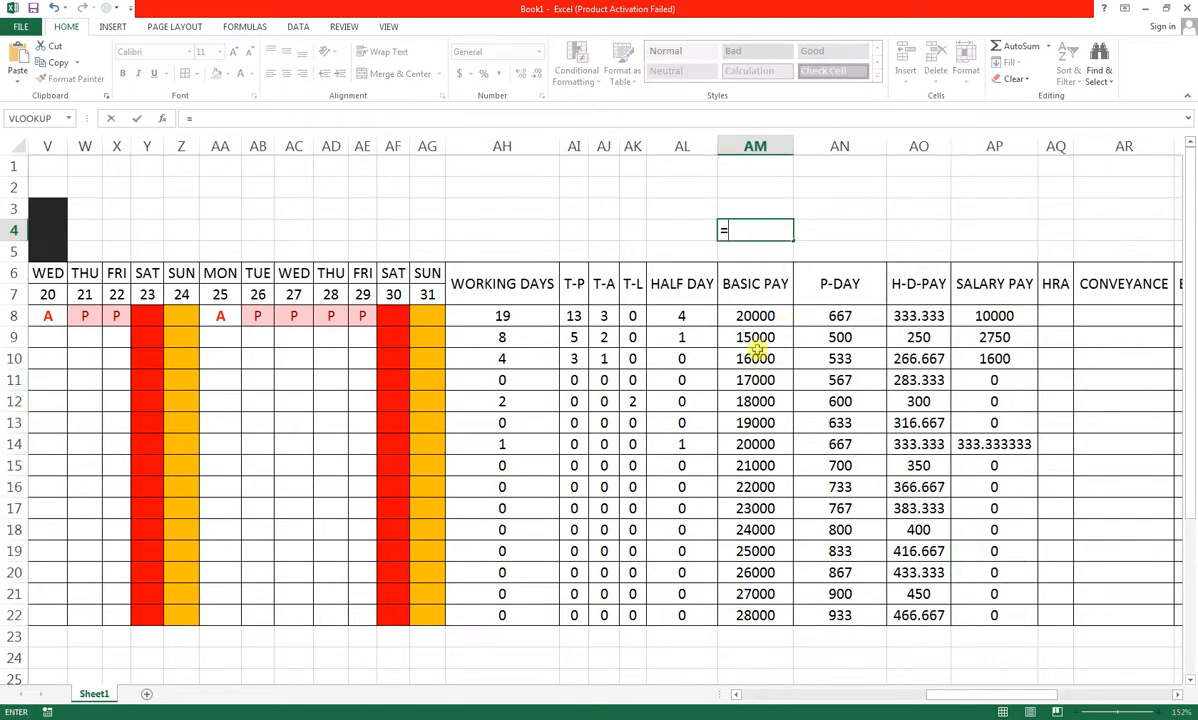
click(750, 358)
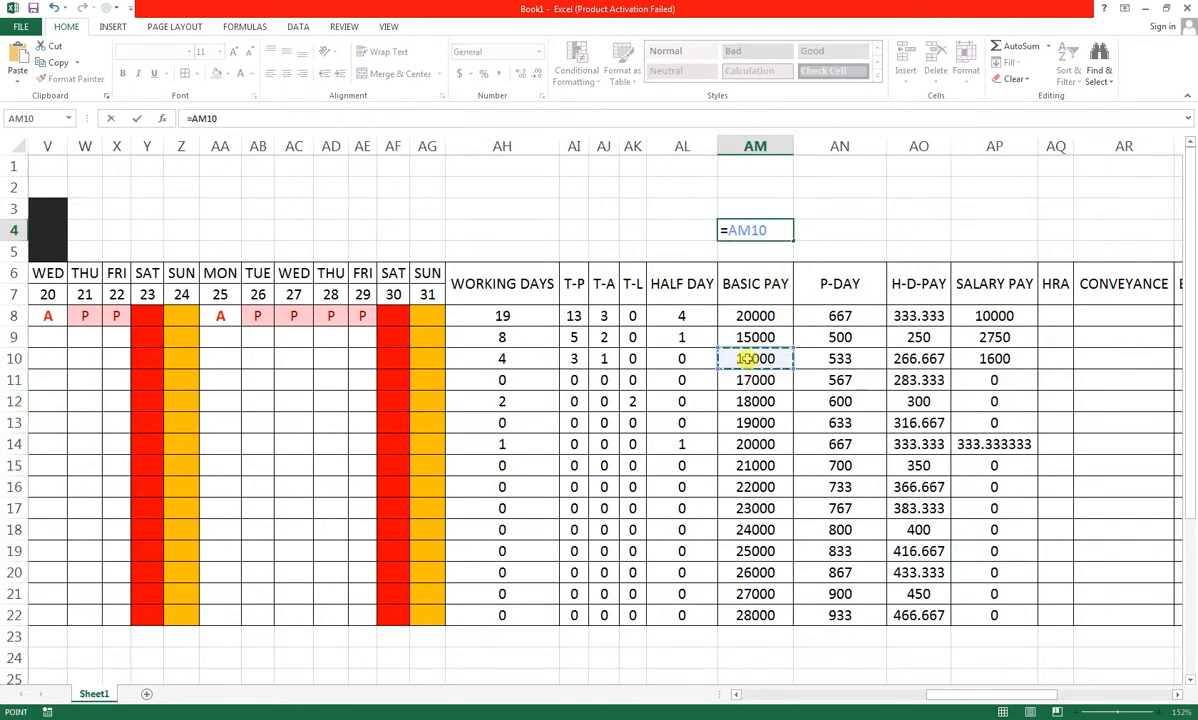
text(*)
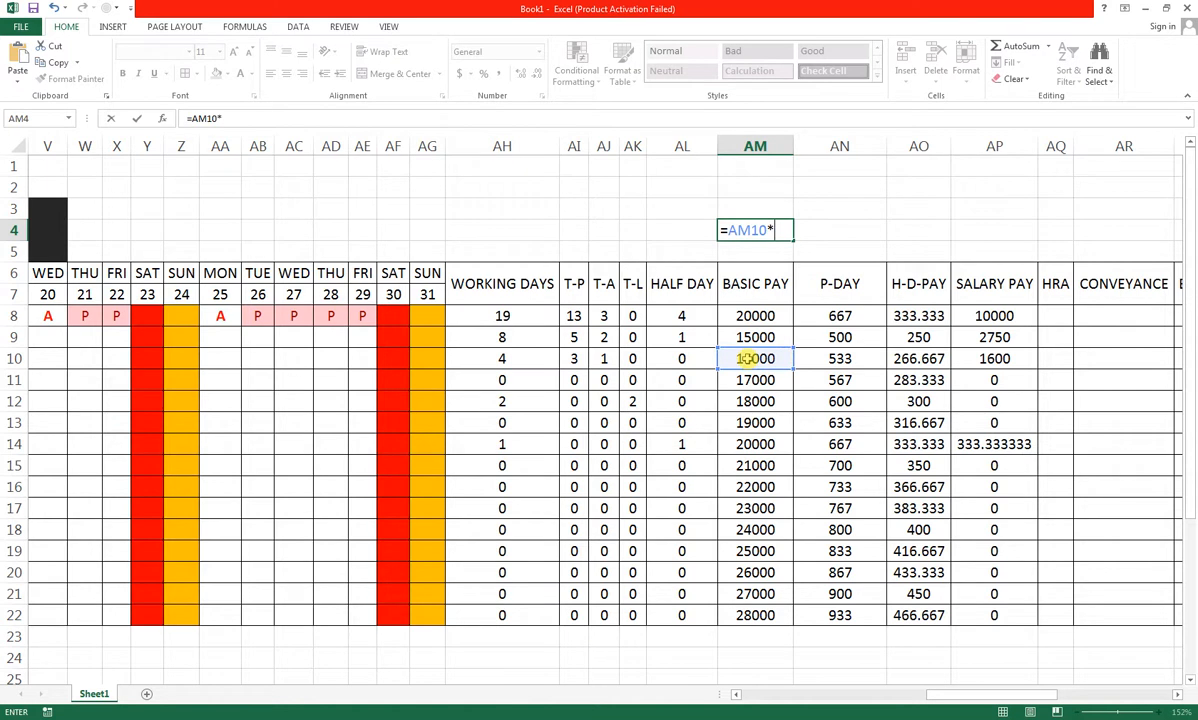
click(567, 358)
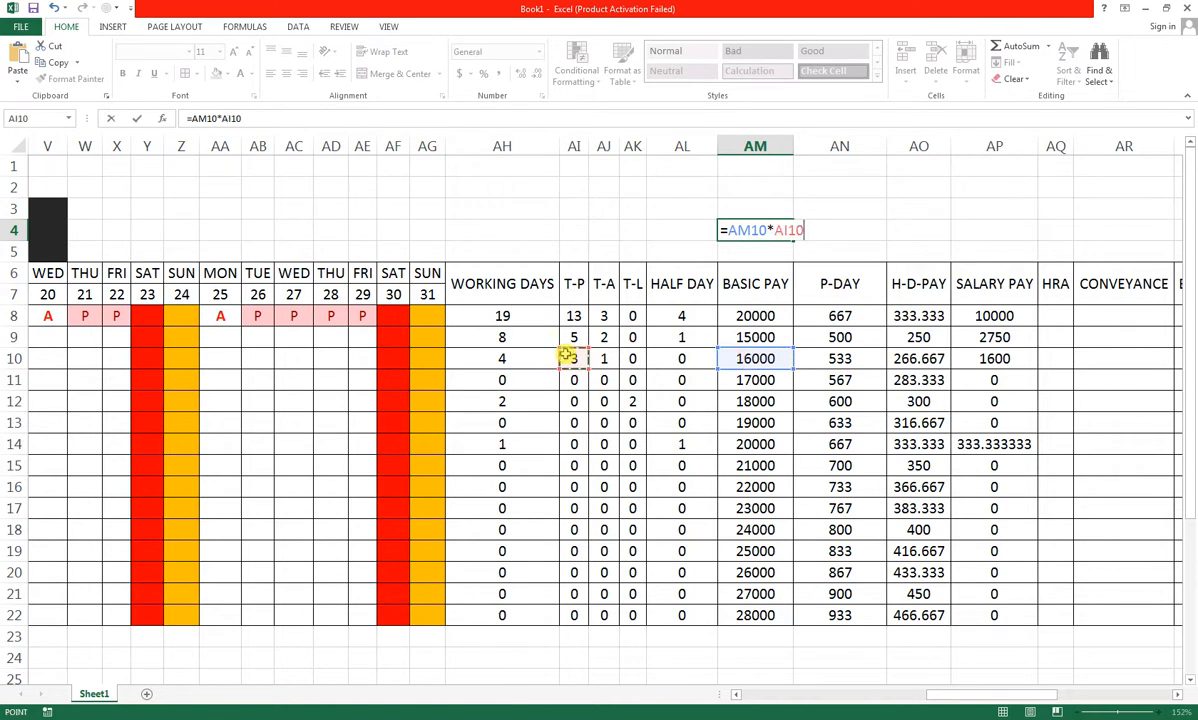
key(Return)
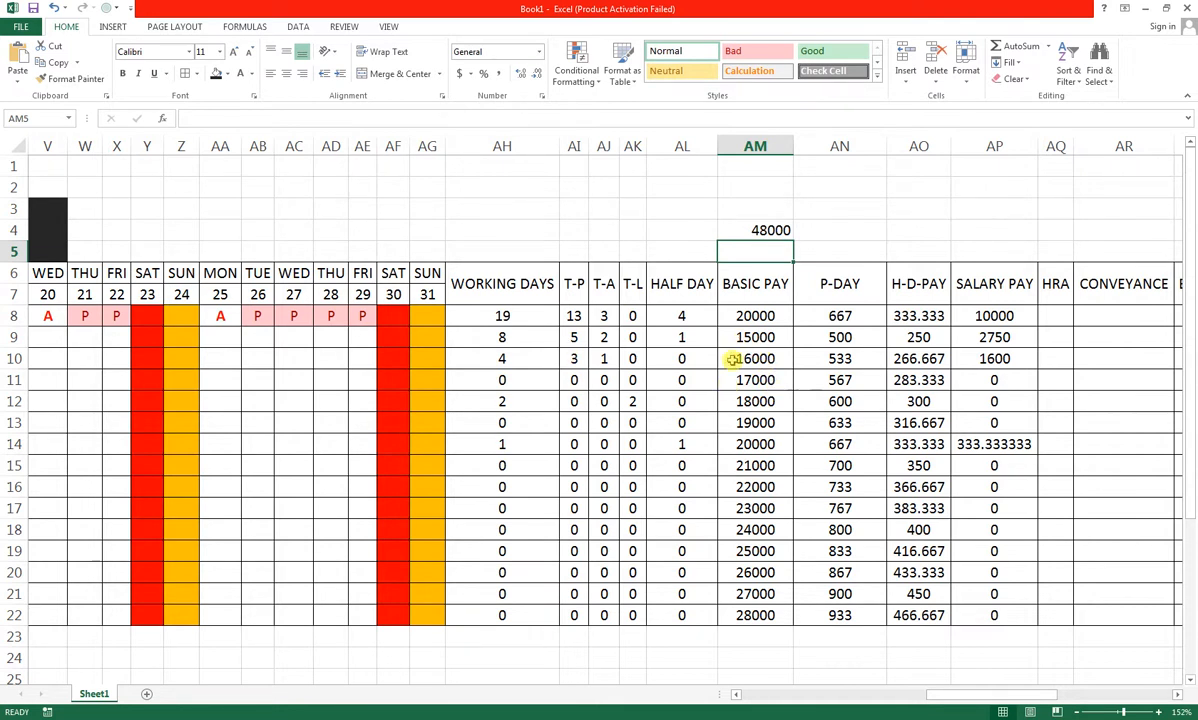
- Replace the check formula in AM4 with =AN10*AI10, multiplying per-day pay by total present days
key(Up)
text(=)
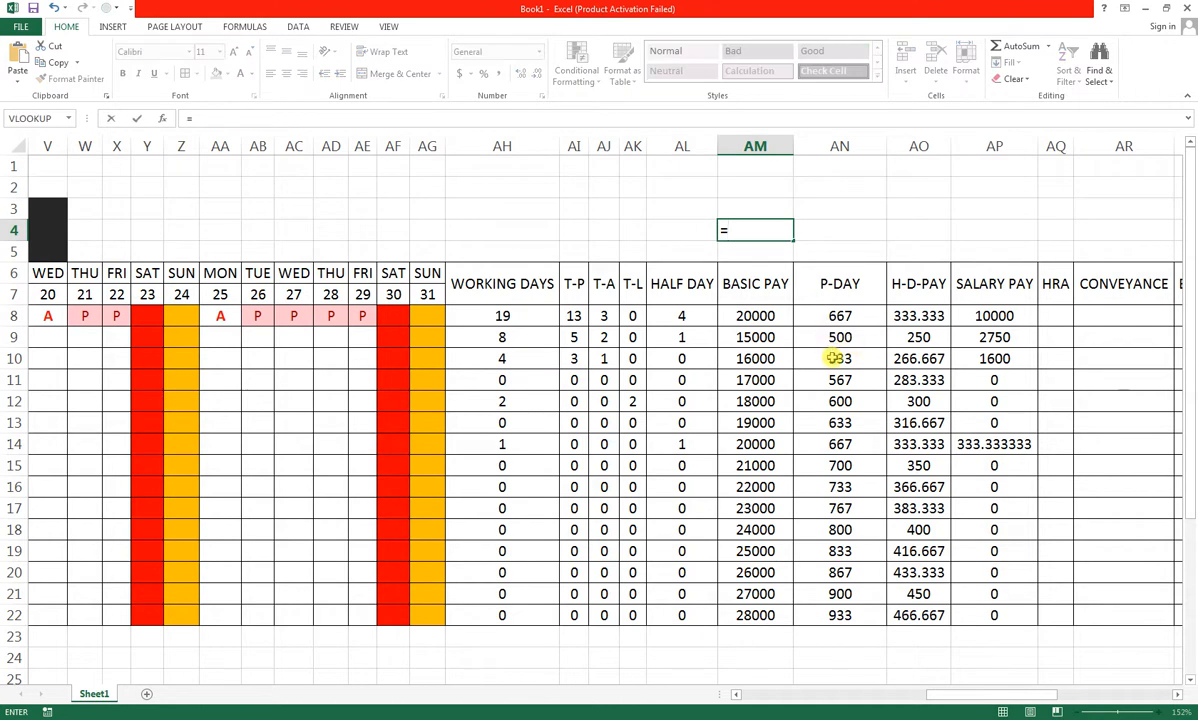
click(833, 358)
text(*)
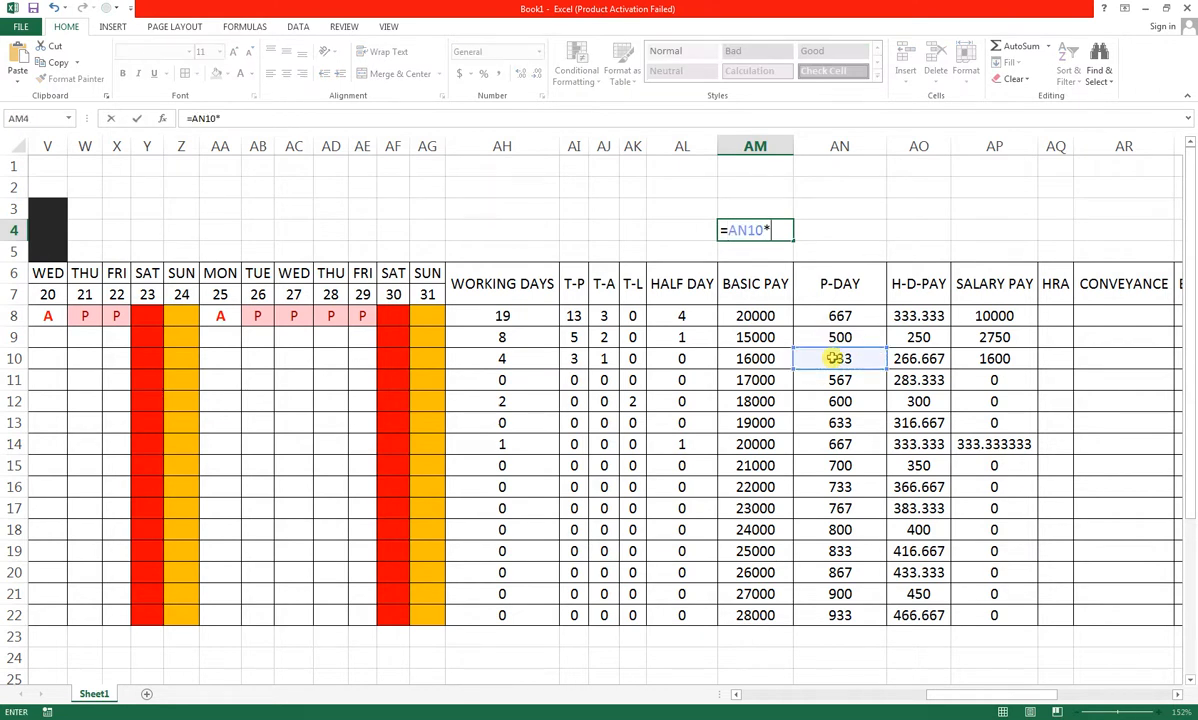
click(574, 358)
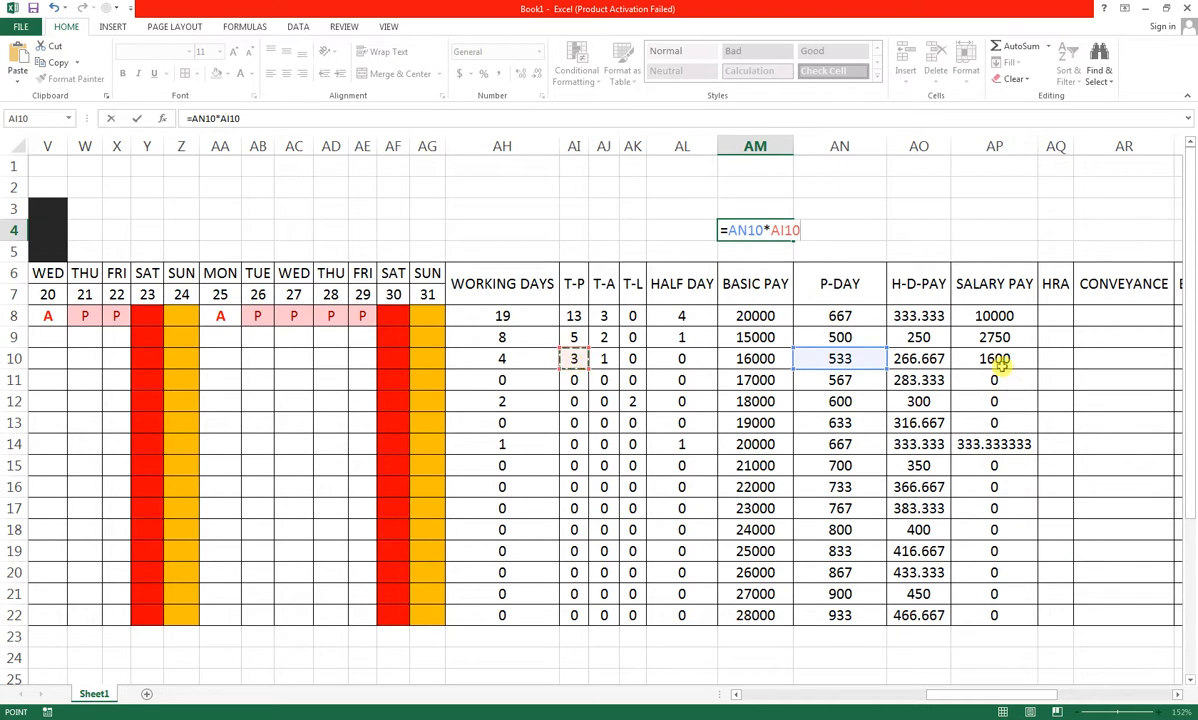
key(Return)
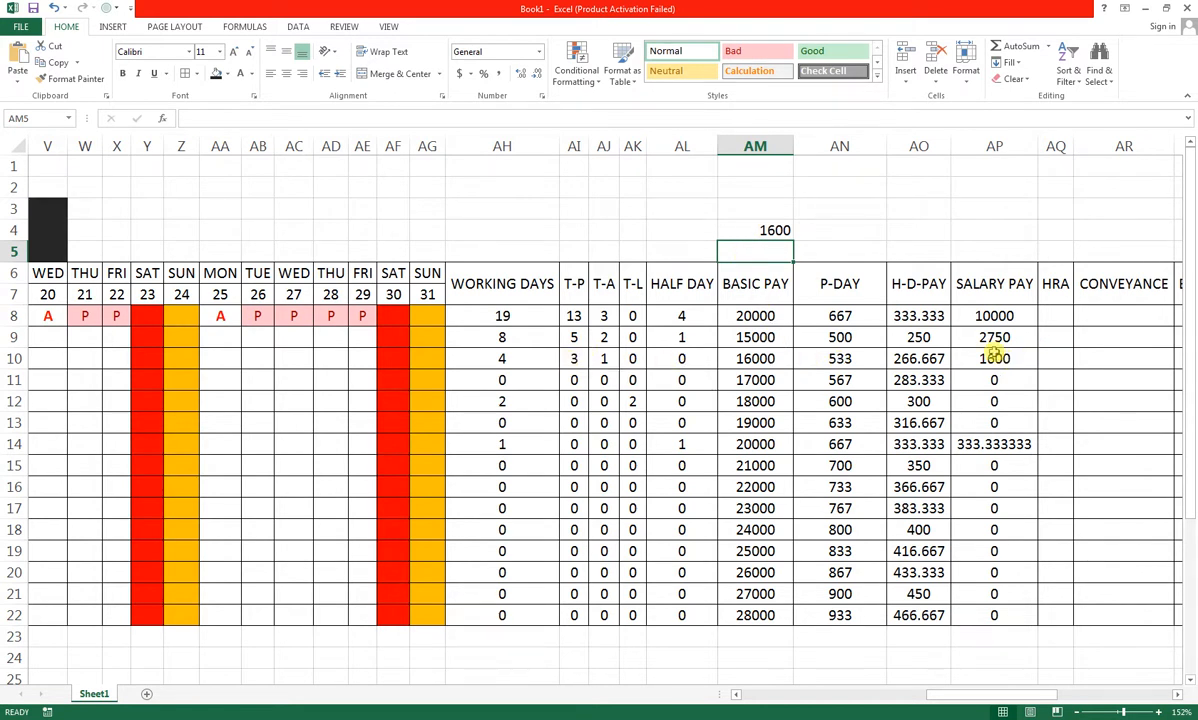
- Mark a half day (H) in AD10, for Thursday the 28th
click(980, 317)
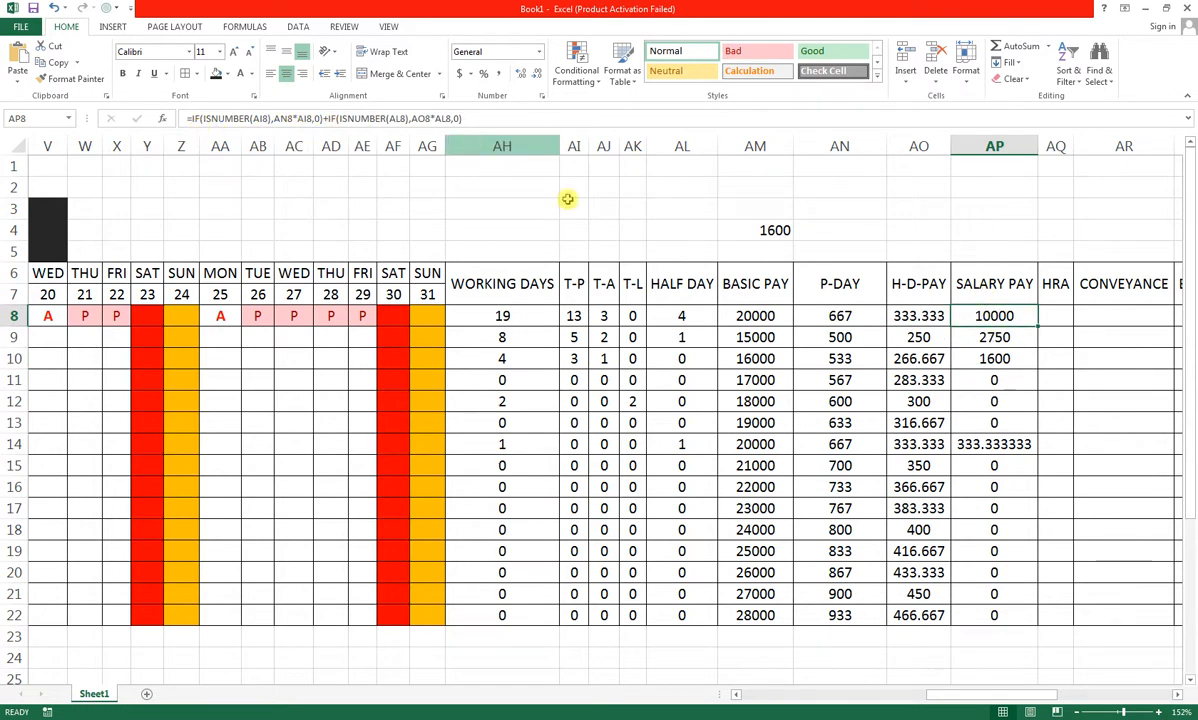
click(697, 360)
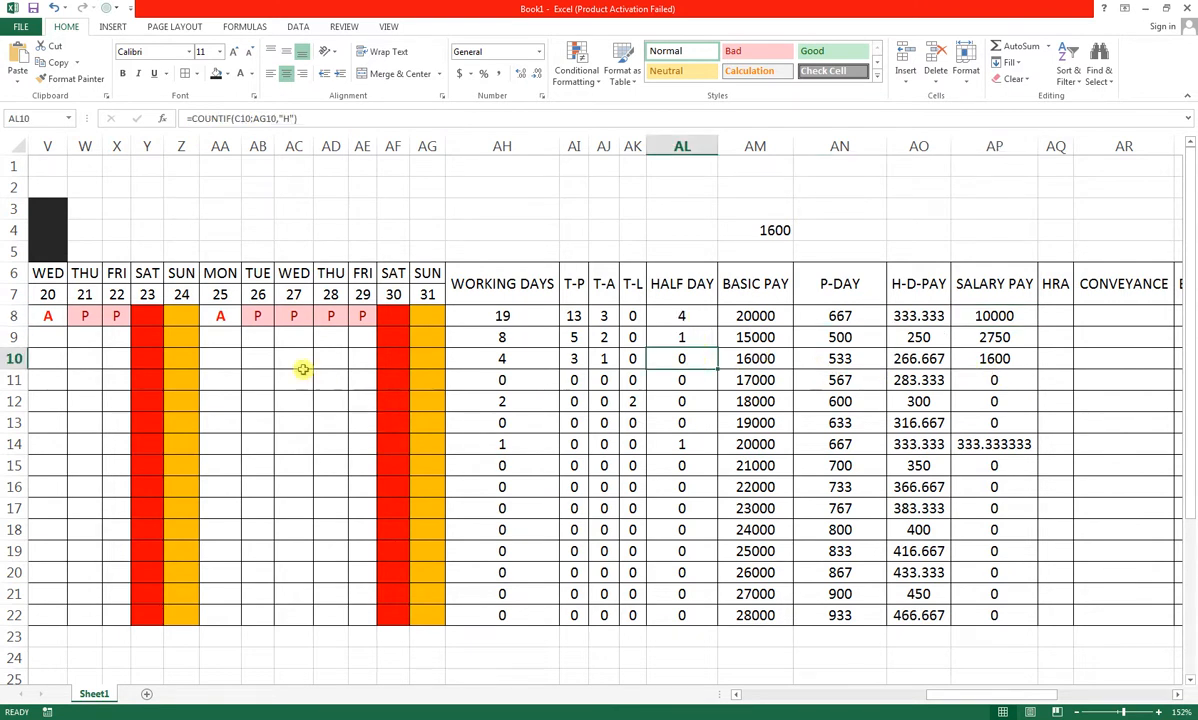
click(340, 359)
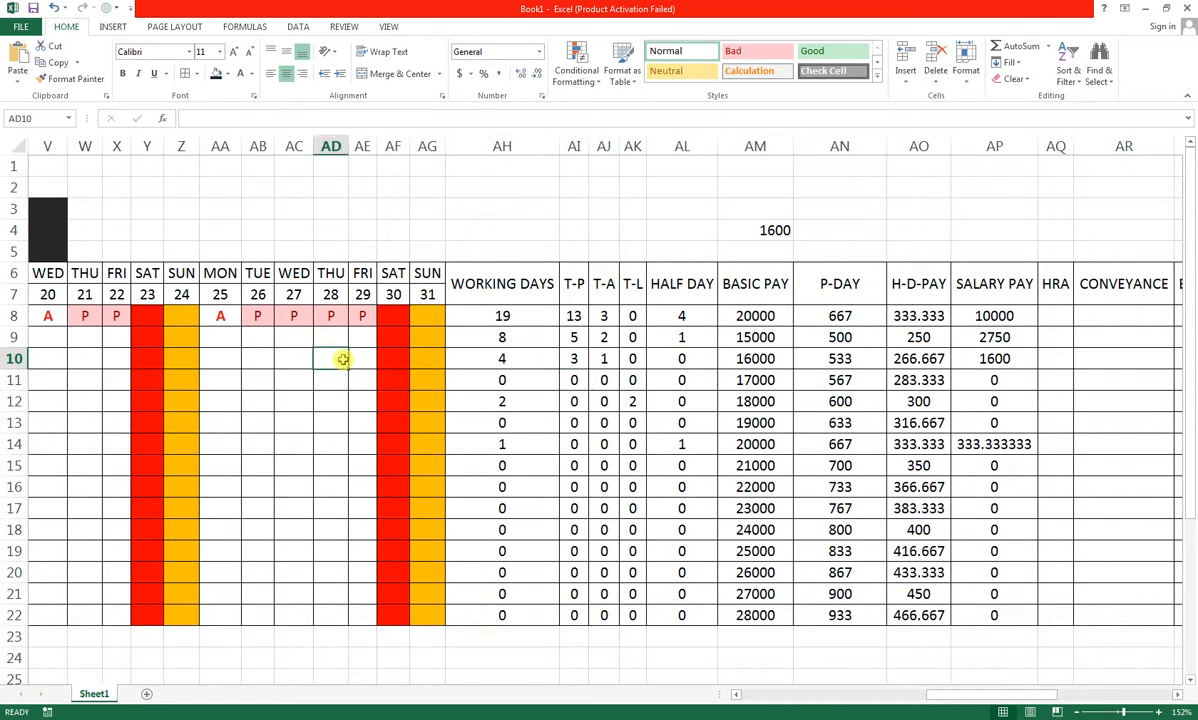
text(H)
click(495, 400)
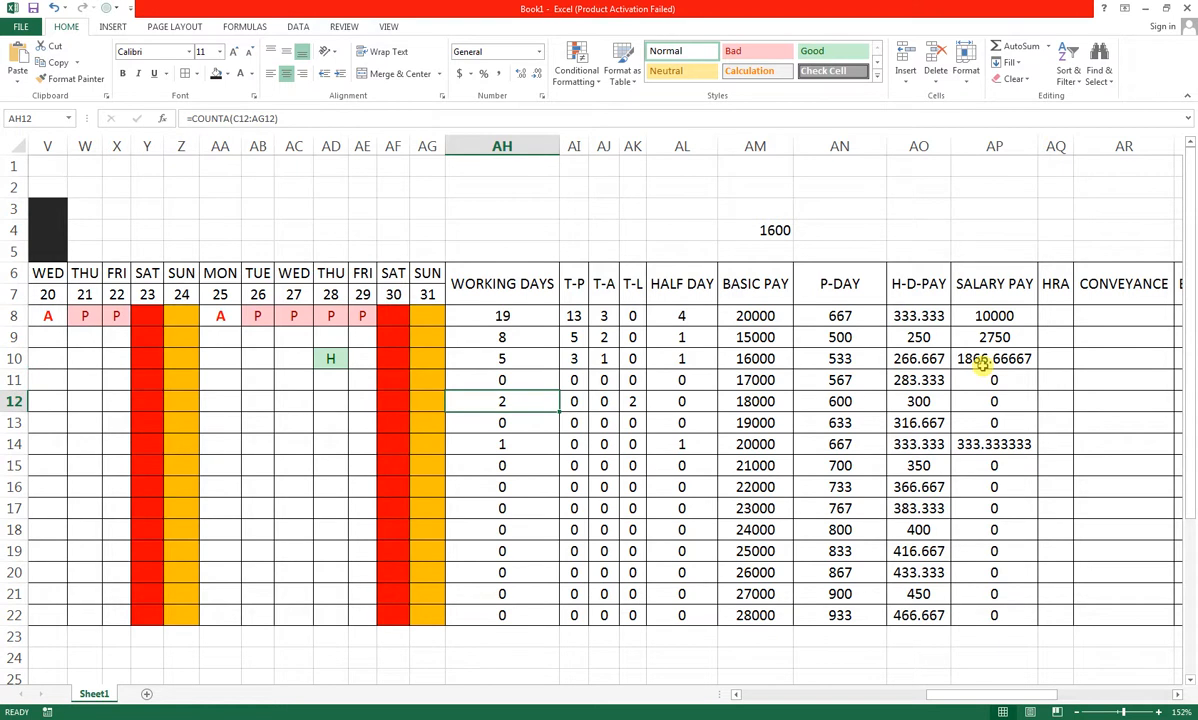
- Enter the check formula =AO10*AL10 in AN4 to calculate the row 10 employee's half-day earnings
click(832, 241)
text(=)
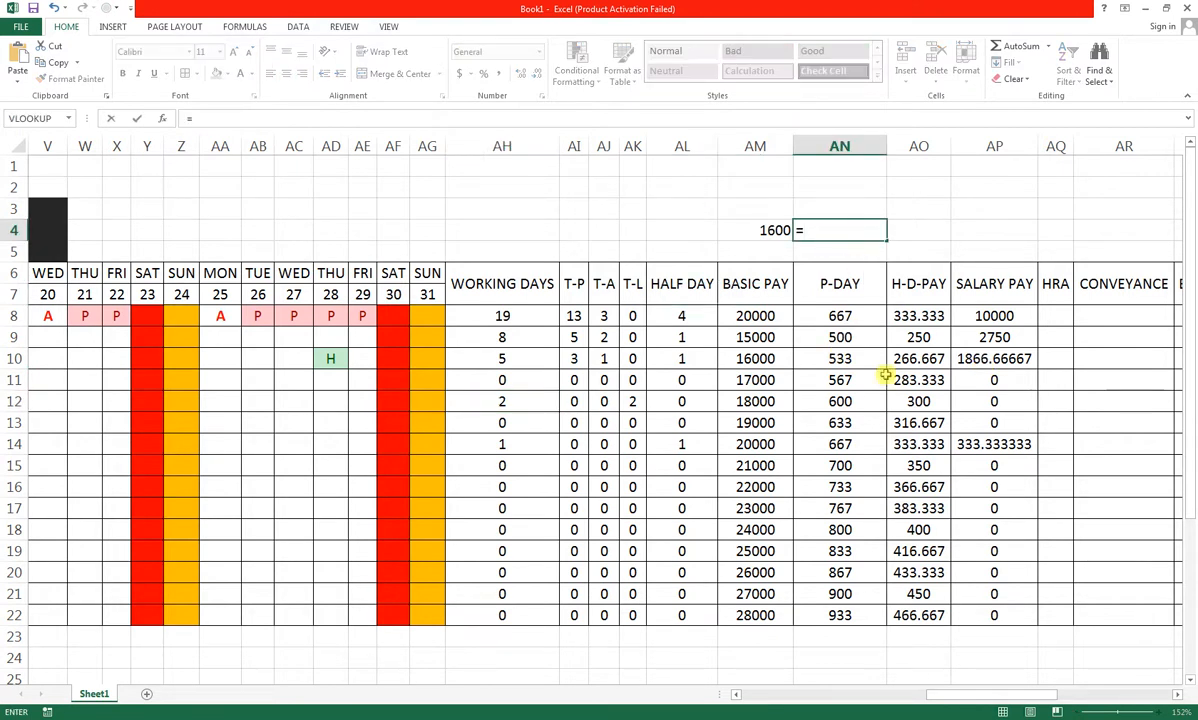
click(913, 360)
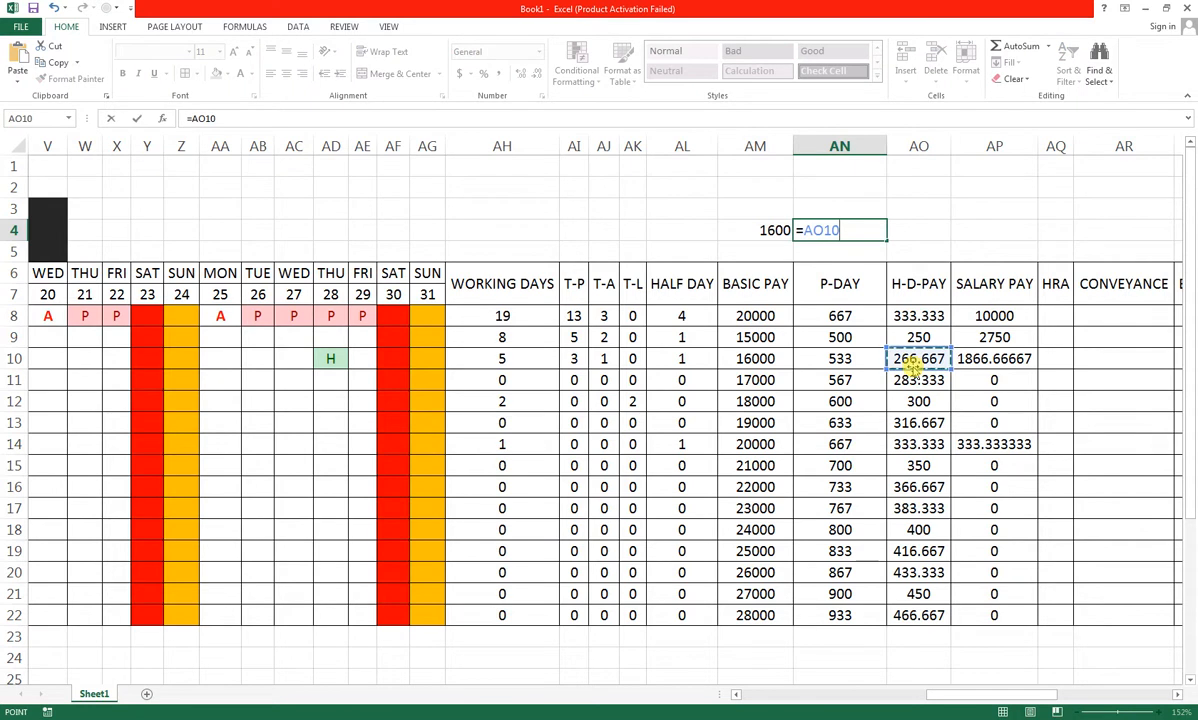
text(*)
click(700, 357)
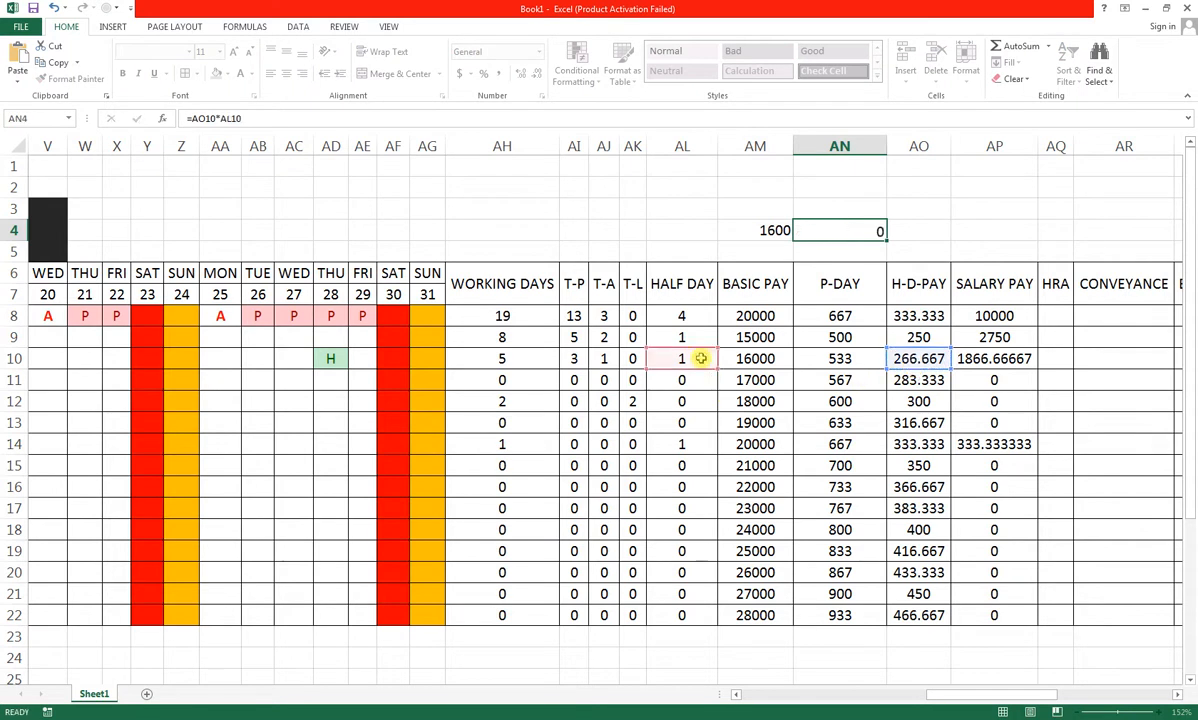
key(Return)
- Add the two check amounts in AO4 with =AM4+AN4 to verify the salary pay in row 10
click(916, 237)
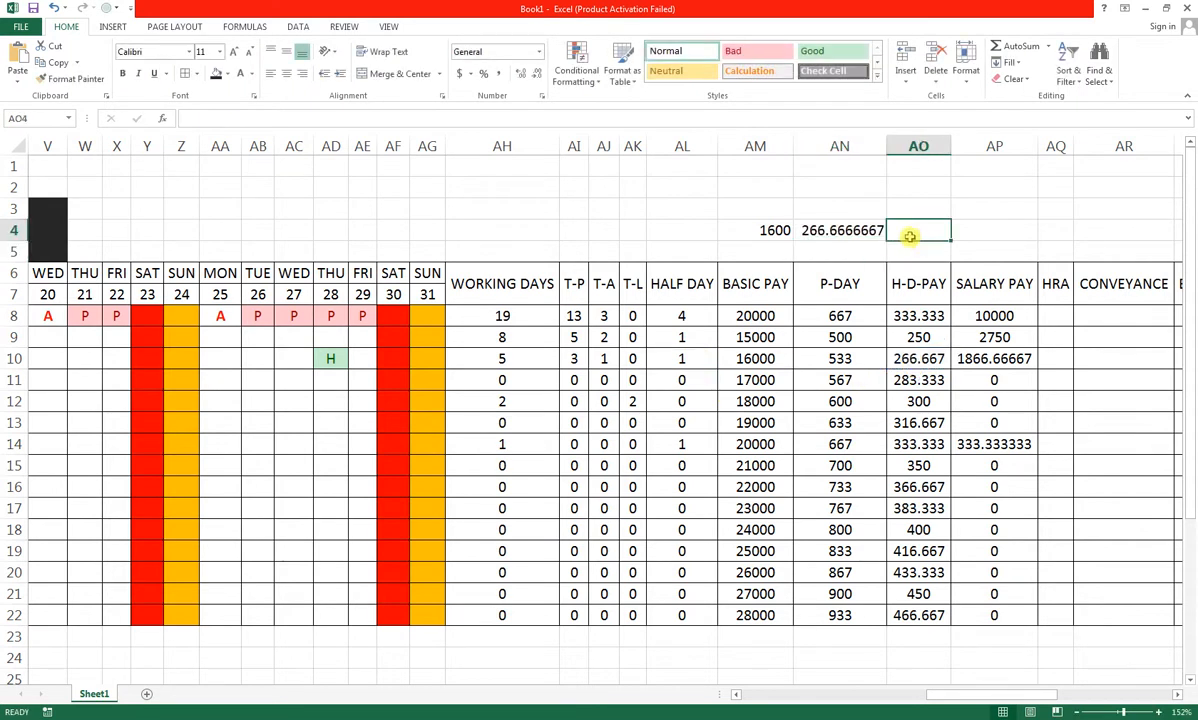
text(=)
click(757, 233)
text(+)
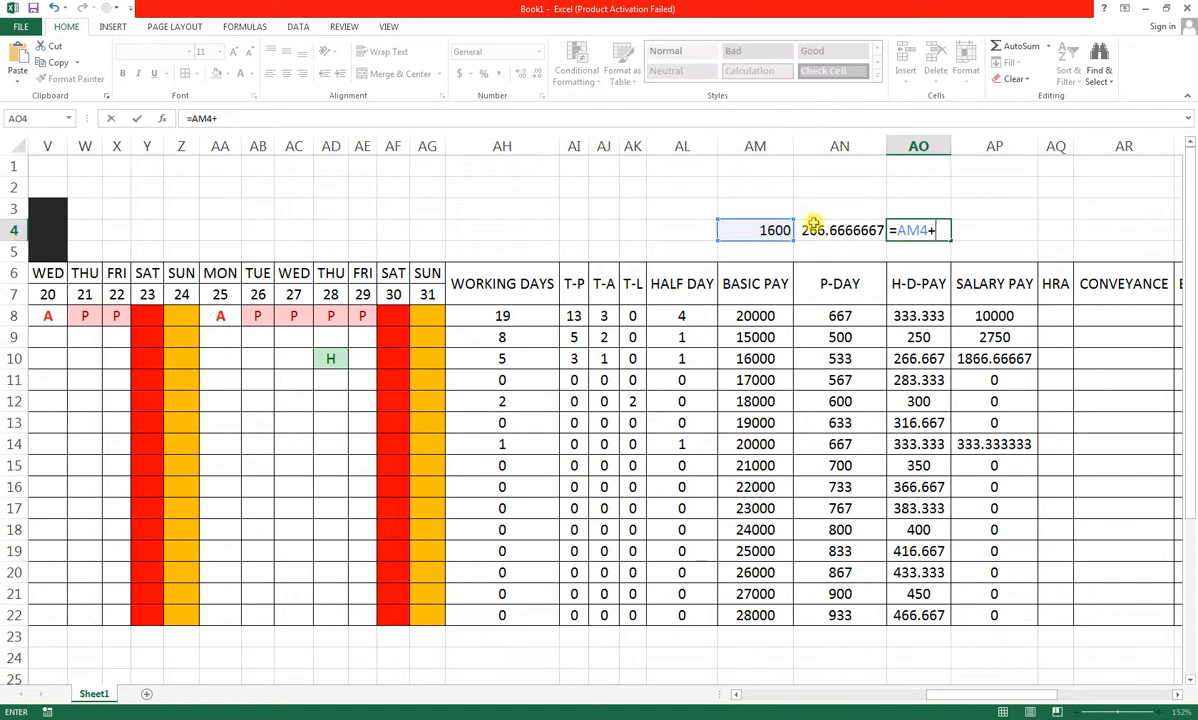
click(815, 232)
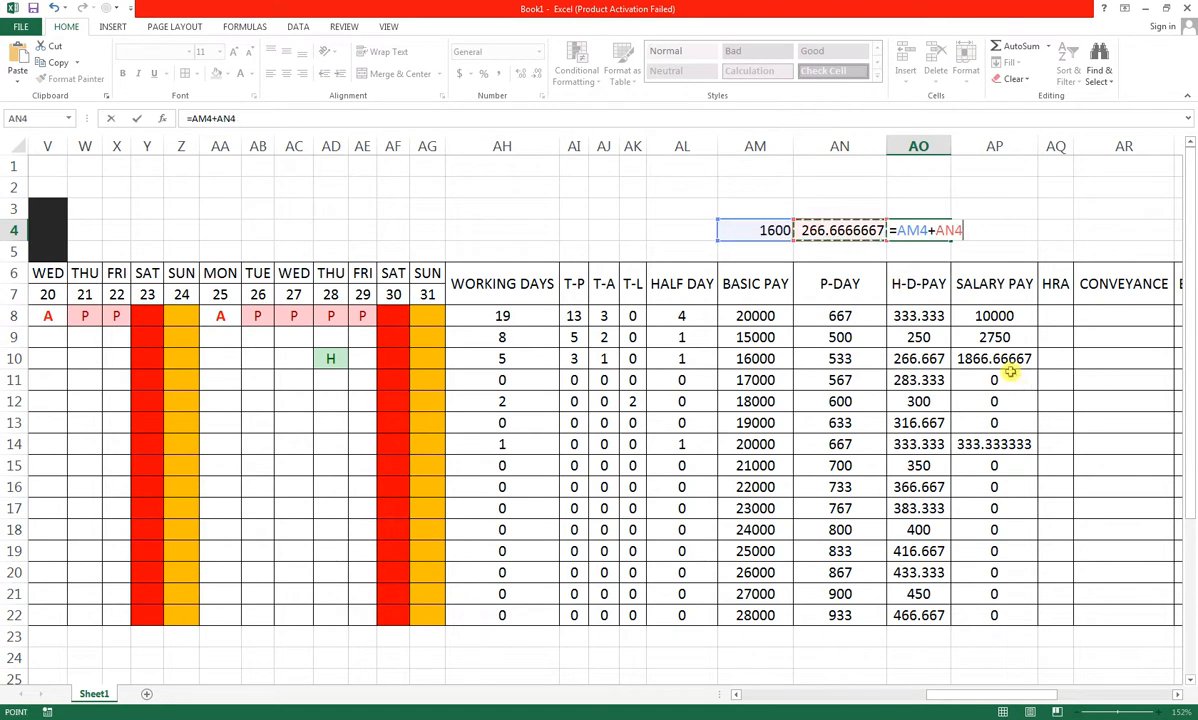
key(Return)
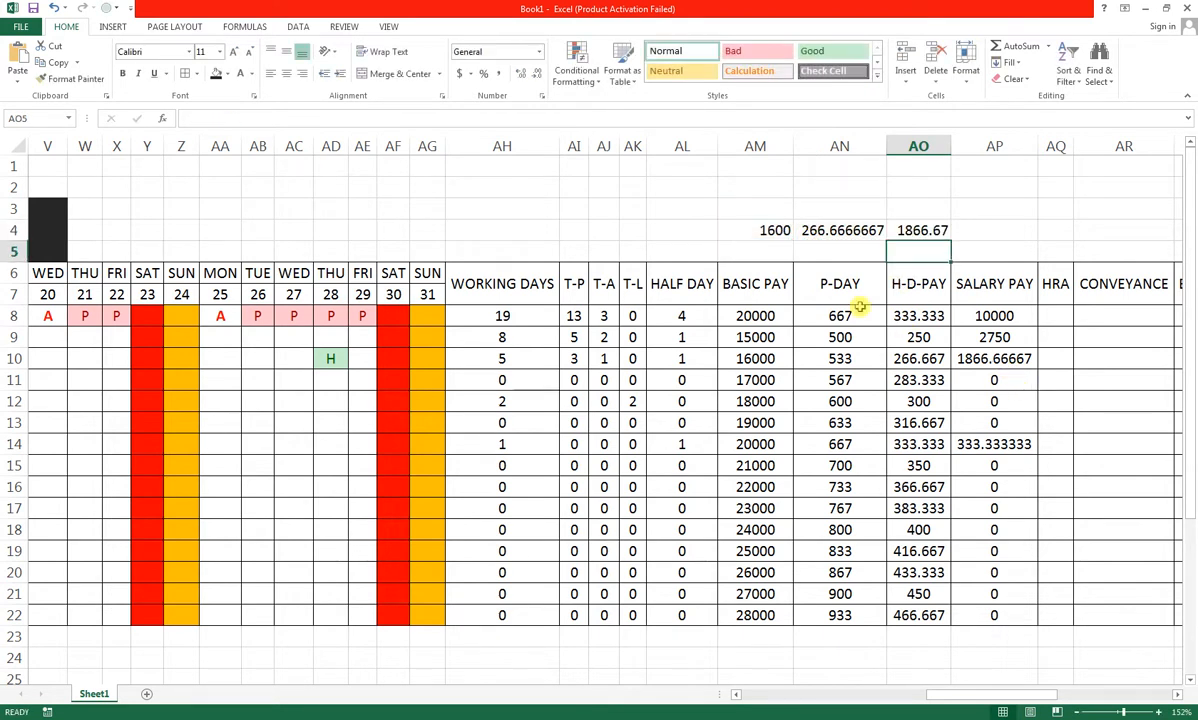
- Clear the temporary check calculations from AM3:AP4 and return to the first employee's salary pay cell
drag(759, 206, 984, 230)
key(Delete)
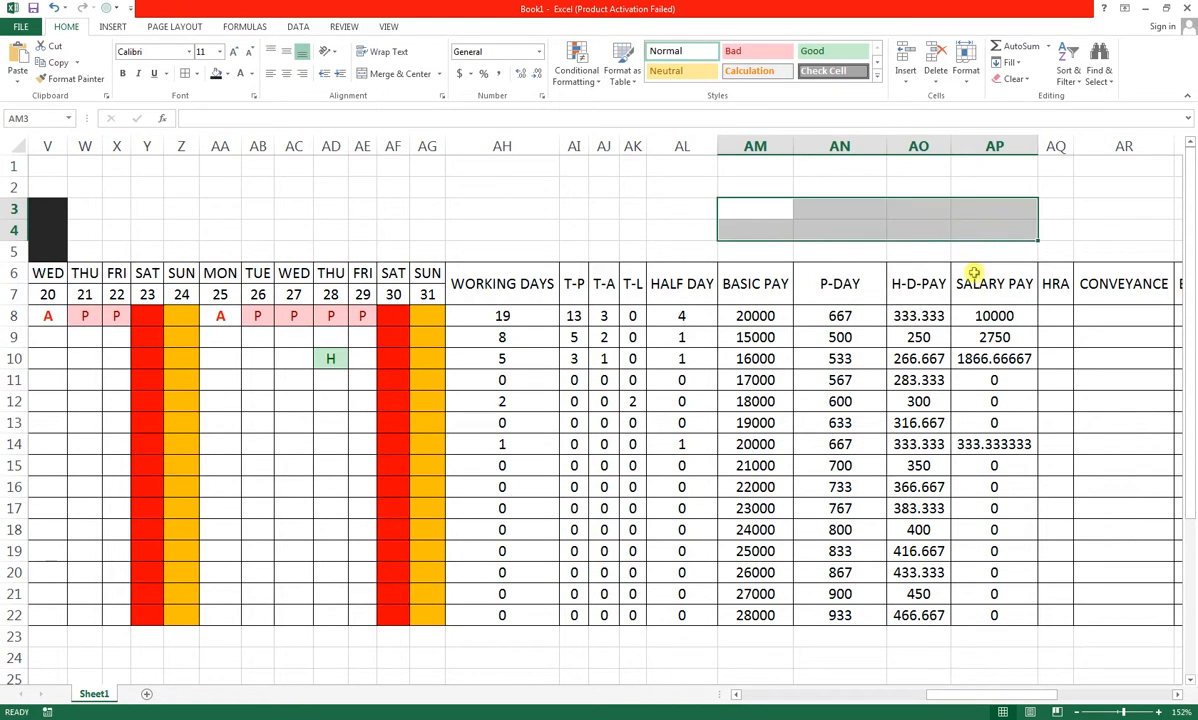
click(983, 313)
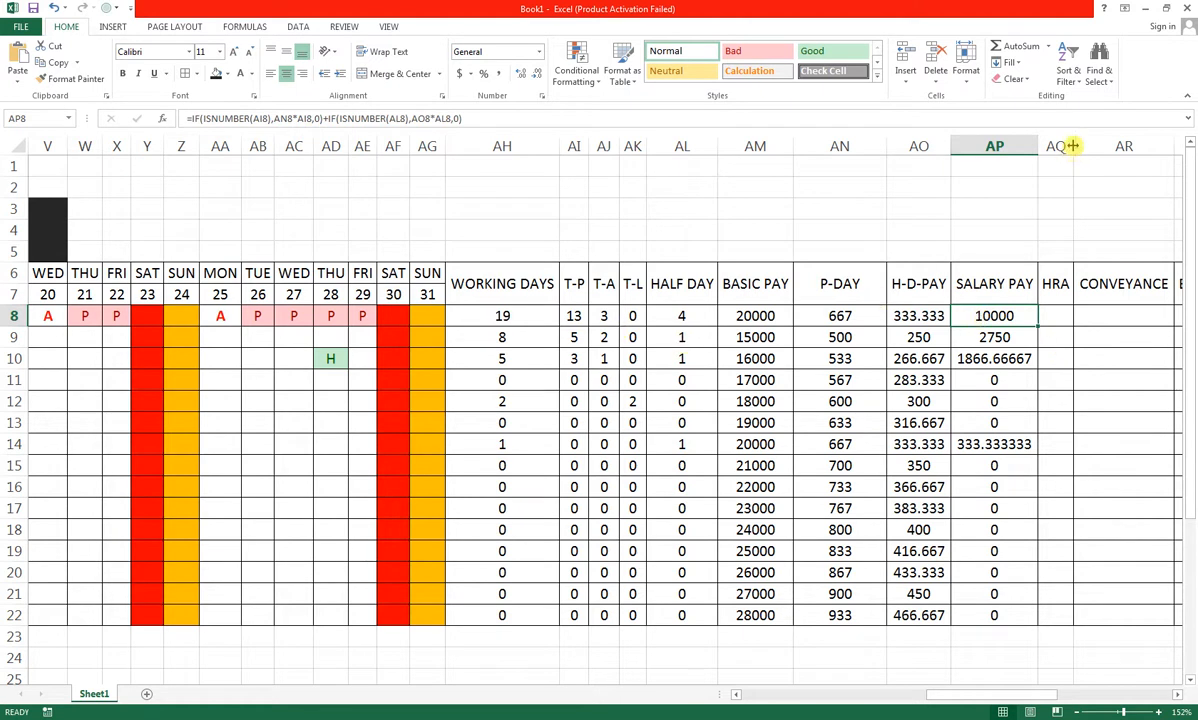
- Widen the HRA column, then enter =AP8*40% in AQ8 and fill the formula down to row 22
drag(1073, 146, 1106, 146)
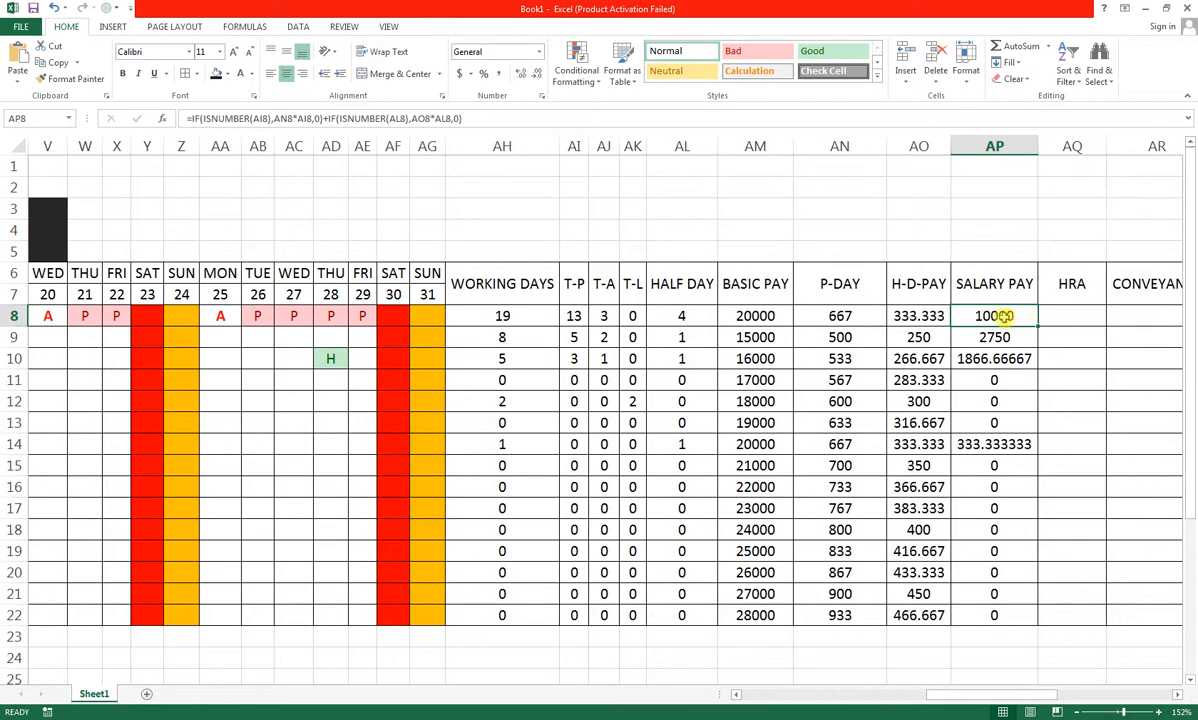
click(1067, 321)
text(=)
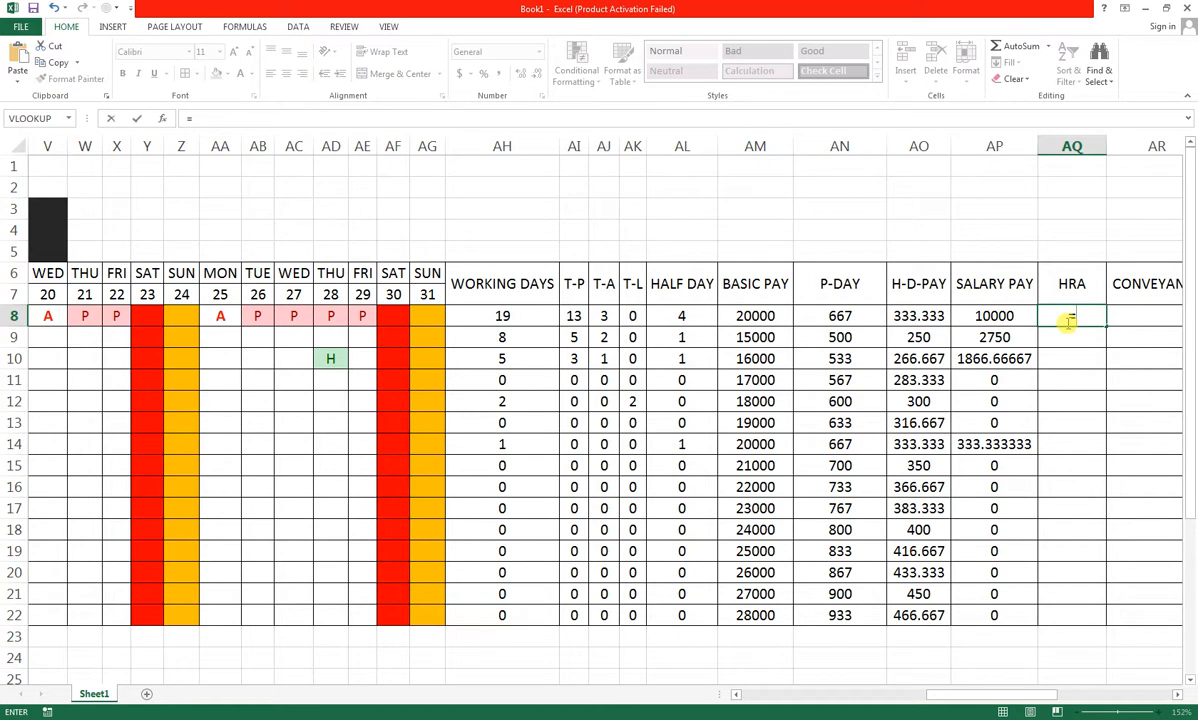
key(Left)
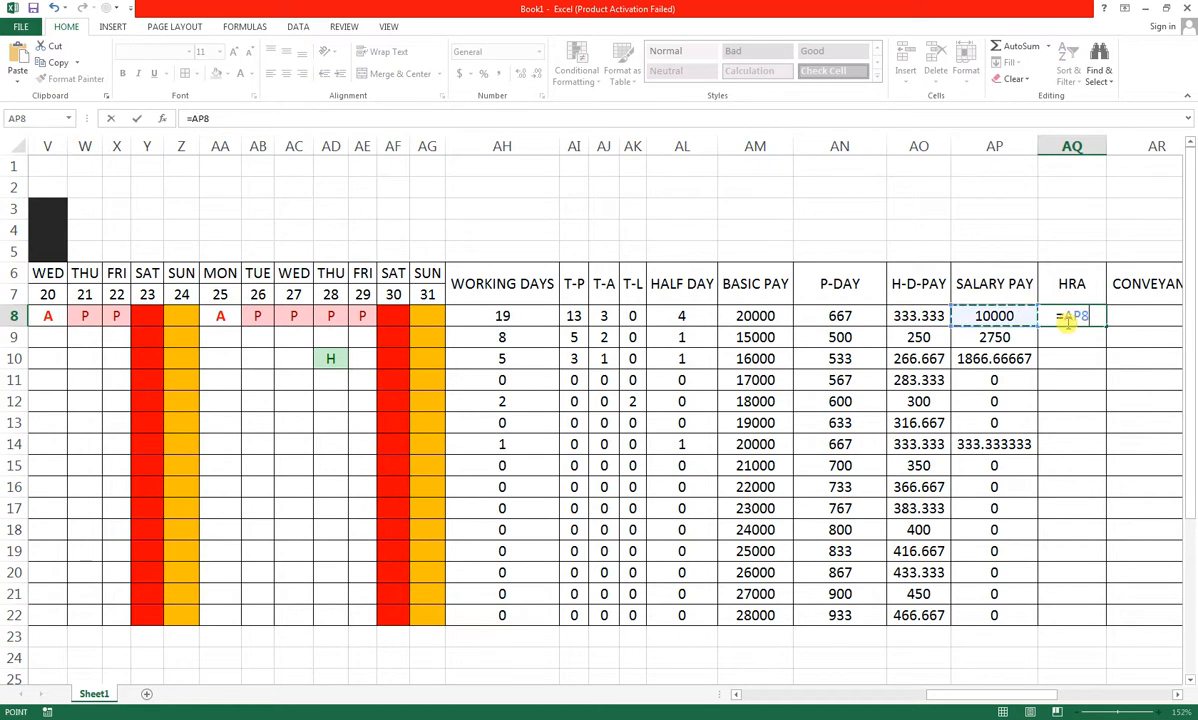
text(*)
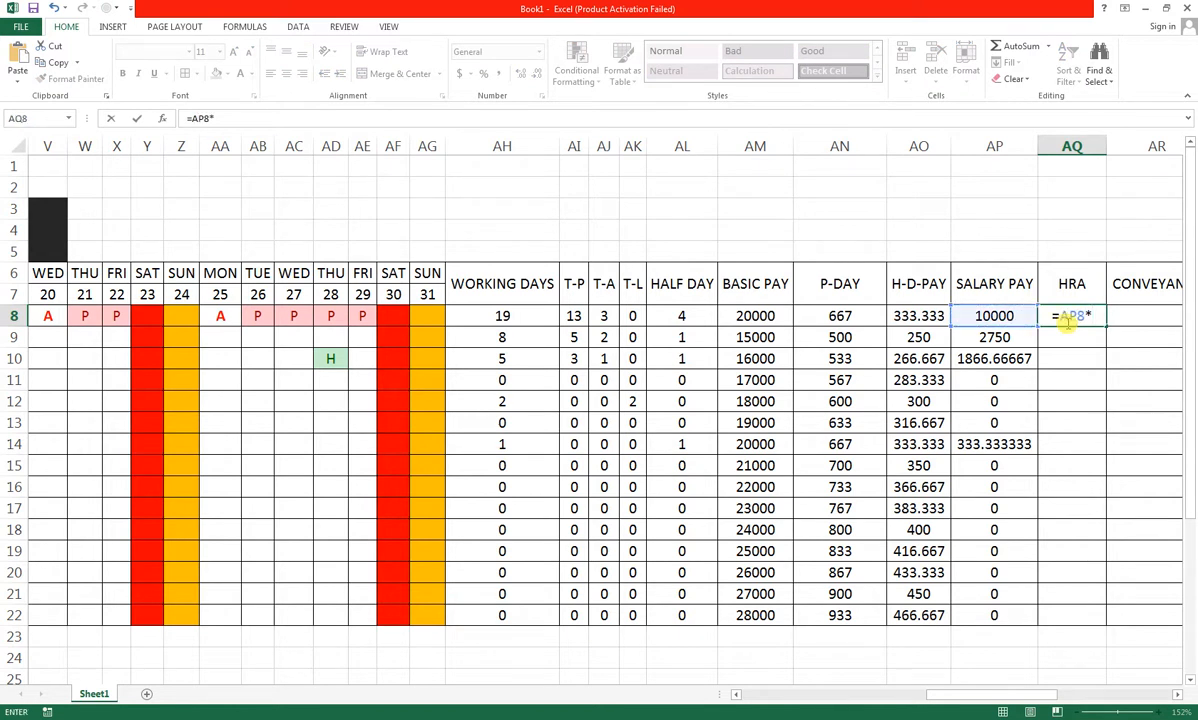
text(40%)
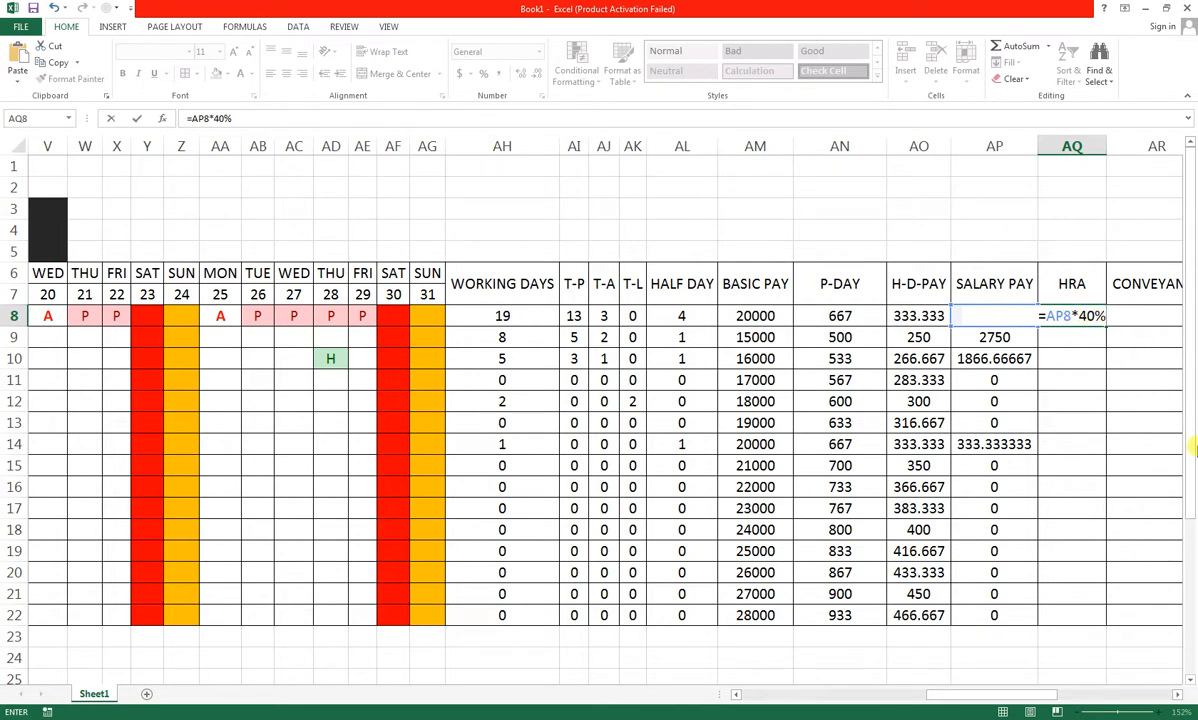
key(Return)
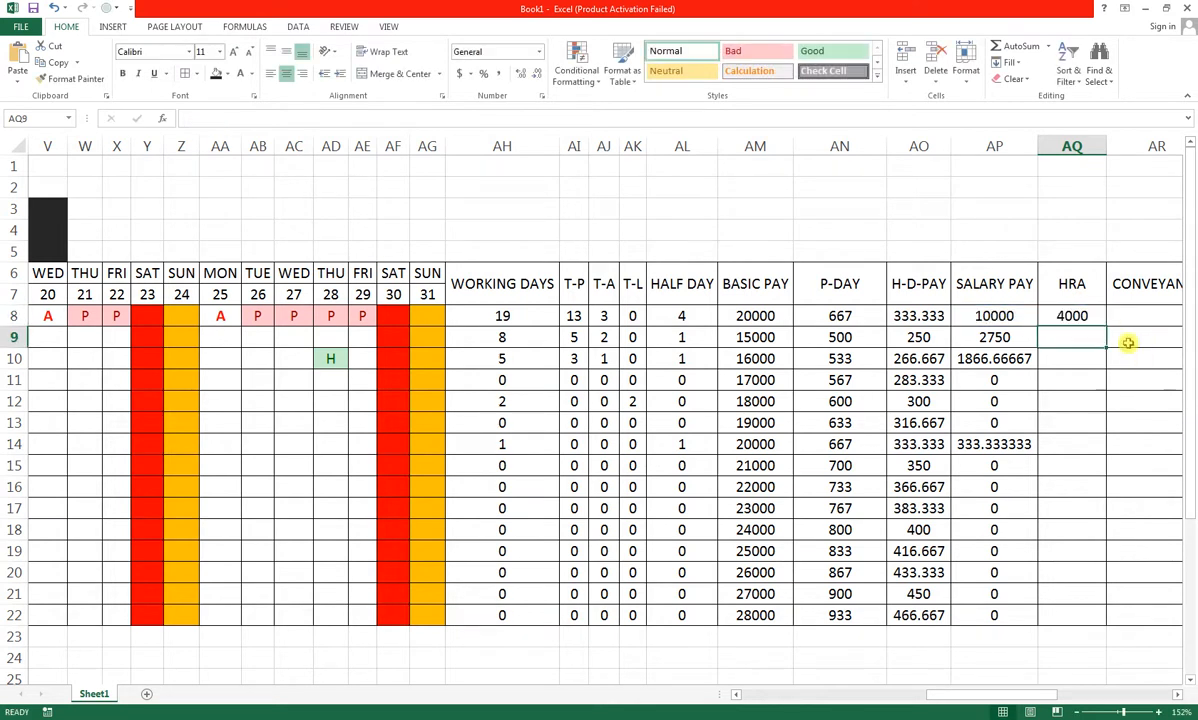
click(1100, 322)
double_click(1104, 322)
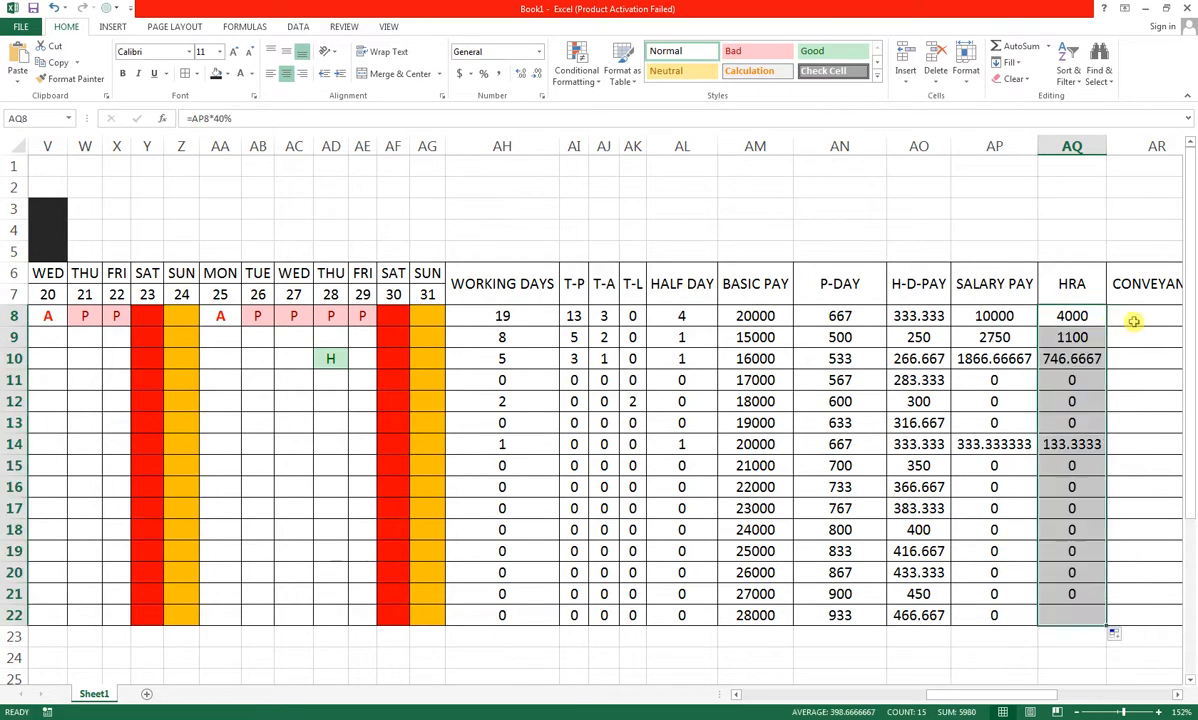
- Enter a conveyance allowance of 1000 in AR8 and fill it down to row 22
drag(1142, 317, 878, 316)
text(1000)
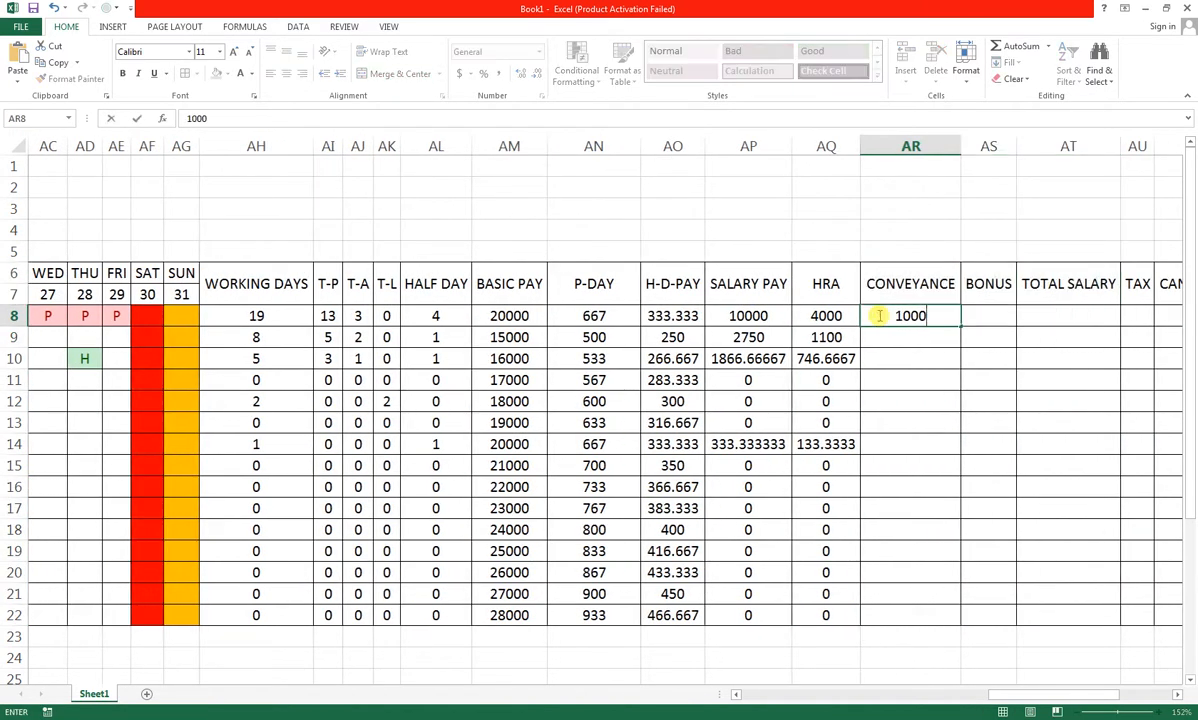
key(Return)
click(898, 317)
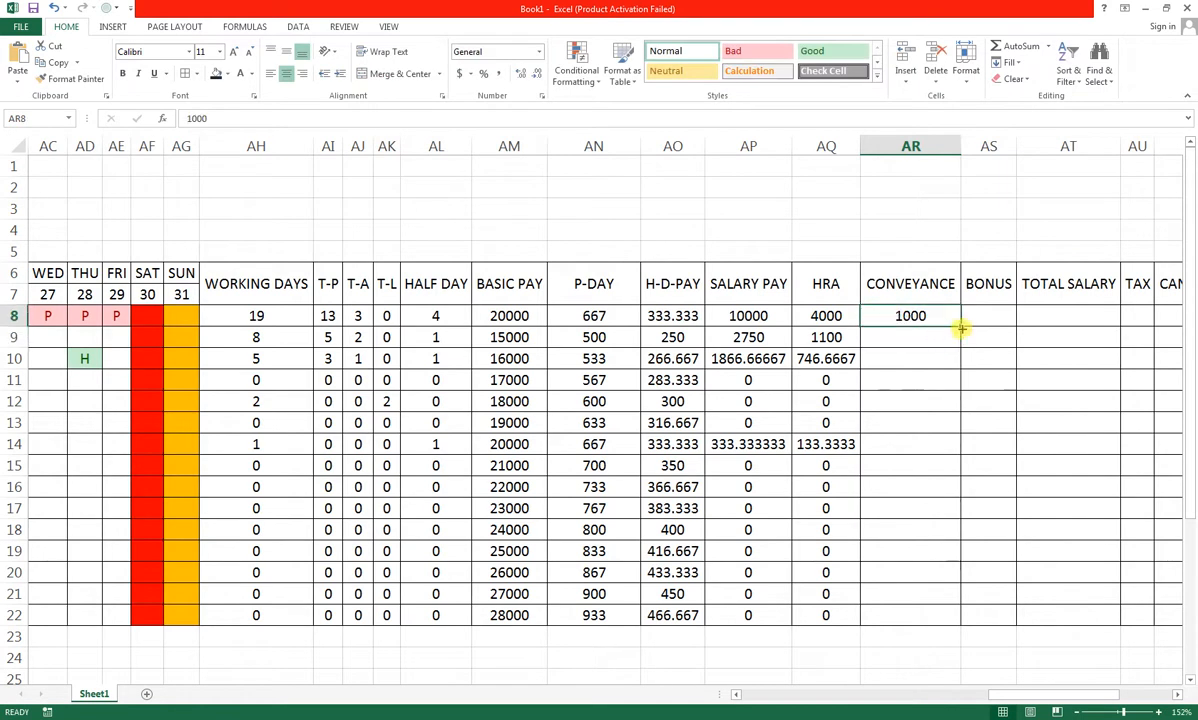
drag(957, 324, 953, 627)
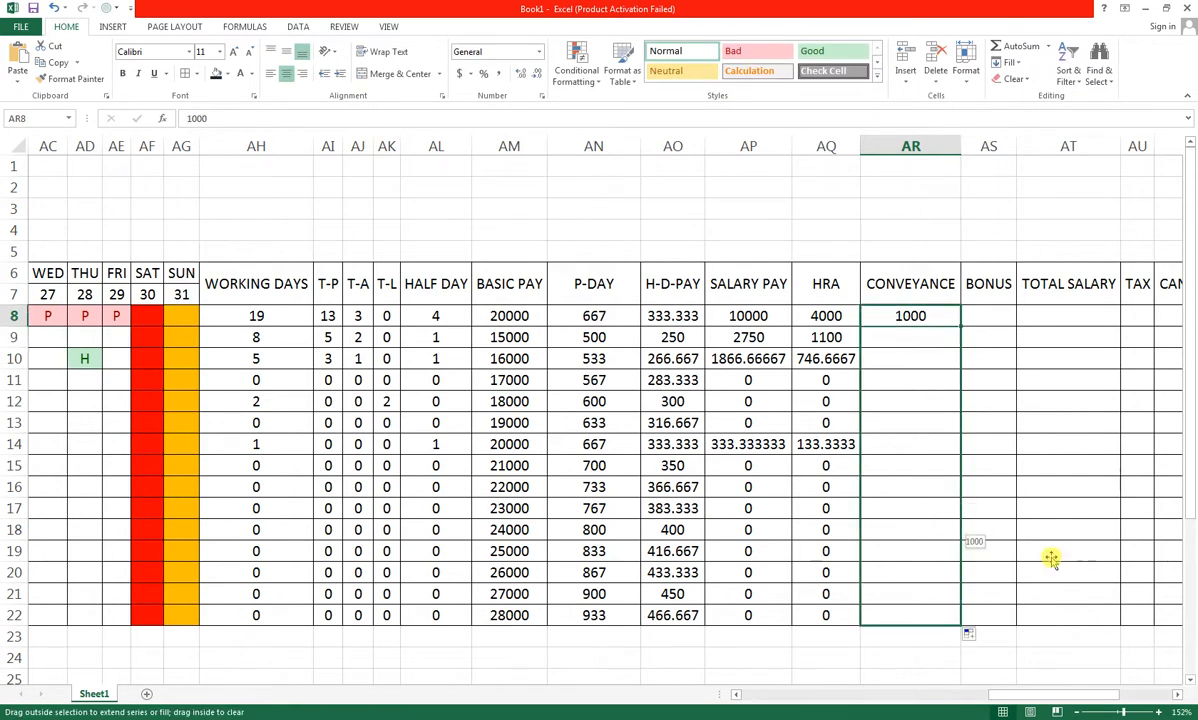
- Enter a bonus of 2000 for the row 9 employee in AS9
click(995, 322)
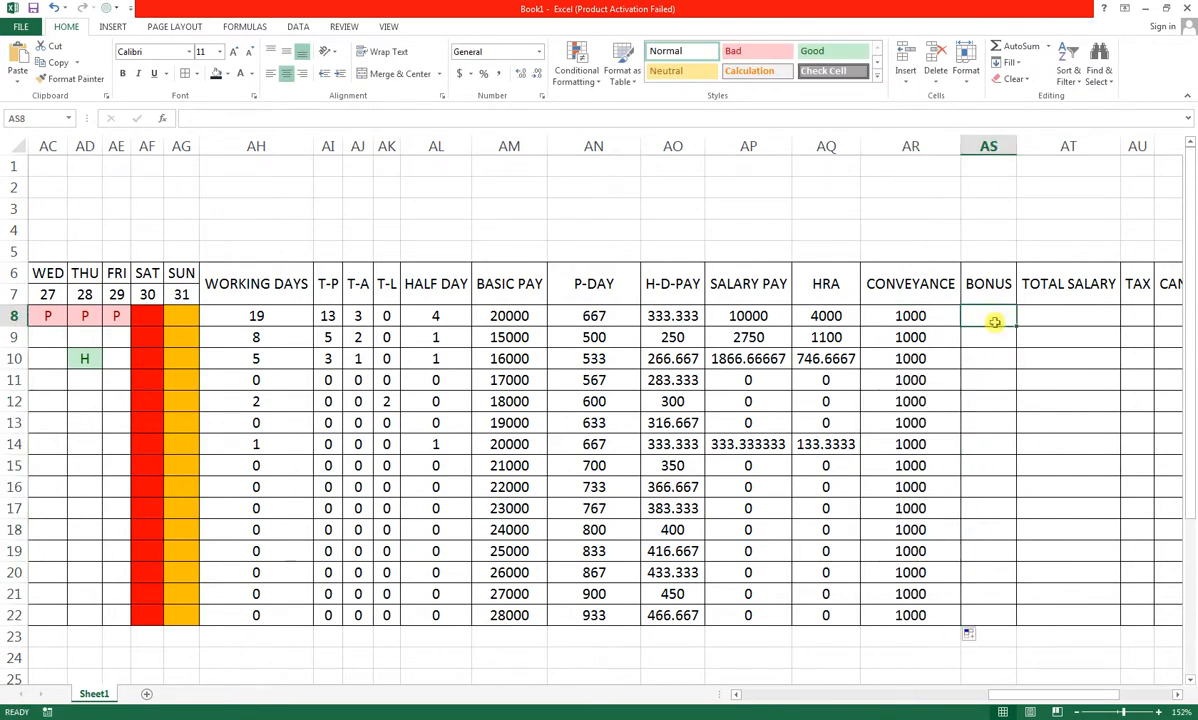
key(Down)
text(2000)
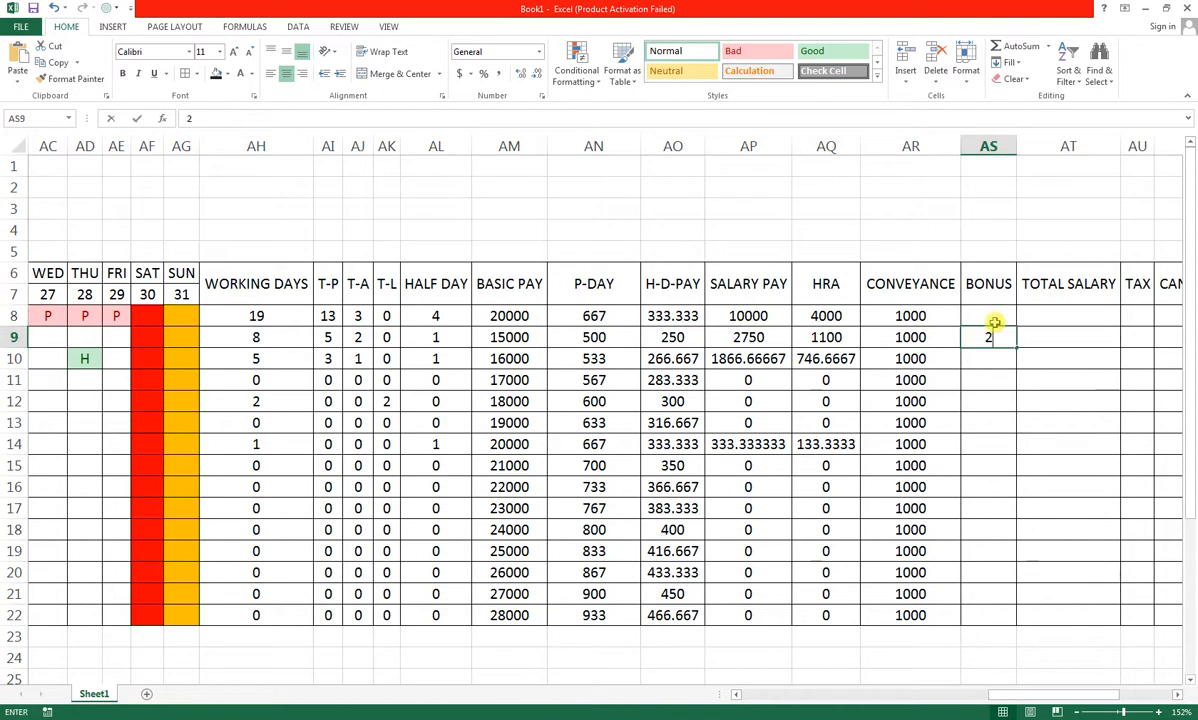
key(Down)
key(Down)
key(Down)
text(300)
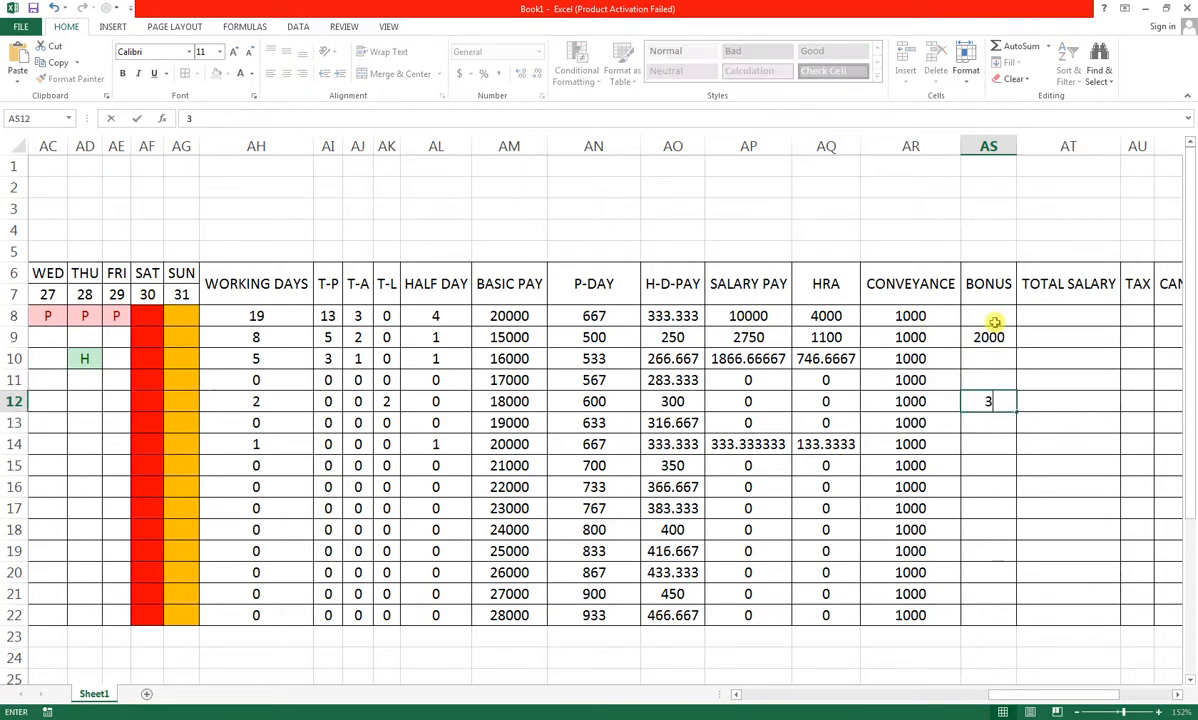
key(BackSpace)
key(BackSpace)
key(BackSpace)
- Enter a bonus of 5000 in AS14 and start a formula in the total salary cell AT8
key(Down)
key(Down)
key(Down)
key(Up)
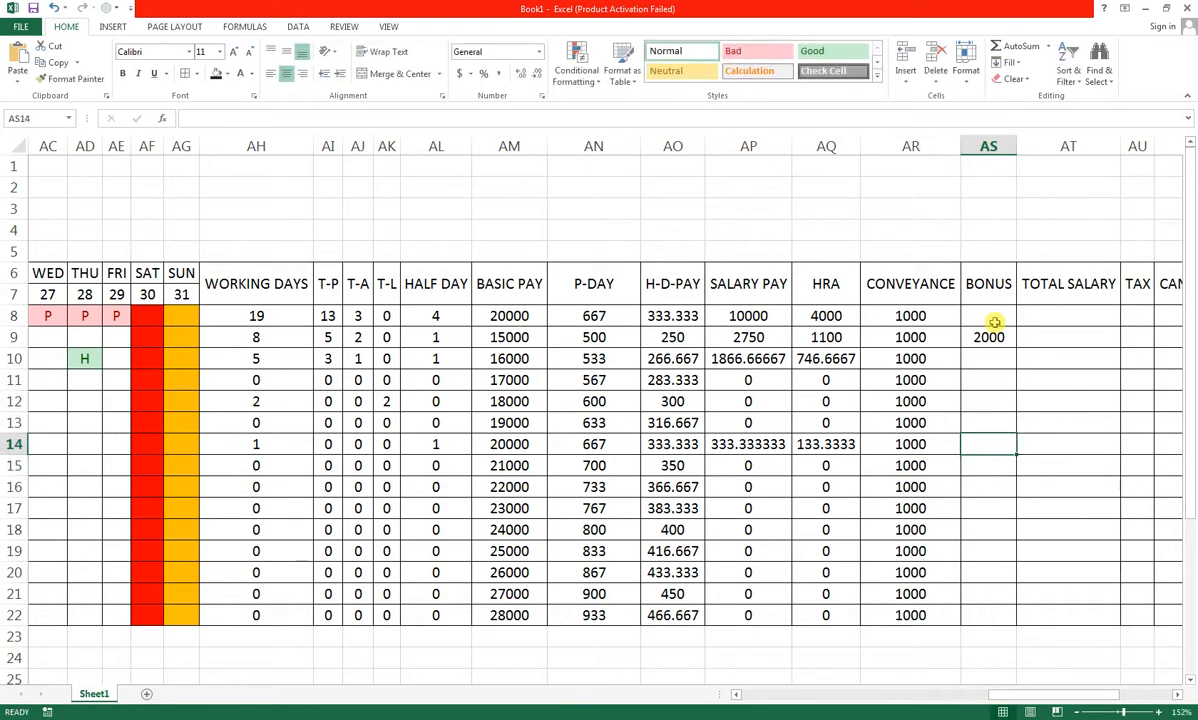
text(5000)
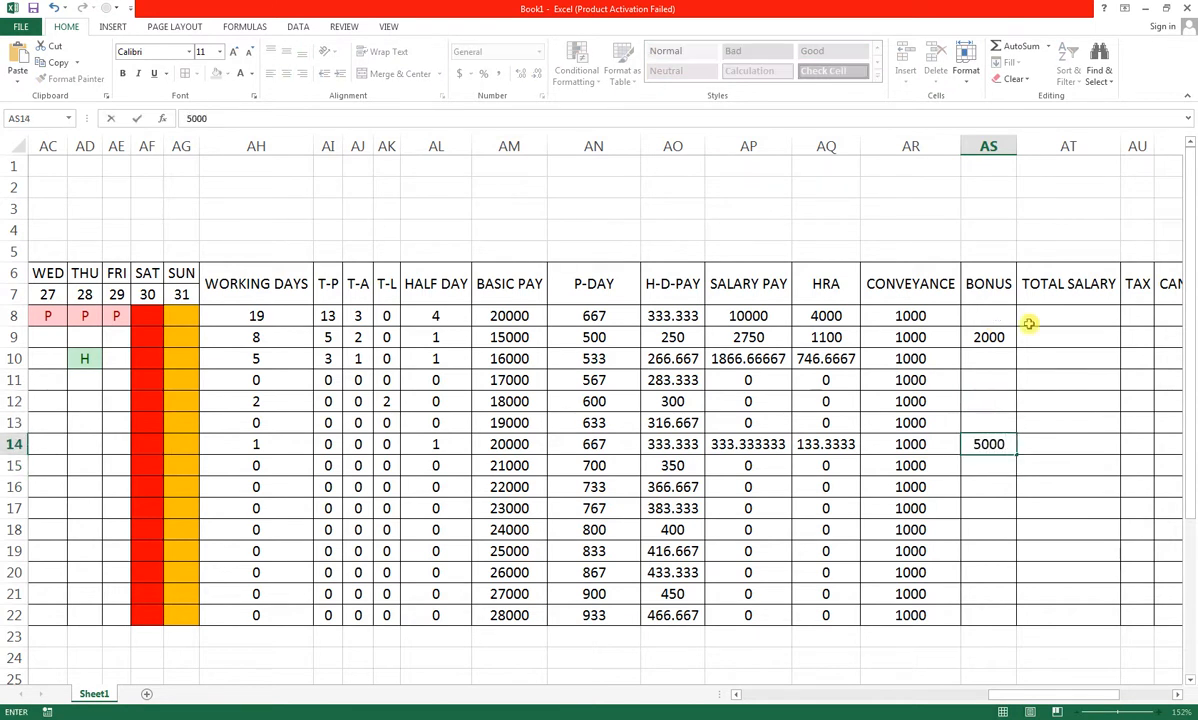
click(1059, 323)
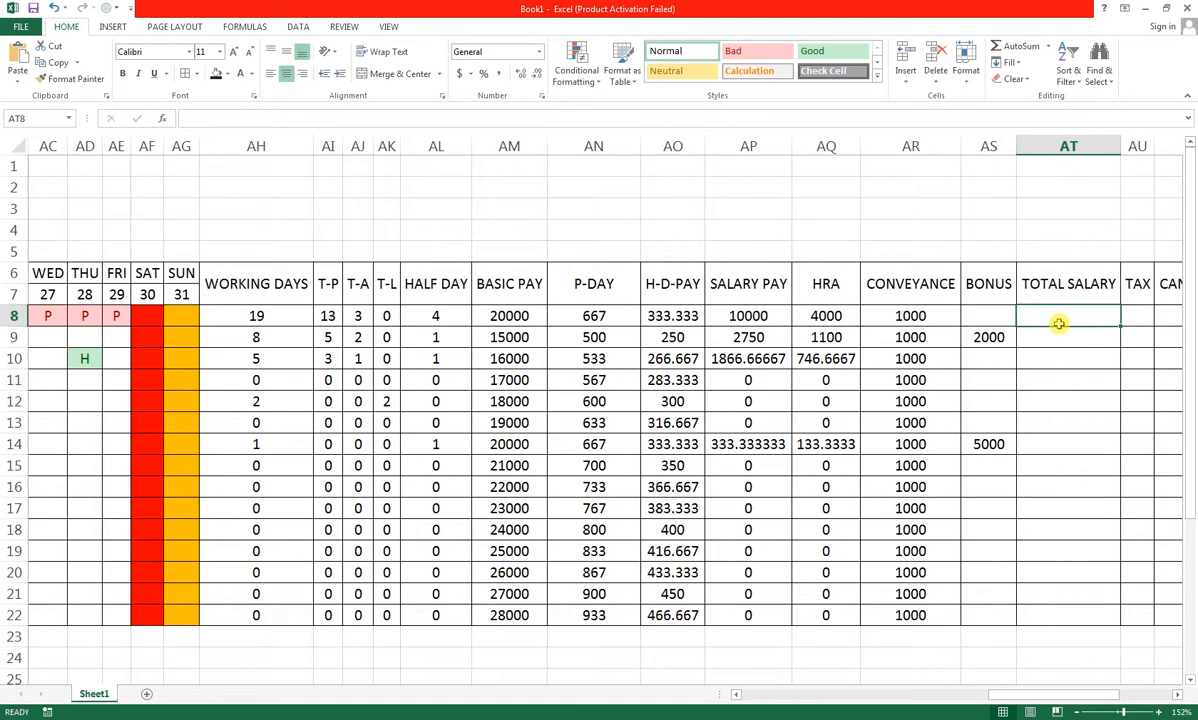
text(=)
key(Left)
key(Left)
key(Left)
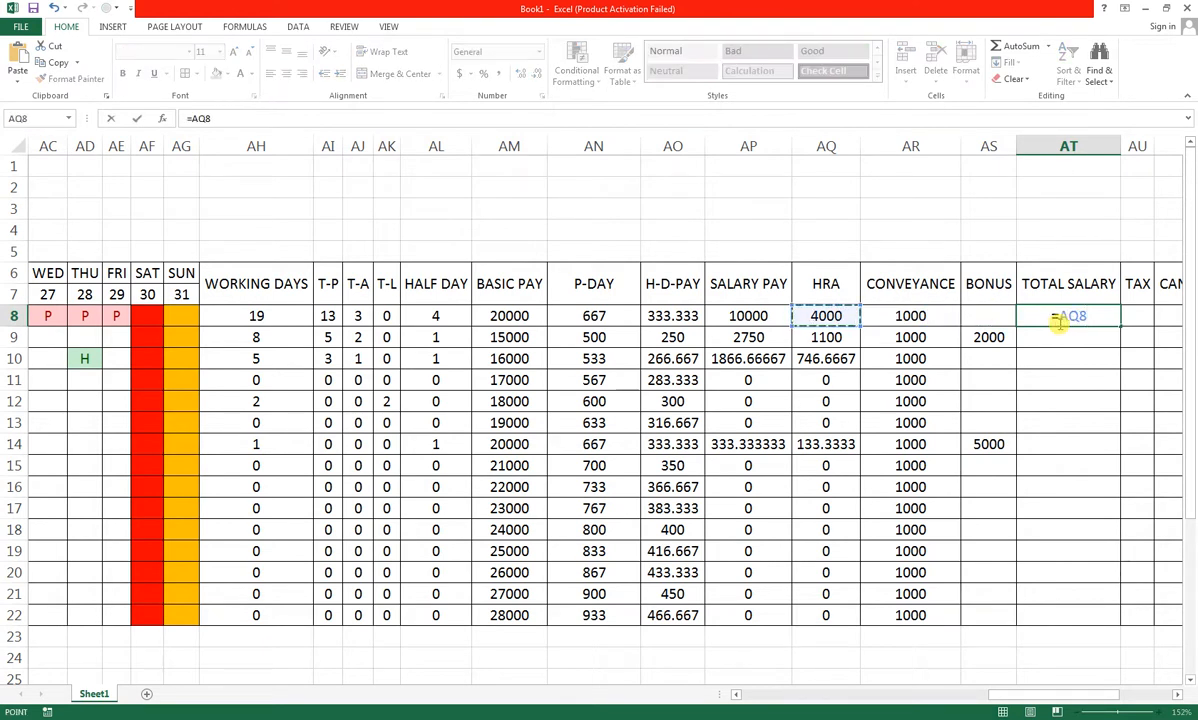
key(Left)
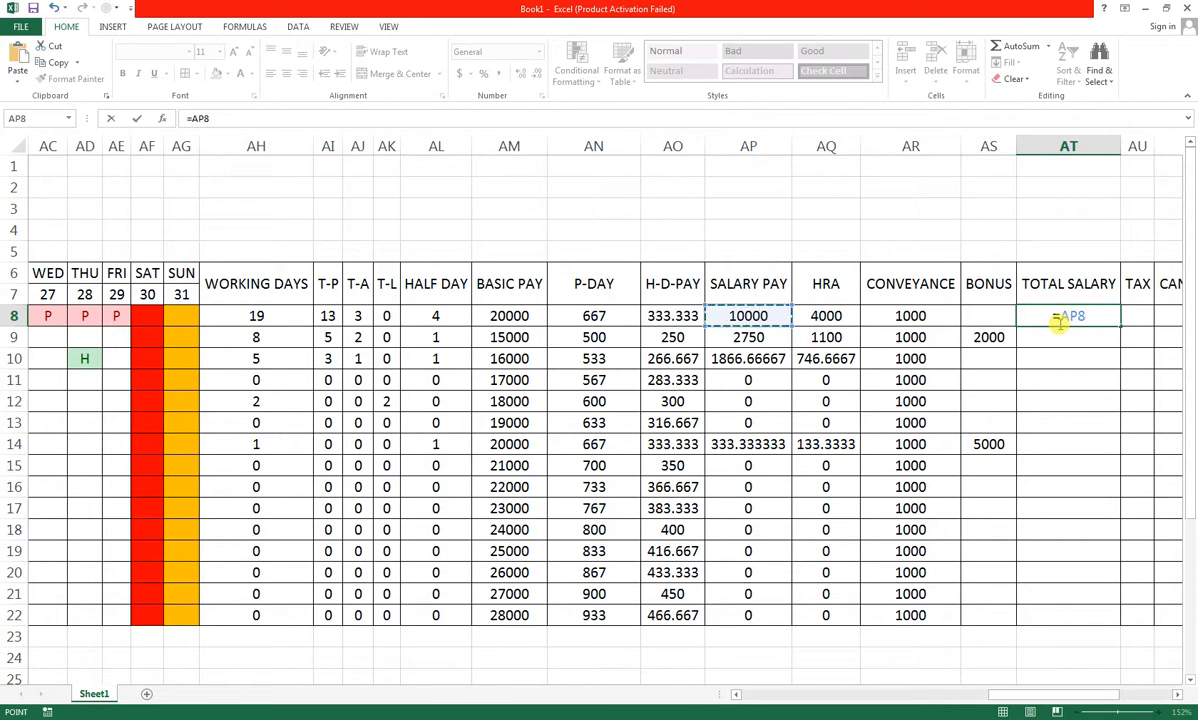
key(shift+Right)
key(shift+Right)
key(shift+Right)
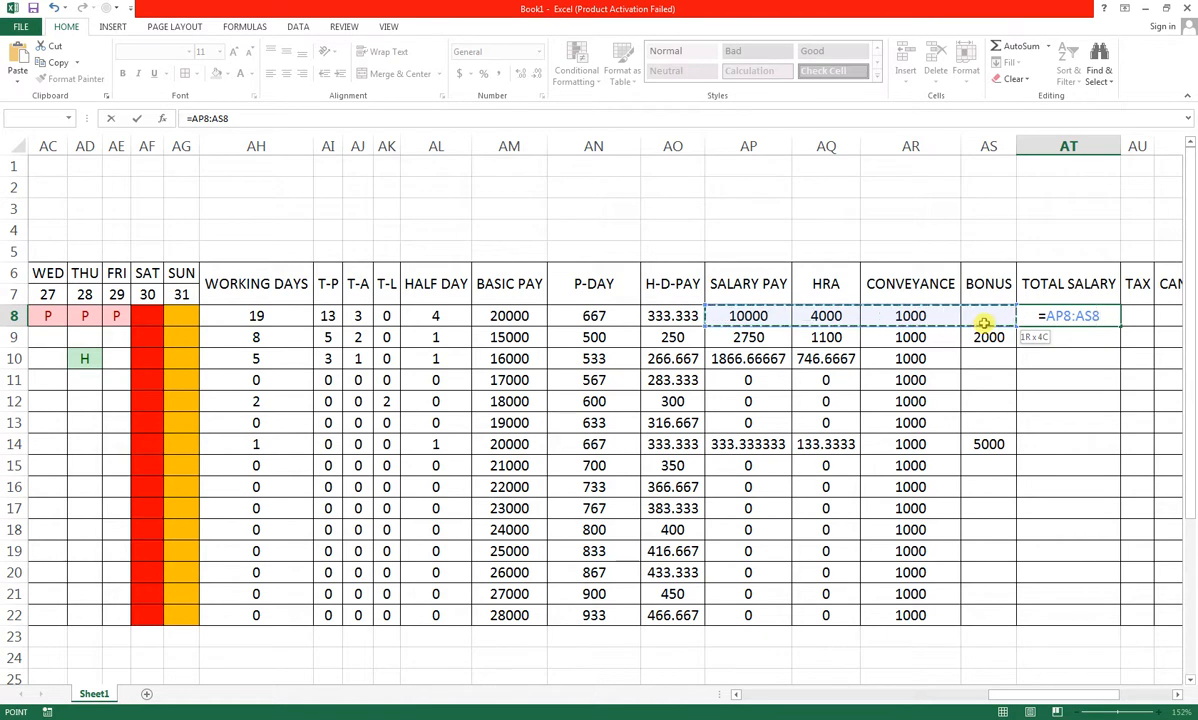
key(BackSpace)
key(BackSpace)
key(BackSpace)
key(BackSpace)
key(BackSpace)
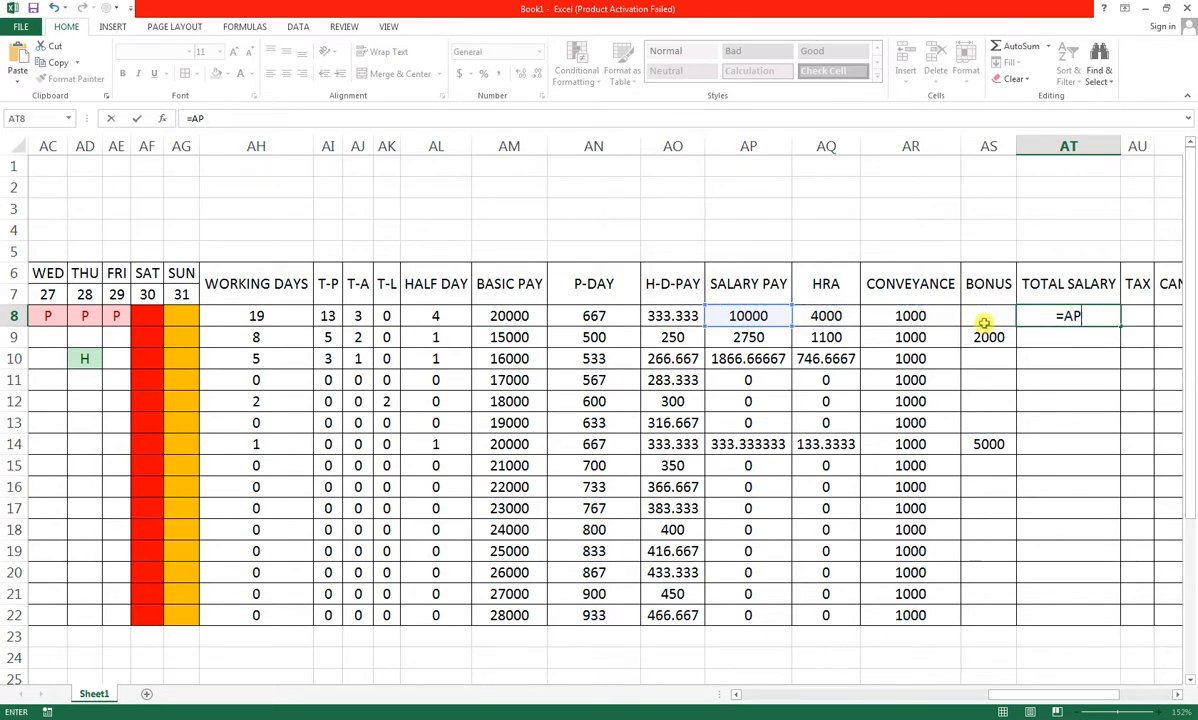
key(BackSpace)
key(BackSpace)
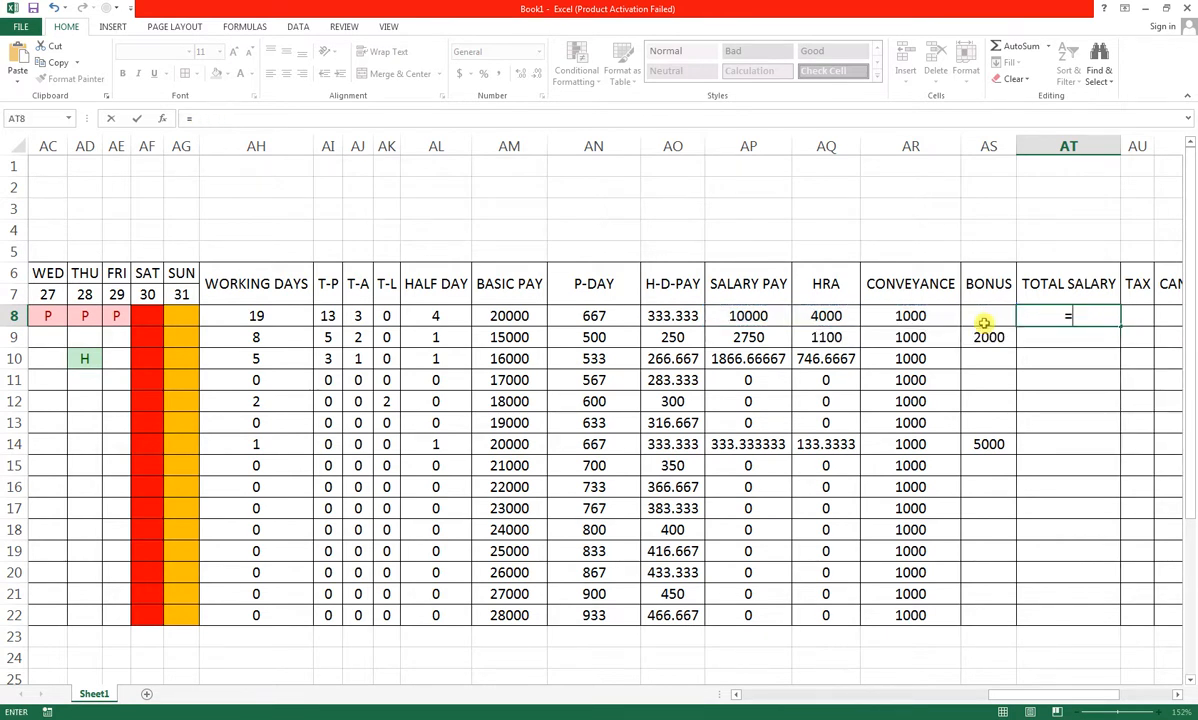
- Complete the total salary formula in AT8 as =SUM(AP8:AS8) and fill it down to row 22
text(SUM()
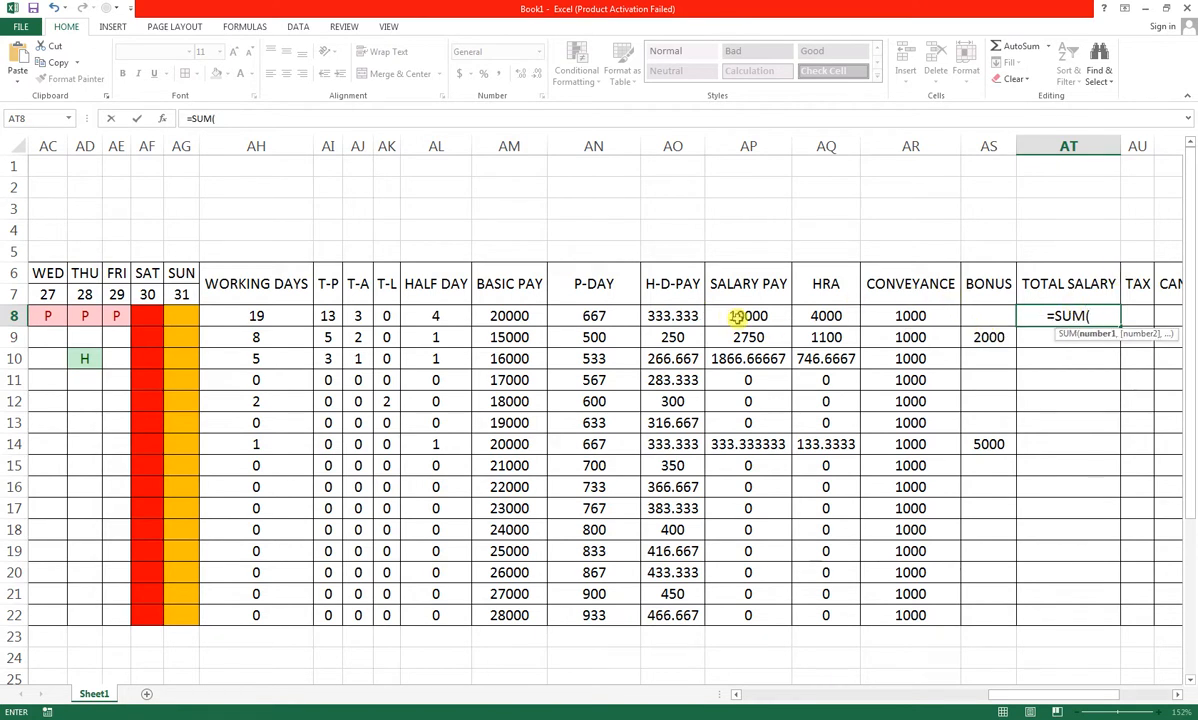
drag(736, 315, 971, 316)
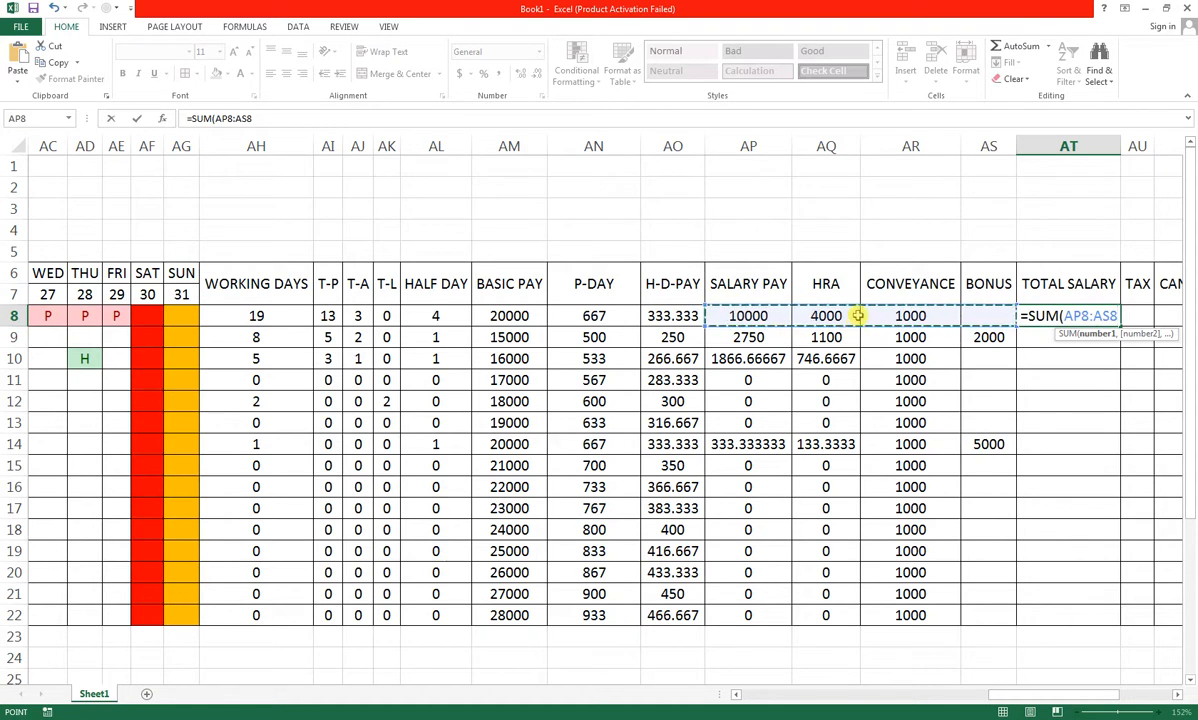
text())
key(Return)
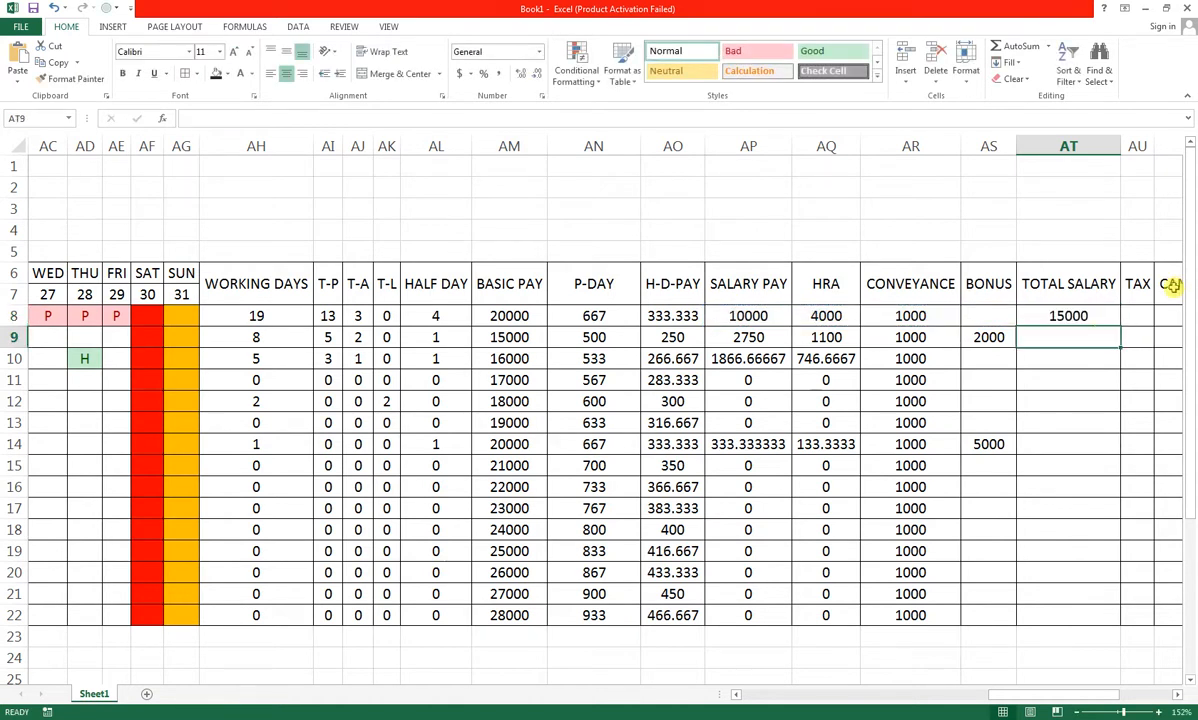
click(1106, 318)
double_click(1121, 326)
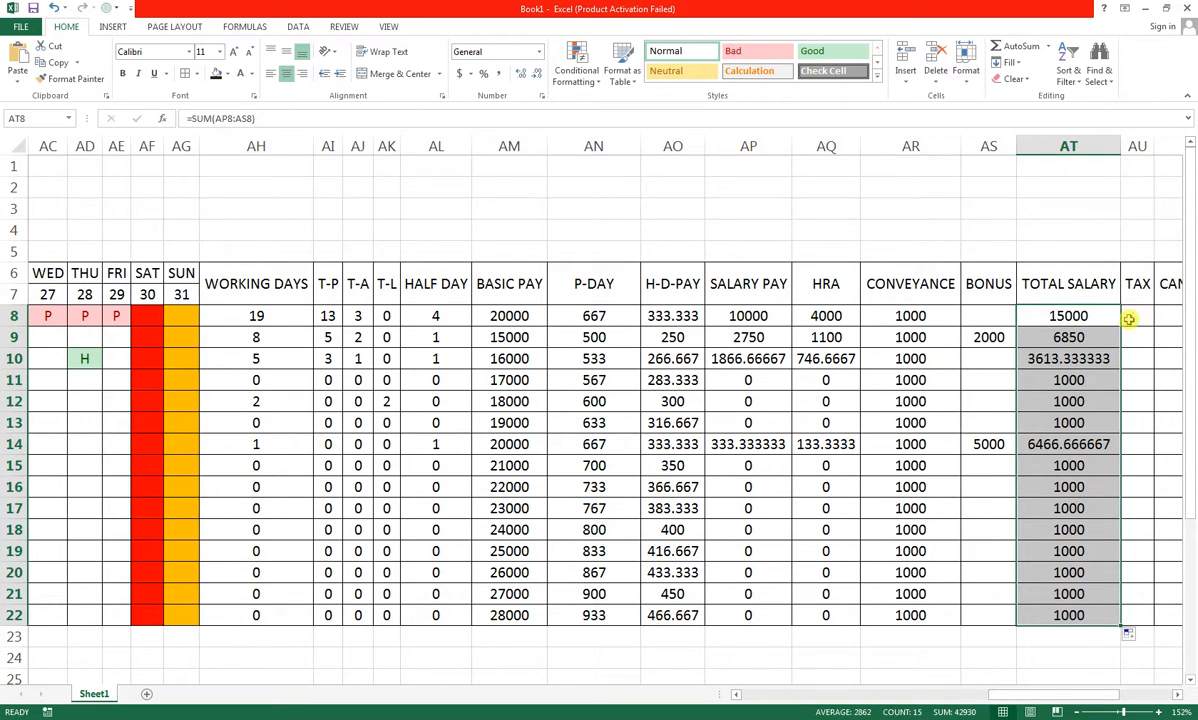
- Calculate the tax in AU8 with =AT8*12/100 and fill the formula down to row 22
click(1135, 317)
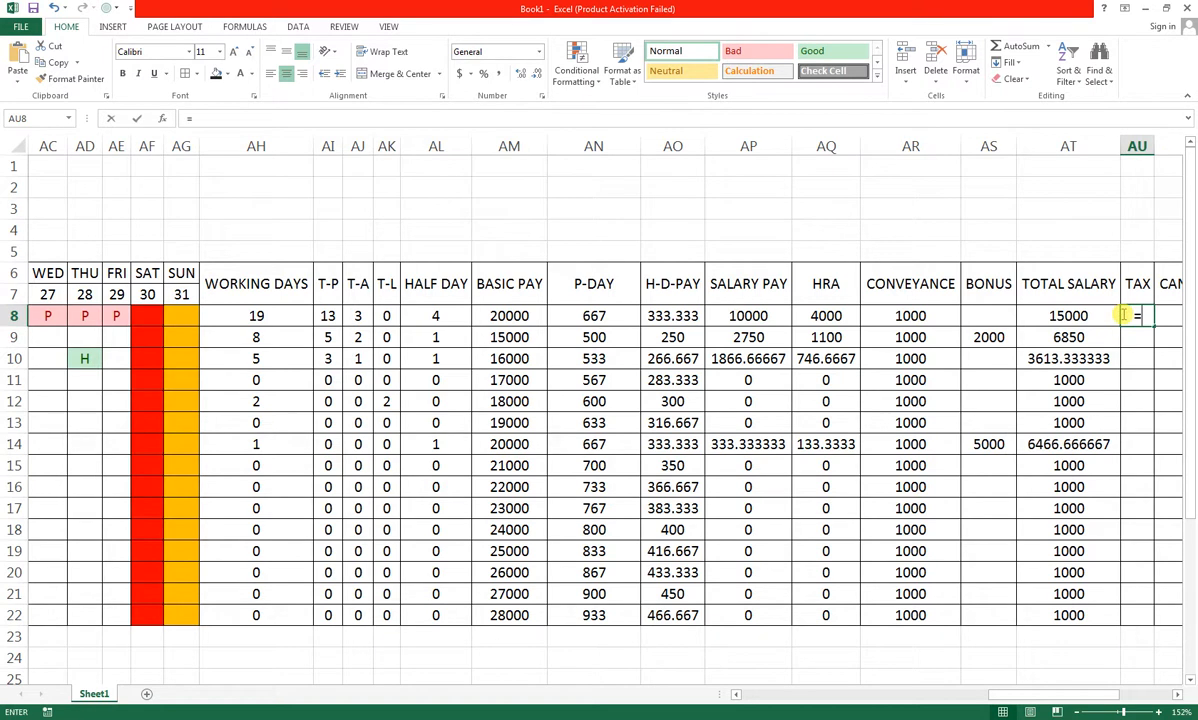
text(=)
click(1087, 316)
text(12)
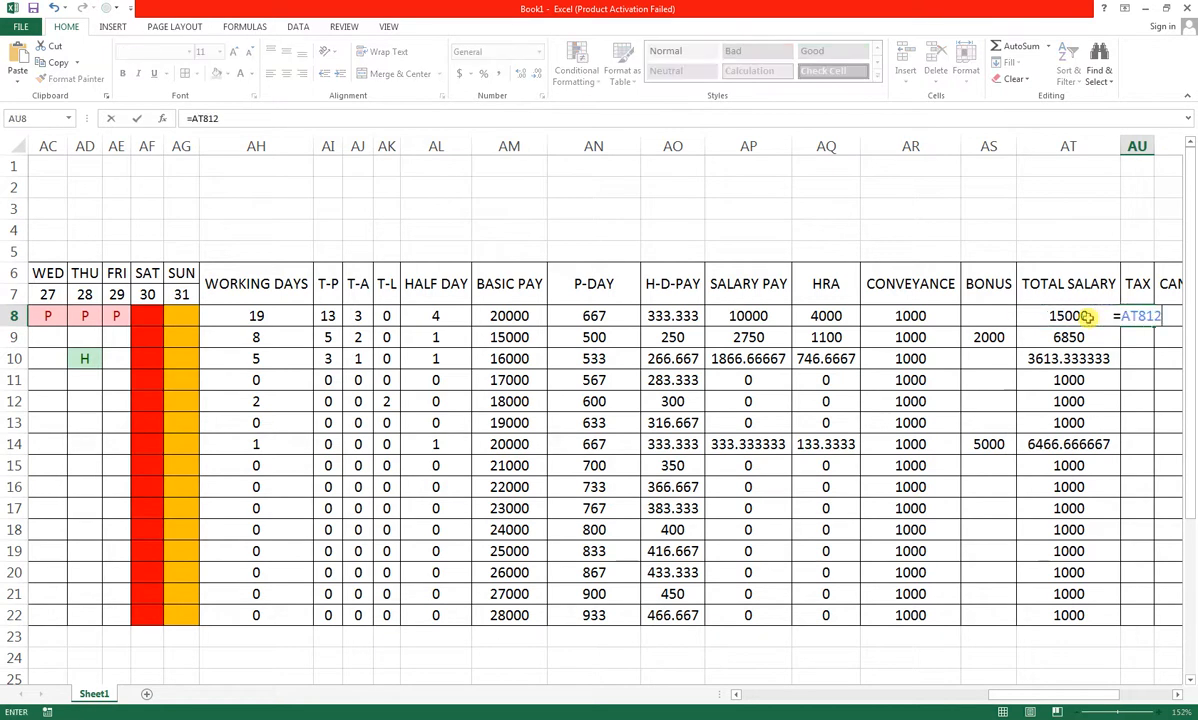
key(BackSpace)
key(BackSpace)
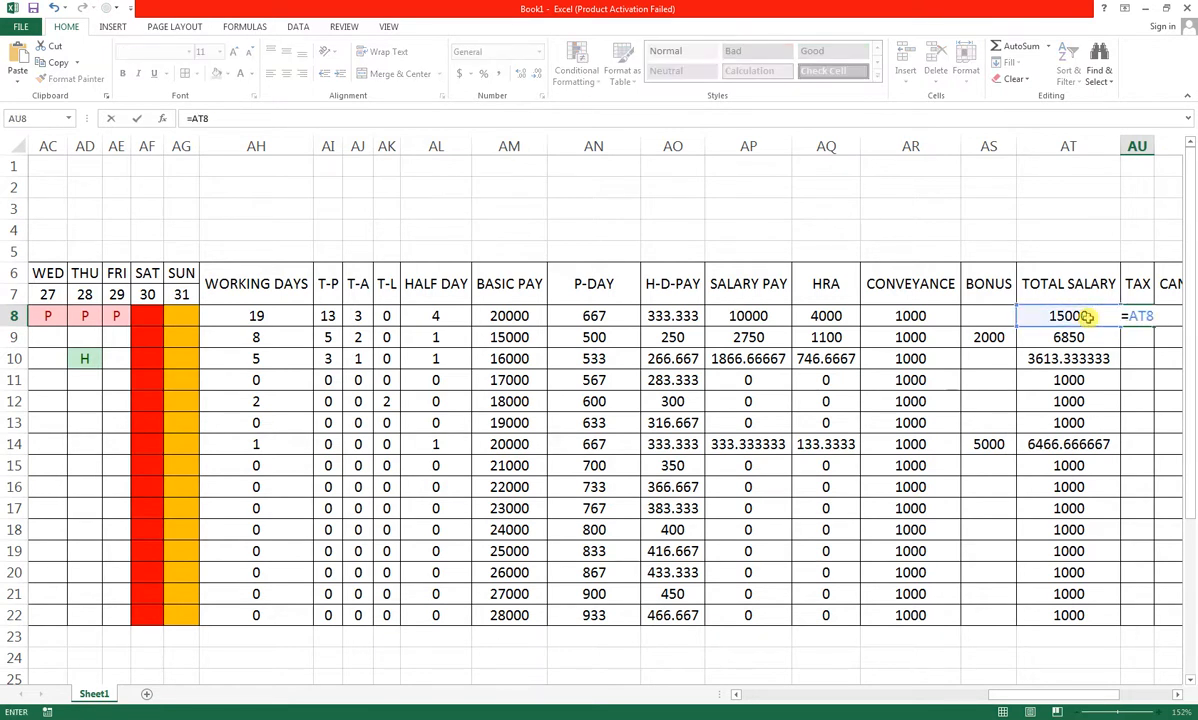
text(*12/100)
key(Return)
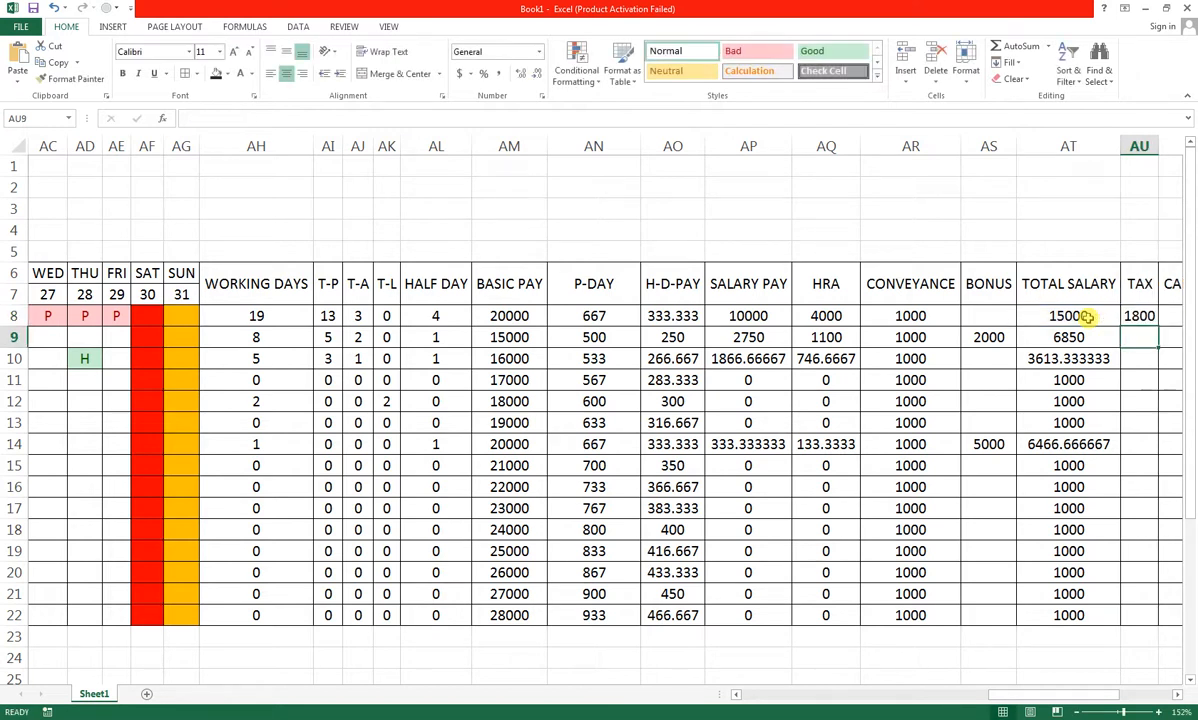
click(1138, 316)
double_click(1158, 325)
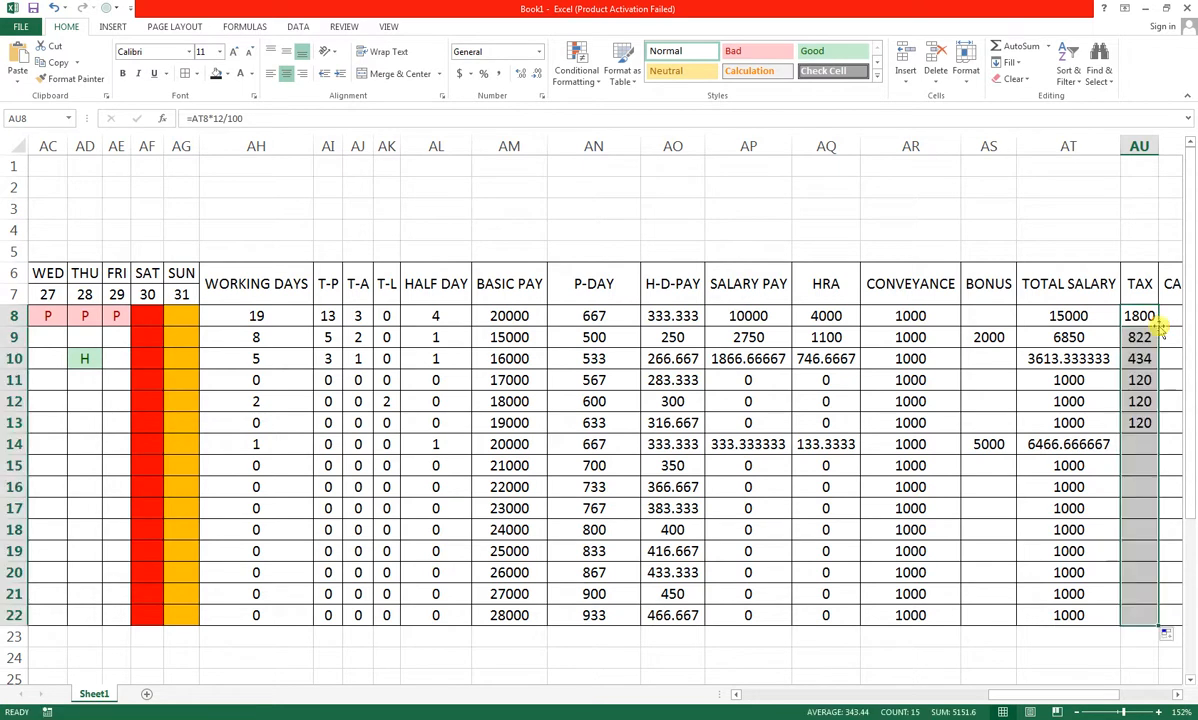
- Enter a canteen deduction of 1500 in AV8 and try to copy it down to row 22
drag(1175, 319, 850, 316)
click(868, 317)
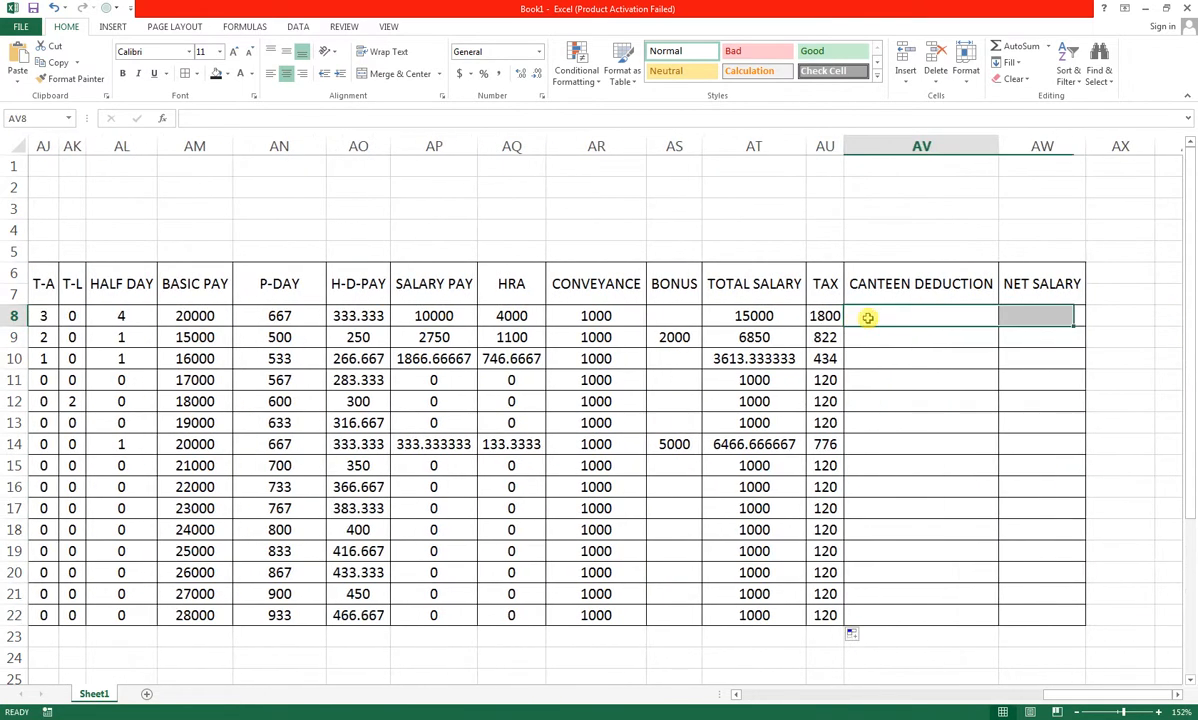
text(1500)
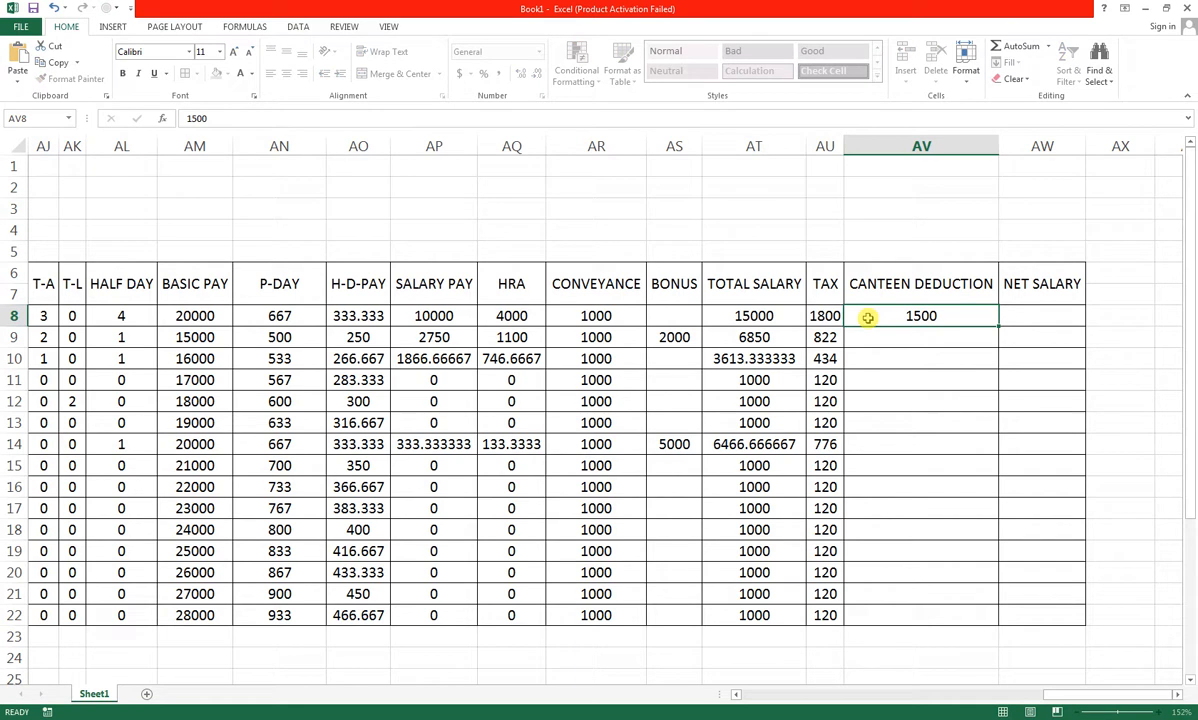
key(Return)
click(963, 321)
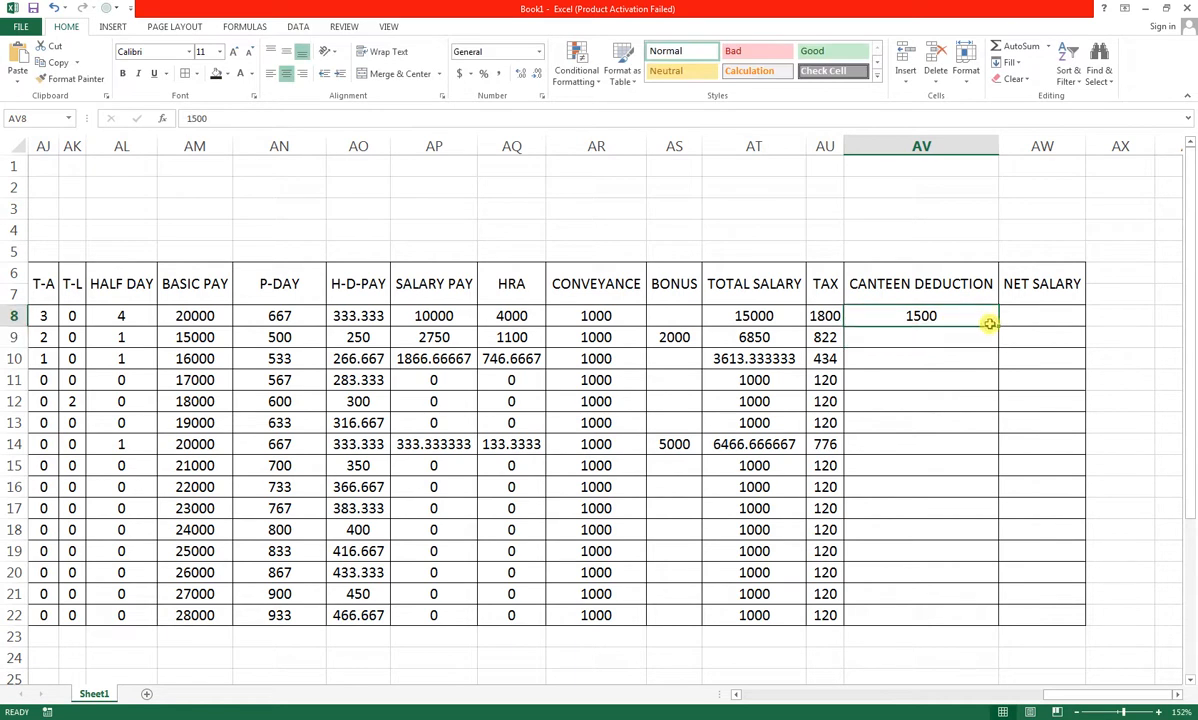
drag(995, 325, 995, 618)
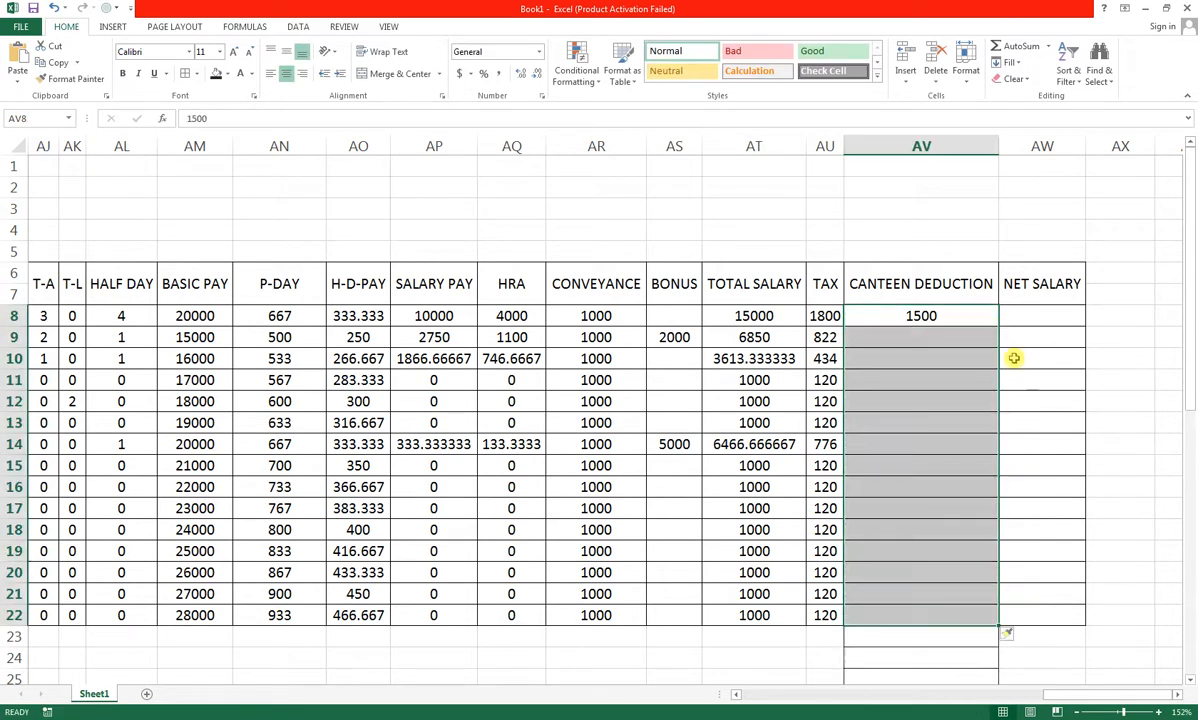
drag(890, 316, 894, 343)
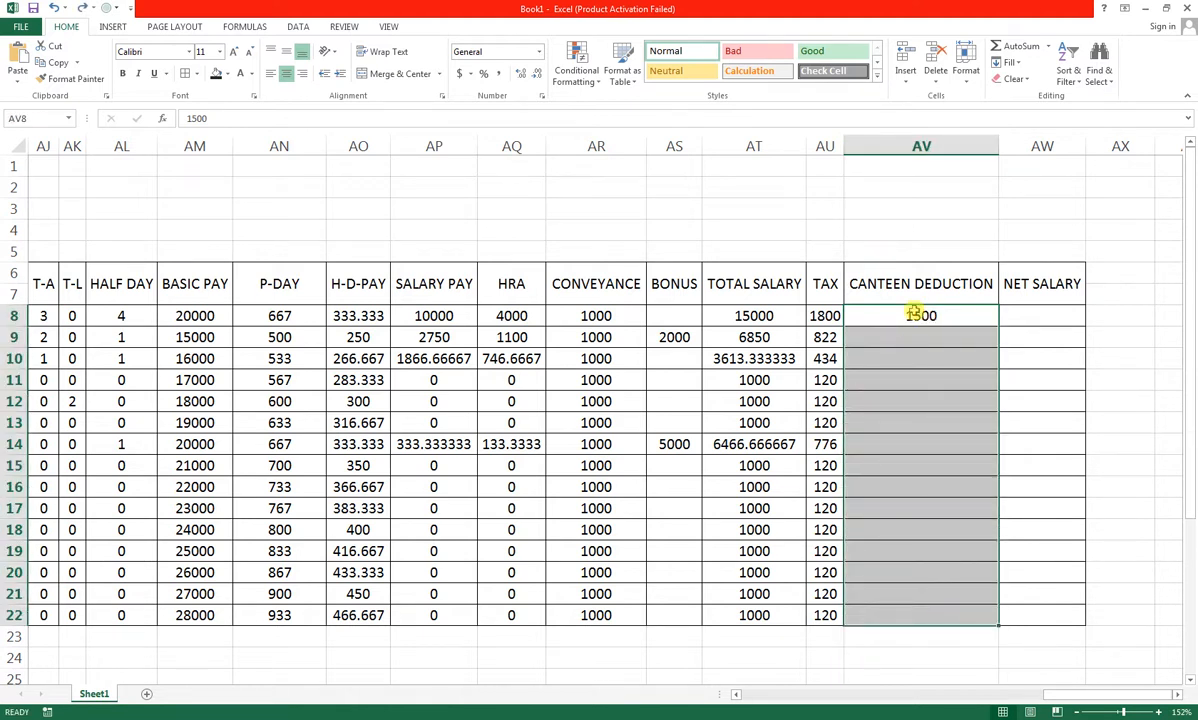
- Set the canteen deduction in AV8 to 500 and fill it down to row 22
click(917, 314)
text(500)
key(Return)
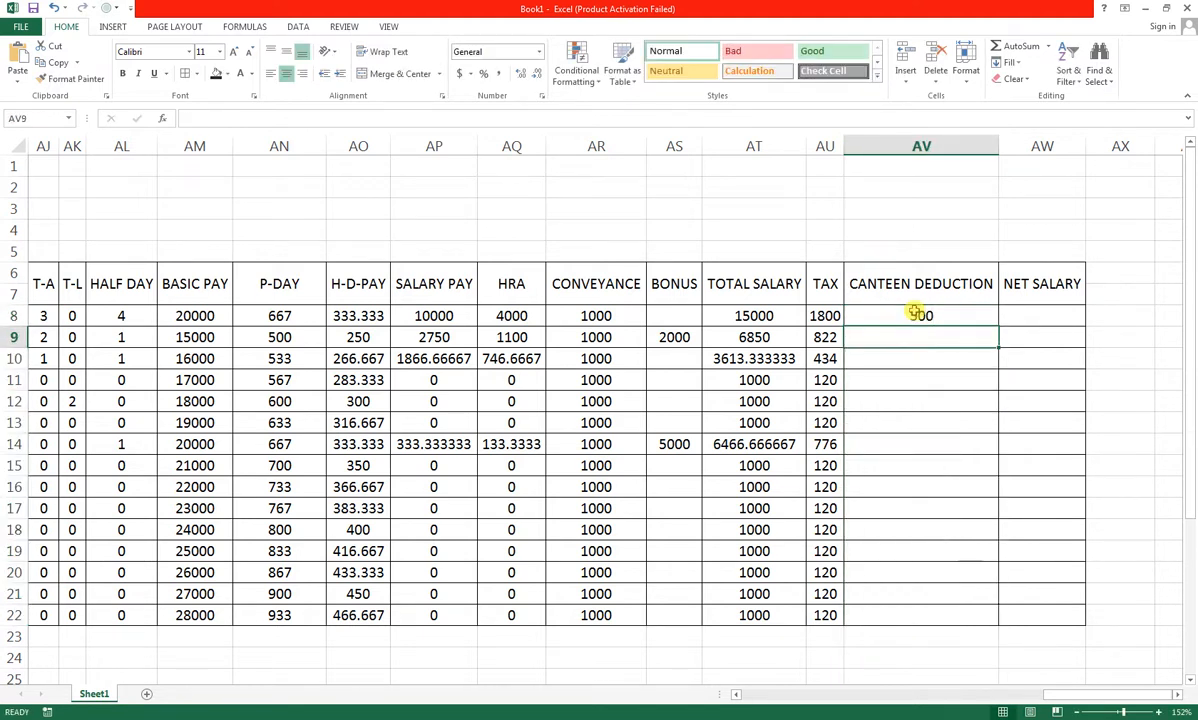
double_click(915, 312)
key(Return)
key(Return)
key(Return)
drag(938, 314, 939, 618)
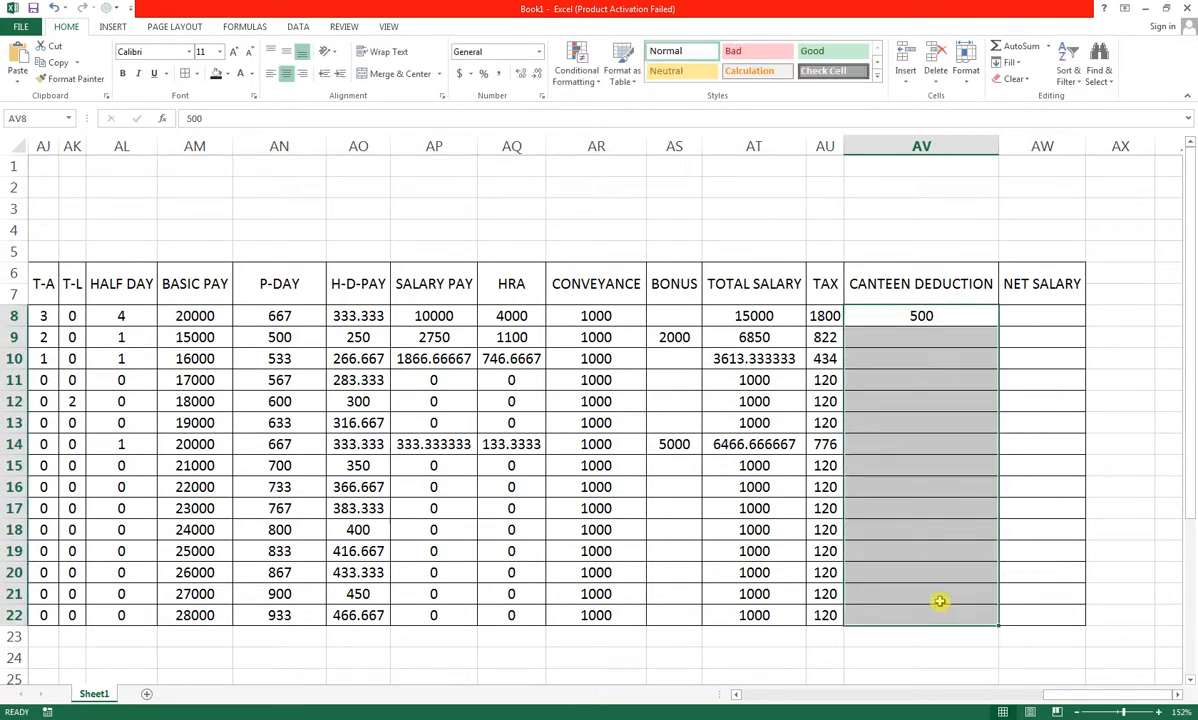
key(ctrl+d)
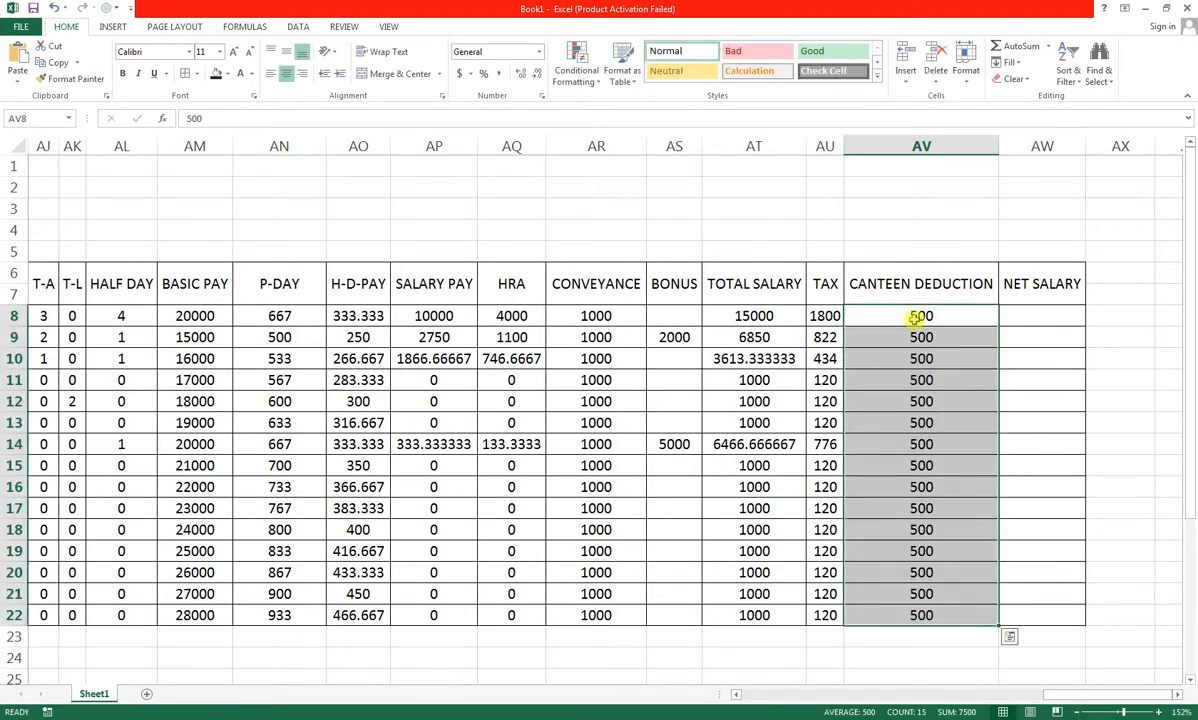
- Insert a new column AW between the canteen deduction and net salary columns
click(875, 317)
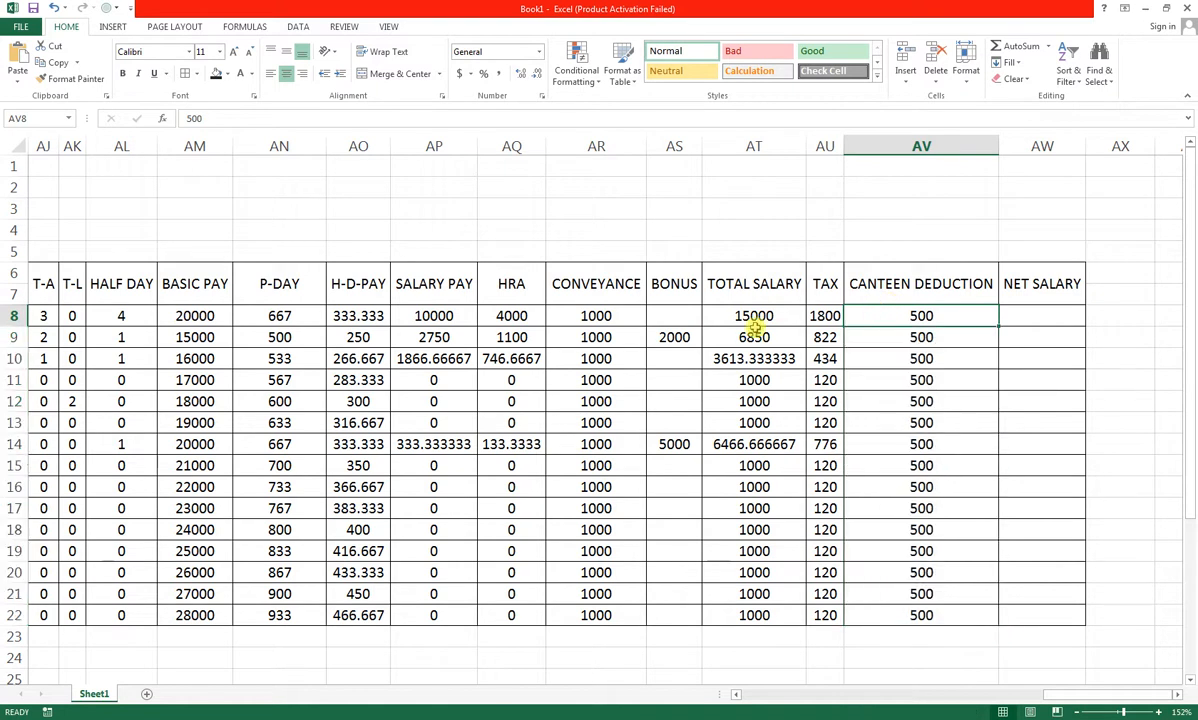
click(757, 320)
click(1050, 268)
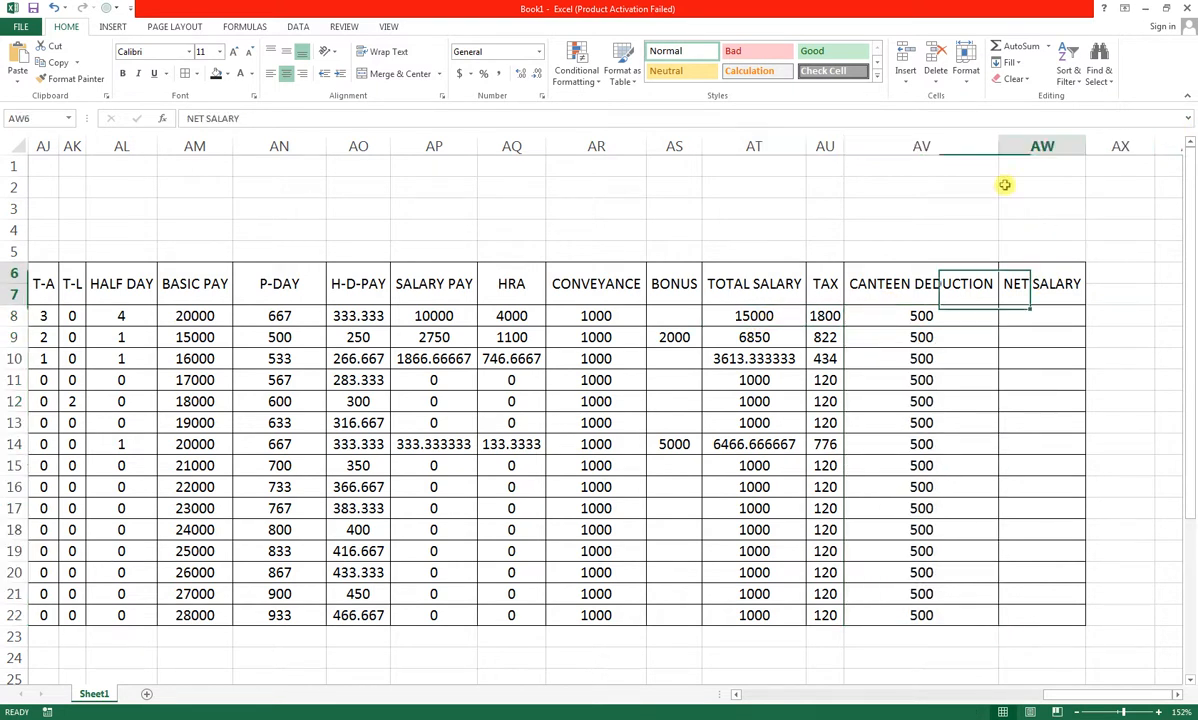
click(1036, 147)
click(908, 78)
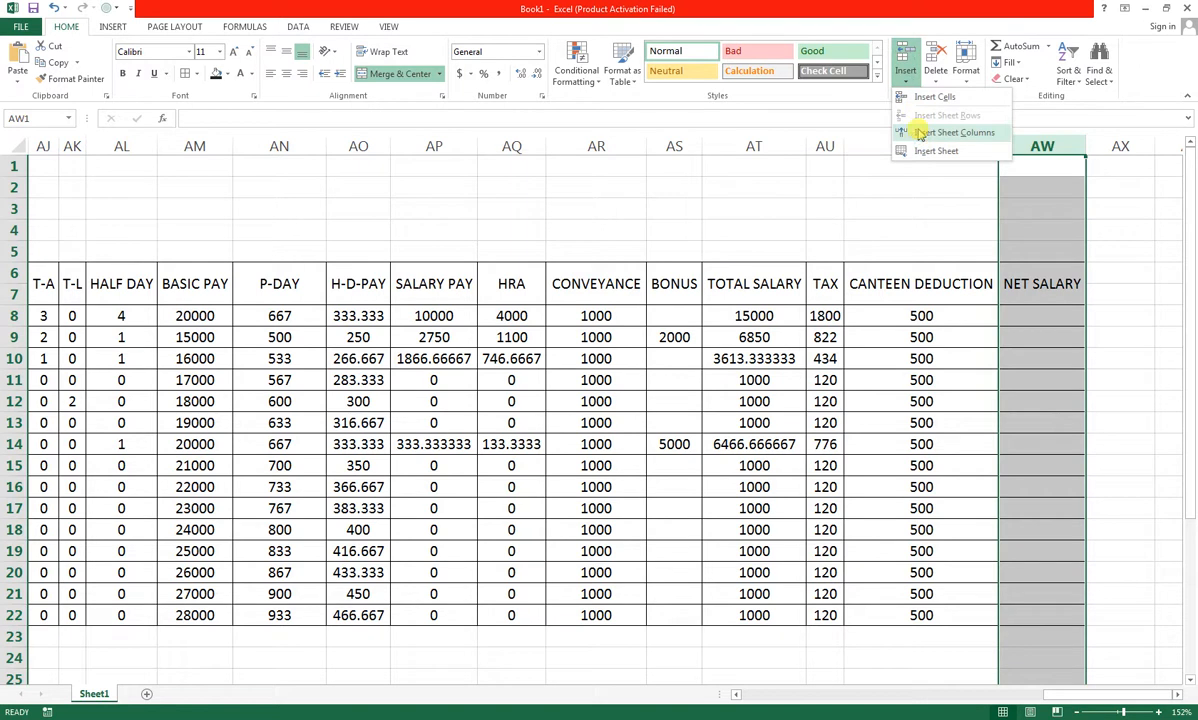
click(940, 126)
- Give the new column the merged heading T-DEDUCTION in AW6:AW7 and fit the column width to it
drag(1058, 272, 1059, 294)
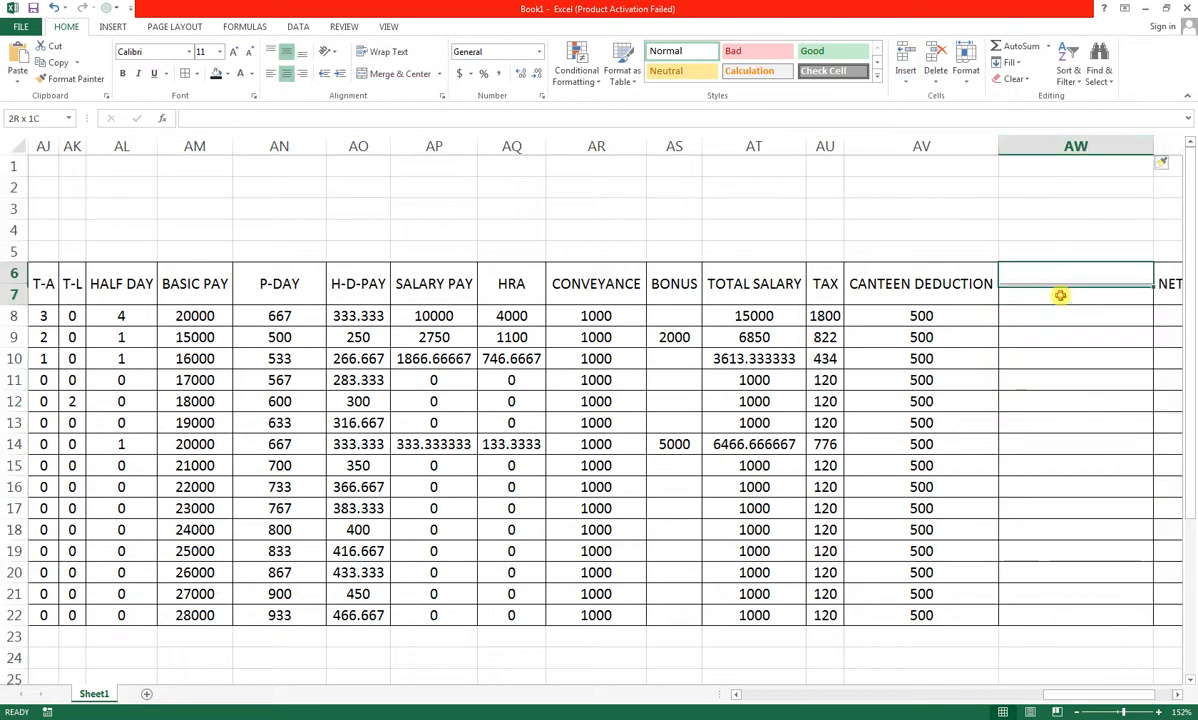
click(392, 74)
text(T-)
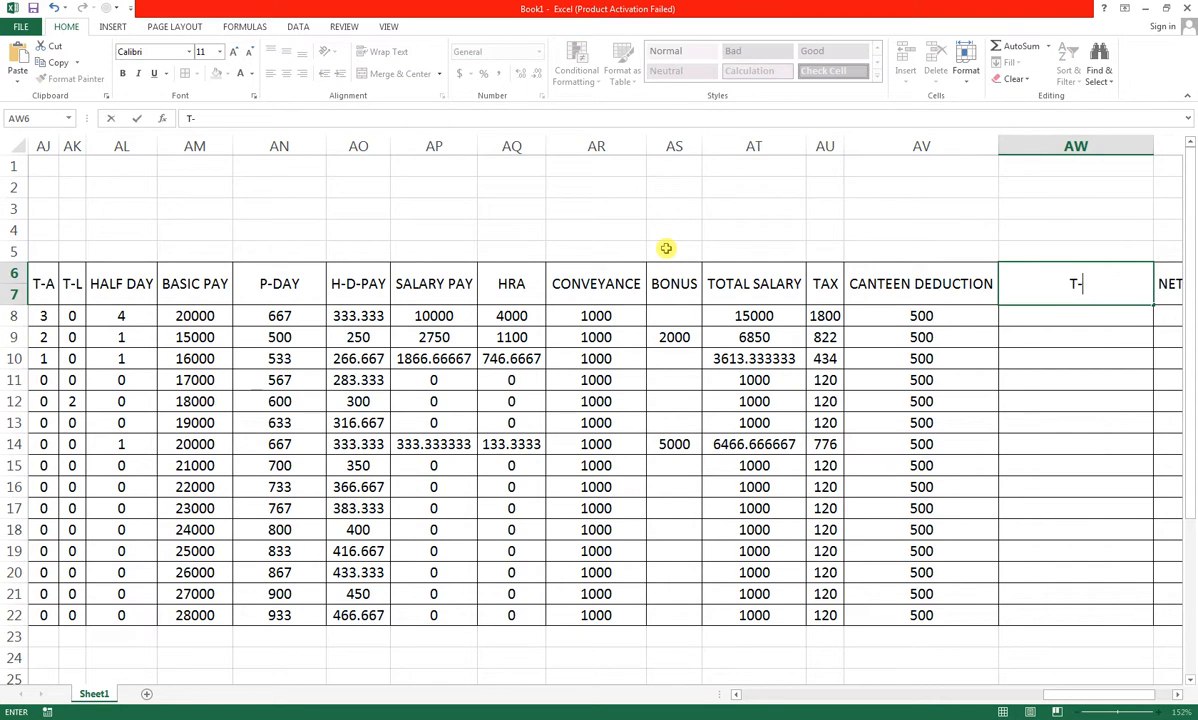
text(DEDUCTION)
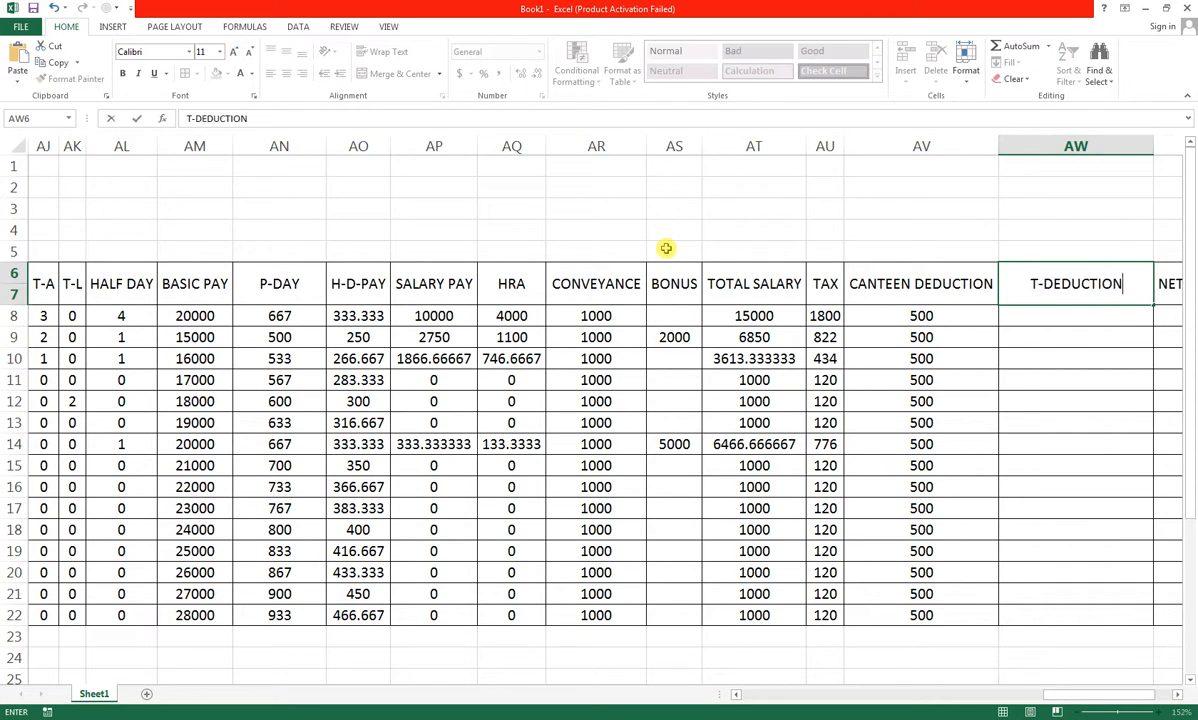
click(1145, 146)
double_click(1153, 146)
- Calculate the total deduction in AW8 with =AU8+AV8
click(1069, 320)
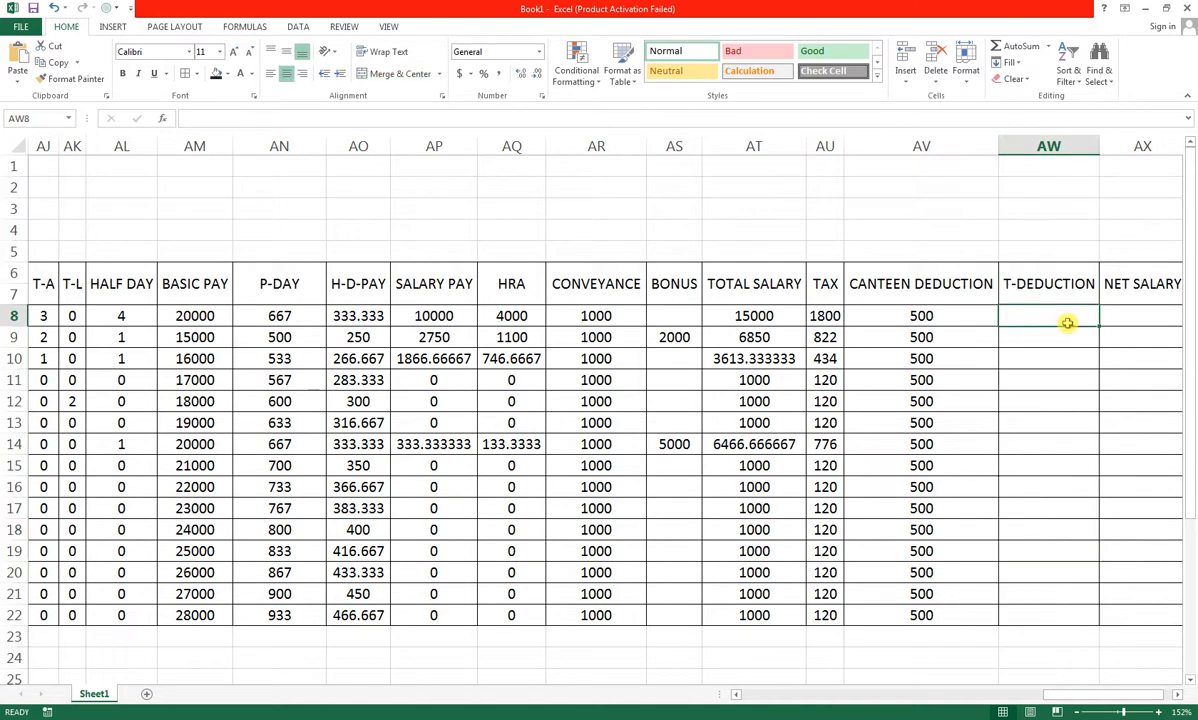
text(=)
key(Left)
key(Left)
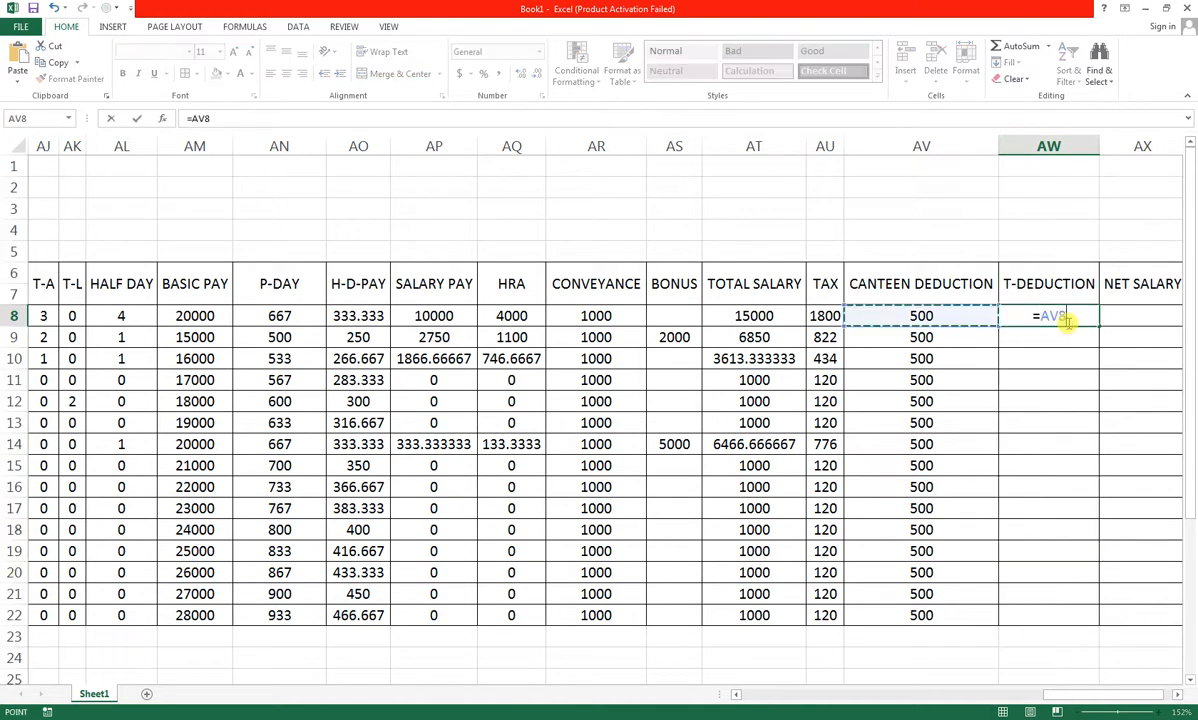
text(+)
key(Left)
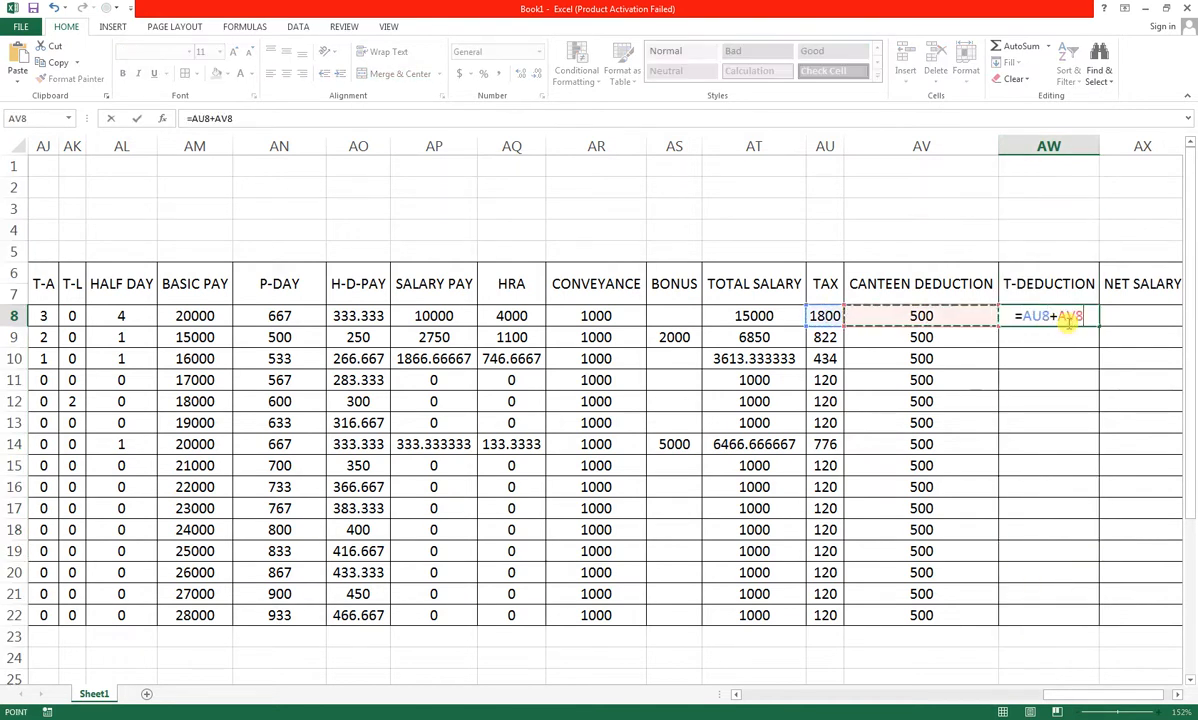
key(ctrl+Return)
- Fill the total deduction formula from AW8 down to row 22
key(shift+Down)
key(shift+Down)
key(shift+Down)
key(shift+Down)
key(shift+Down)
key(shift+Down)
key(shift+Down)
key(shift+Down)
key(shift+Down)
key(shift+Down)
key(shift+Down)
key(shift+Down)
key(shift+Down)
key(shift+Down)
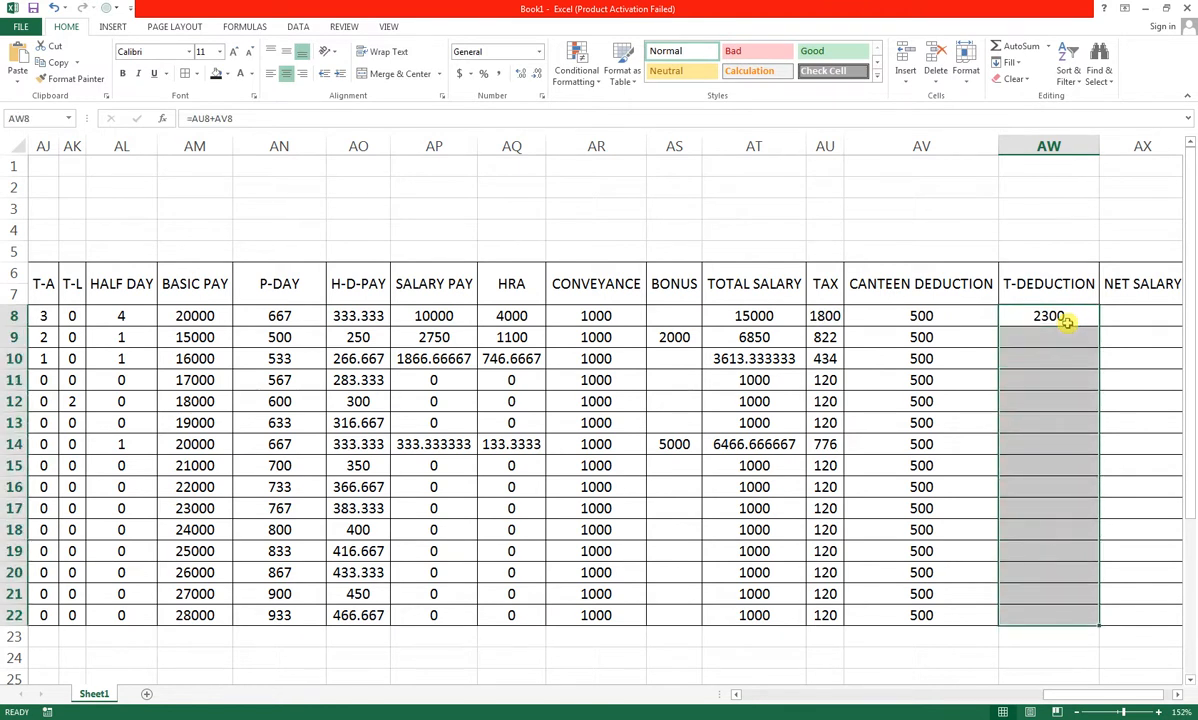
key(ctrl+d)
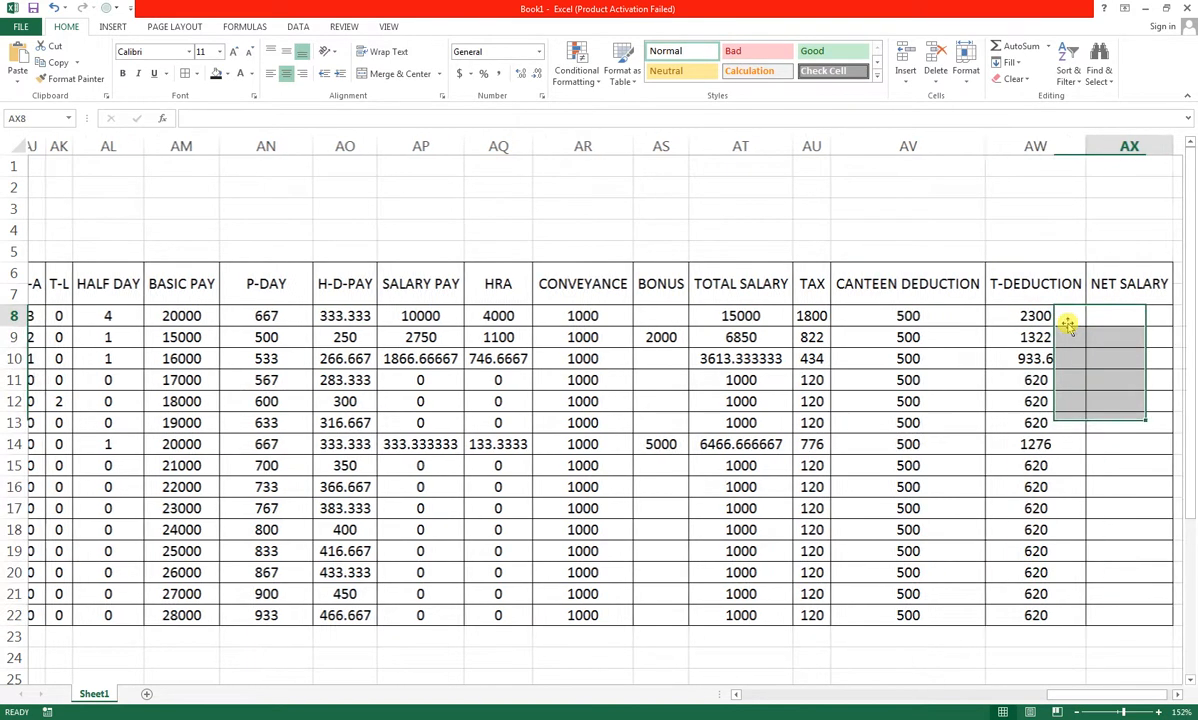
- Calculate the net salary in AX8 with =AT8-AW8 and fill the formula down to row 22
key(Right)
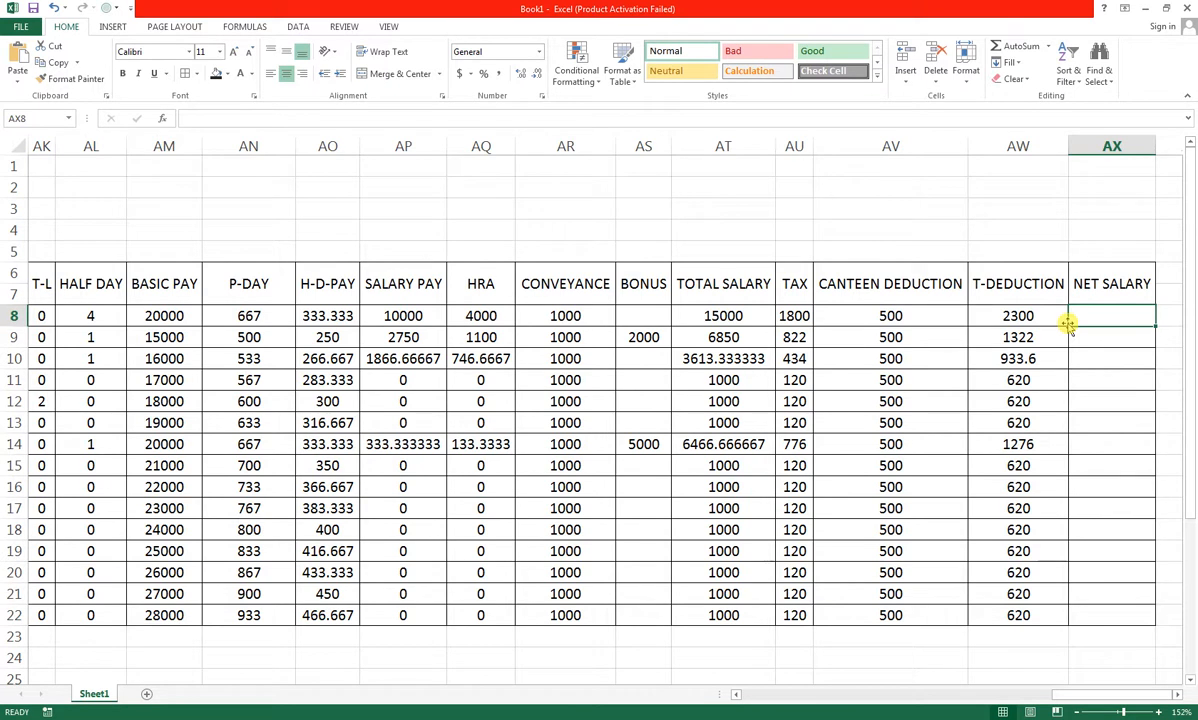
text(=)
key(Left)
key(Left)
key(Left)
key(Left)
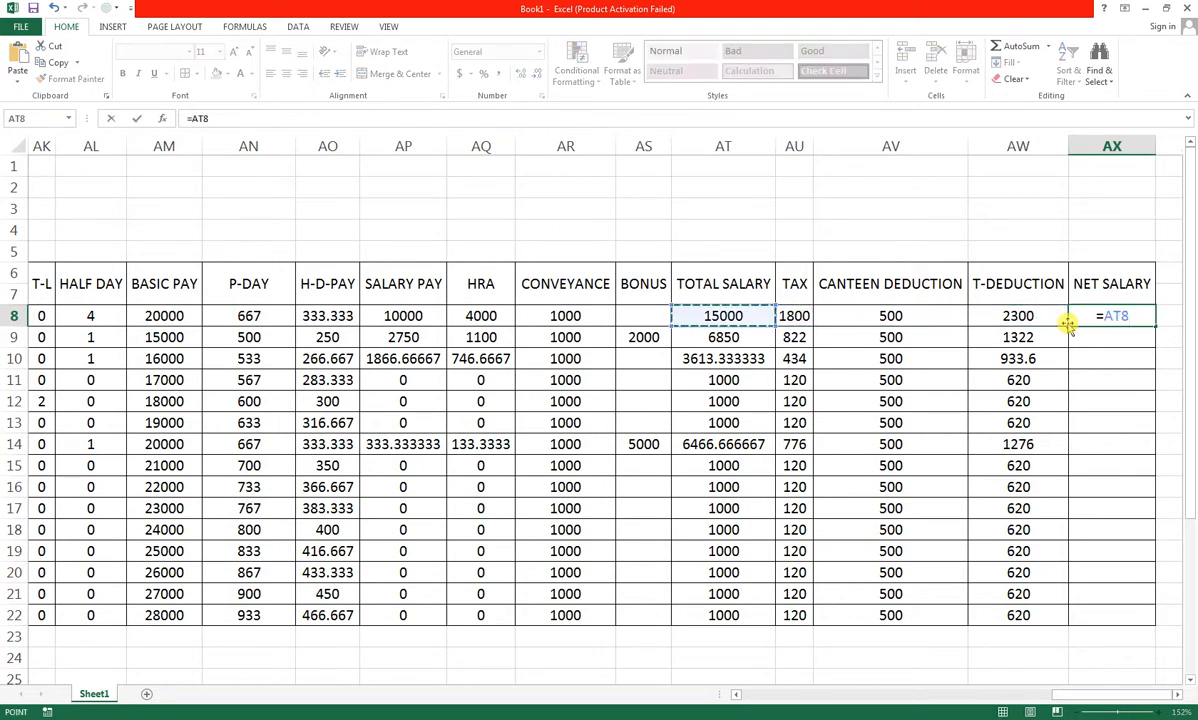
text(-)
key(Left)
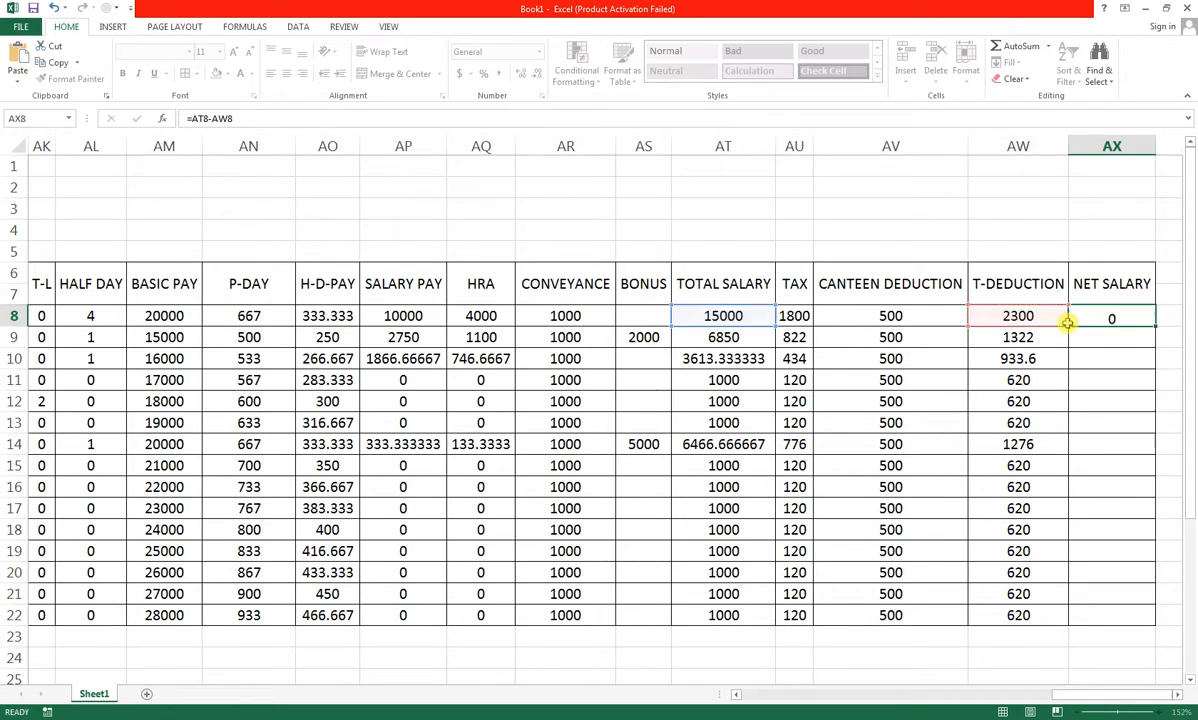
key(Return)
click(1088, 318)
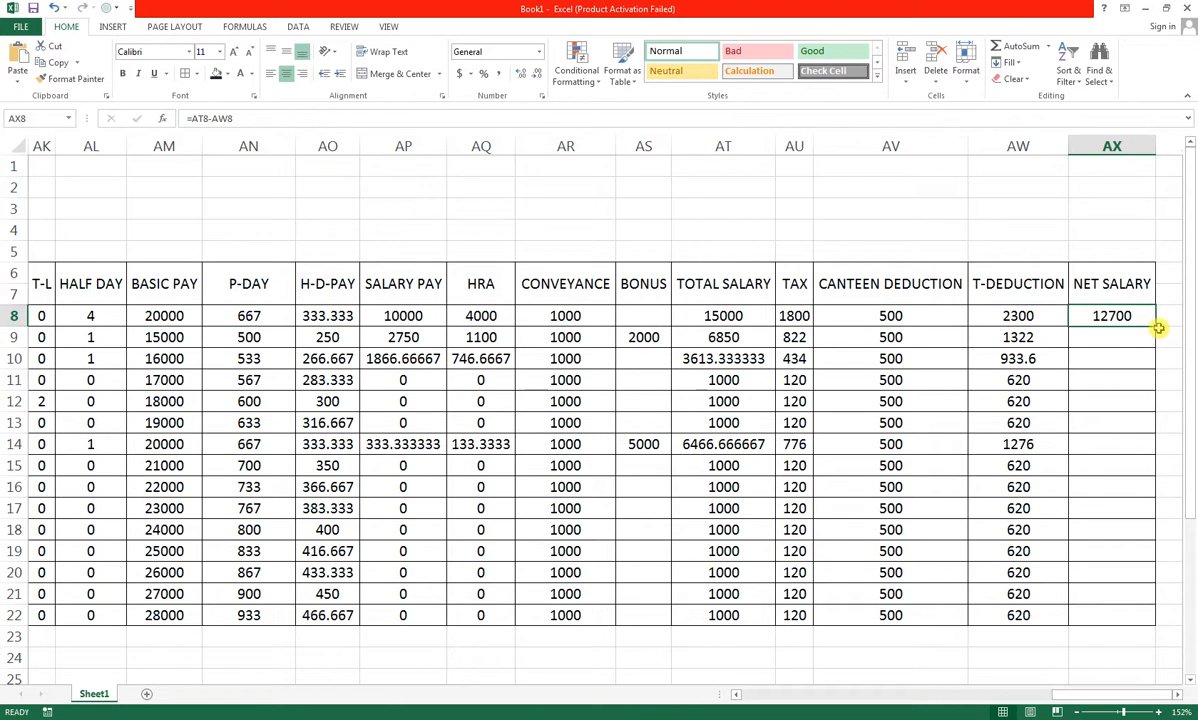
double_click(1154, 325)
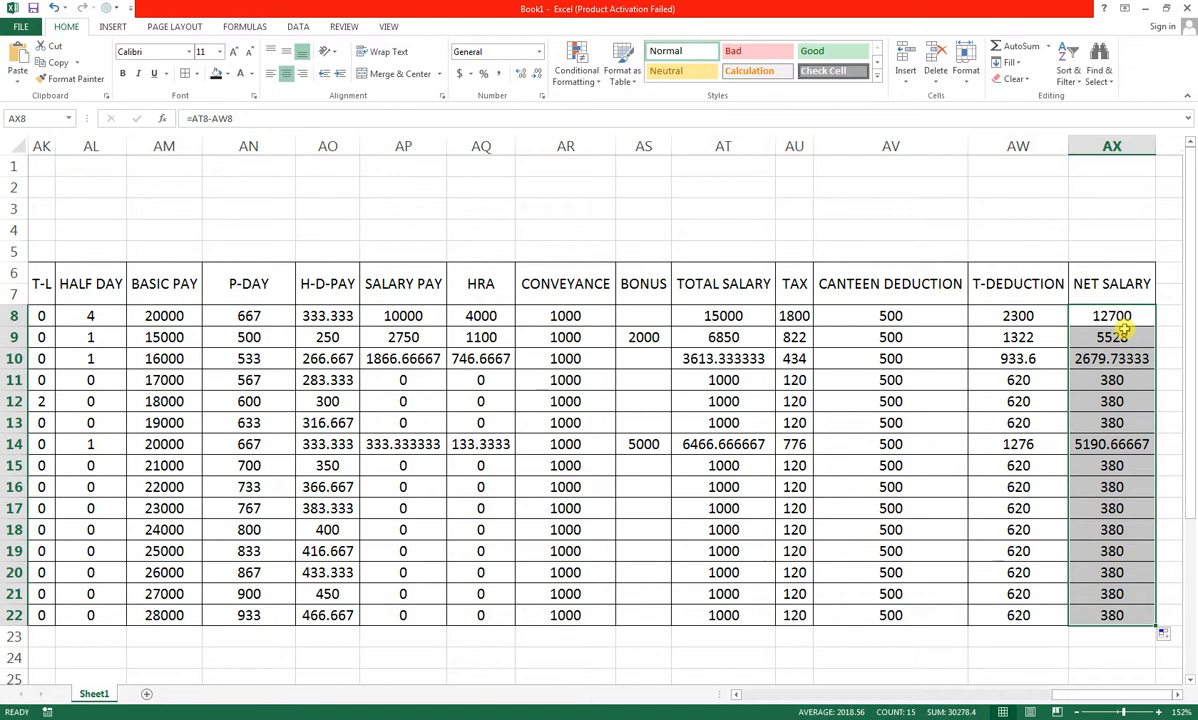
- Fill the attendance marks of days 25 to 29 from AA8:AE8 down to row 22
click(1075, 280)
drag(807, 301, 252, 358)
click(256, 507)
drag(3, 486, 4, 482)
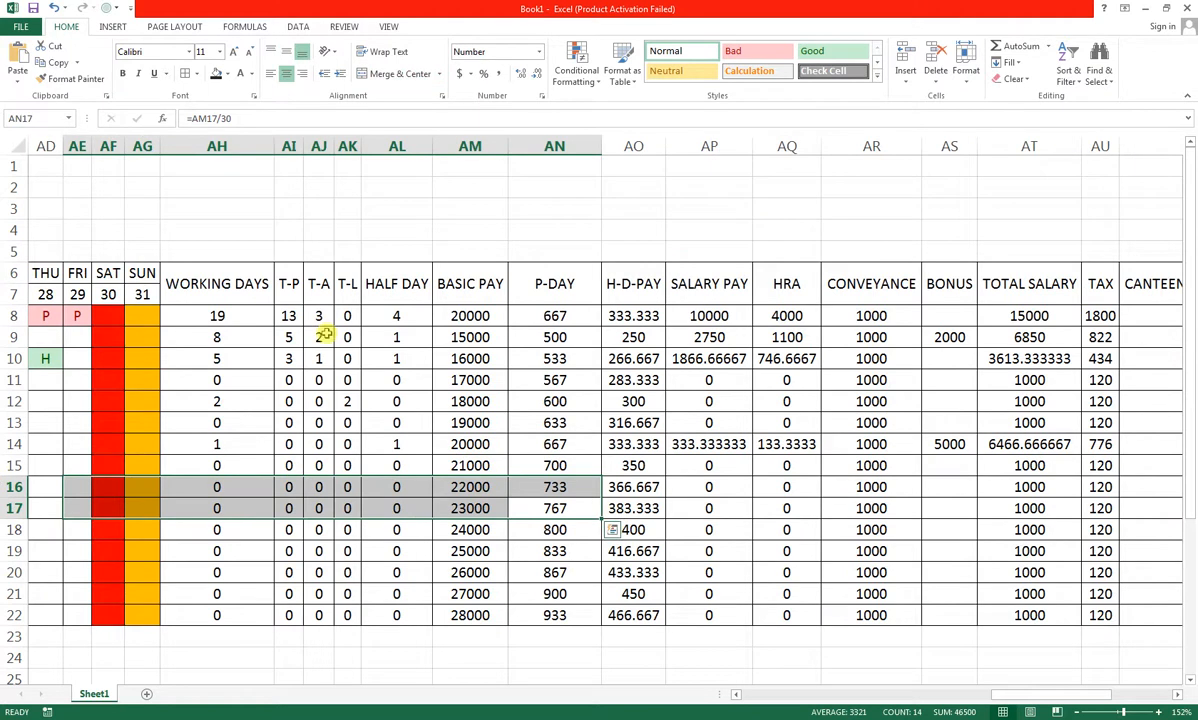
click(8, 403)
drag(43, 404, 94, 388)
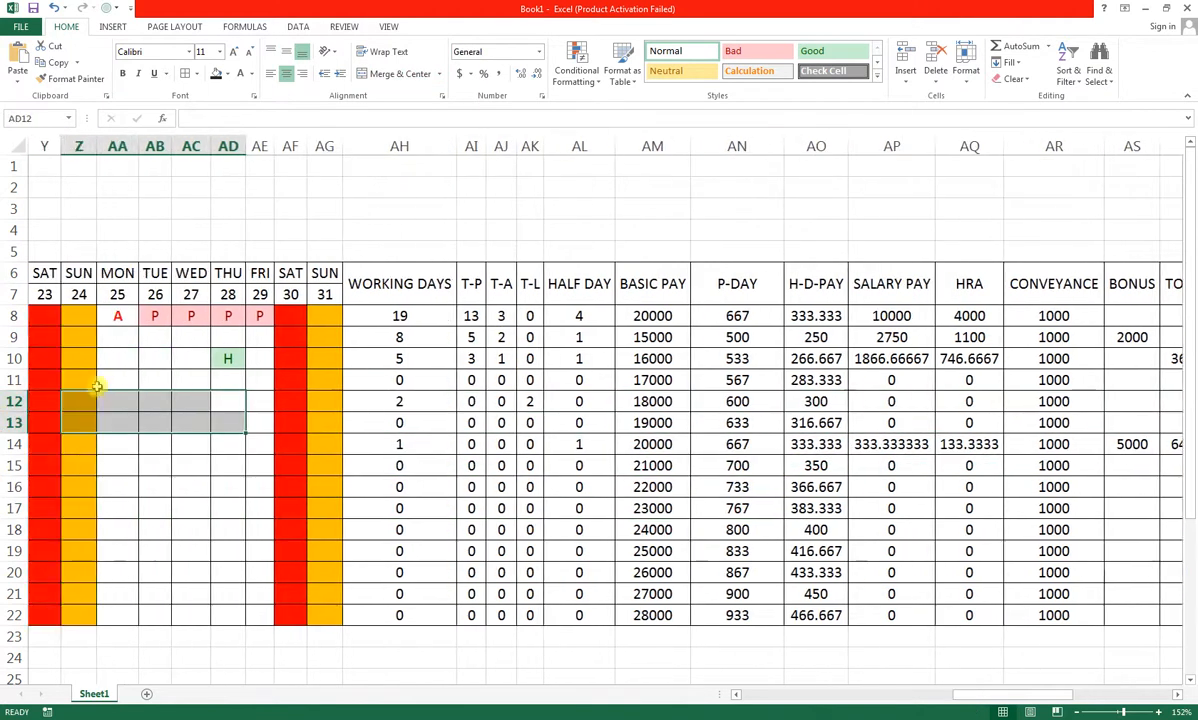
click(166, 350)
key(Up)
key(Left)
key(Left)
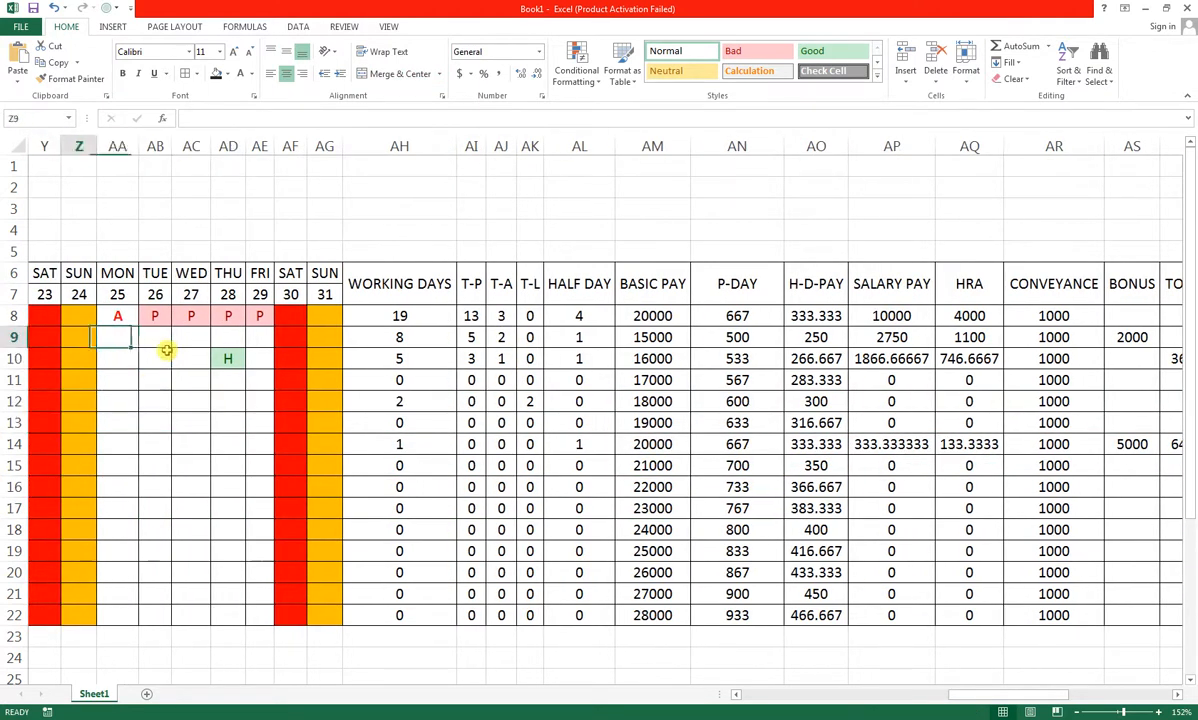
key(Up)
key(Right)
key(shift+Right)
key(shift+Right)
key(shift+Right)
key(shift+Right)
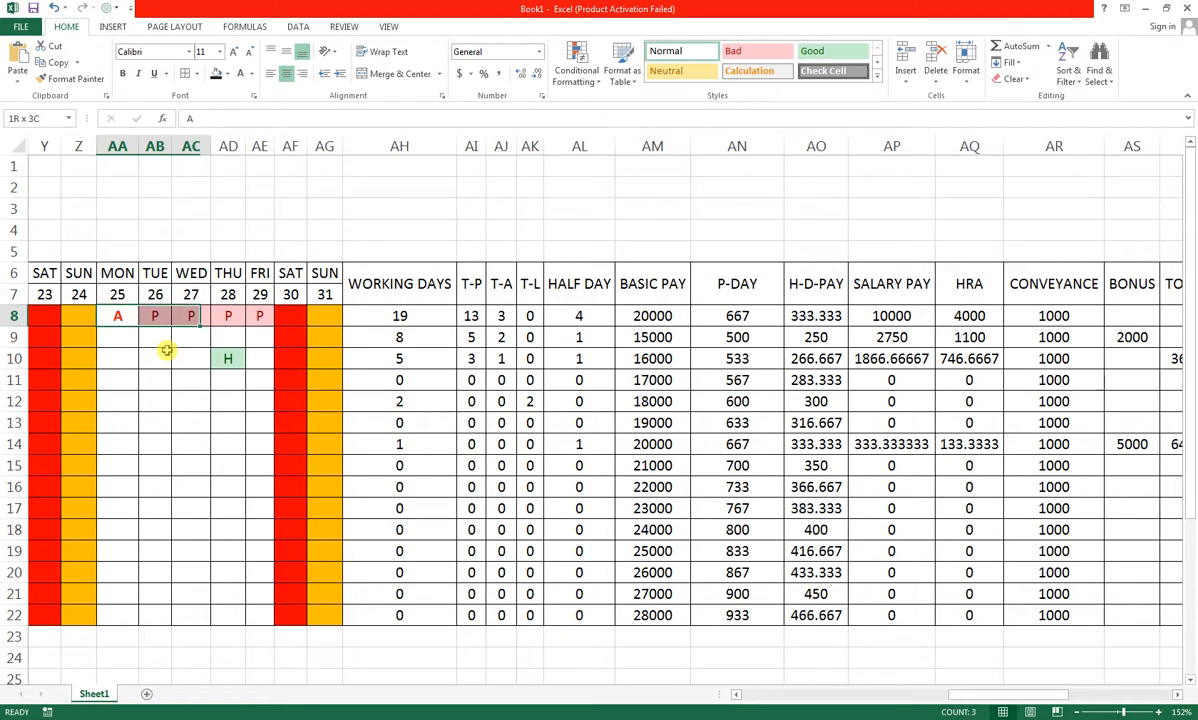
key(shift+Down)
key(shift+Down)
key(shift+Down)
key(shift+Down)
key(shift+Down)
key(shift+Down)
key(shift+Down)
key(shift+Down)
key(shift+Down)
key(shift+Down)
key(shift+Down)
key(shift+Down)
key(shift+Down)
key(shift+Down)
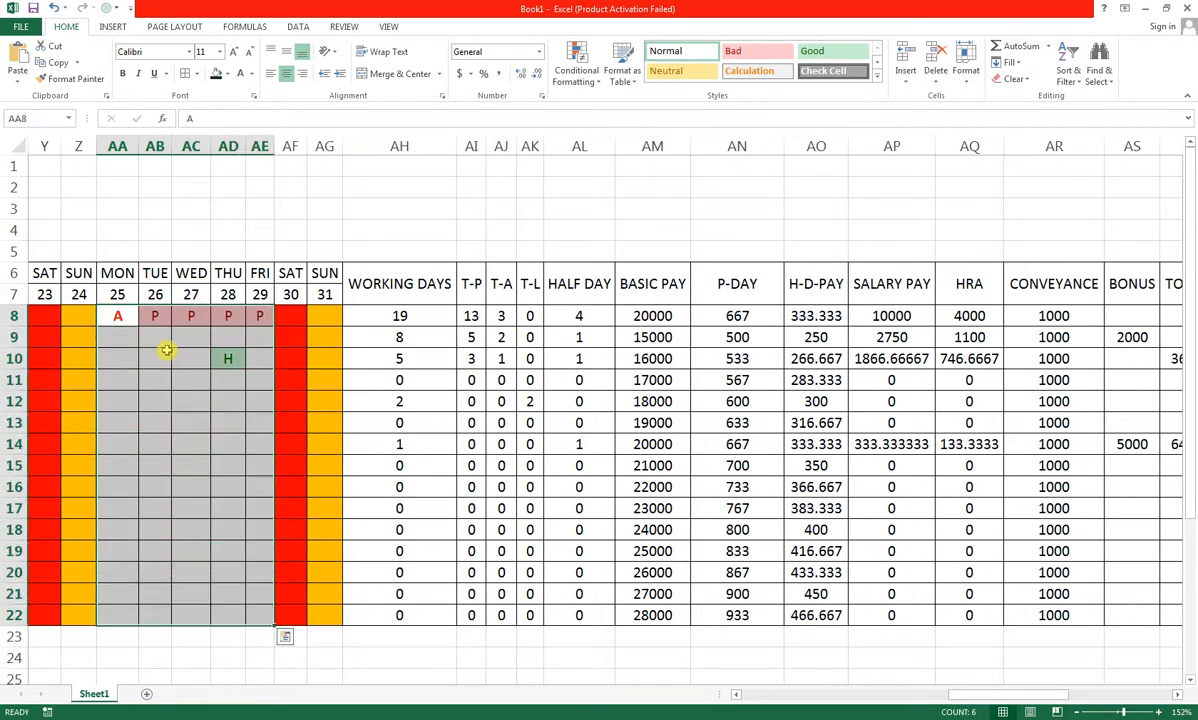
key(ctrl+d)
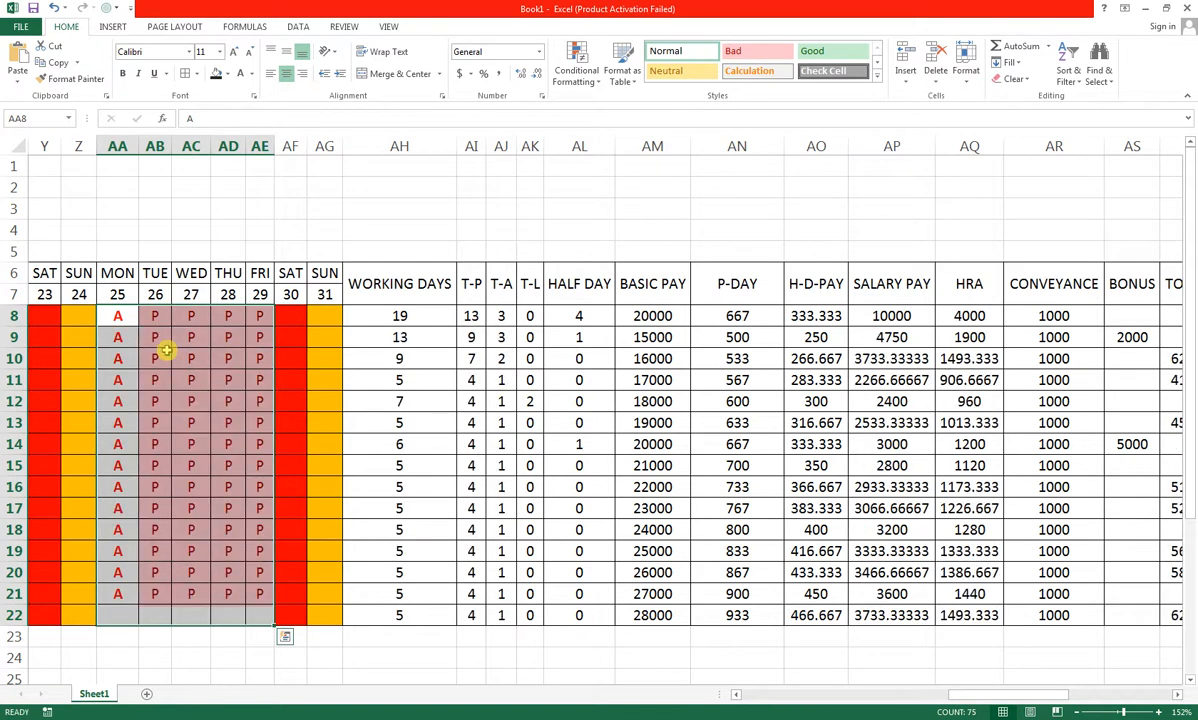
- Change the attendance of the row 8 employee to H on days 26 and 28, in AB8 and AD8
key(Right)
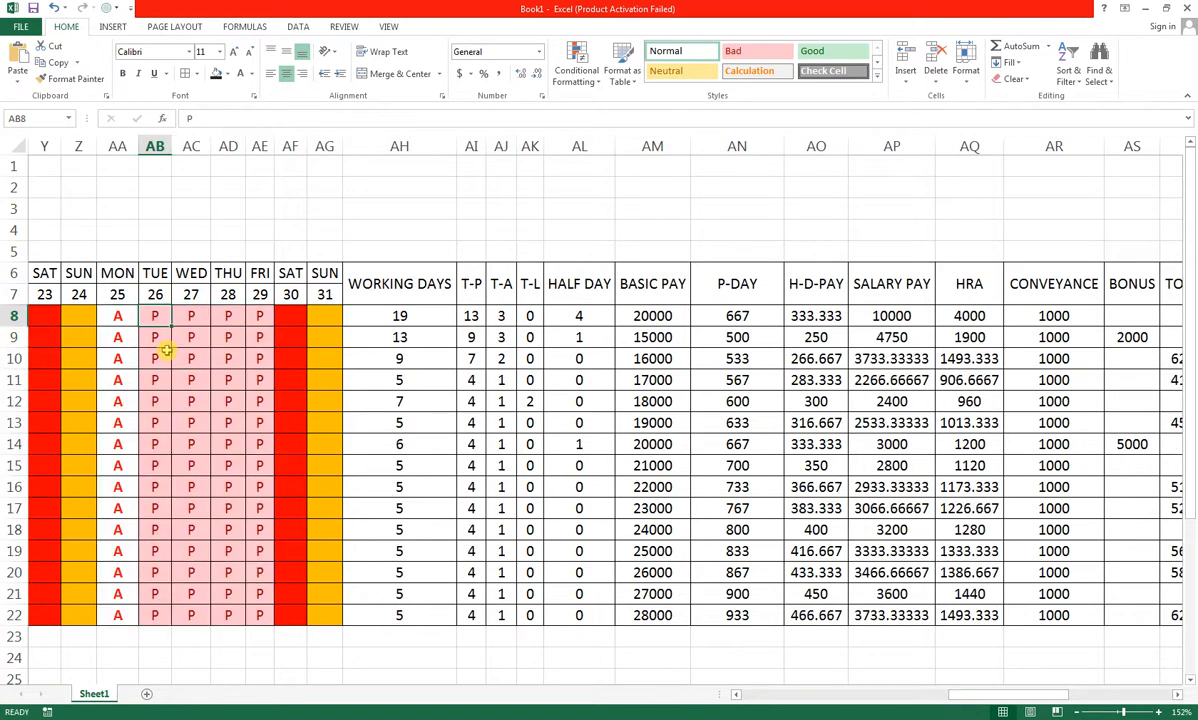
text(H)
key(Right)
key(Right)
text(H)
key(Right)
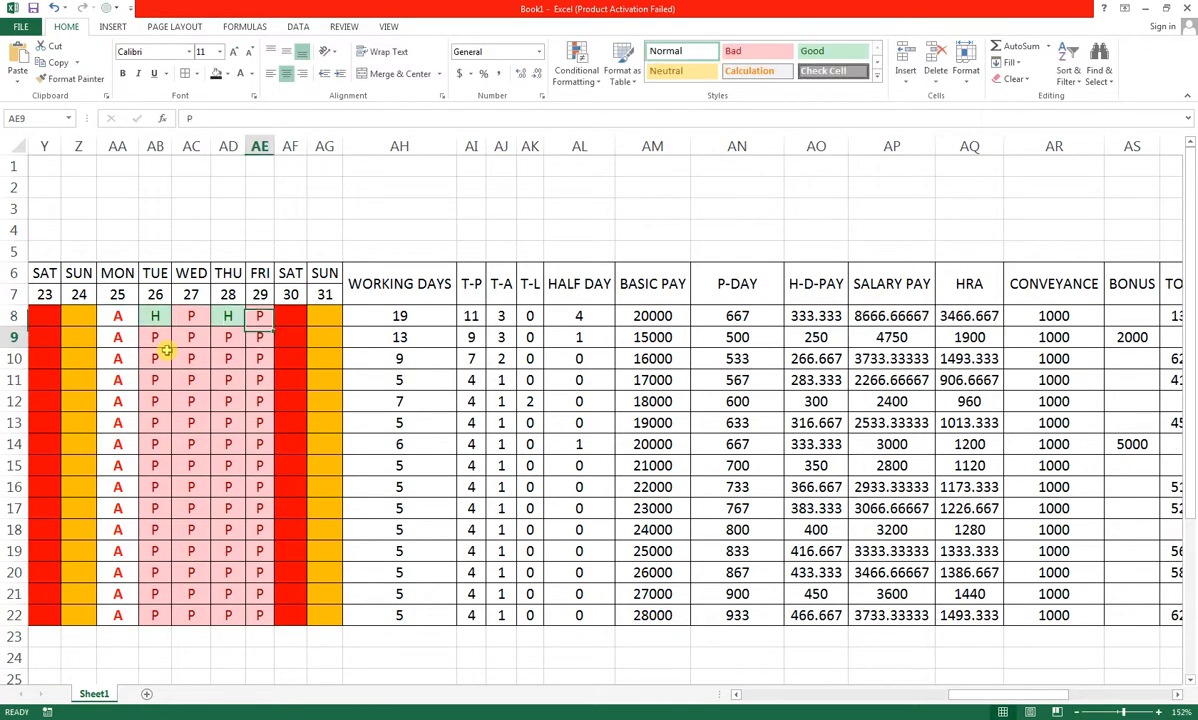
- Mark the row 11 employee L in AE11 and the row 13 employee H in AC13
key(Down)
key(Down)
key(Down)
text(L)
key(Return)
key(Left)
key(Left)
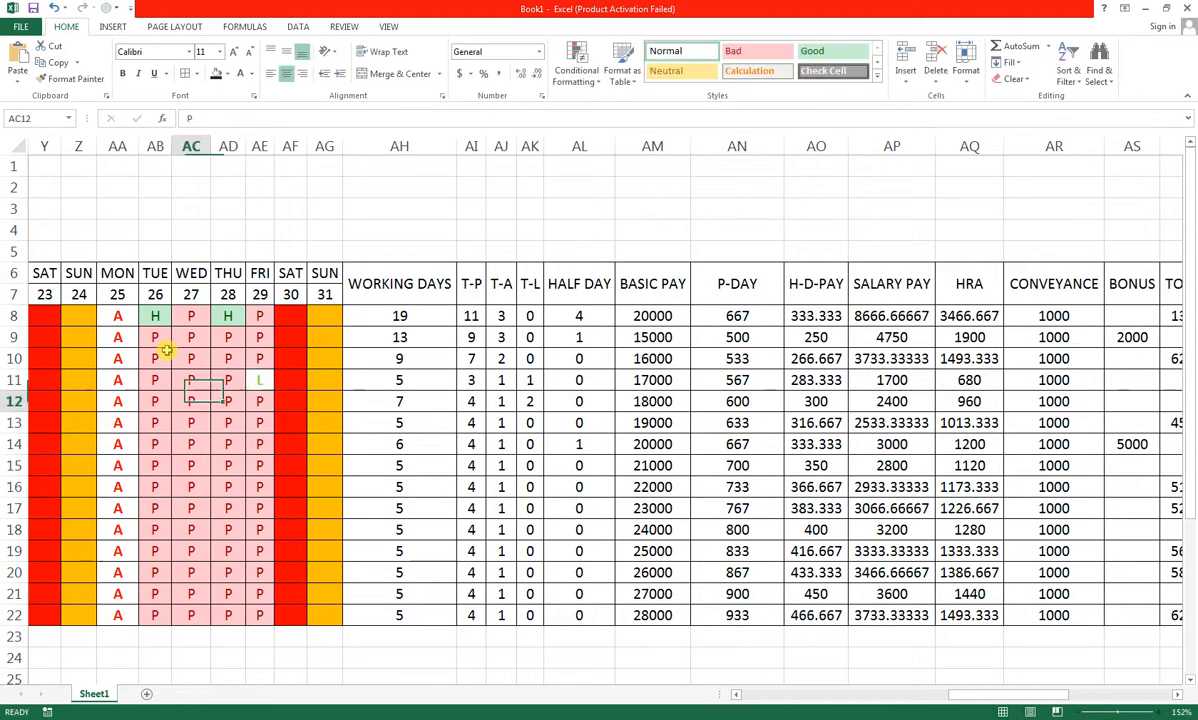
key(Down)
text(H)
key(Return)
- Mark the row 16 employee A for day 26 in AB16
key(Down)
key(Down)
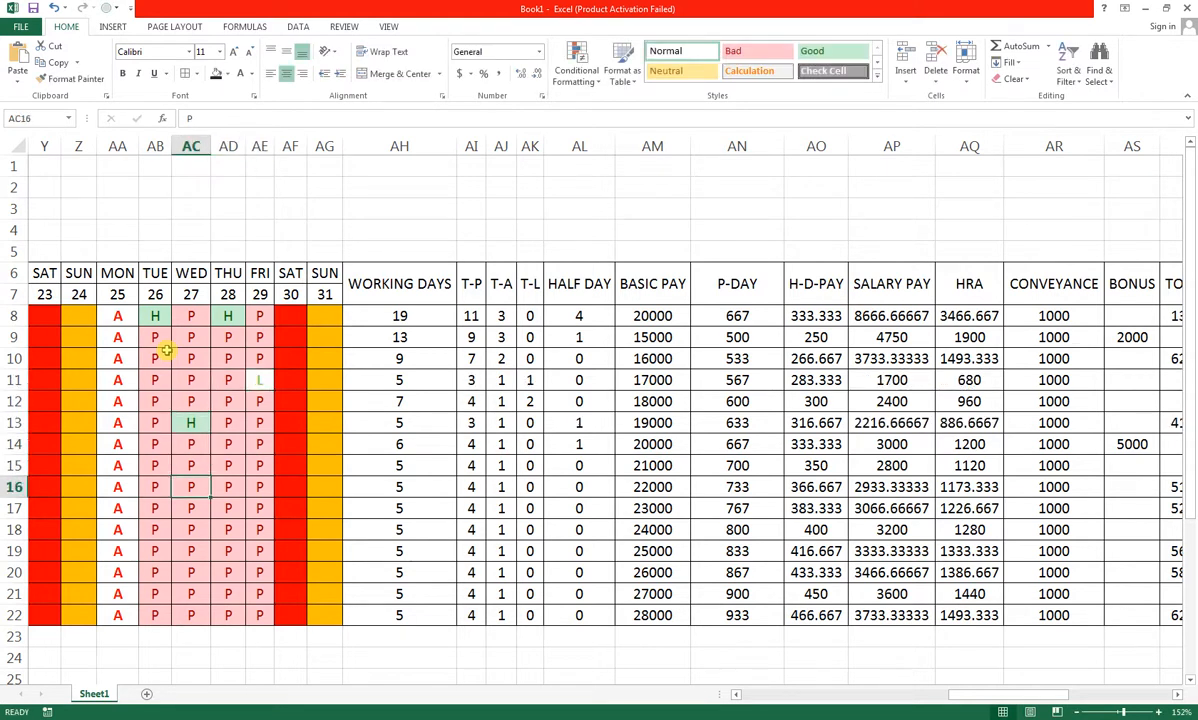
key(Left)
text(A)
key(Return)
key(Right)
key(Right)
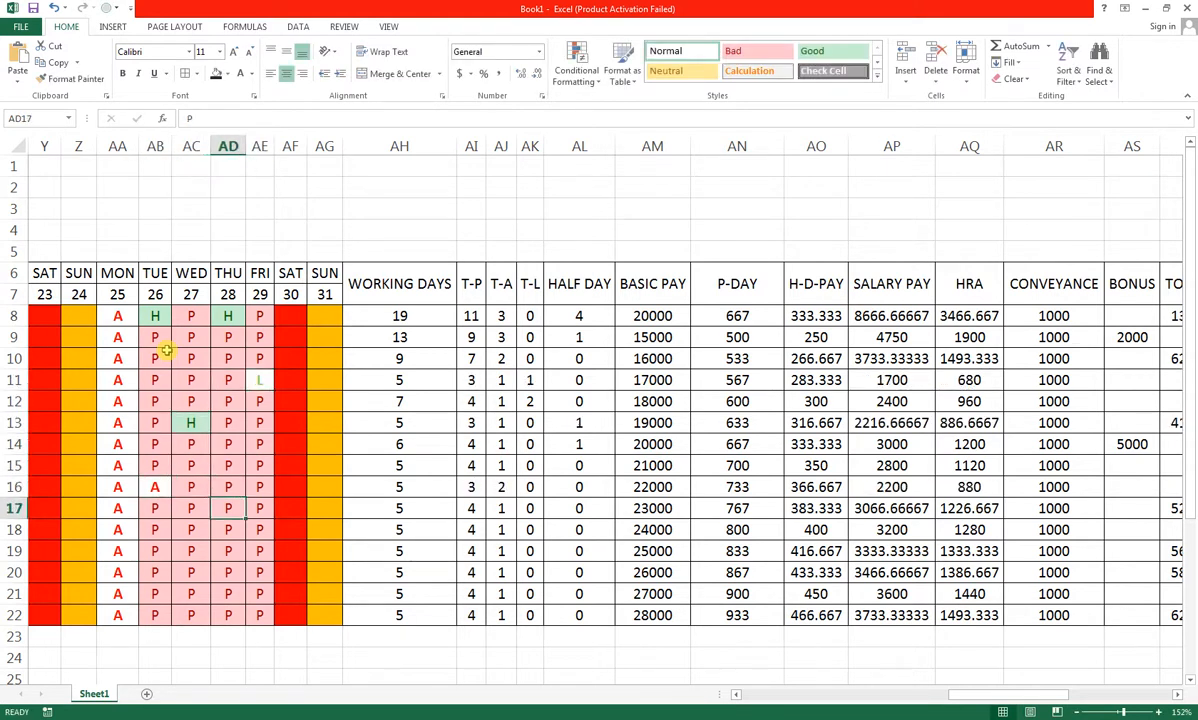
- Mark the row 17 employee H in AD17 and the row 19 employee L in AE19
text(H)
key(Right)
key(Down)
key(Down)
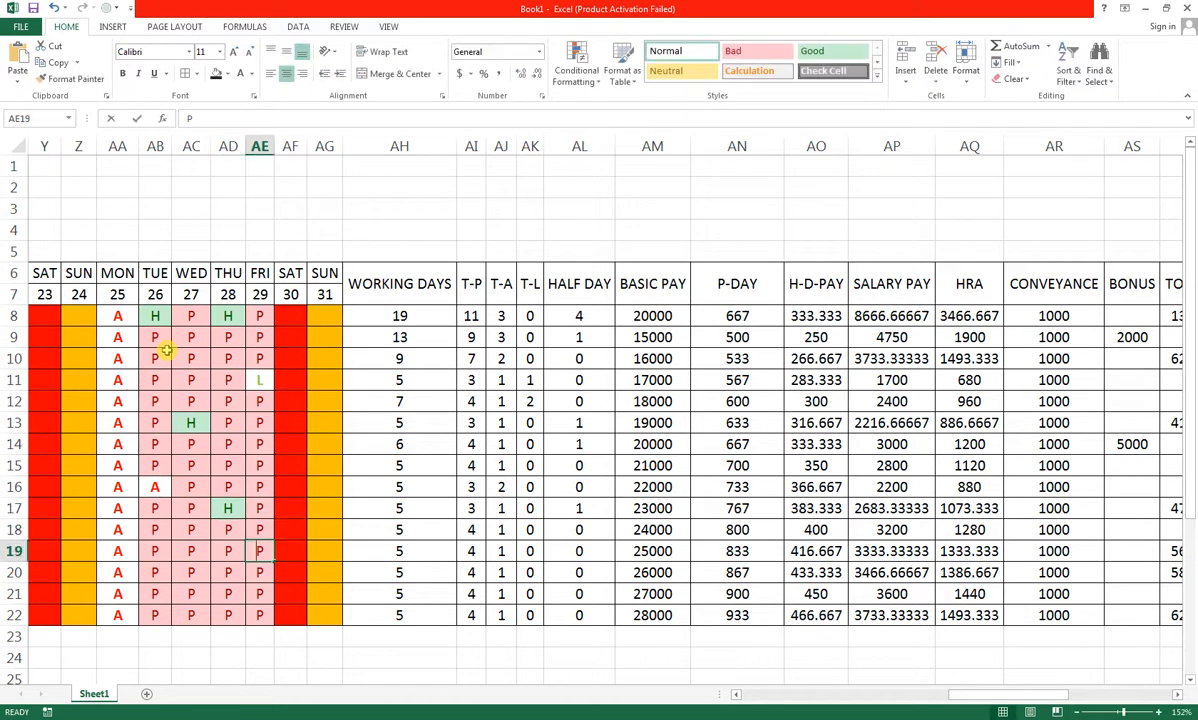
text(L)
key(Right)
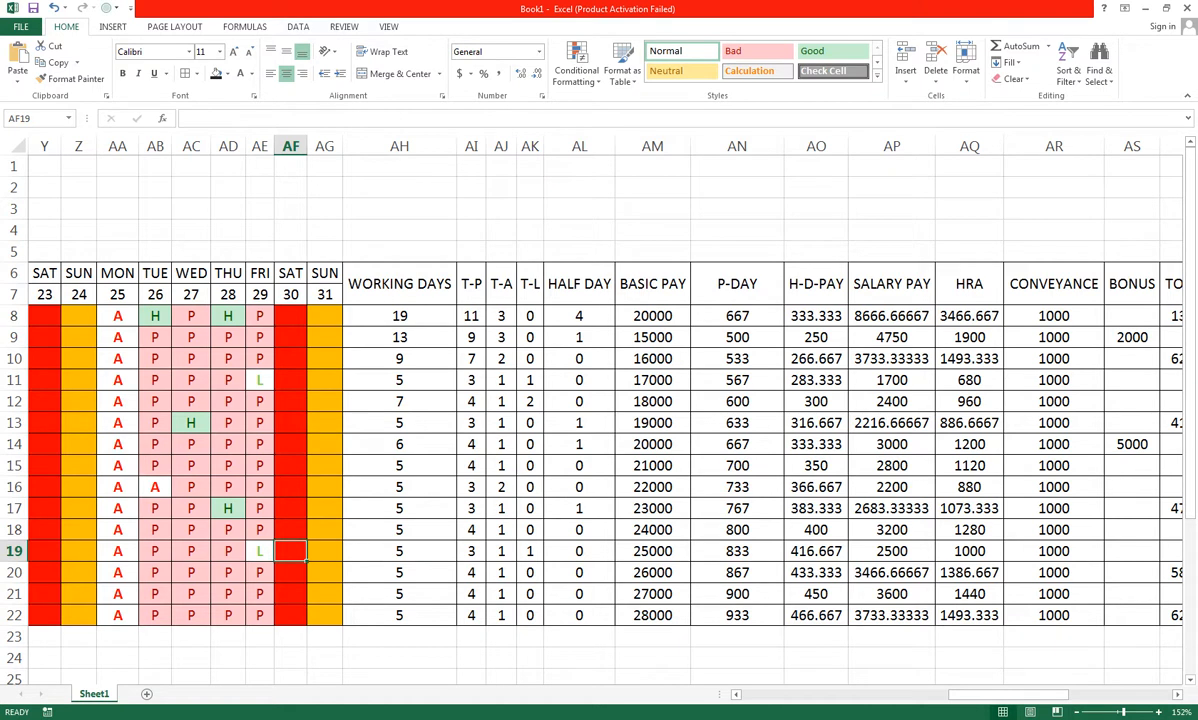
- Switch to the YouTube channel page in Chrome and look through its uploaded Excel videos, including the salary payroll tutorial
mouse_move(240, 716)
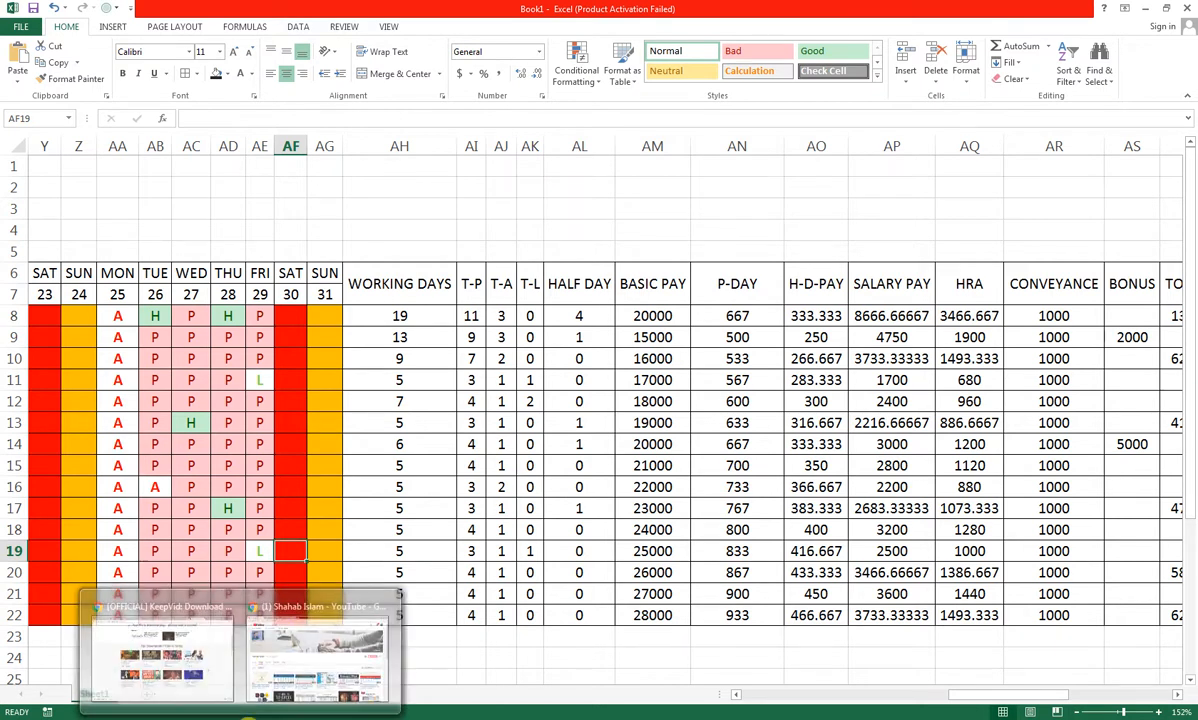
click(300, 615)
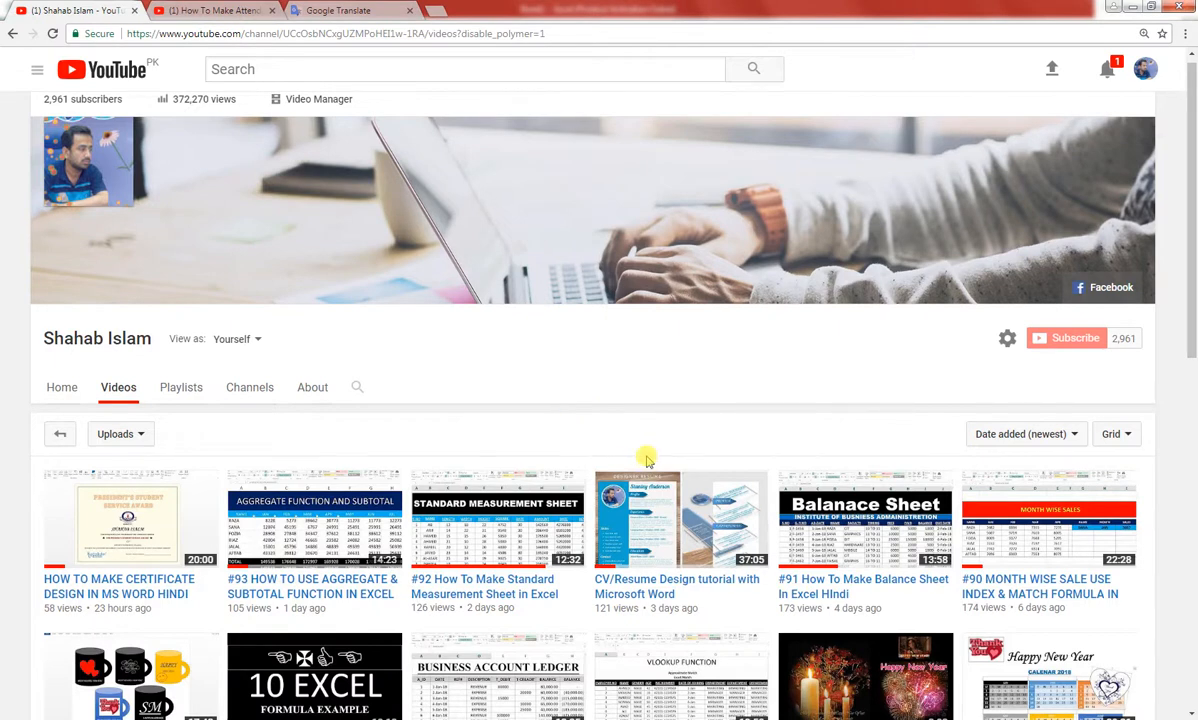
scroll(646, 460, down, 2)
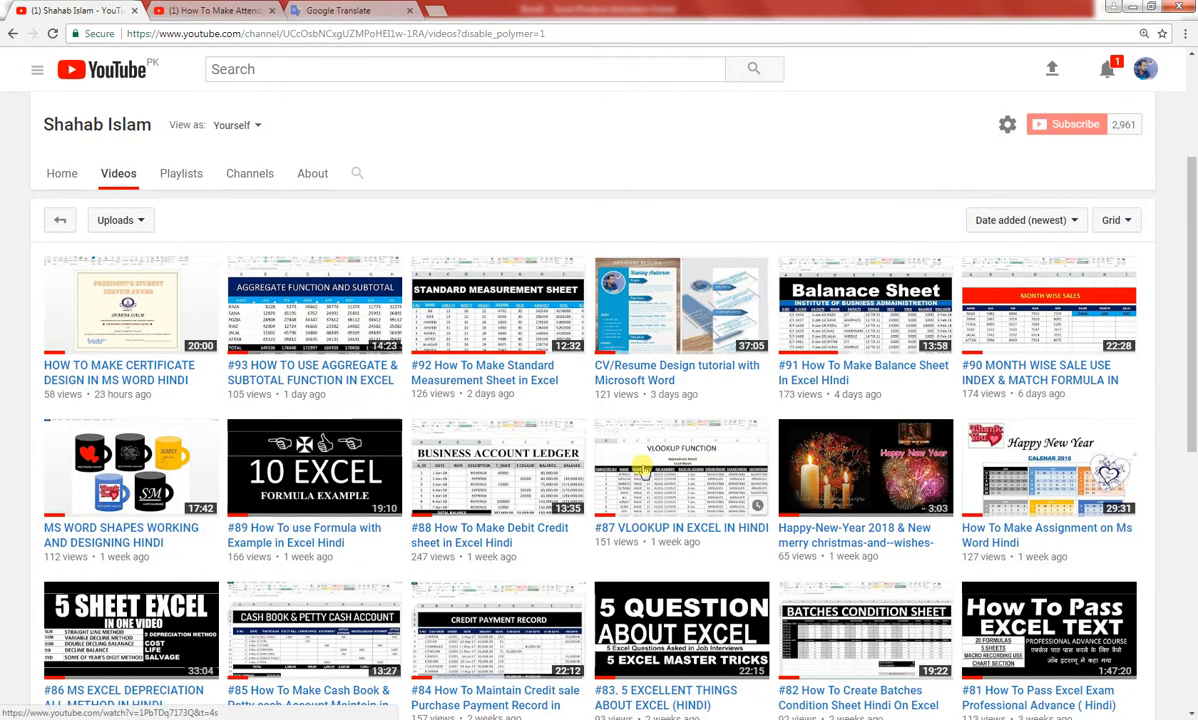
scroll(643, 467, down, 2)
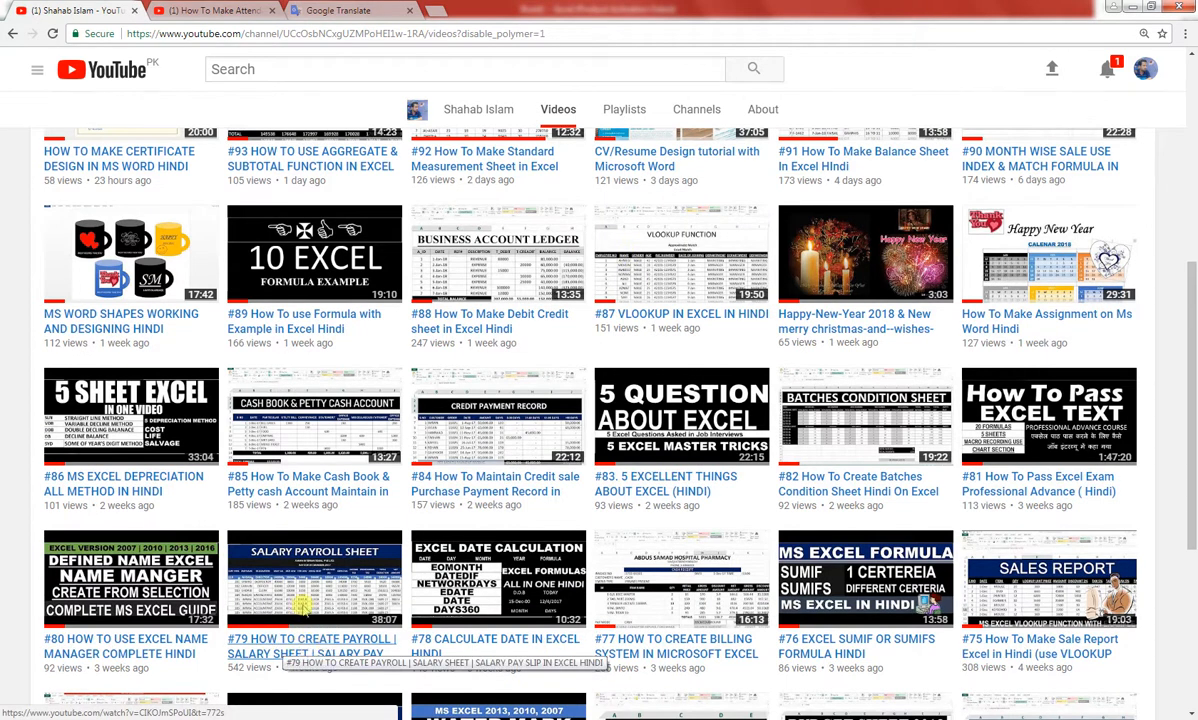
scroll(260, 500, up, 4)
scroll(320, 410, down, 4)
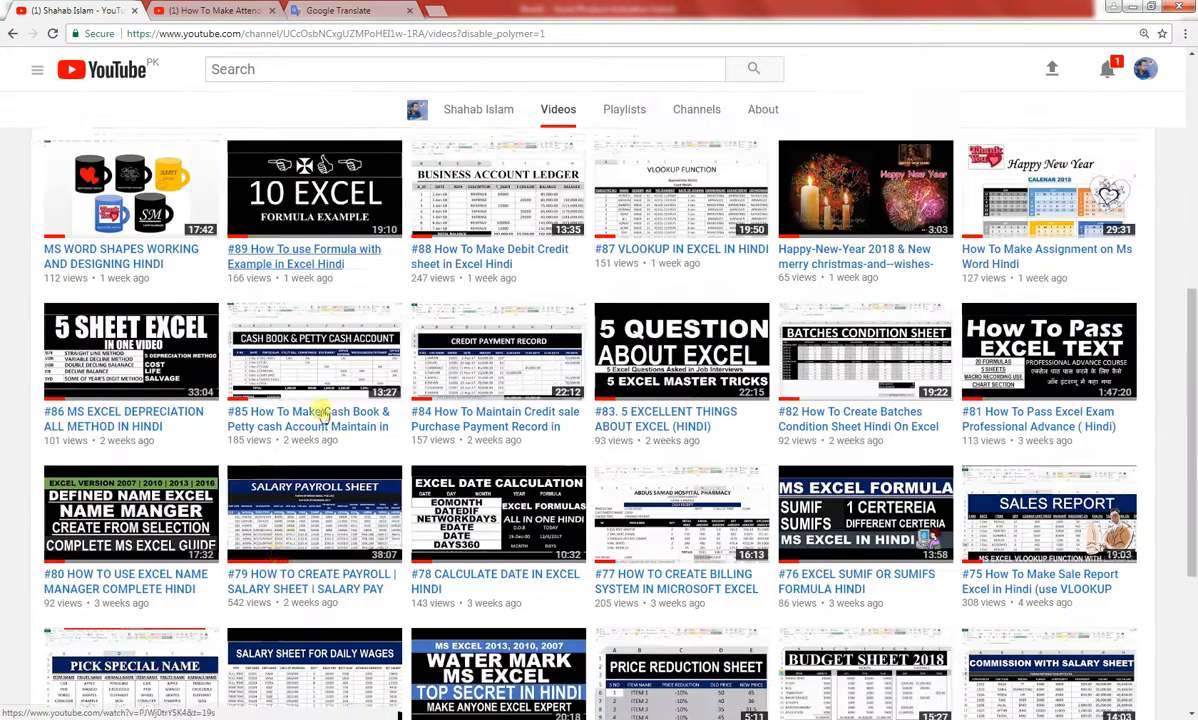
scroll(268, 257, up, 5)
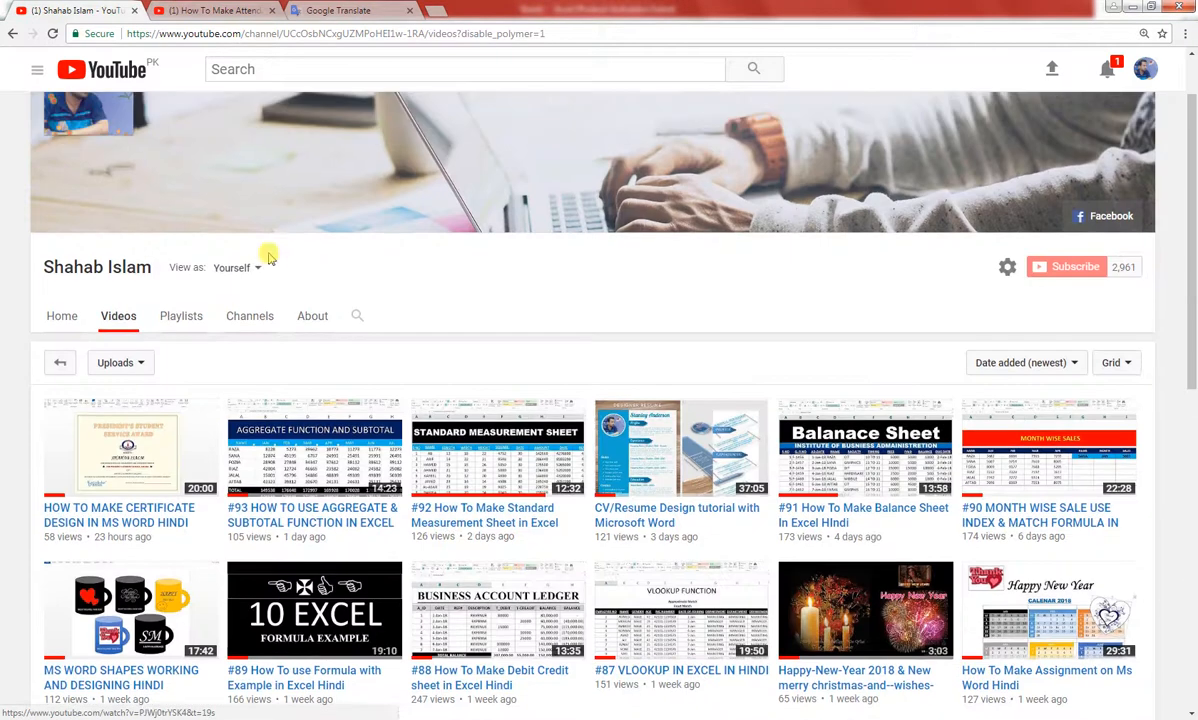
scroll(118, 316, down, 3)
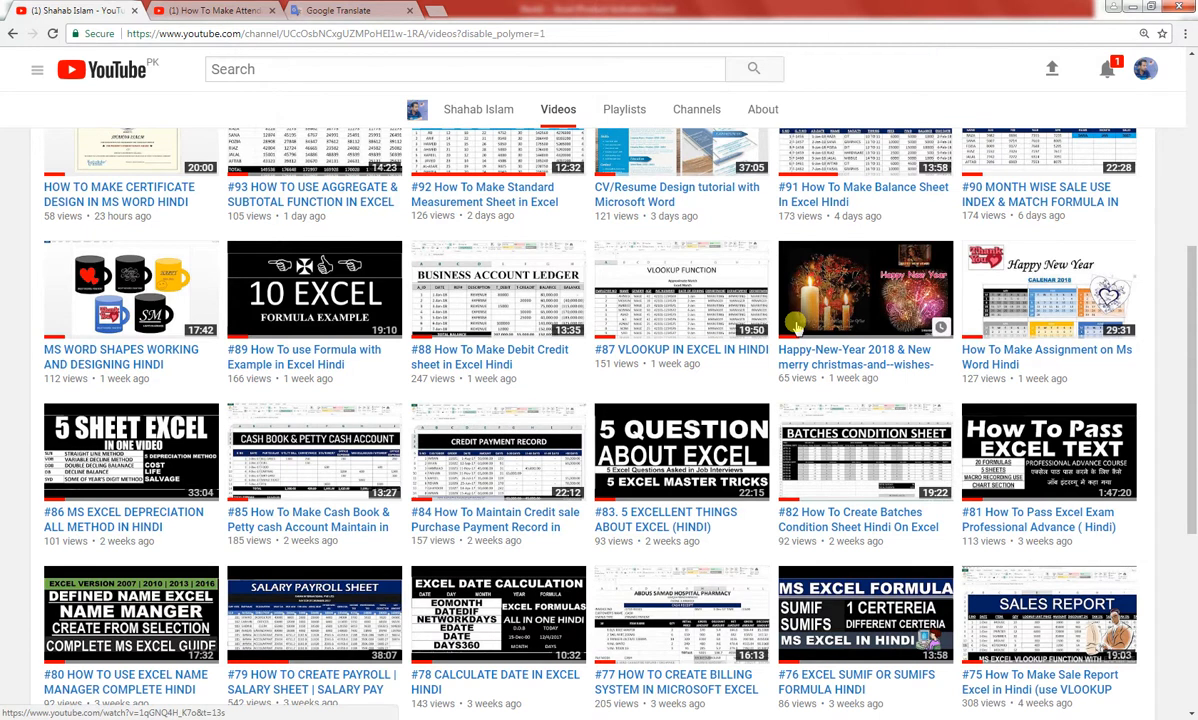
scroll(797, 327, up, 3)
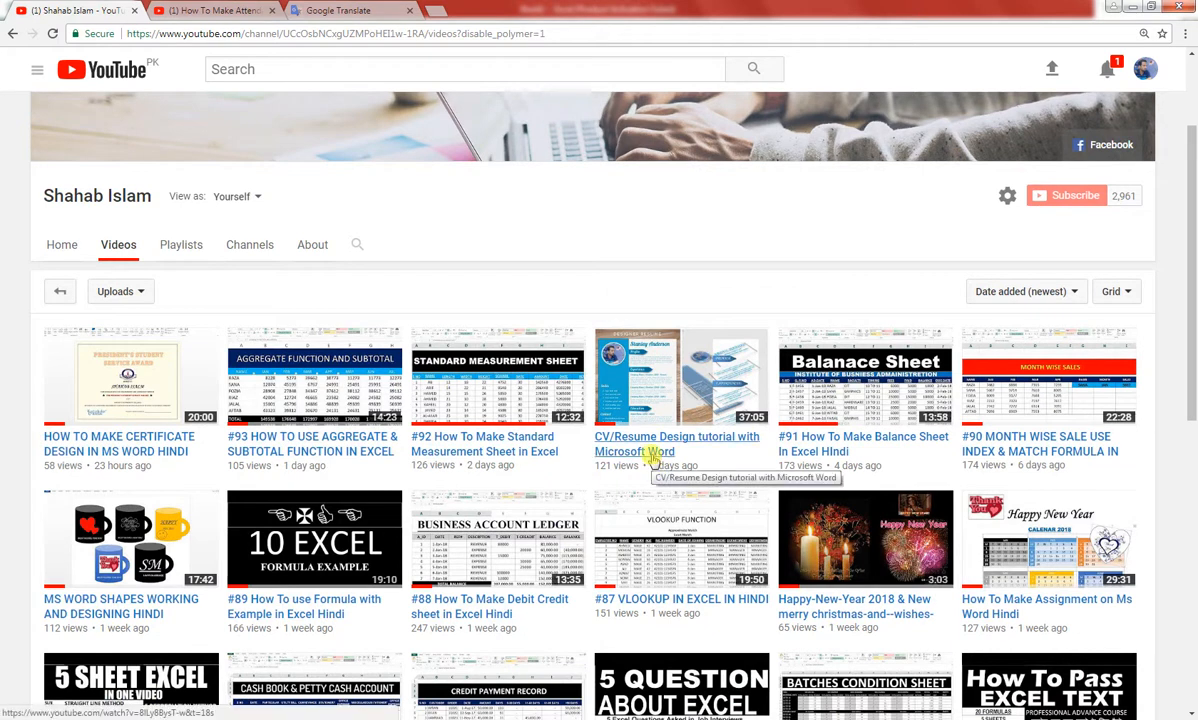
scroll(600, 460, down, 2)
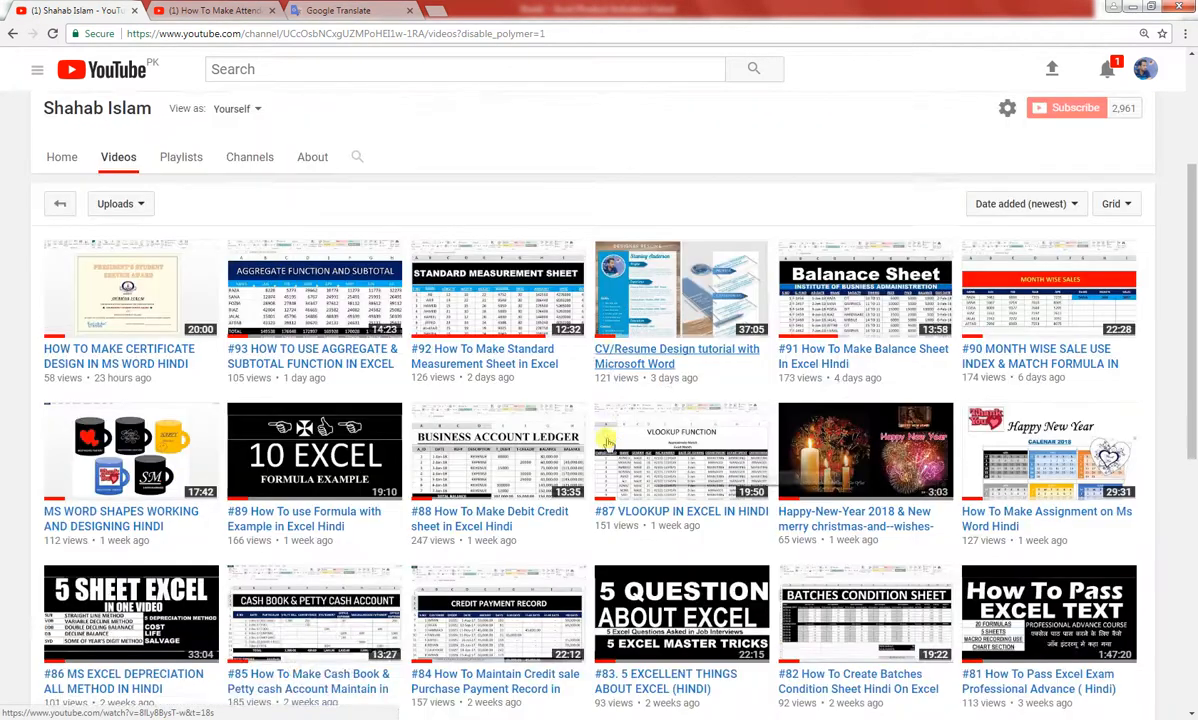
scroll(558, 467, down, 1)
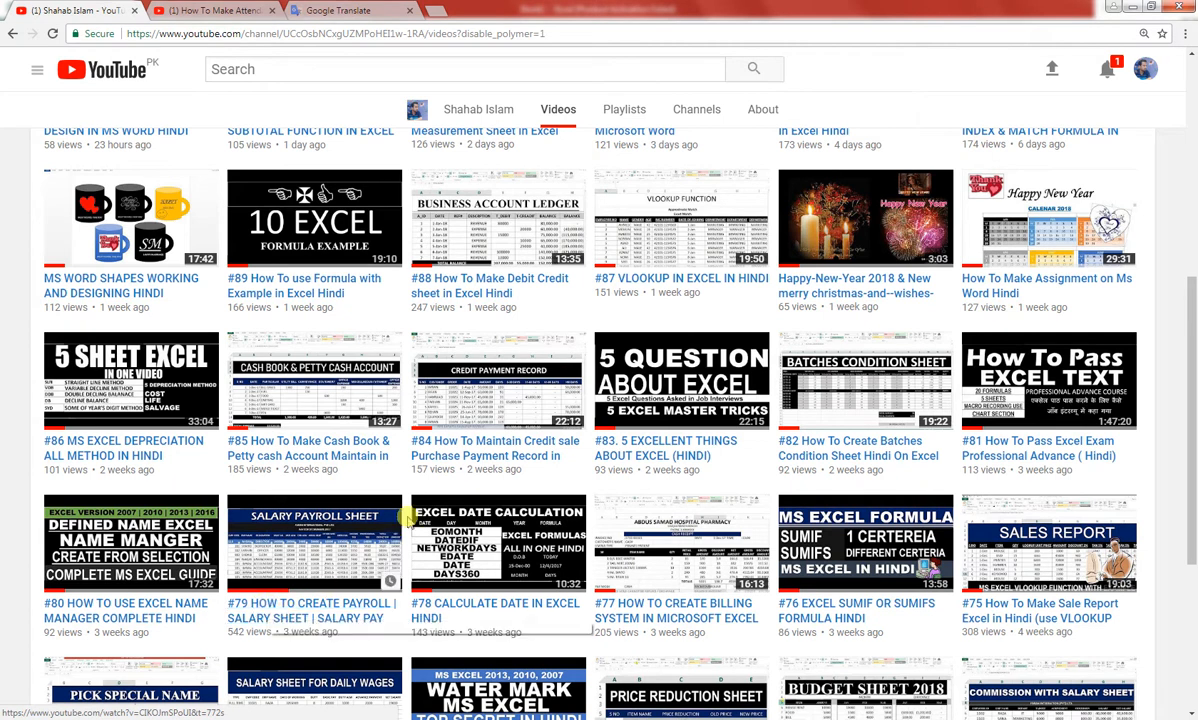
scroll(806, 305, up, 5)
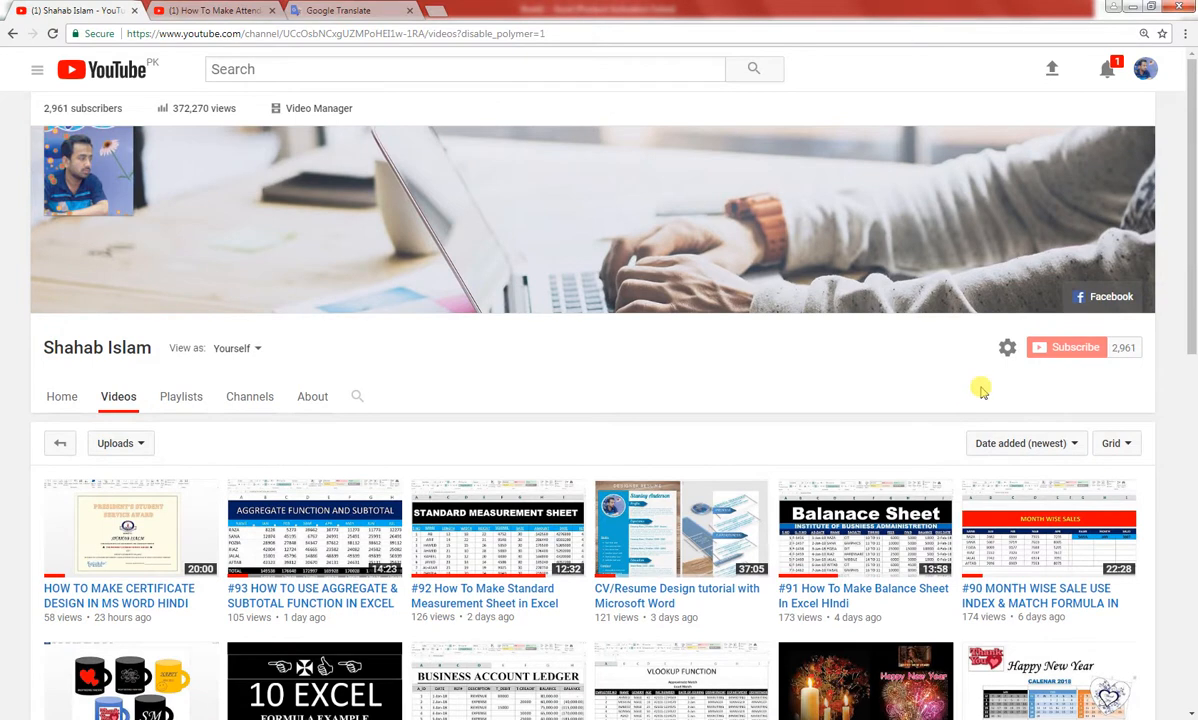
- Search within the YouTube channel for SALARY SLIP and look through the matching salary tutorials
click(352, 396)
text(SALAR)
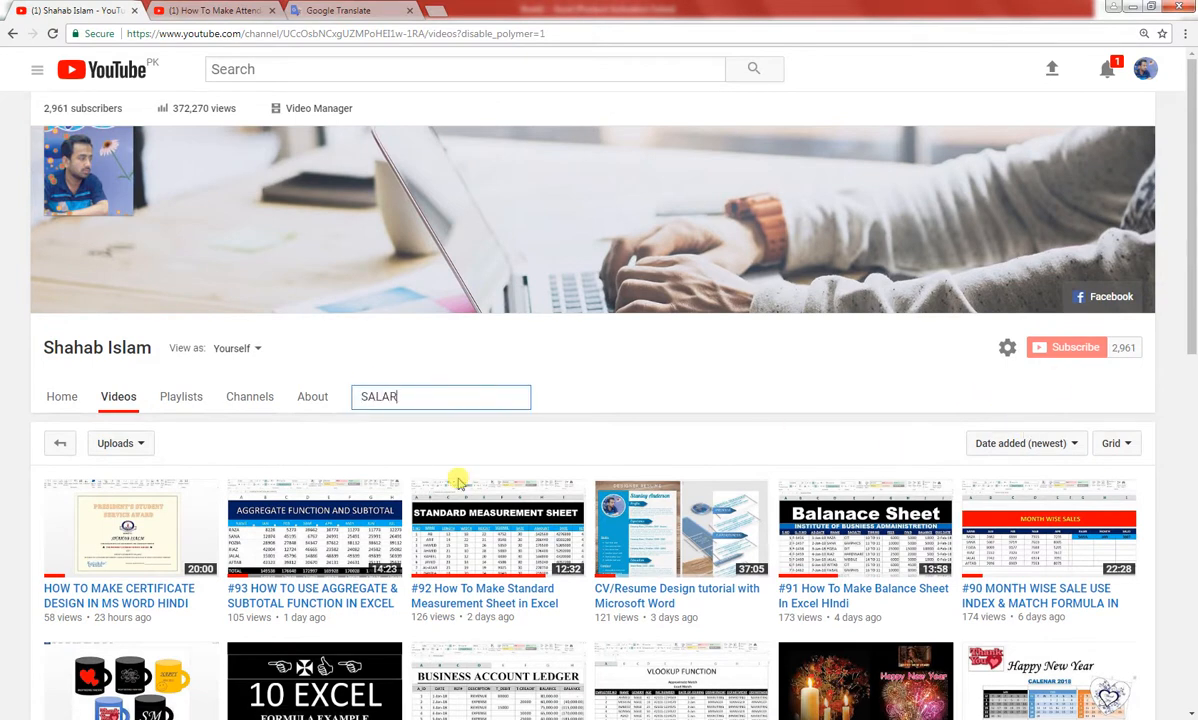
text(Y SLIP)
key(Return)
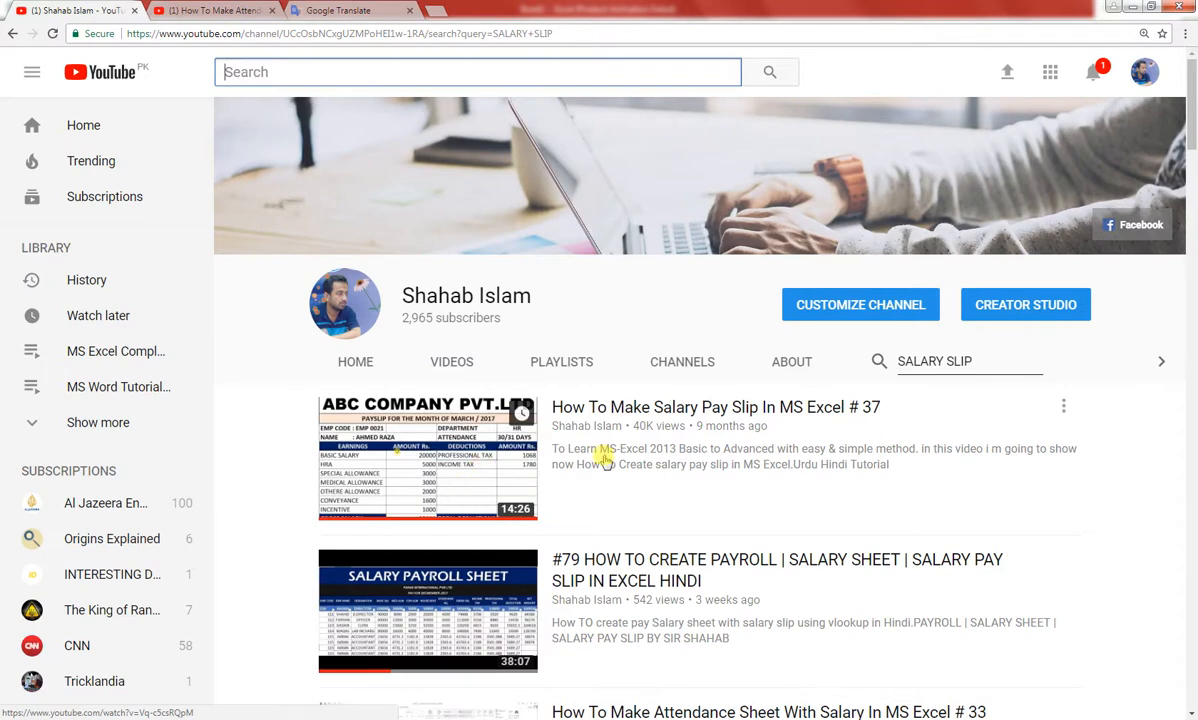
scroll(508, 470, down, 2)
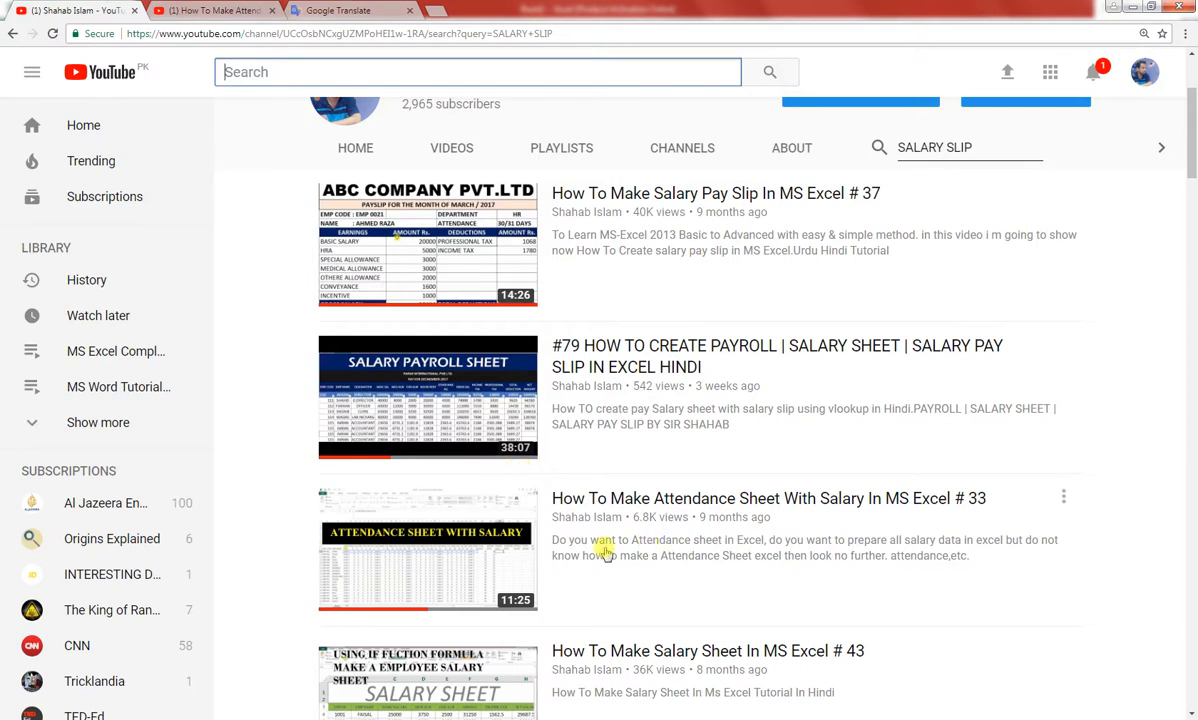
scroll(490, 494, down, 3)
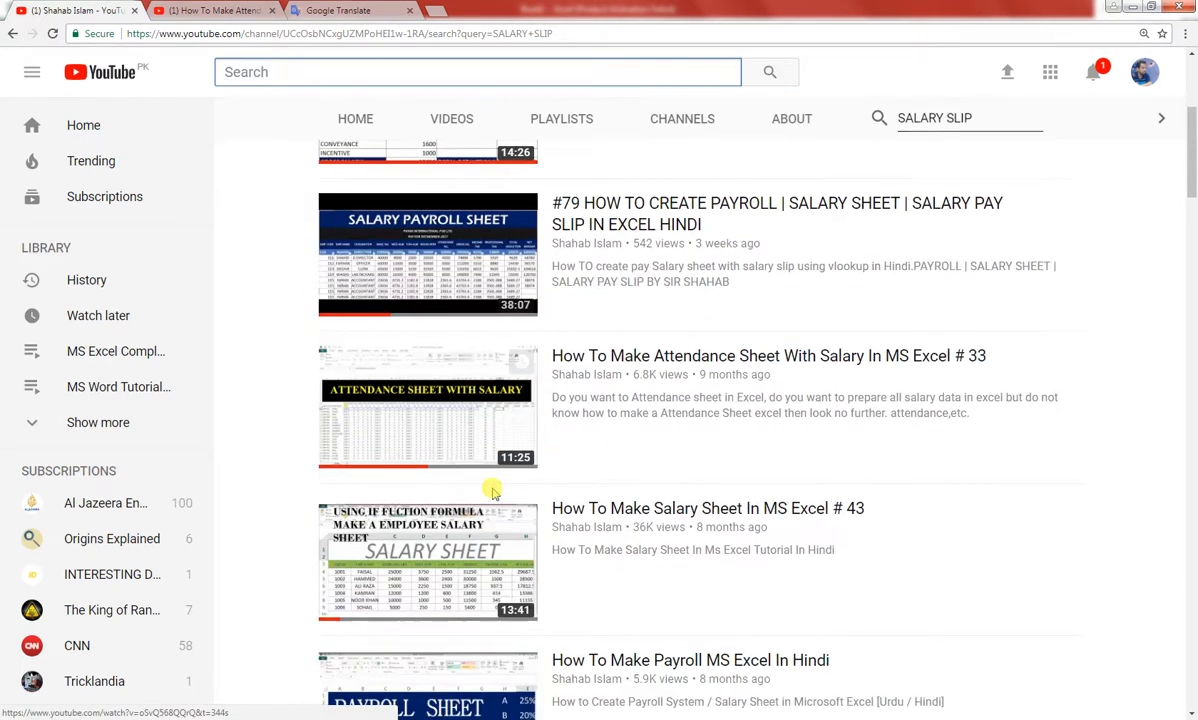
scroll(492, 492, up, 4)
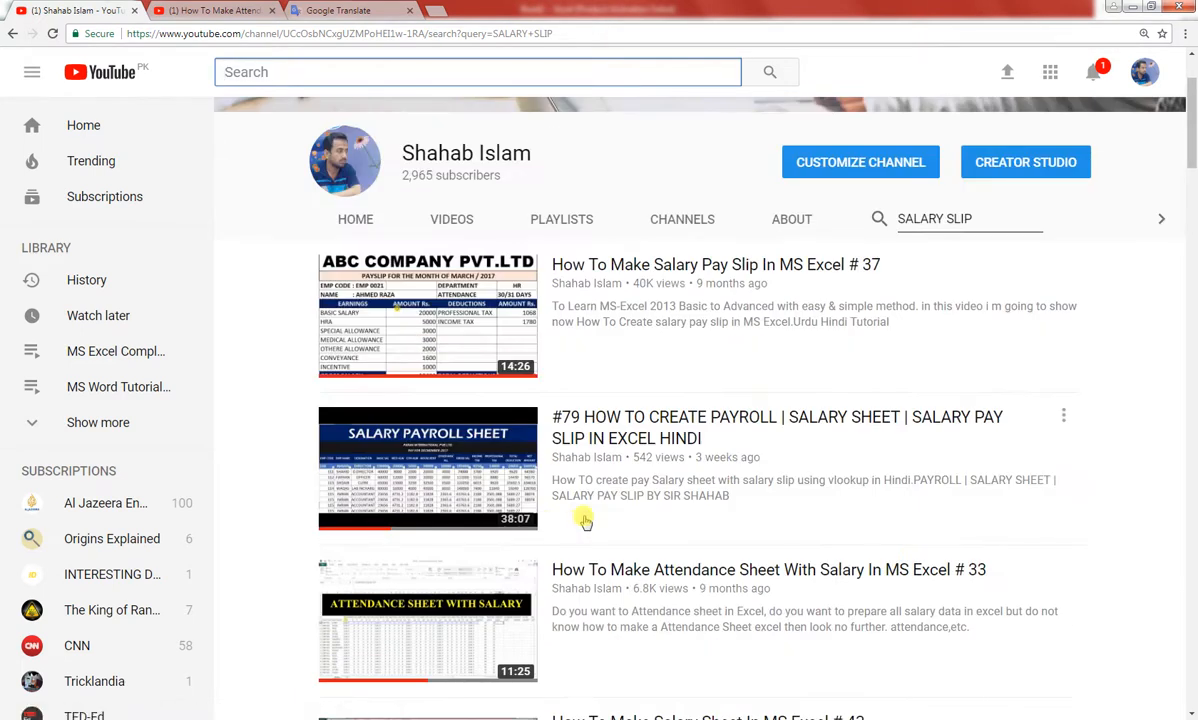
scroll(585, 522, up, 2)
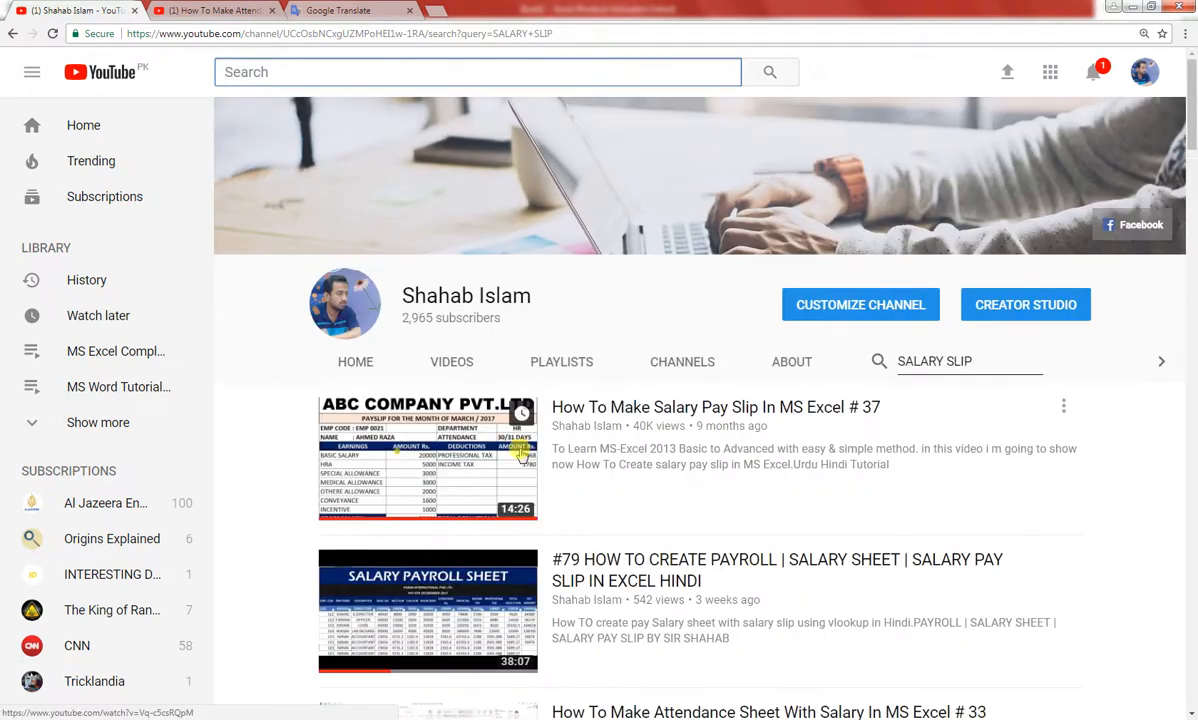